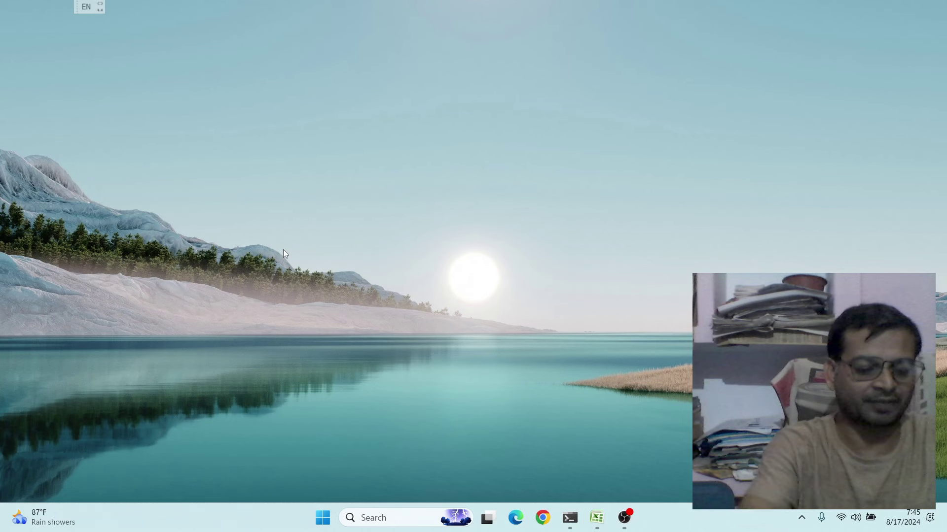
Step: Launch Excel from the Run box to open a new blank Book2 workbook, then minimize it
key(super+r)
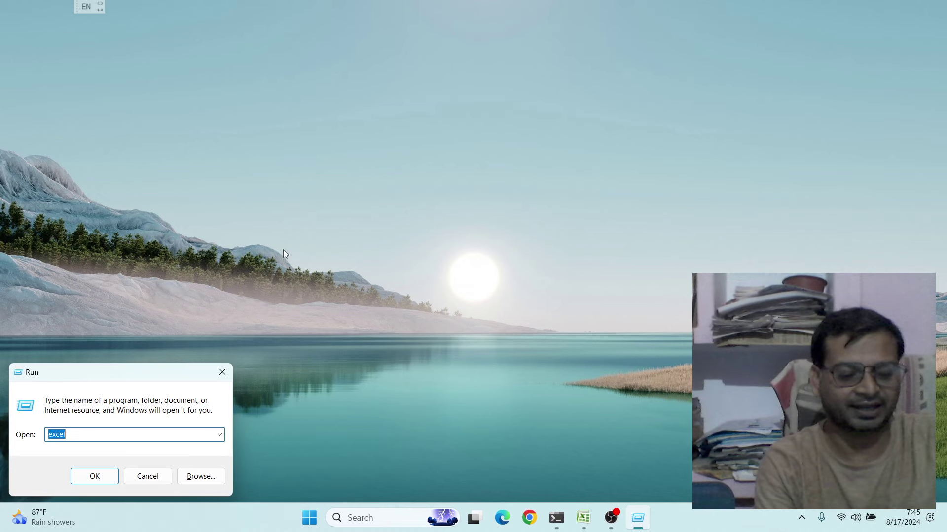
text(ex)
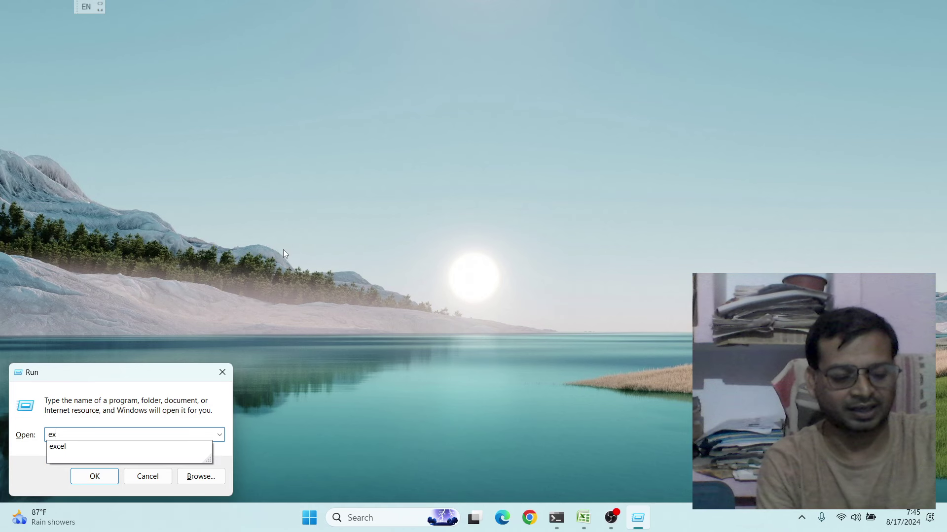
text(cel)
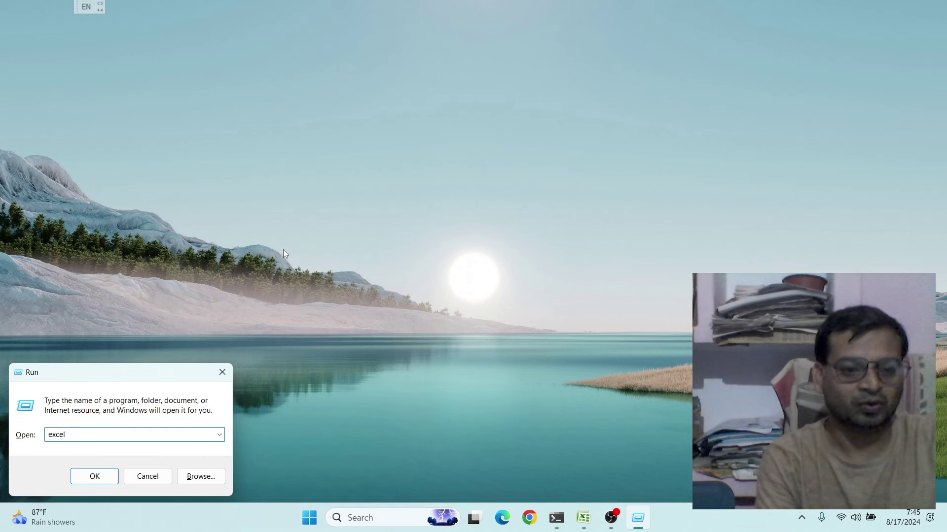
key(Return)
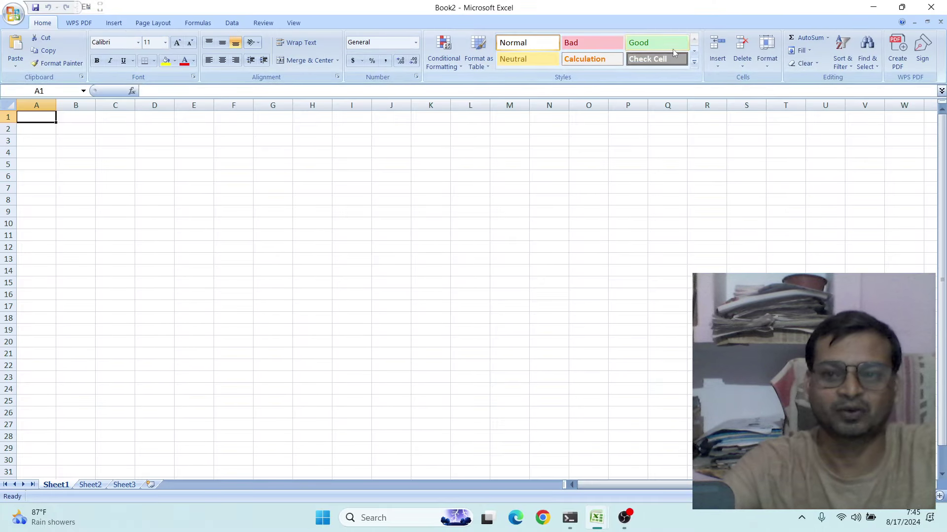
click(872, 8)
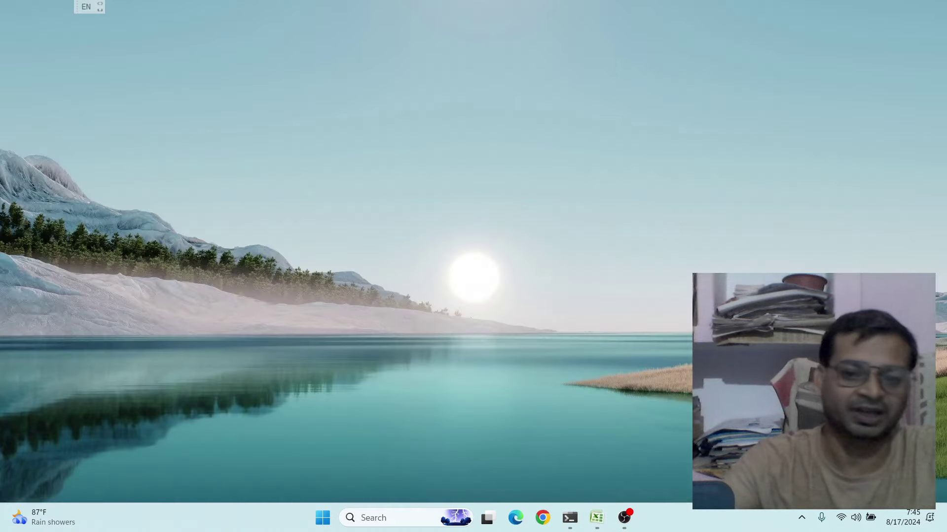
mouse_move(596, 518)
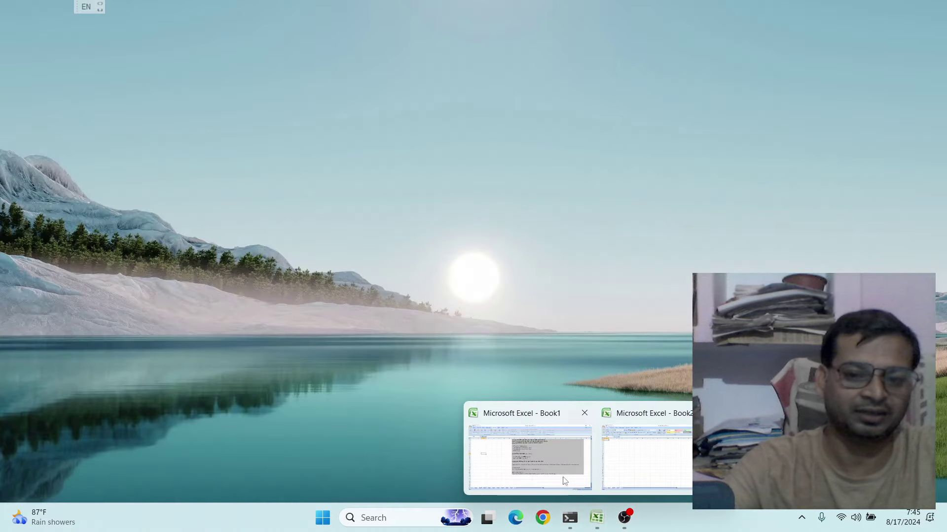
Step: Restore Book1 and open the Formulas Lookup & Reference function list at ADDRESS
click(547, 468)
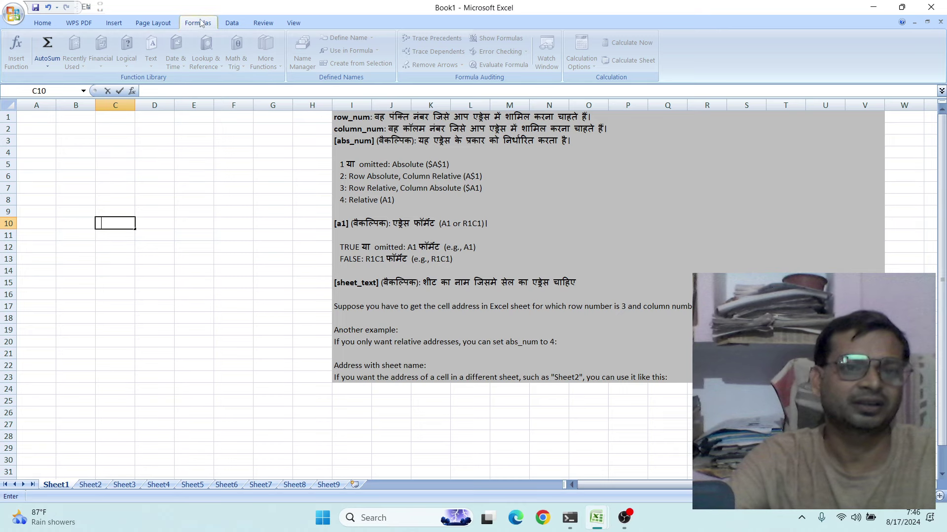
click(219, 185)
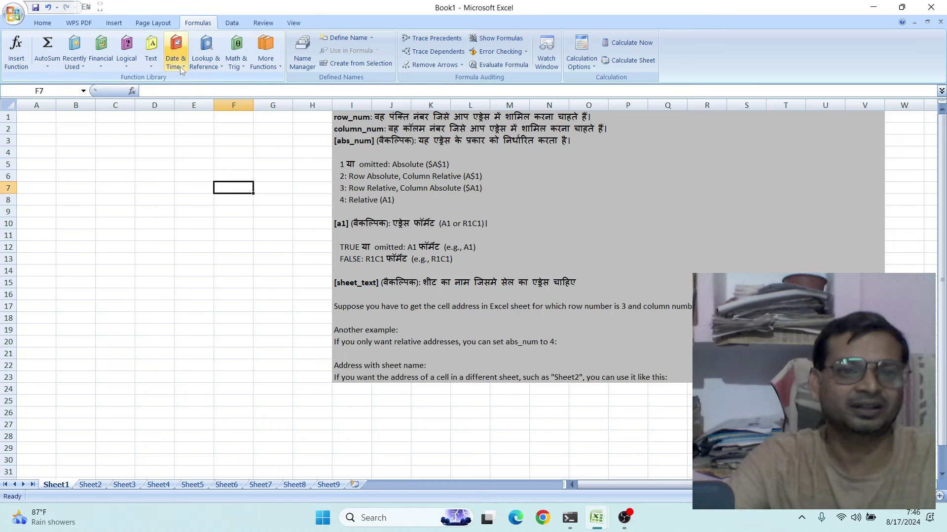
click(221, 70)
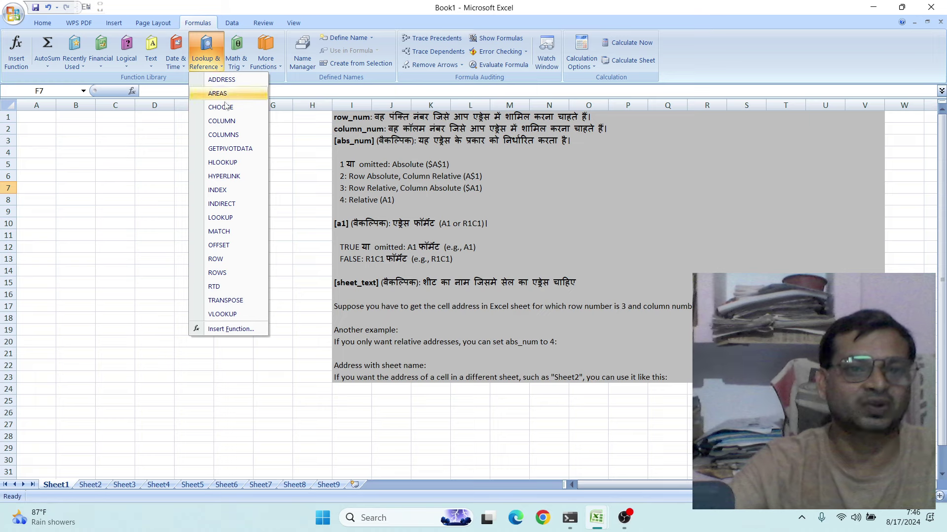
click(133, 198)
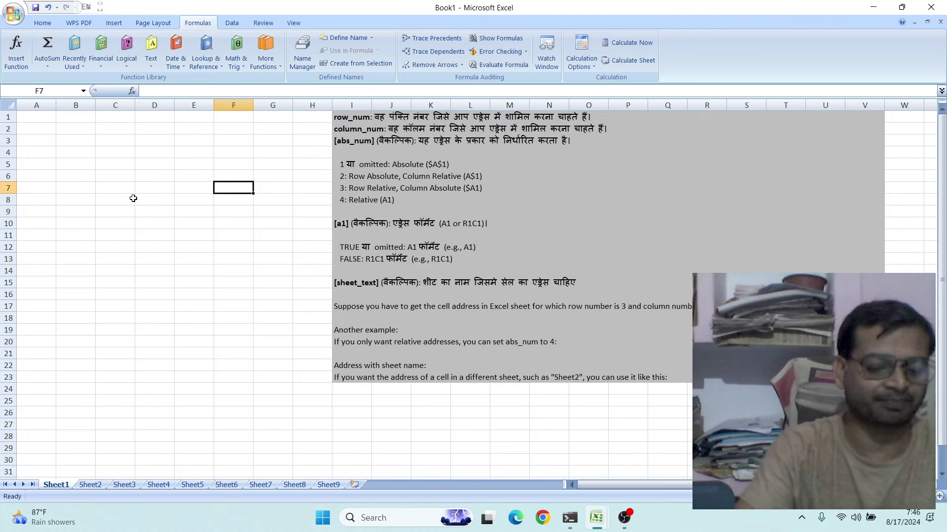
key(alt+m)
key(o)
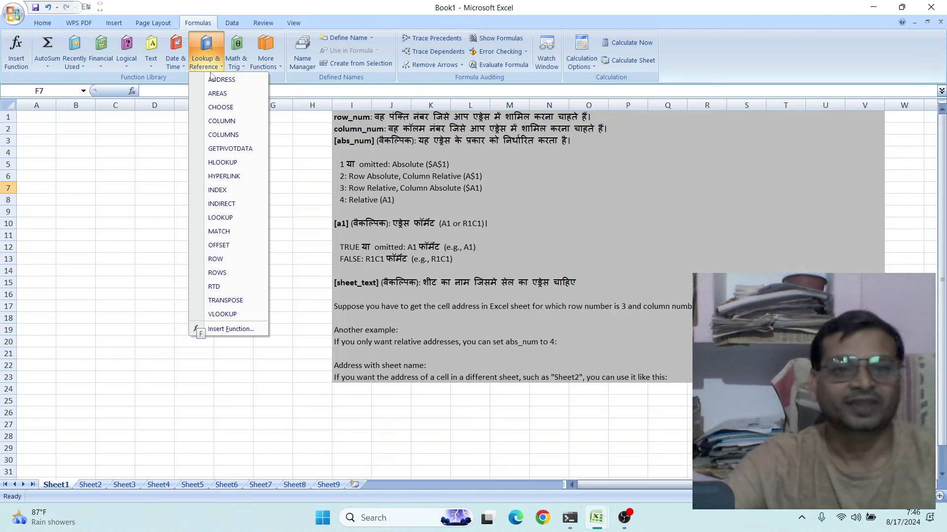
mouse_move(220, 79)
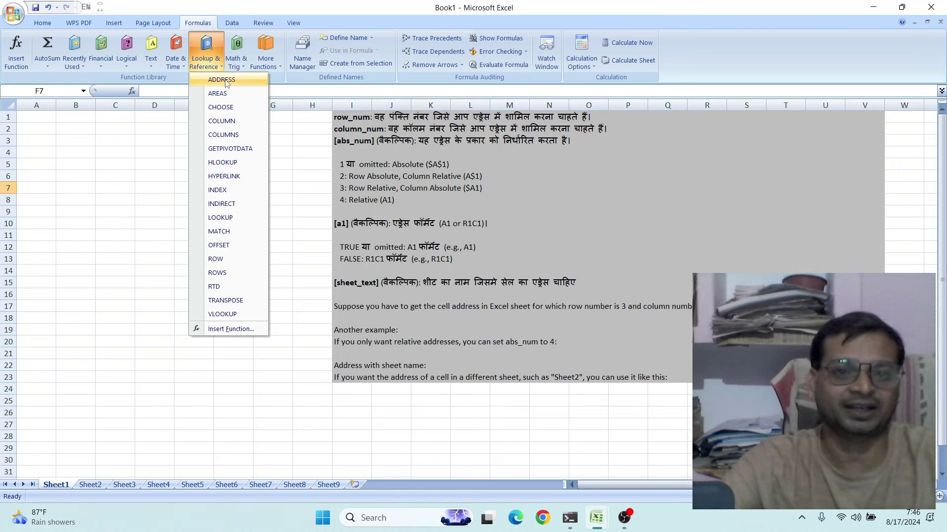
Step: Insert ADDRESS into F7 with Row_num 3 and Column_num 2, previewing $B$3
click(226, 82)
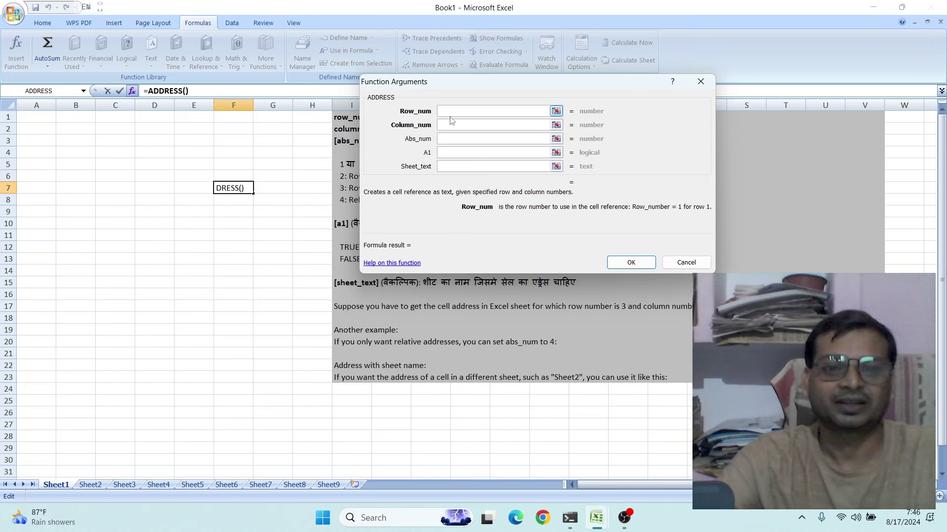
drag(513, 88, 466, 48)
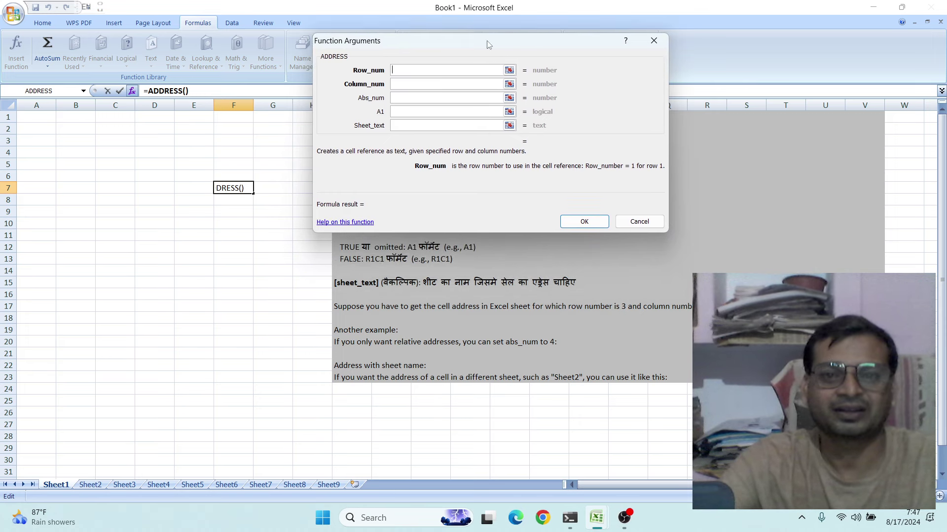
mouse_move(487, 44)
mouse_down()
mouse_move(543, 36)
mouse_move(579, 15)
mouse_up()
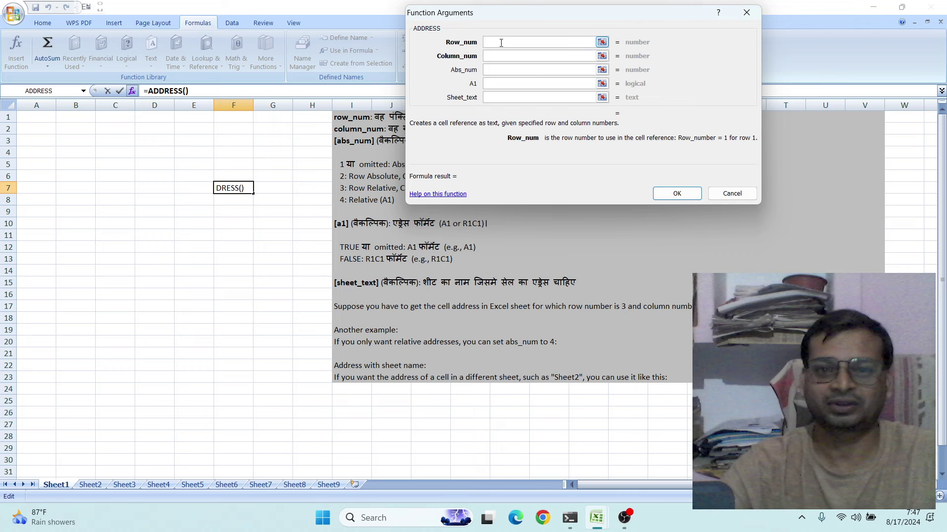
text(3)
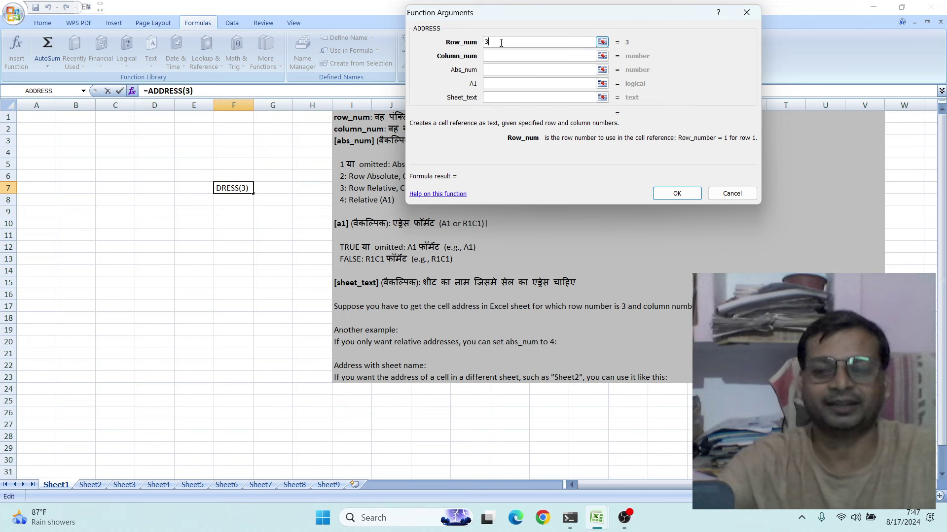
click(500, 58)
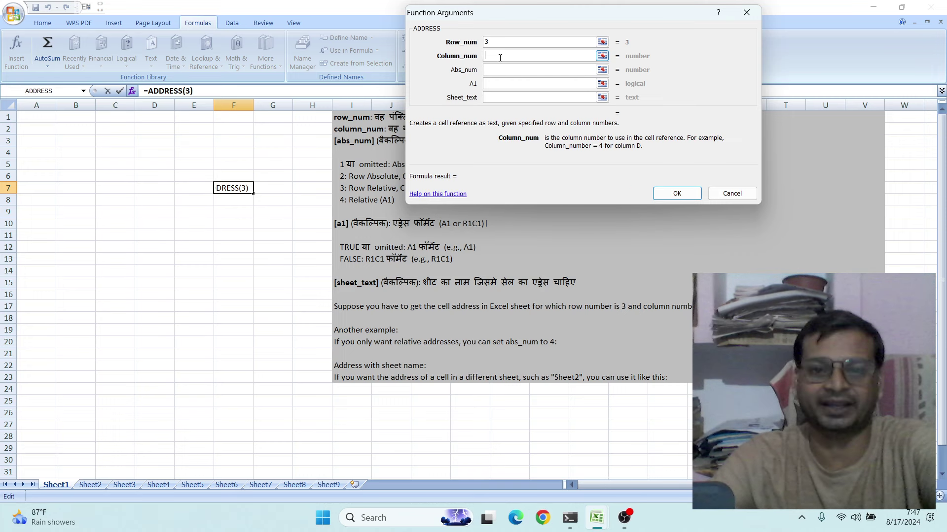
text(2)
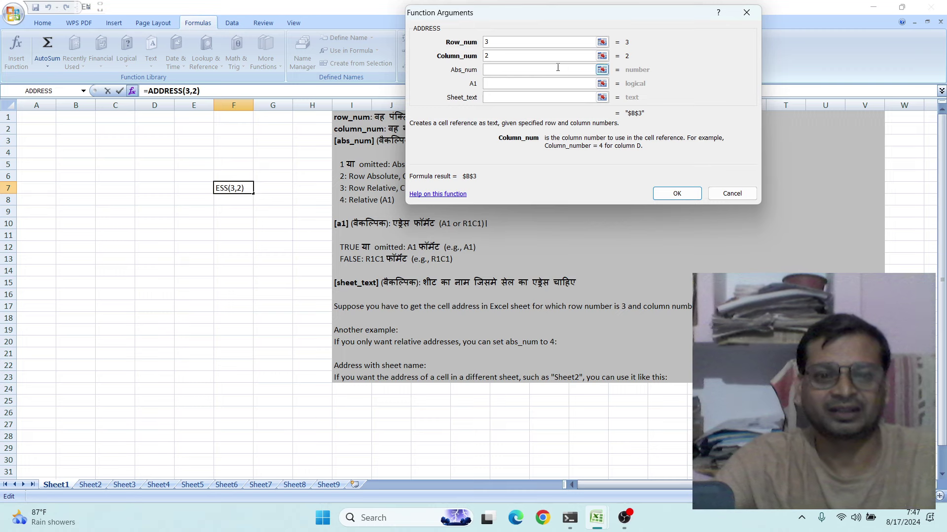
drag(581, 12, 178, 229)
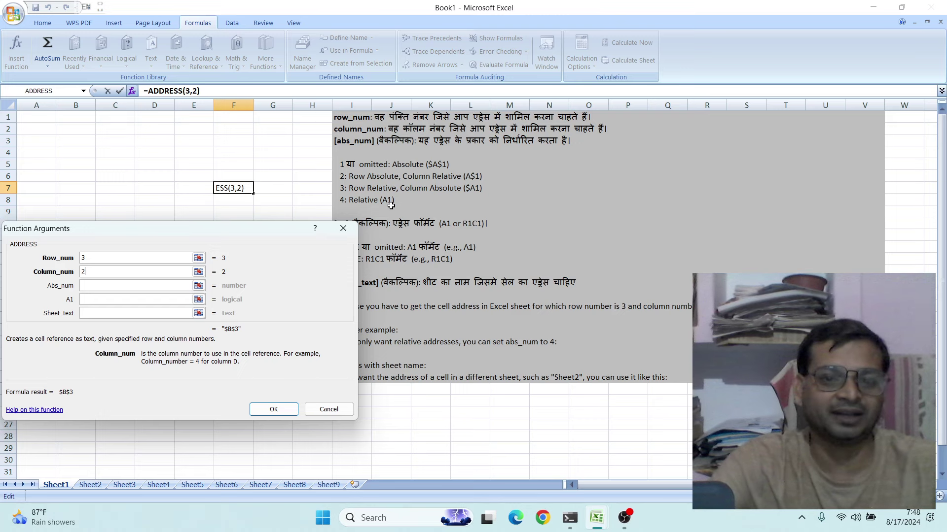
mouse_move(267, 233)
mouse_down()
mouse_move(642, 288)
mouse_move(636, 28)
mouse_up()
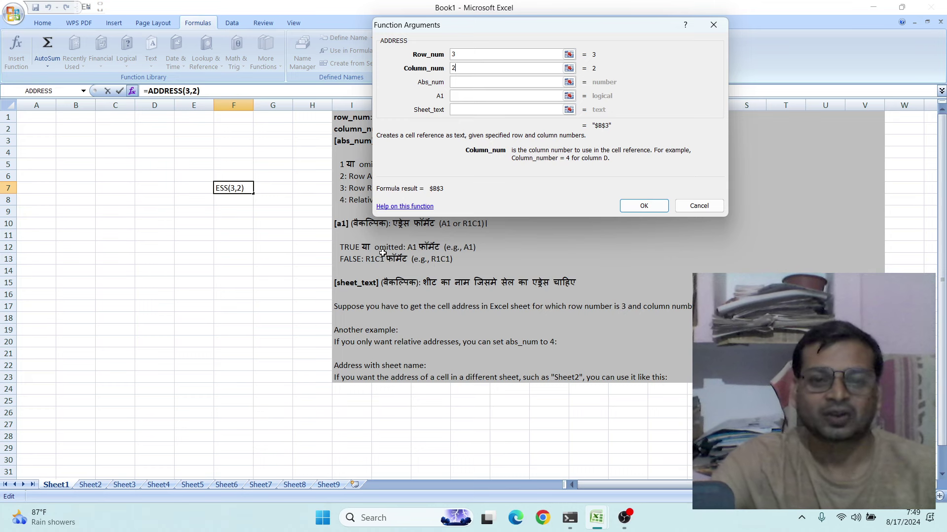
mouse_move(573, 33)
mouse_down()
mouse_move(239, 239)
mouse_move(284, 235)
mouse_up()
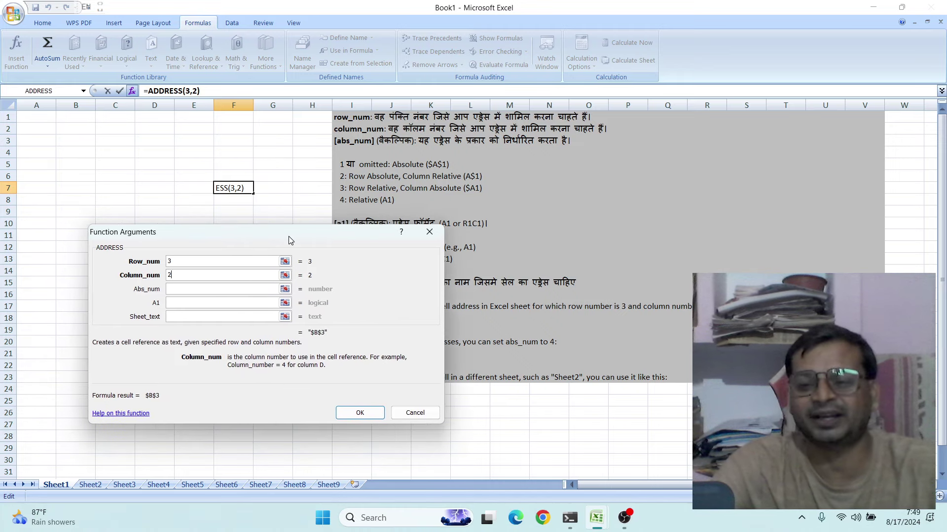
mouse_move(284, 236)
mouse_down()
mouse_move(262, 245)
mouse_move(213, 225)
mouse_up()
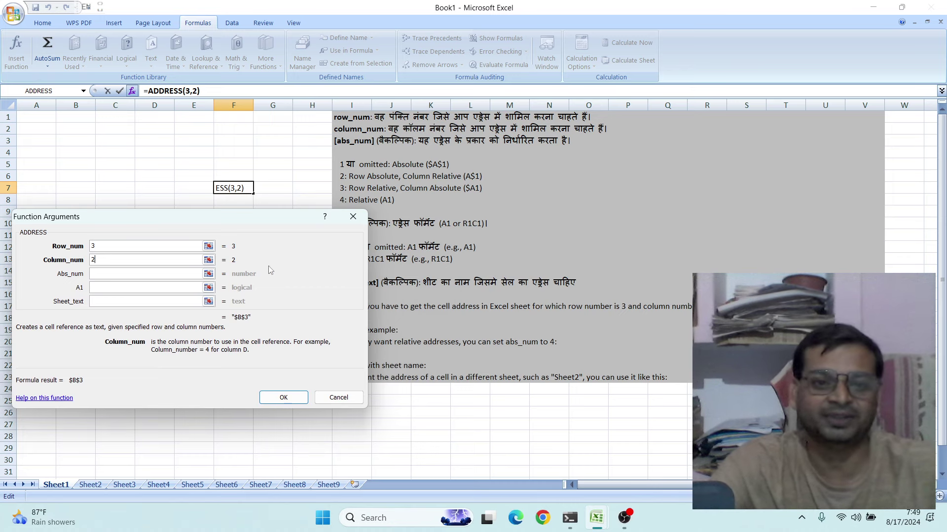
mouse_move(249, 223)
mouse_down()
mouse_move(290, 211)
mouse_move(270, 248)
mouse_up()
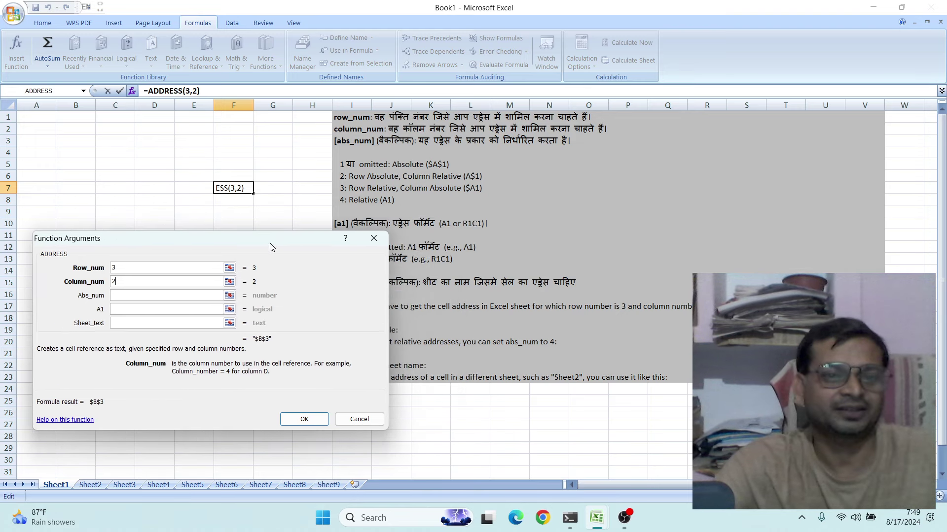
drag(270, 247, 342, 239)
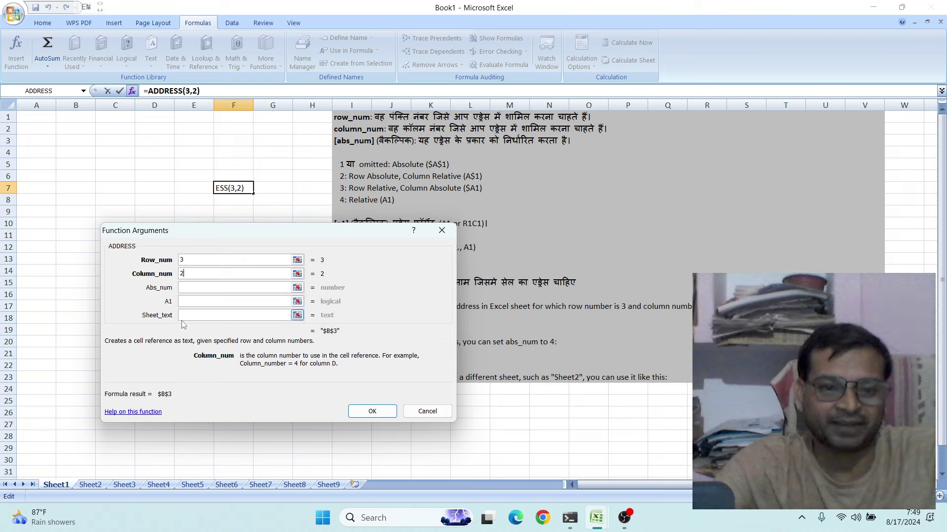
Step: Commit the ADDRESS formula so F7 displays $B$3, then select cell D8
click(371, 412)
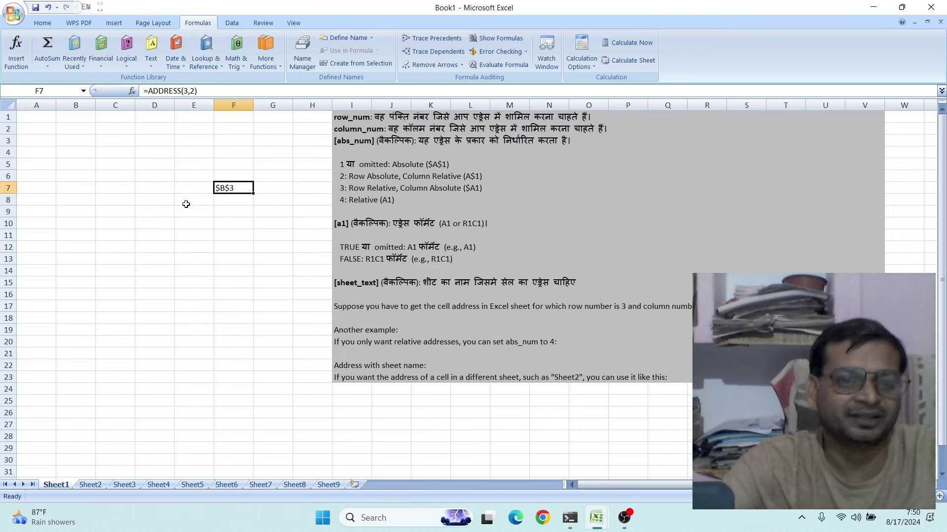
click(157, 201)
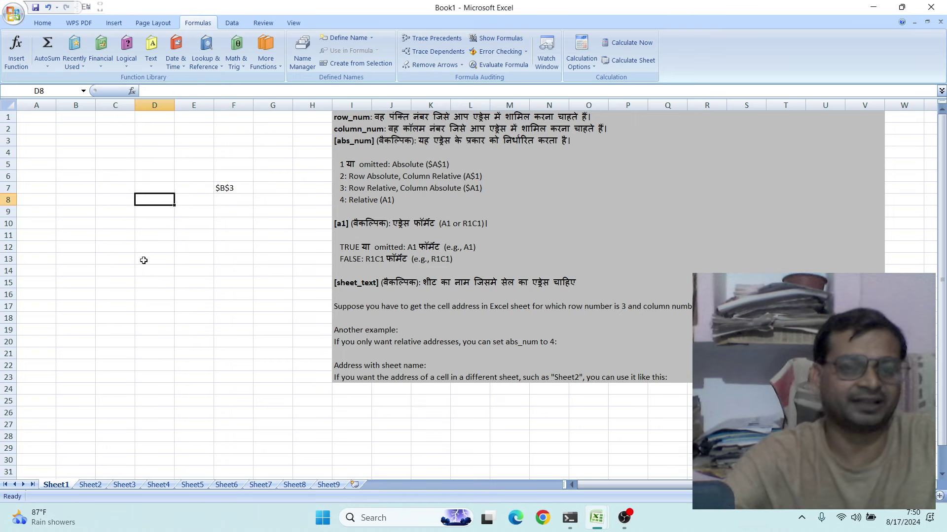
text(=)
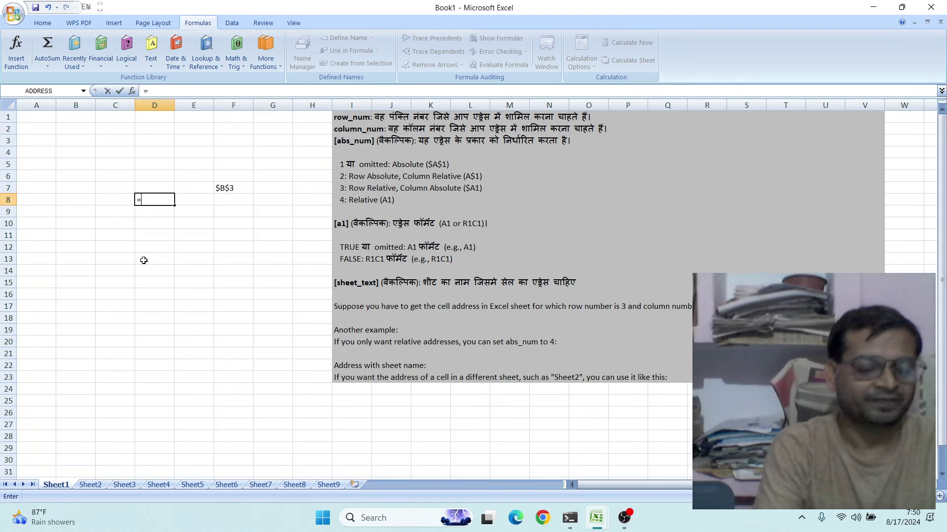
text(a)
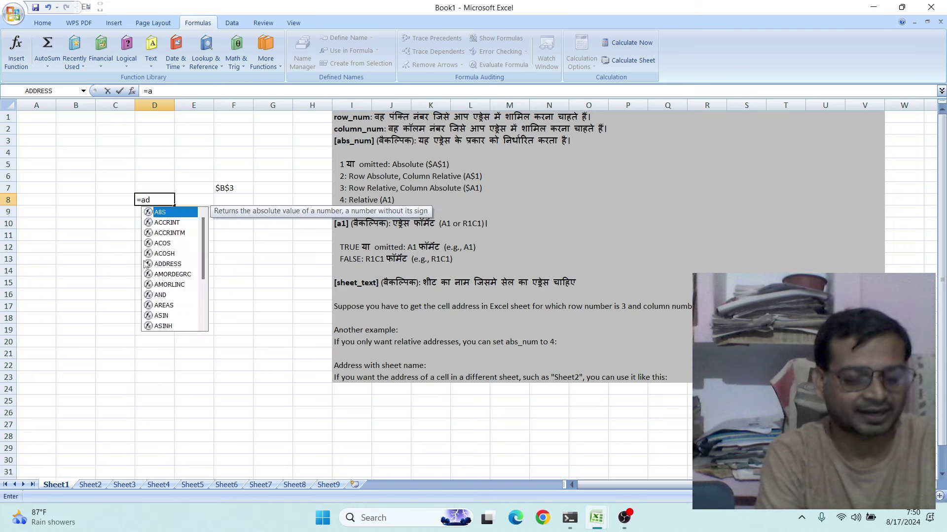
text(d)
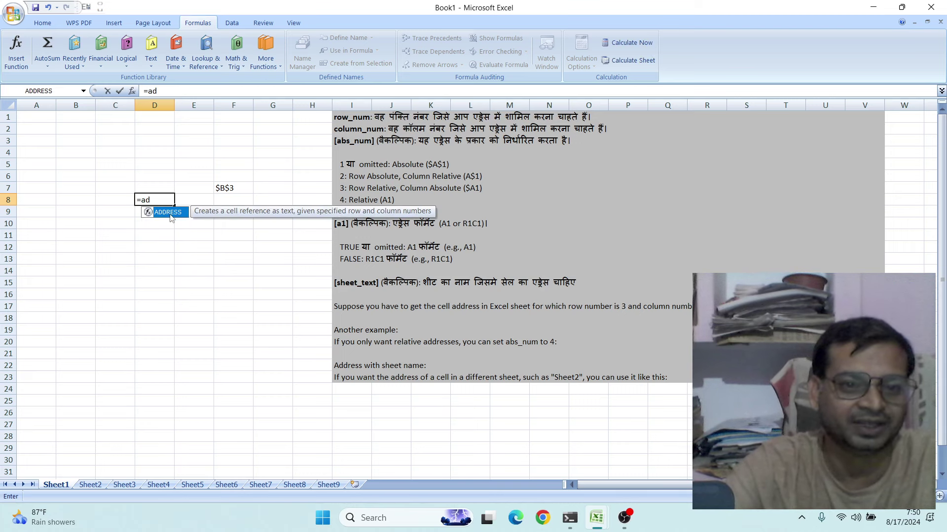
double_click(170, 215)
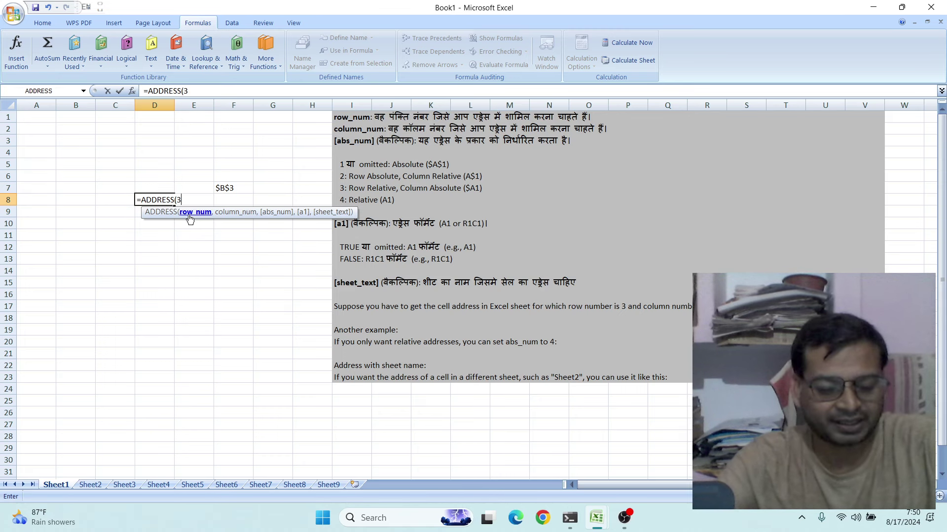
text(,2)
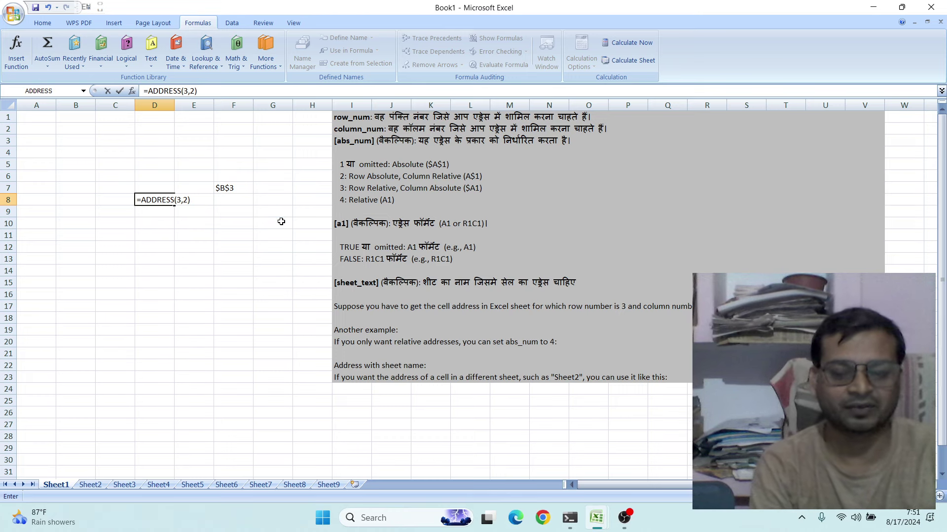
key(Return)
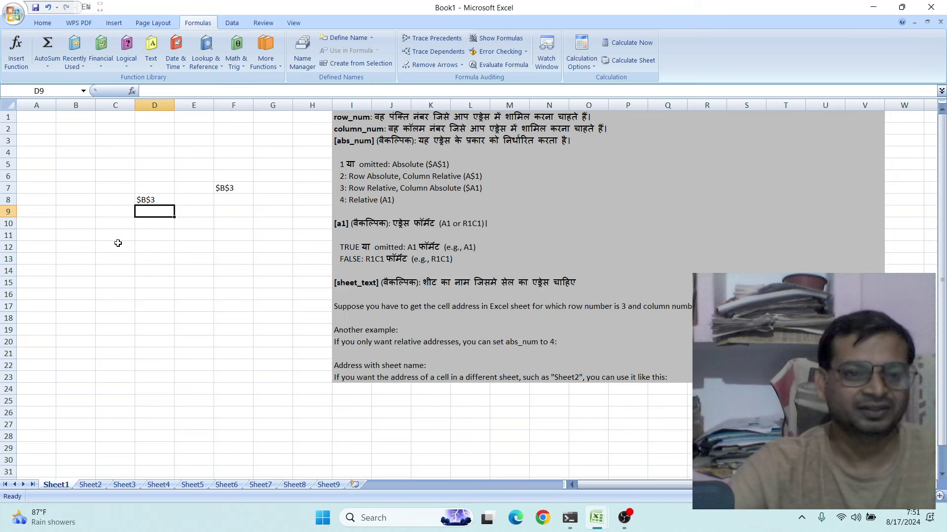
click(145, 225)
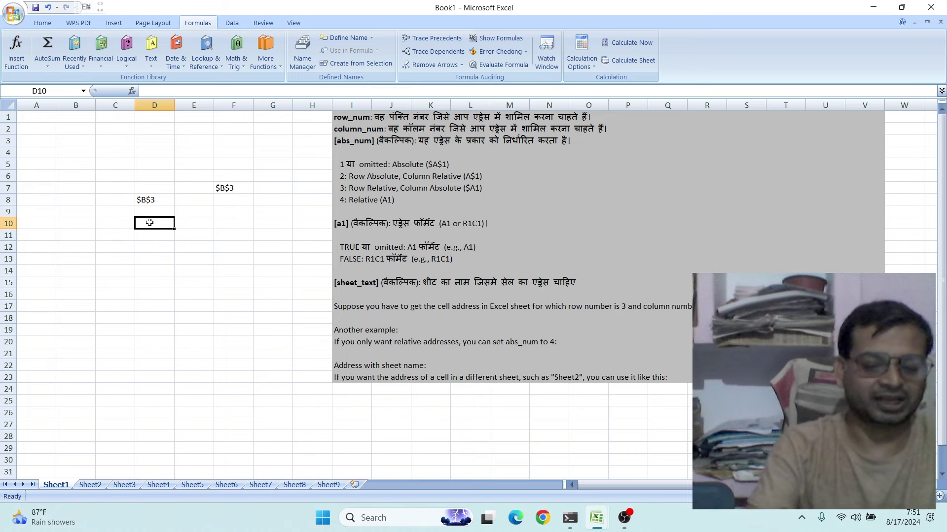
Step: Enter =ADDRESS(3,2,4) in D10 to show relative address B3, then begin =ad in D11
text(=)
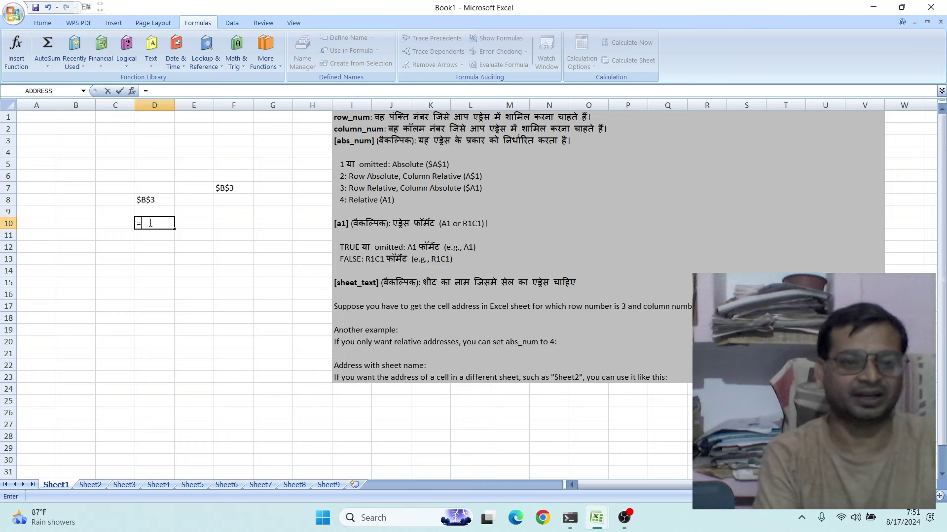
text(ad)
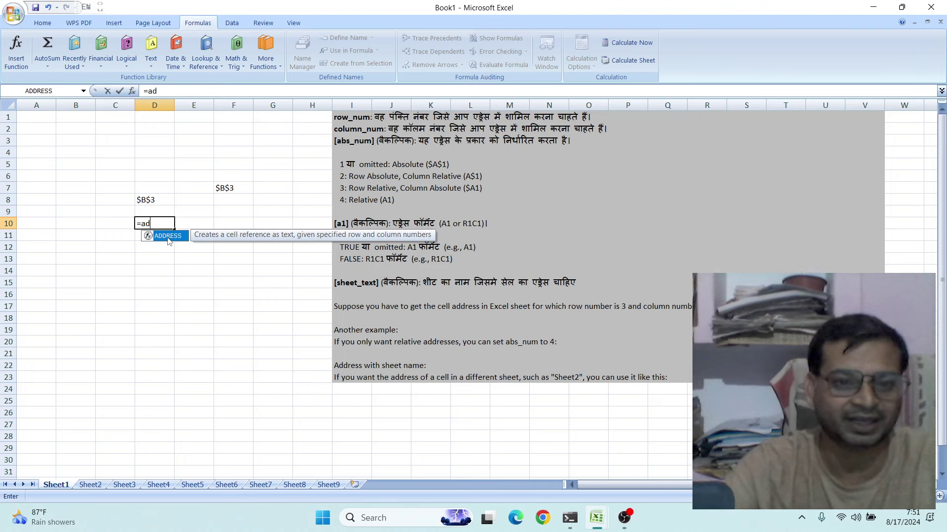
double_click(170, 238)
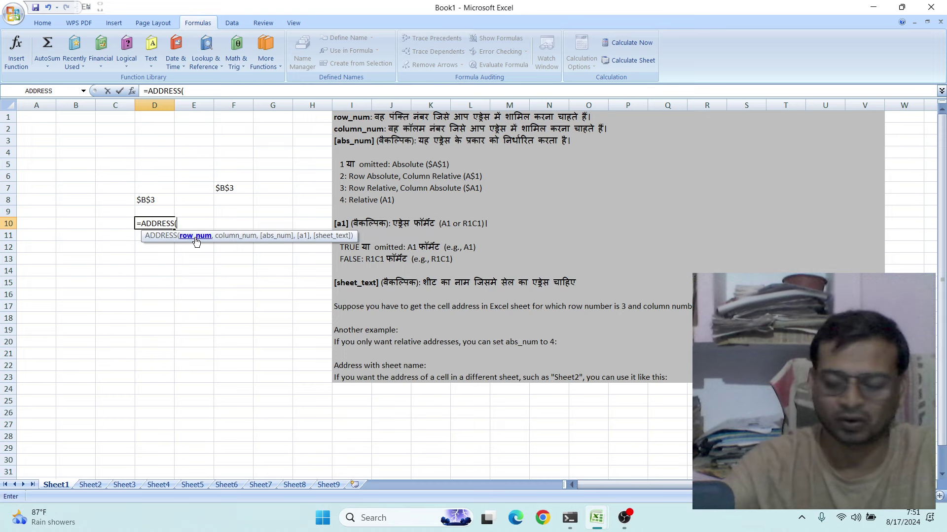
text(3)
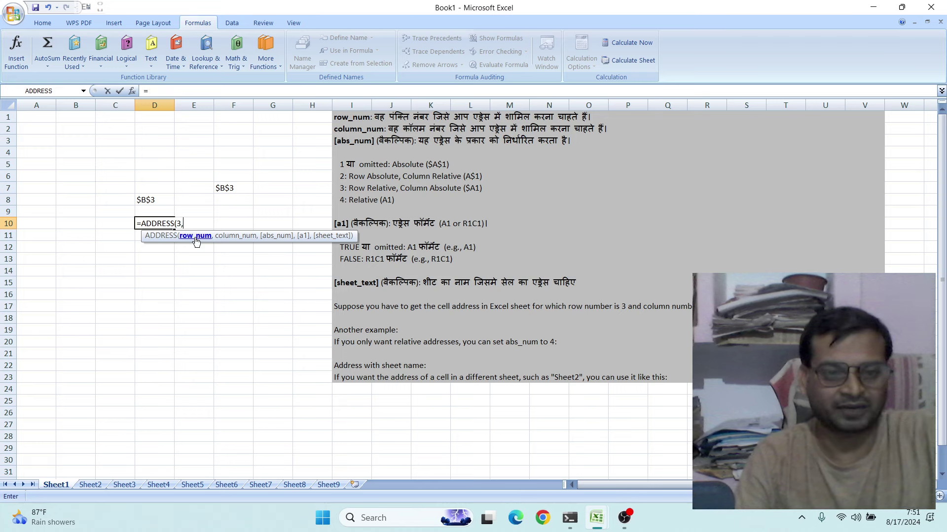
text(,)
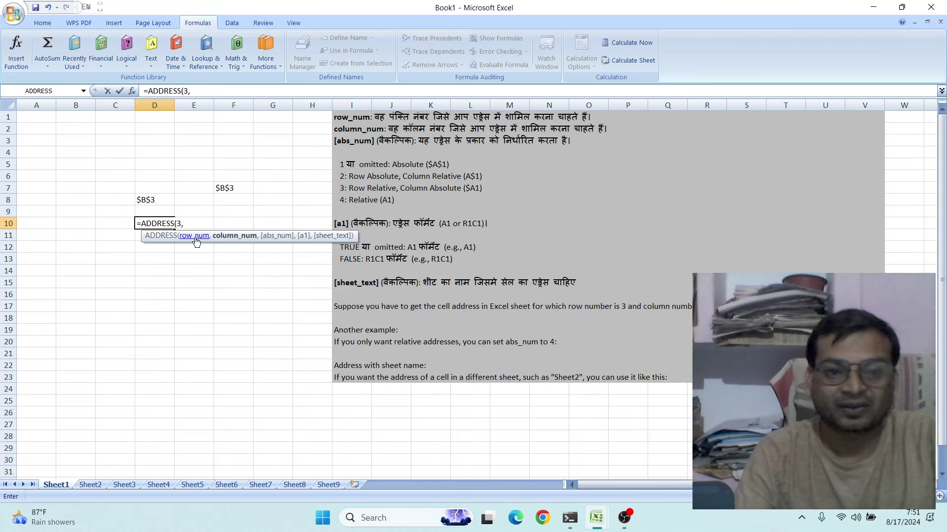
text(2)
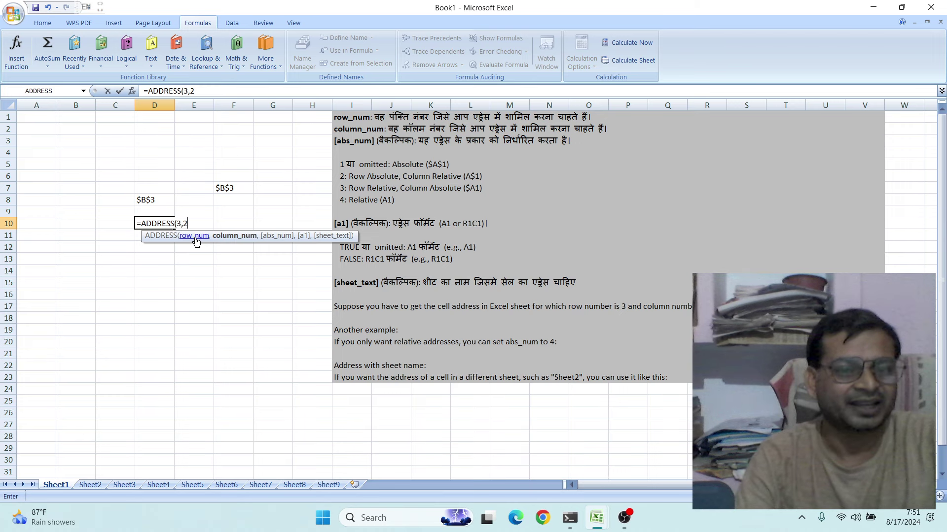
text(,)
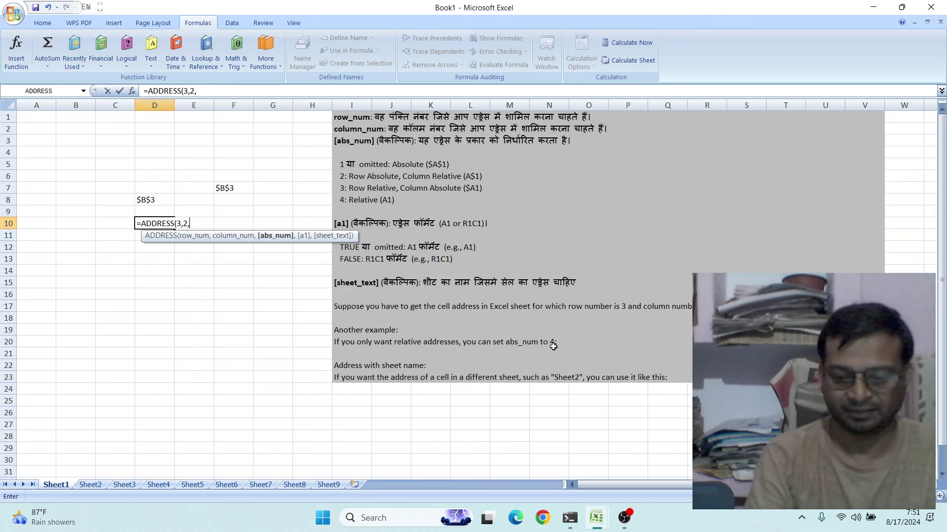
text(4)
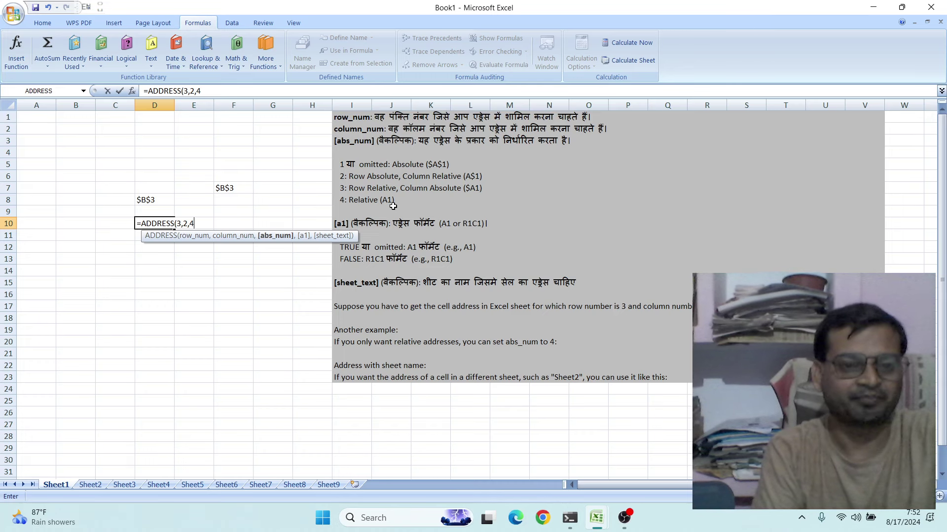
text())
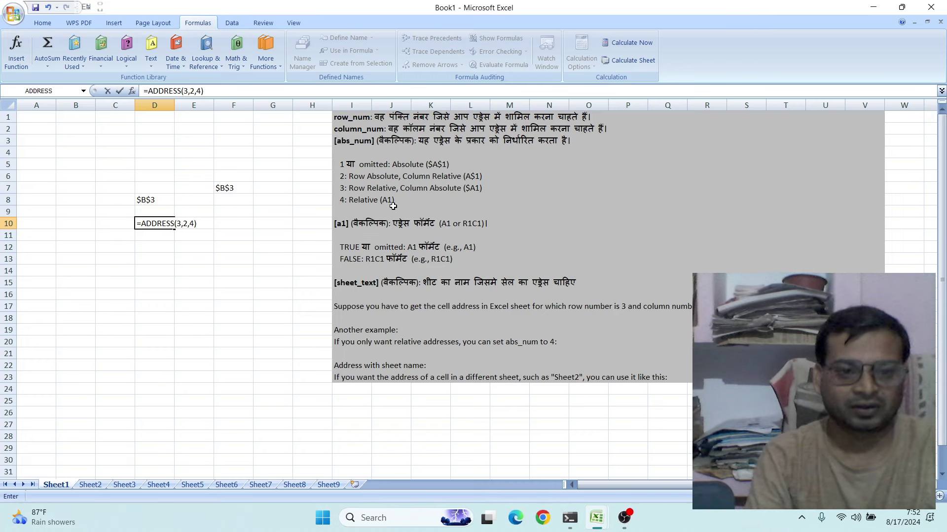
key(Return)
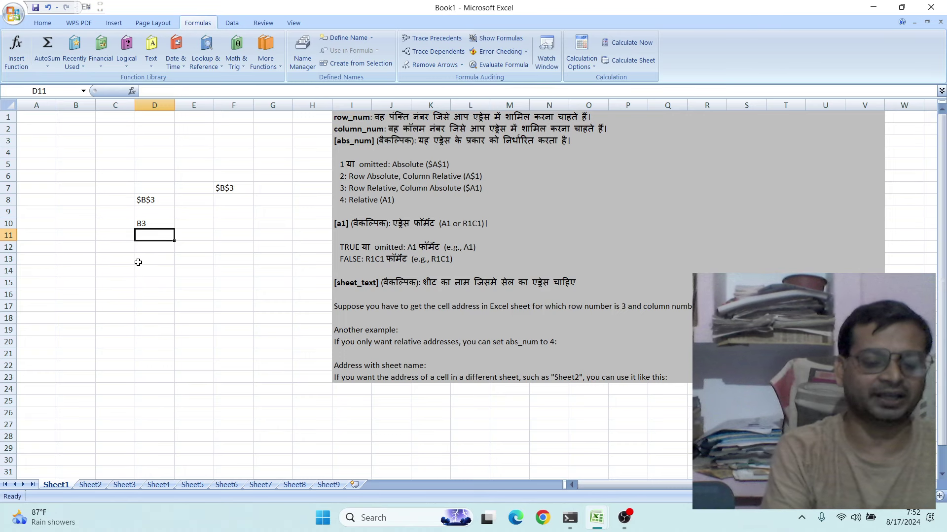
text(=)
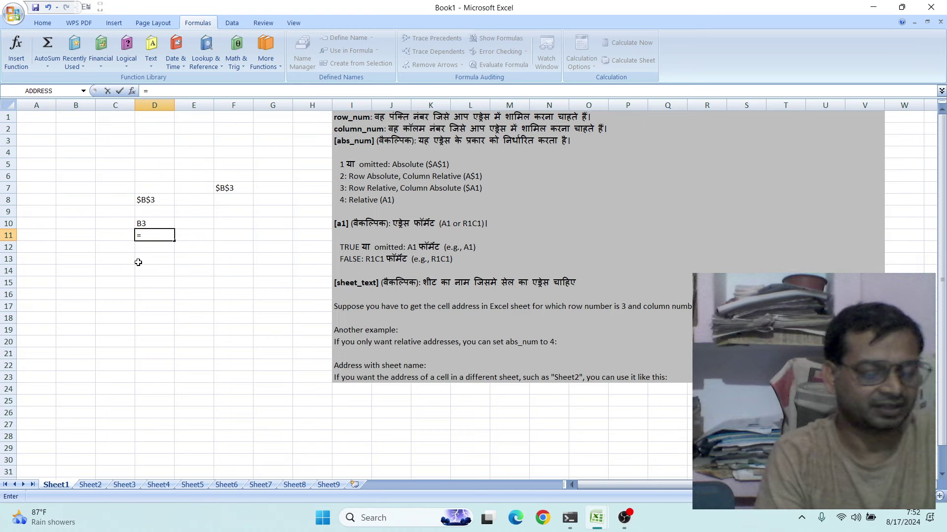
text(ad)
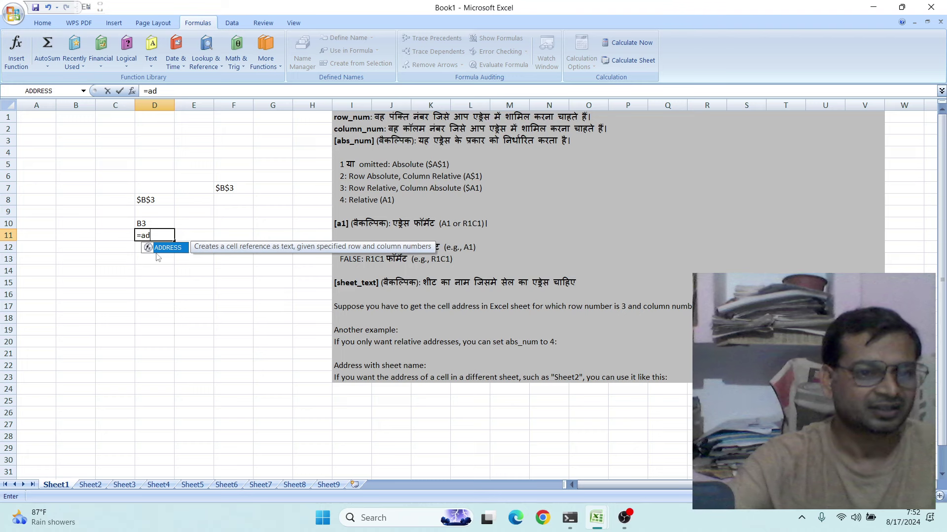
Step: Insert ADDRESS in D11 with row 3, column 2 and abs_num 1
double_click(168, 248)
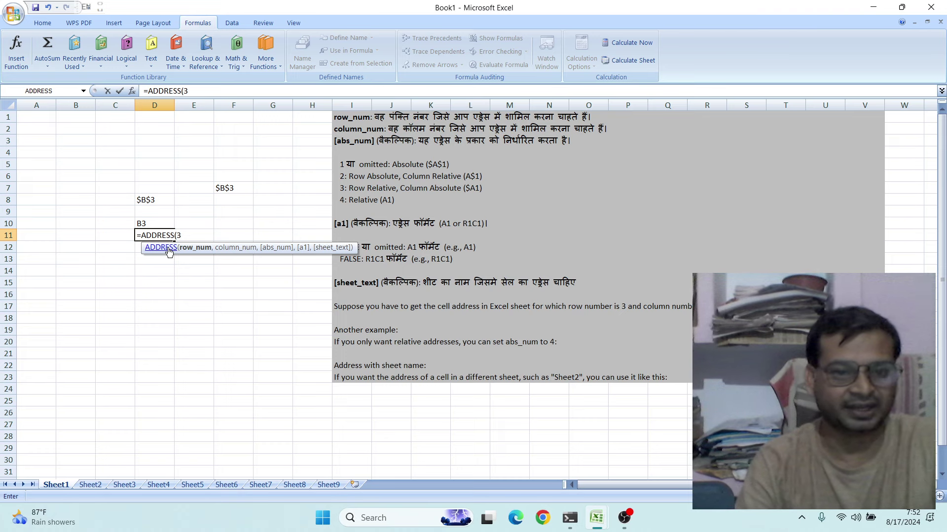
text(,2)
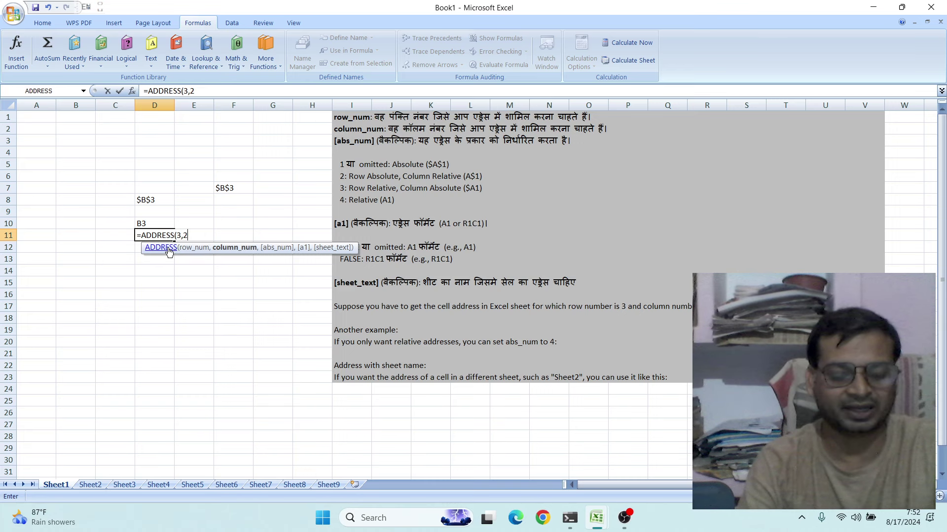
text(,)
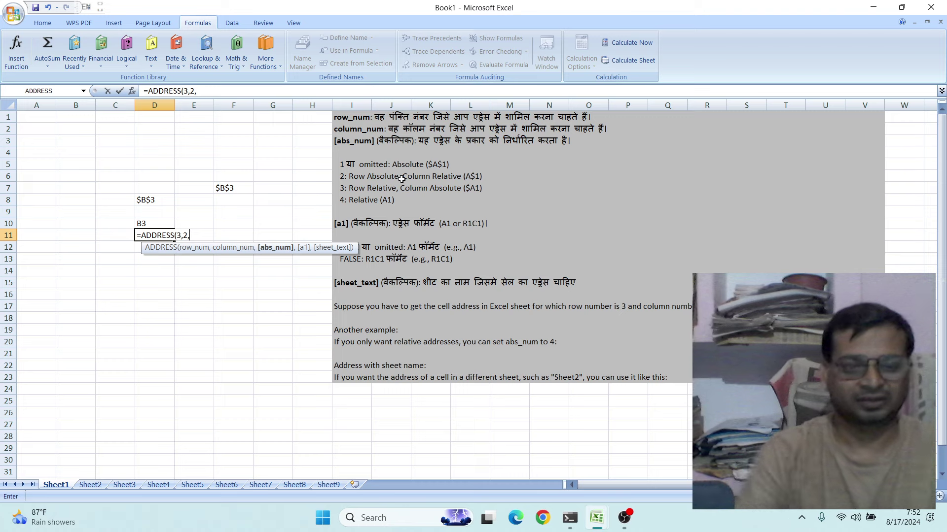
text(1)
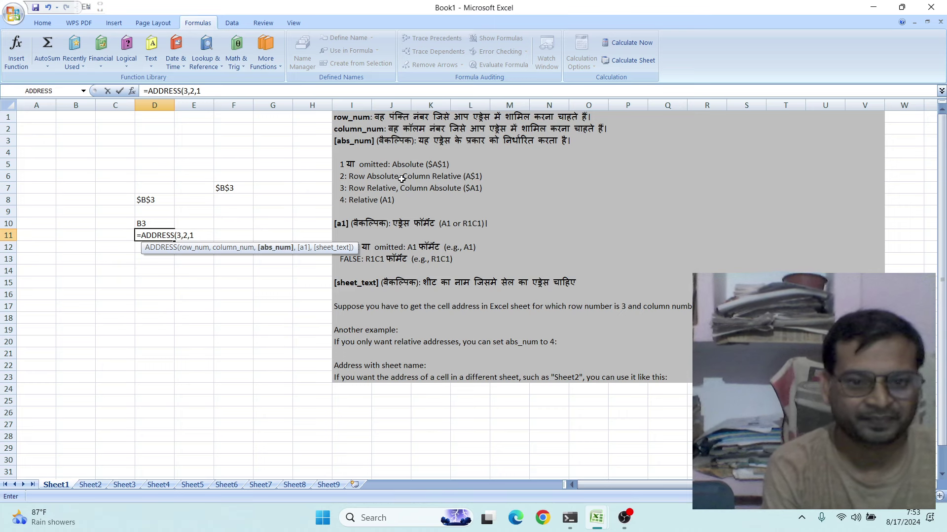
text(,)
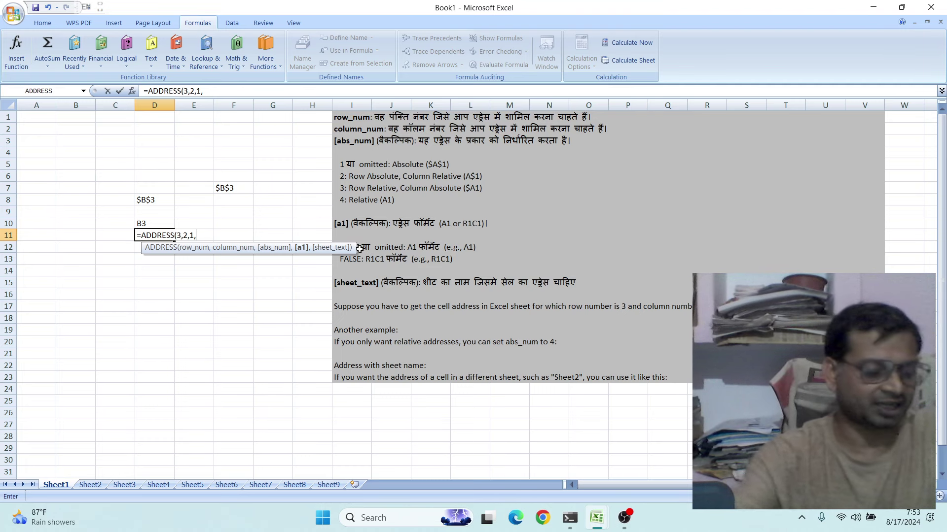
Step: Add TRUE as the A1 reference-style argument of the D11 ADDRESS formula
text(tu)
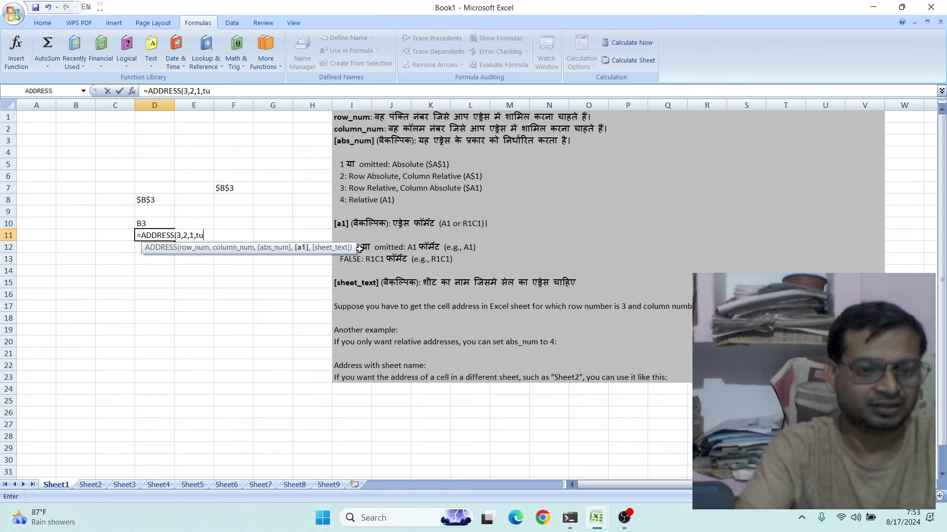
key(BackSpace)
text(r)
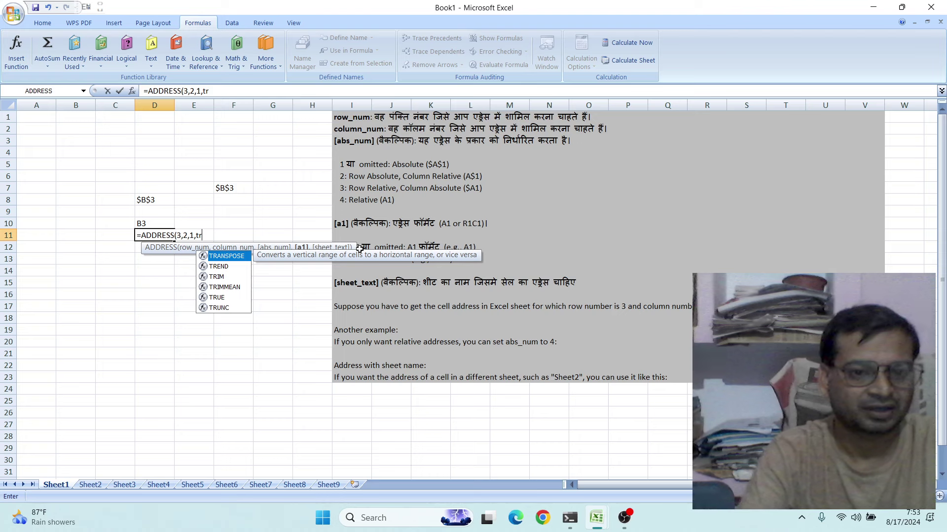
click(222, 298)
key(Up)
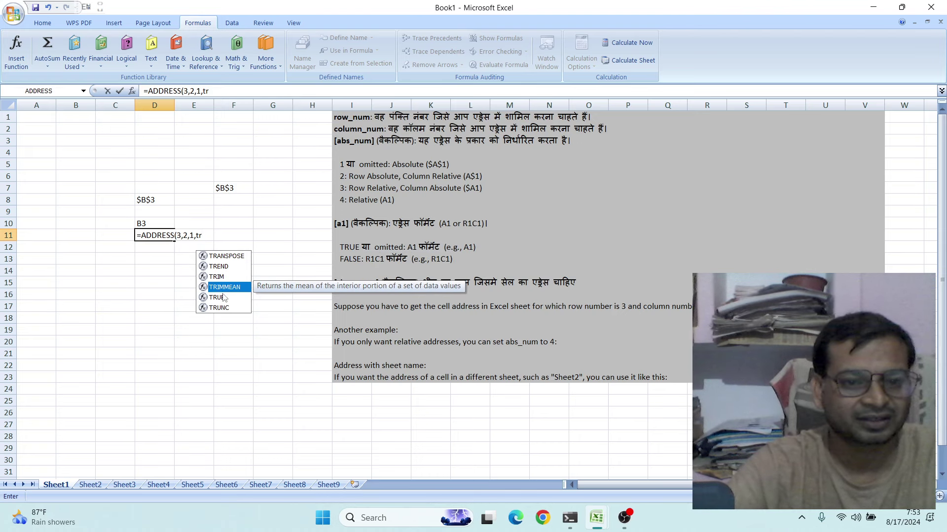
double_click(223, 298)
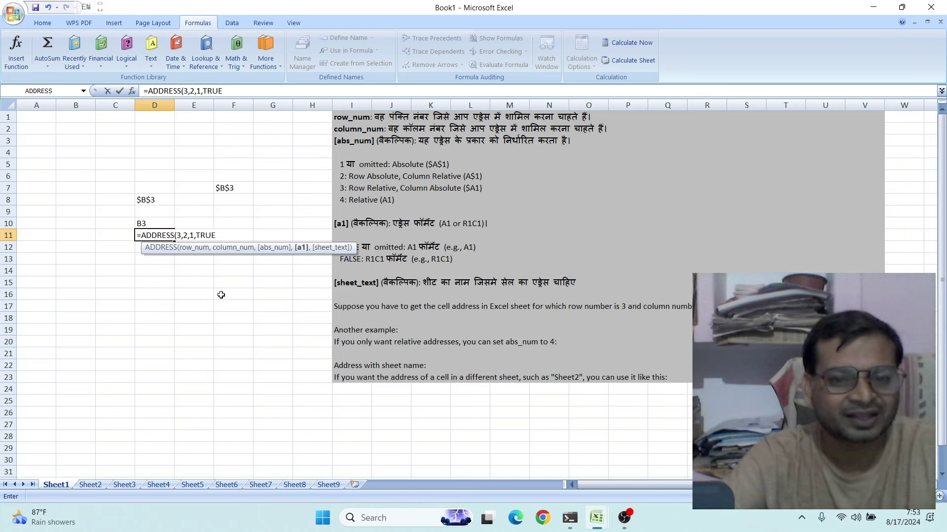
text(,)
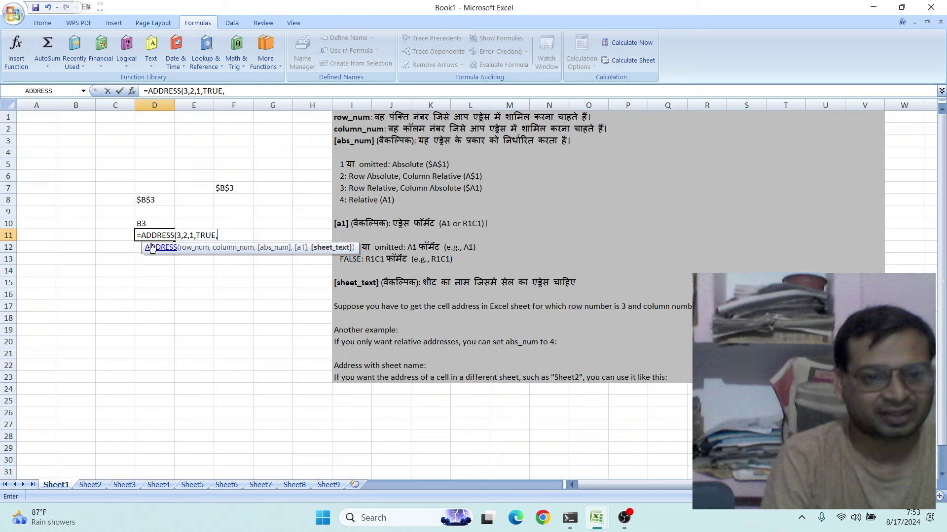
Step: Finish the D11 formula with sheet name "Sheet2" so it shows Sheet2!$B$3
text(")
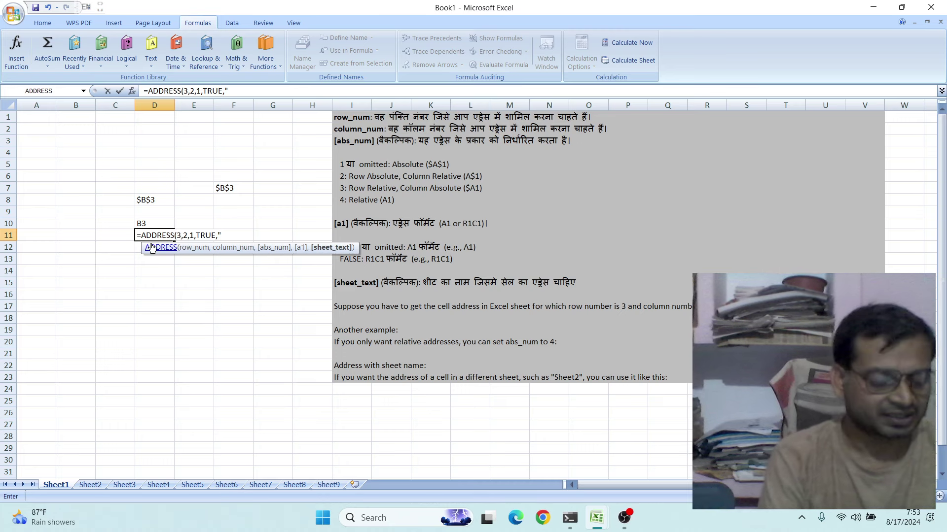
text(Sh)
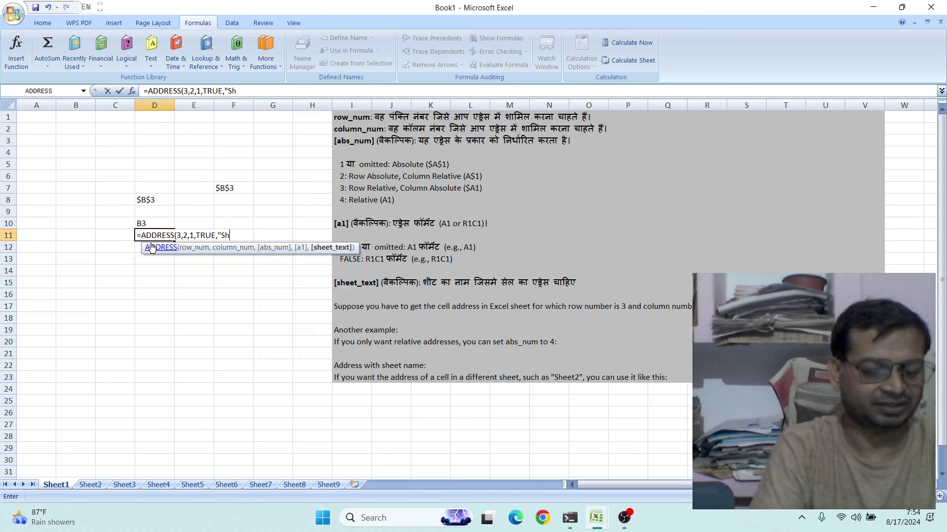
text(ee)
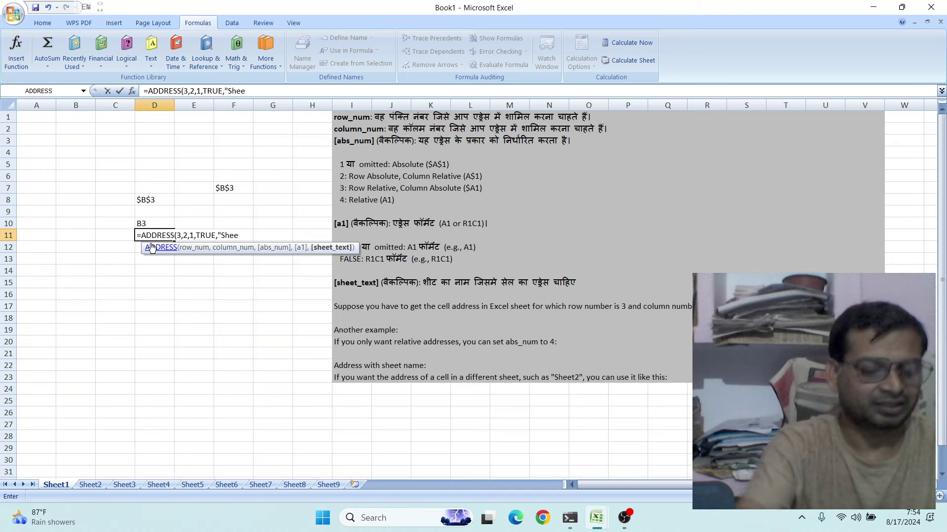
text(t2)
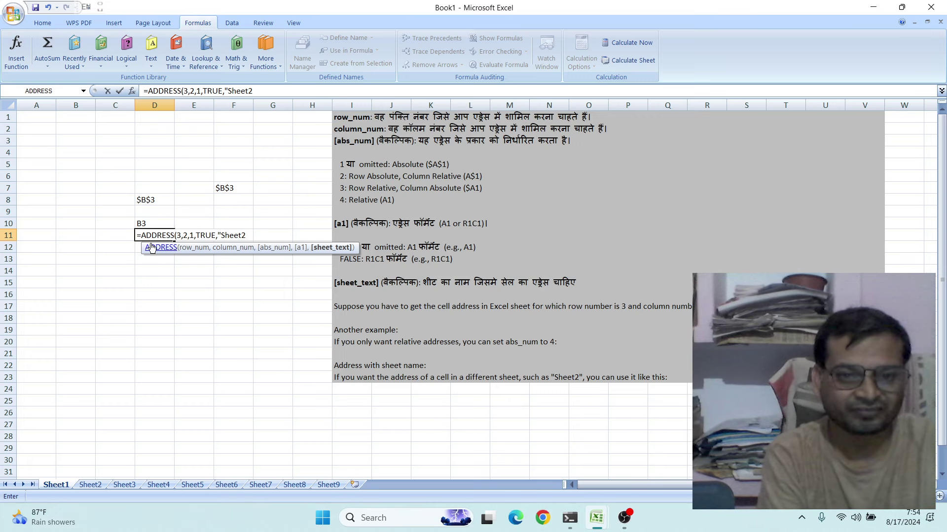
text(")
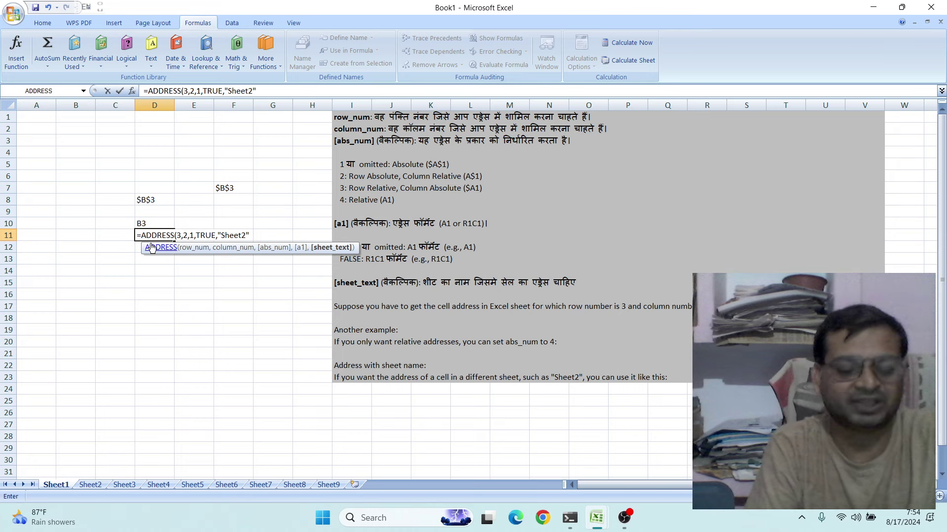
text())
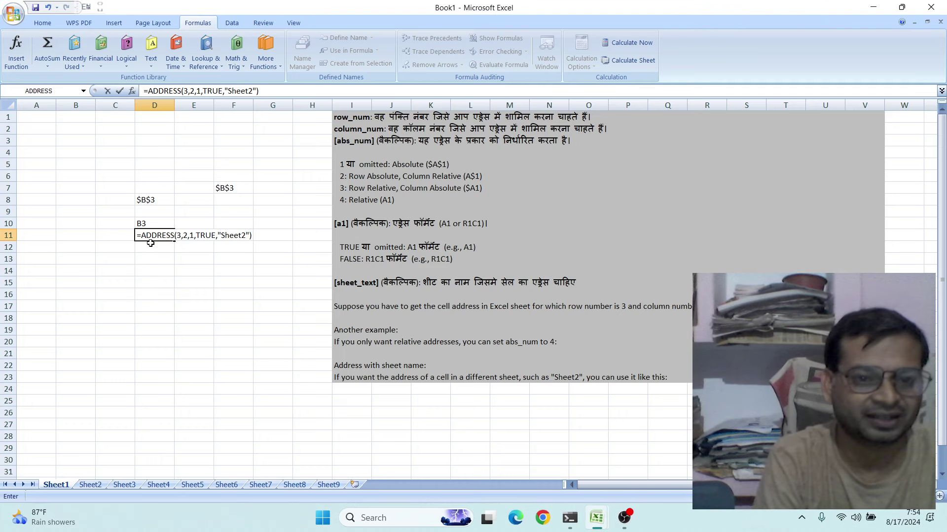
key(Return)
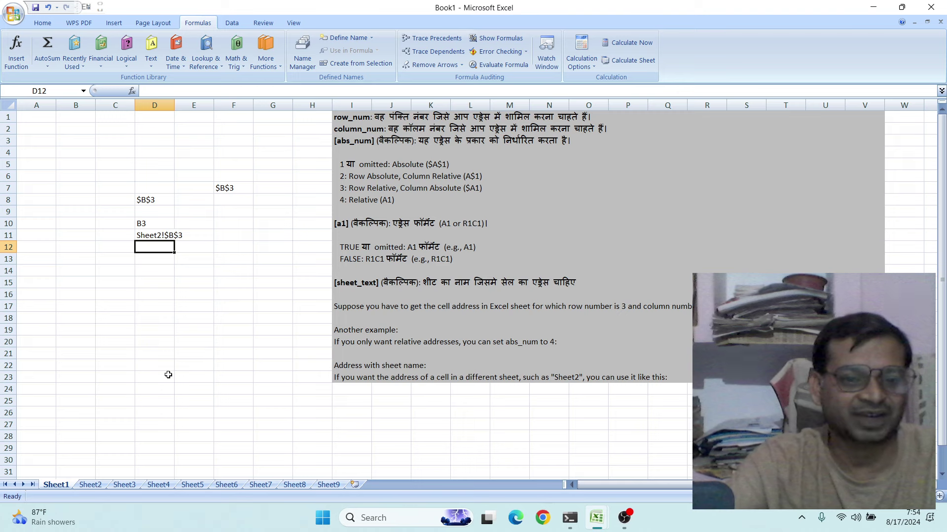
click(33, 118)
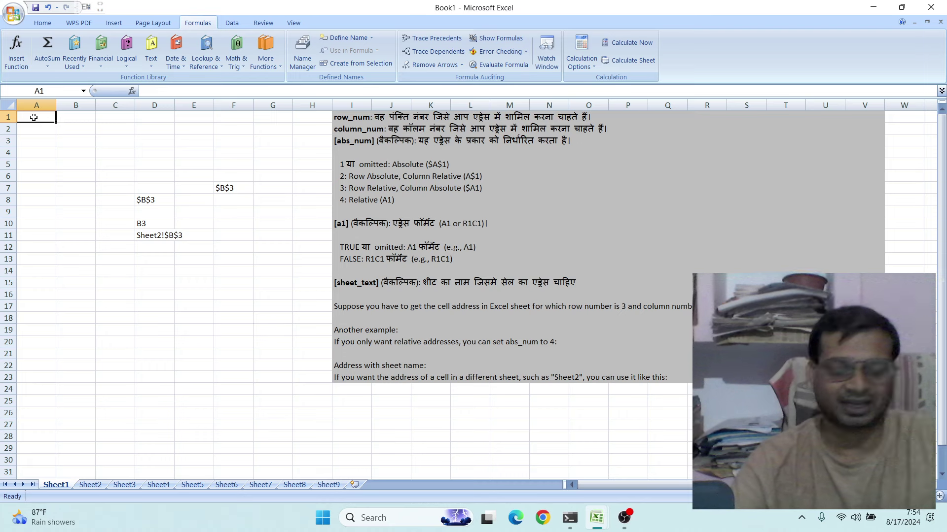
Step: Enter 1 and 2 in A1:A2 and fill the series down to 7 in A7
text(1)
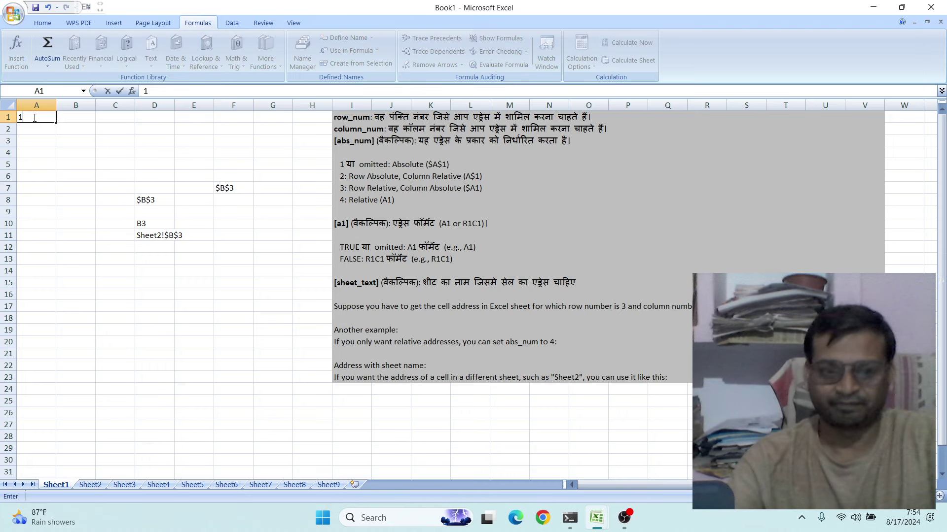
key(Return)
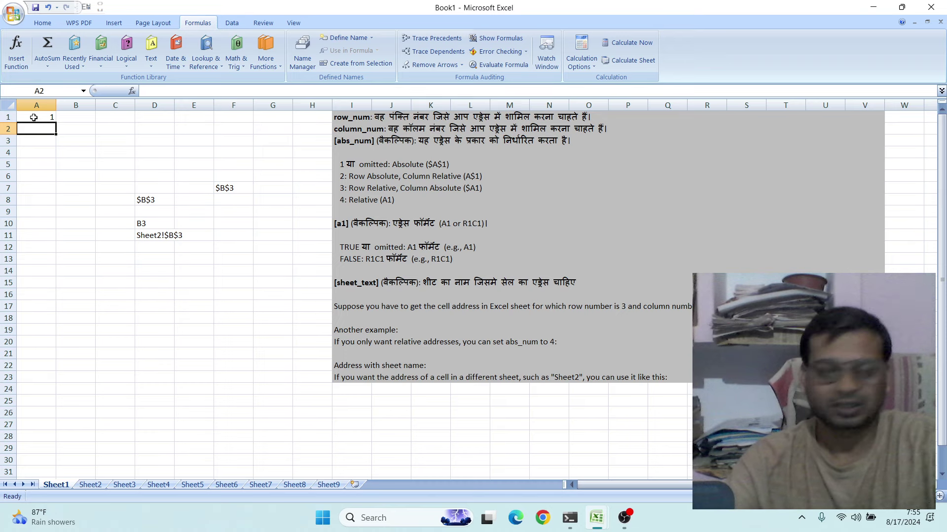
text(2)
key(Return)
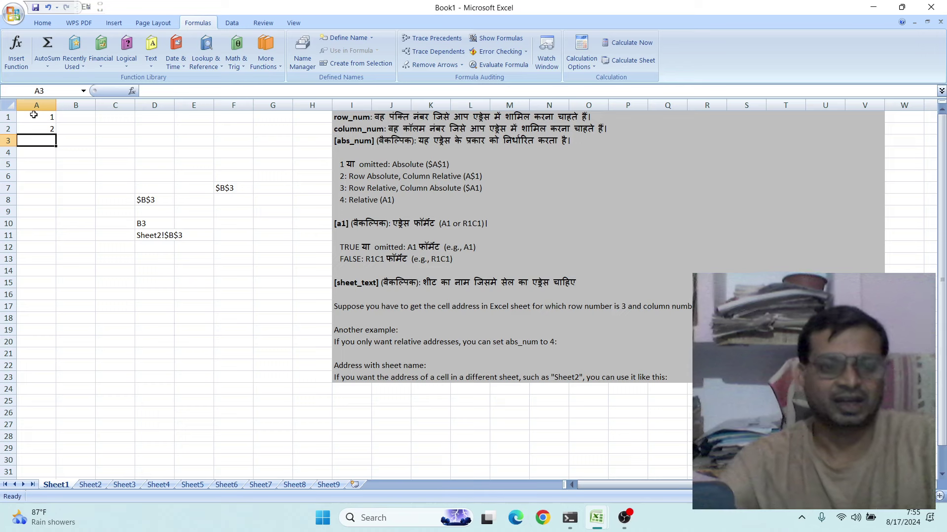
click(34, 116)
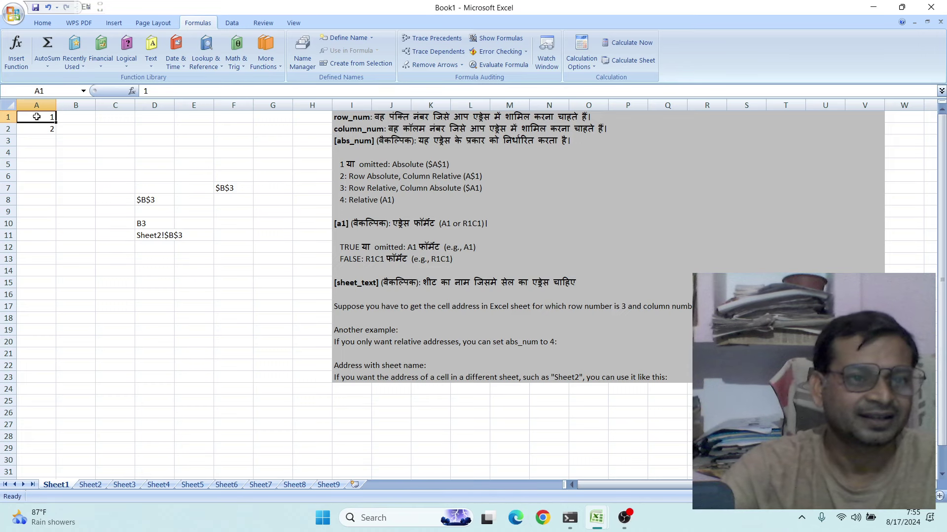
drag(44, 118, 60, 190)
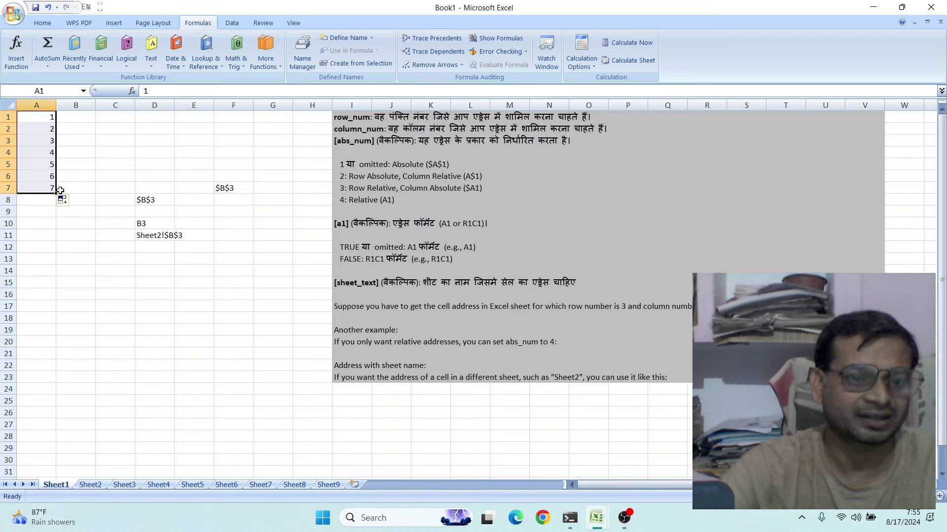
click(76, 118)
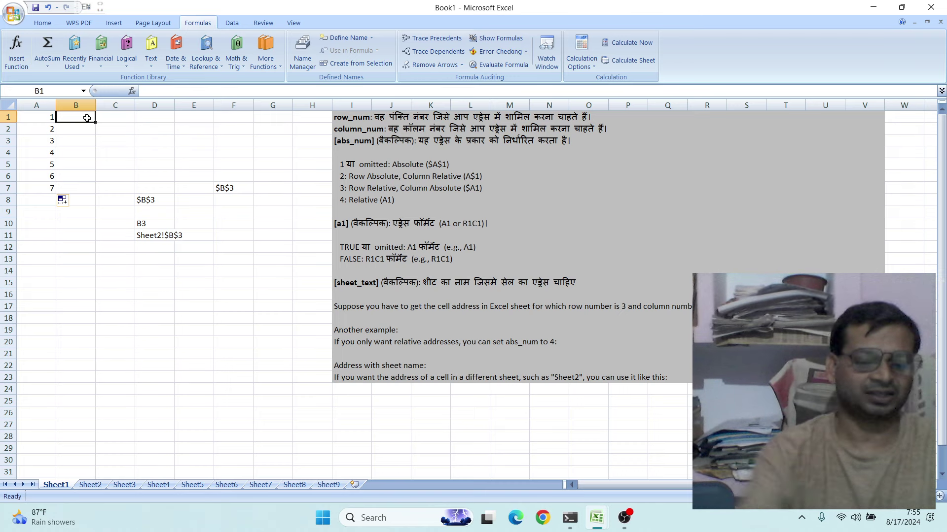
Step: Start the B1 formula as =ADDRESS(ROW(A1) using autocomplete and clicking A1
text(=)
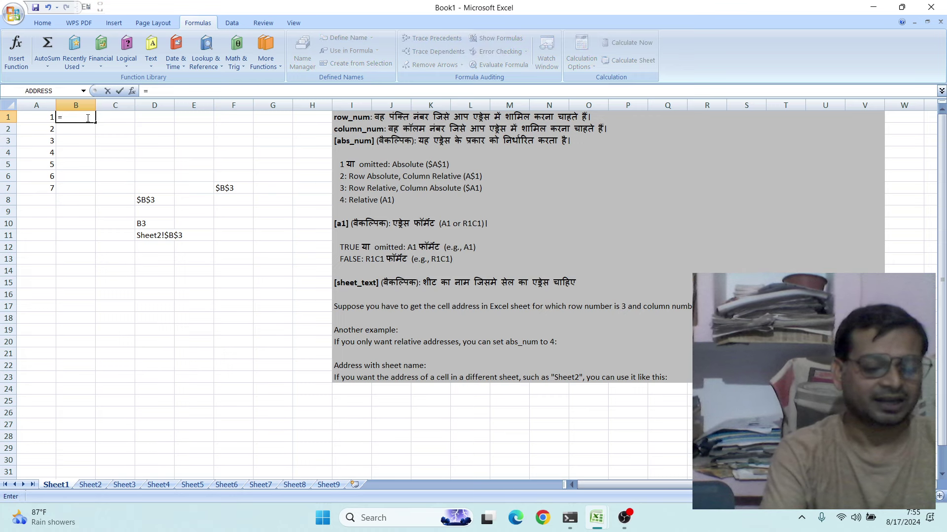
text(a)
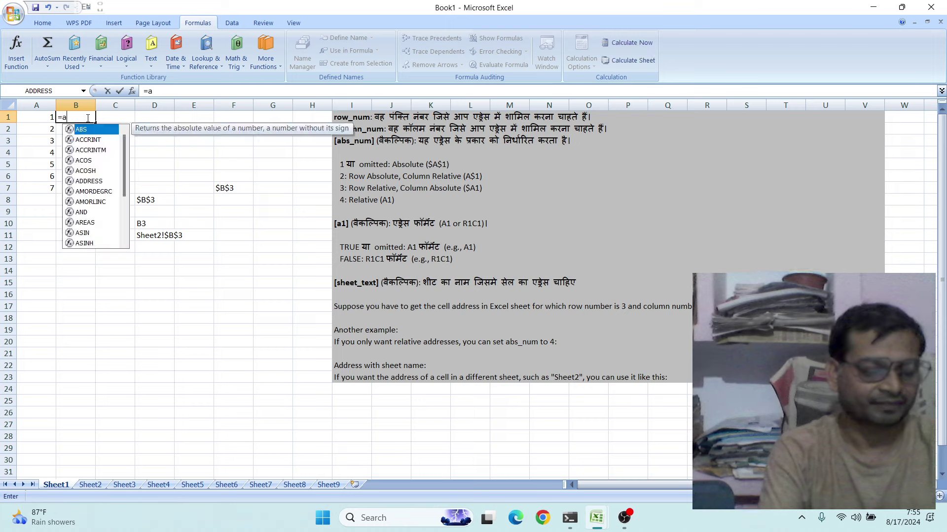
text(d)
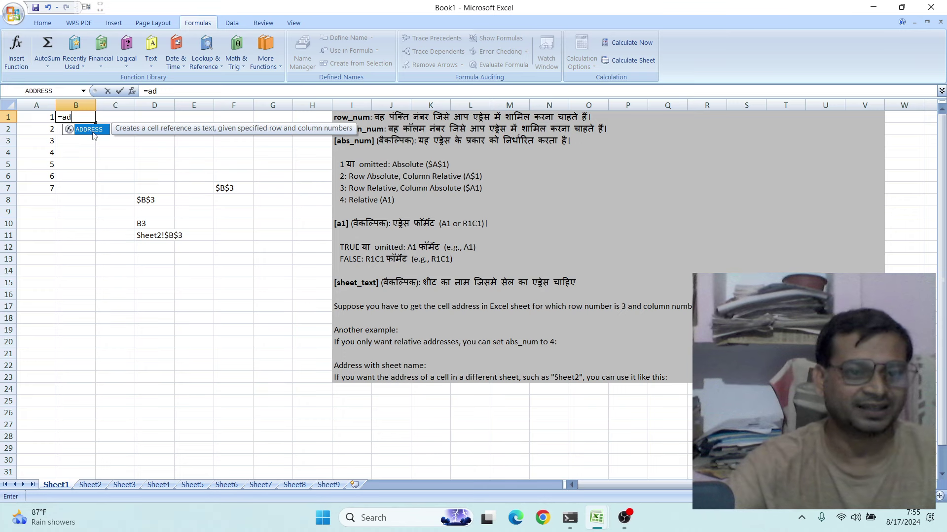
double_click(94, 129)
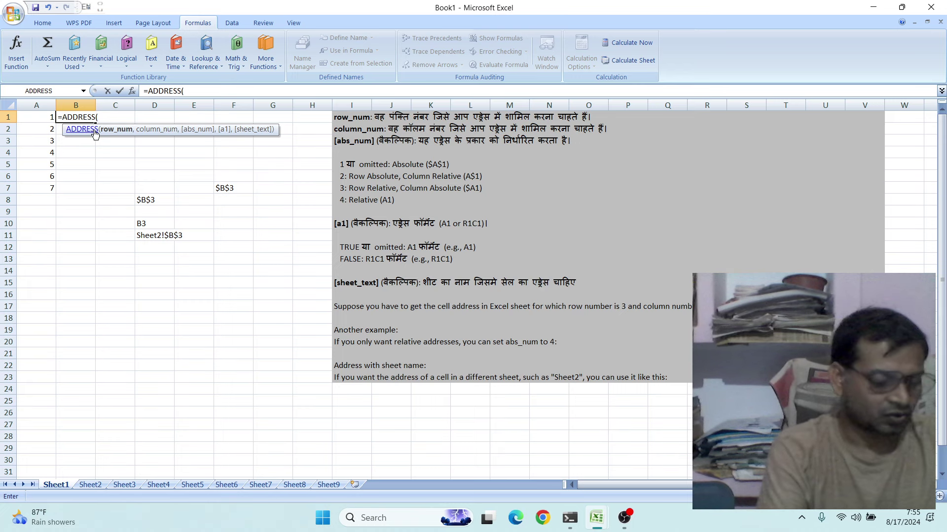
text(r)
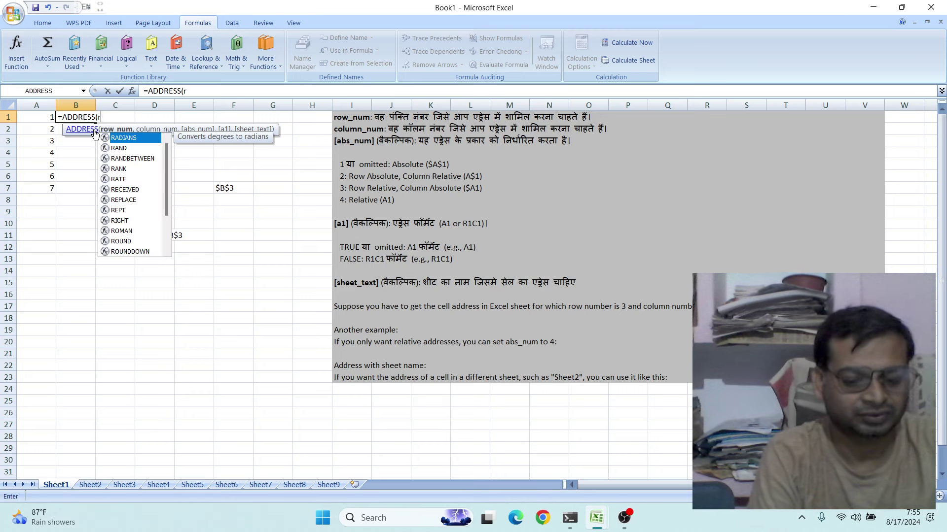
text(o)
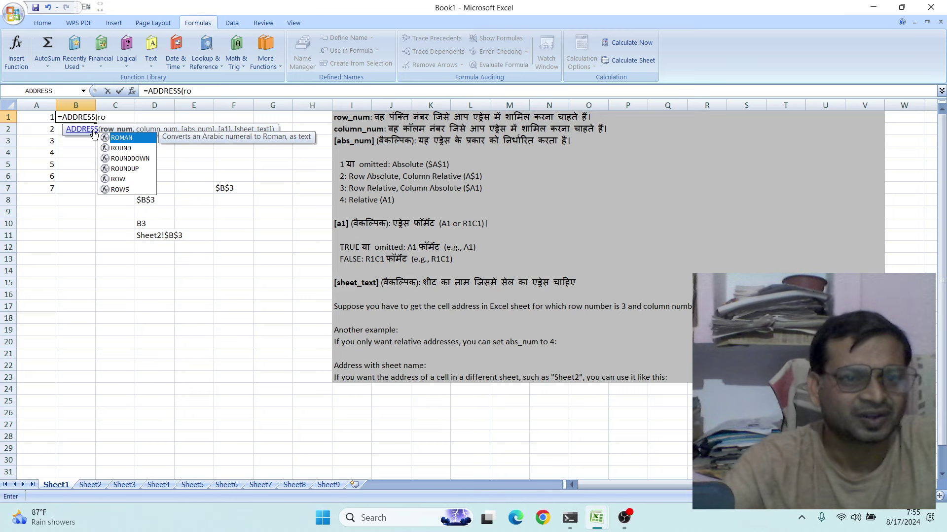
double_click(122, 179)
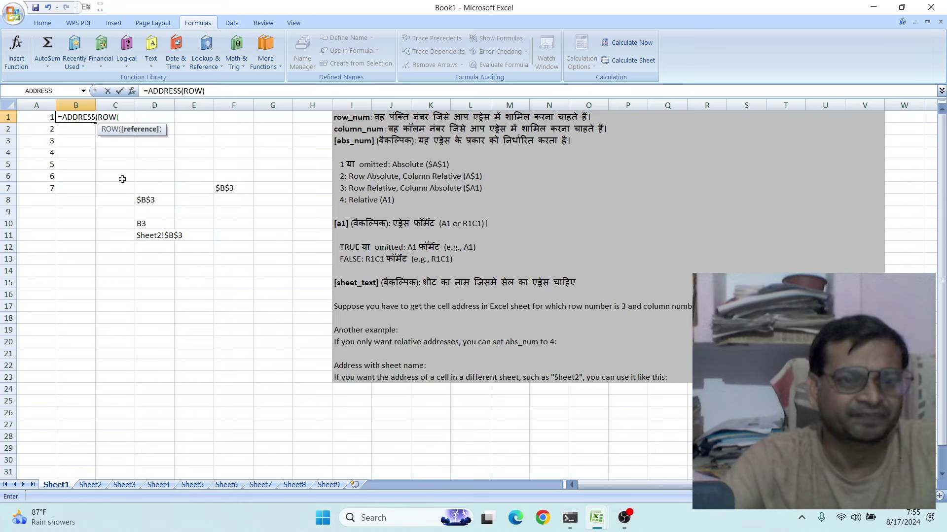
click(42, 117)
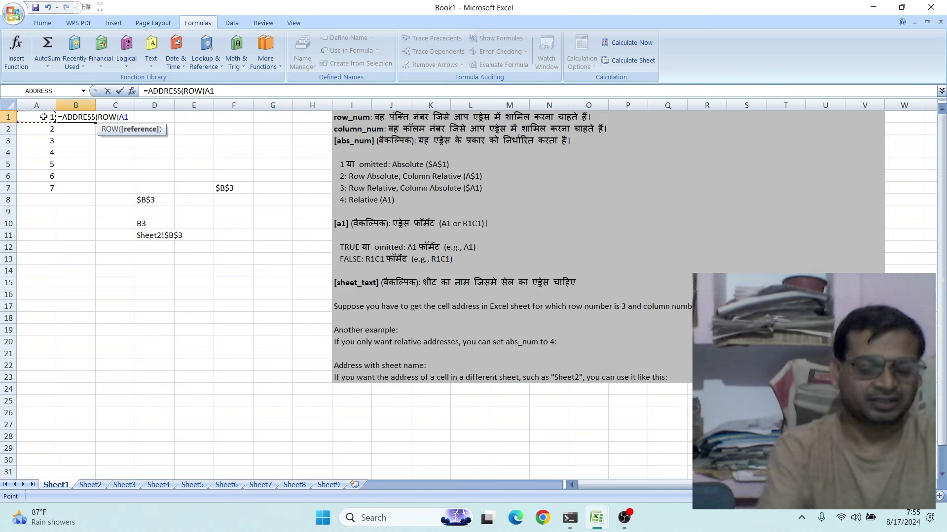
Step: Complete it with COLUMN(A1), abs_num 4 and style 1 so B1 shows A1
text())
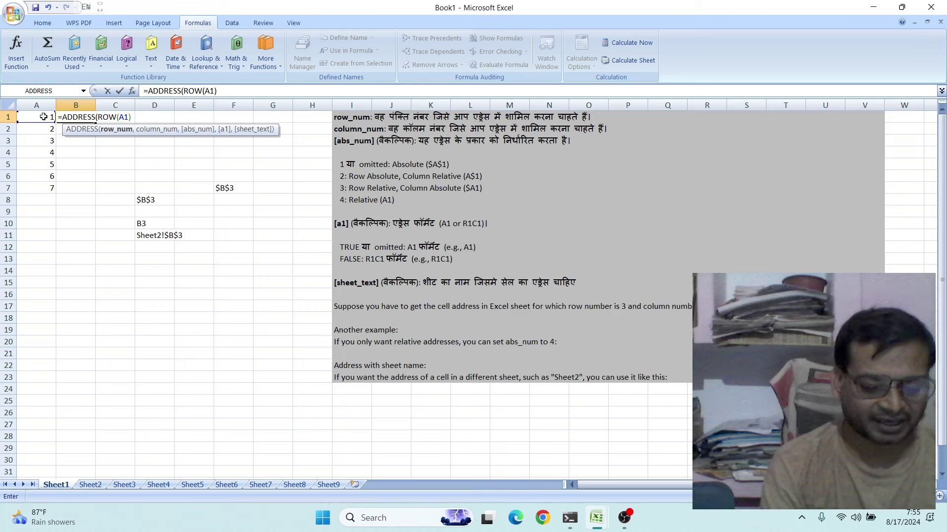
text(,)
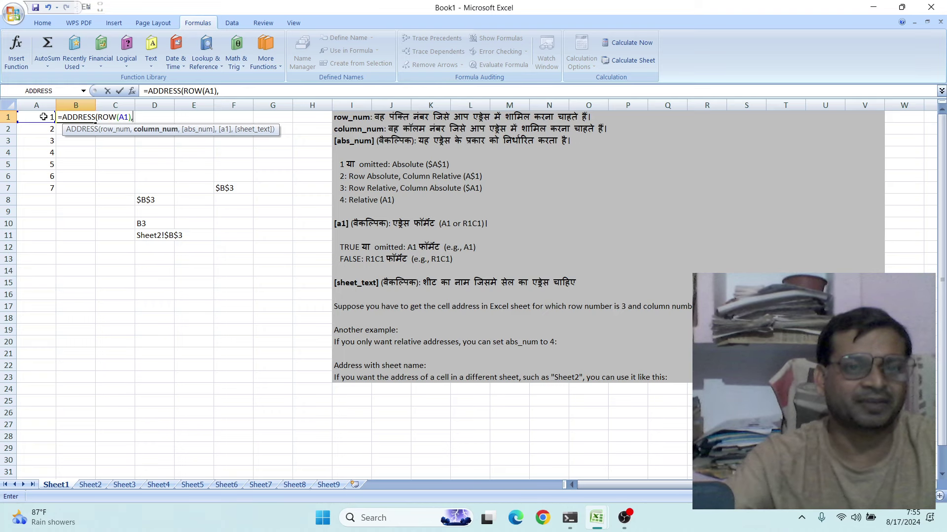
text(c)
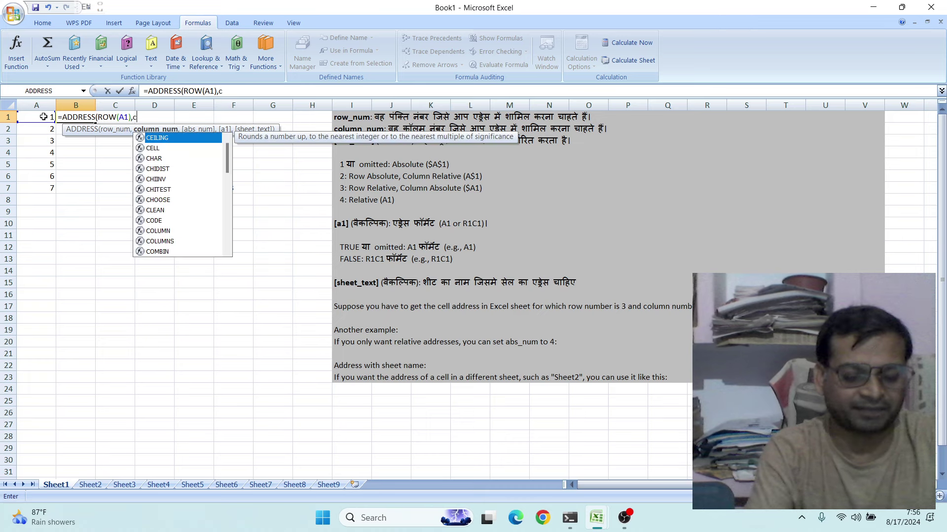
text(ol)
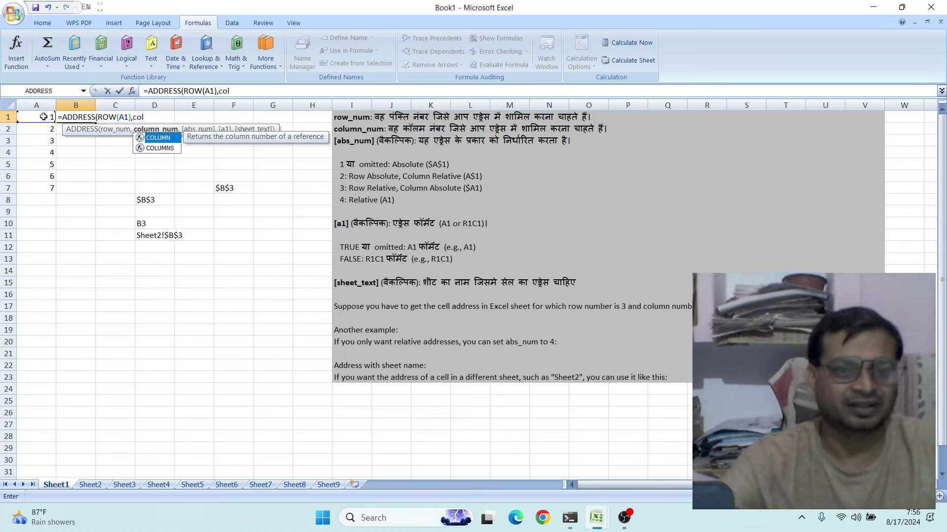
double_click(164, 138)
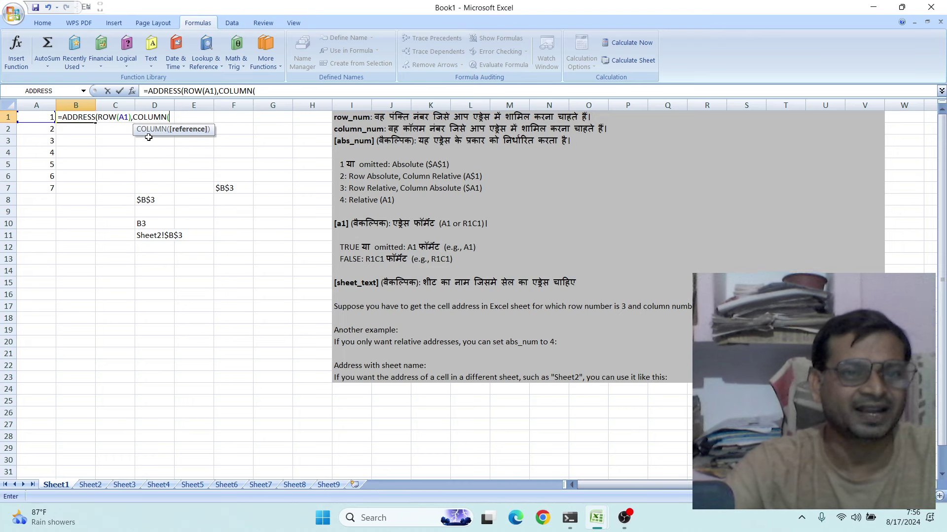
click(41, 116)
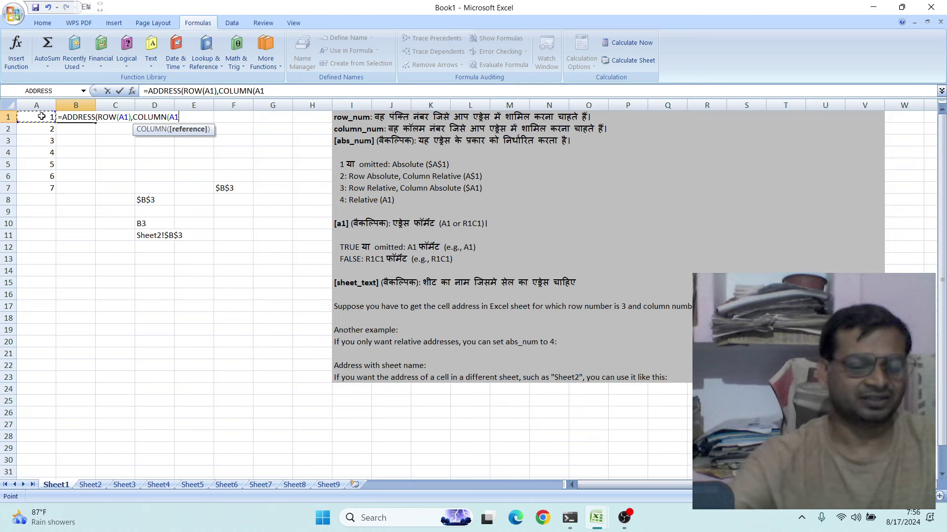
text())
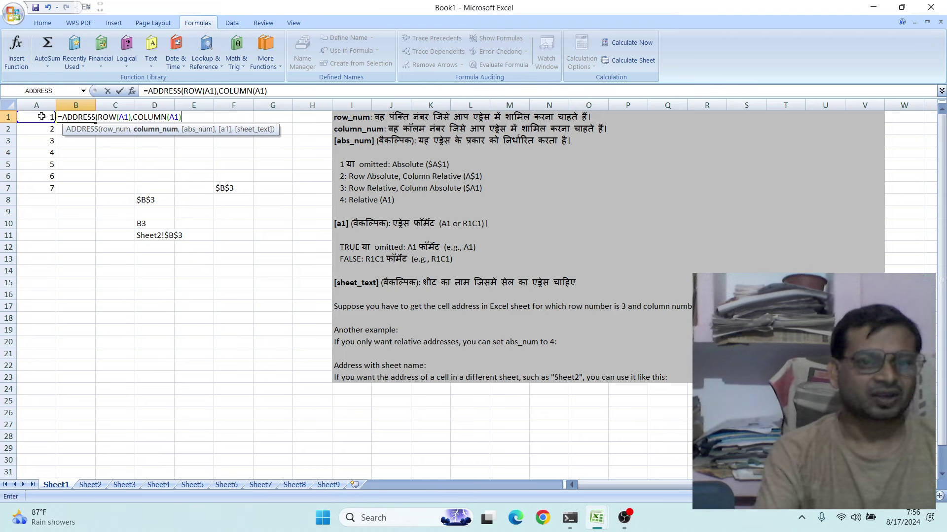
text(,4)
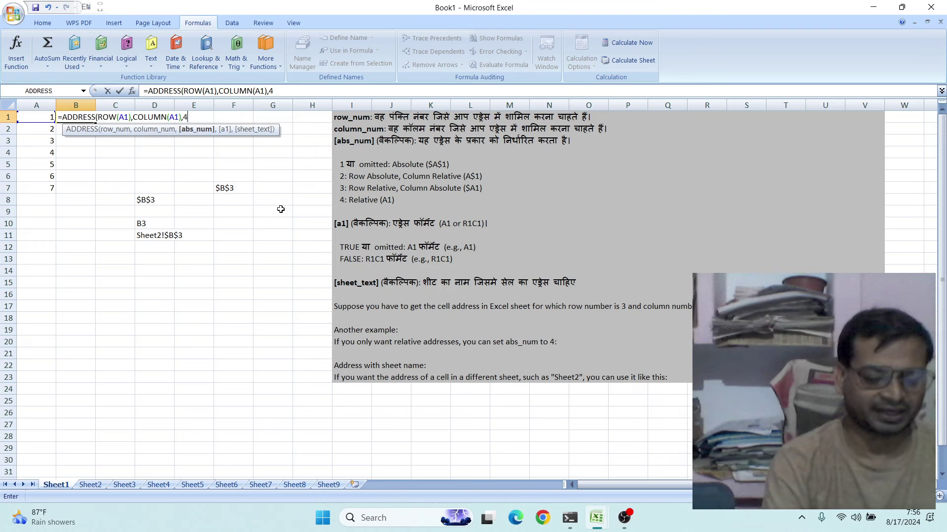
text(,)
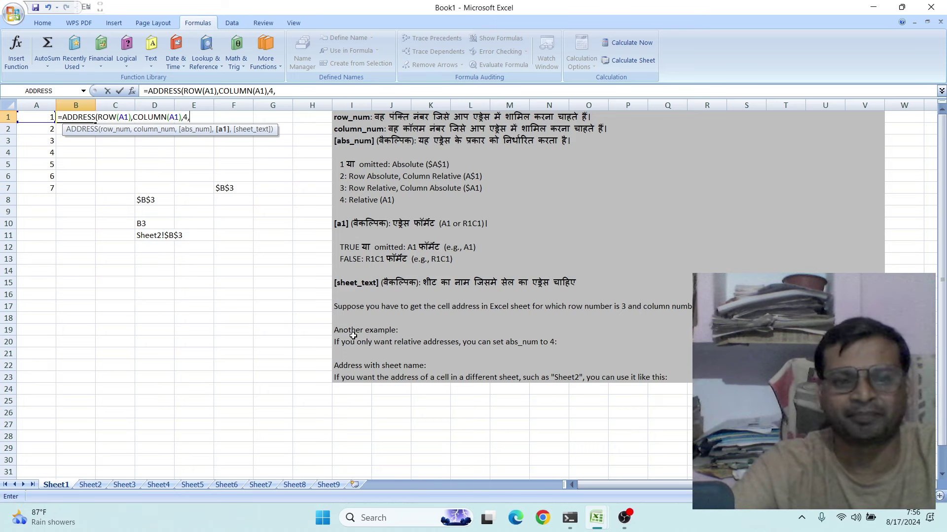
text(1)
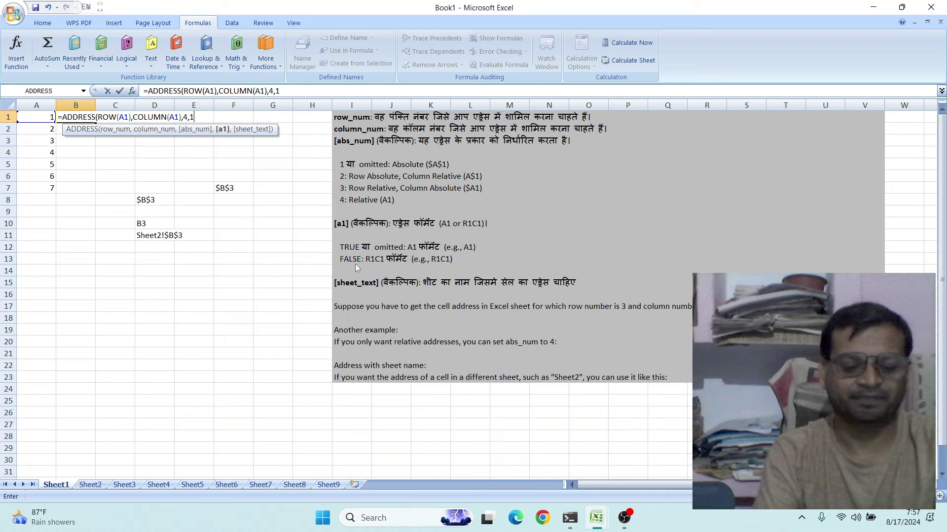
text())
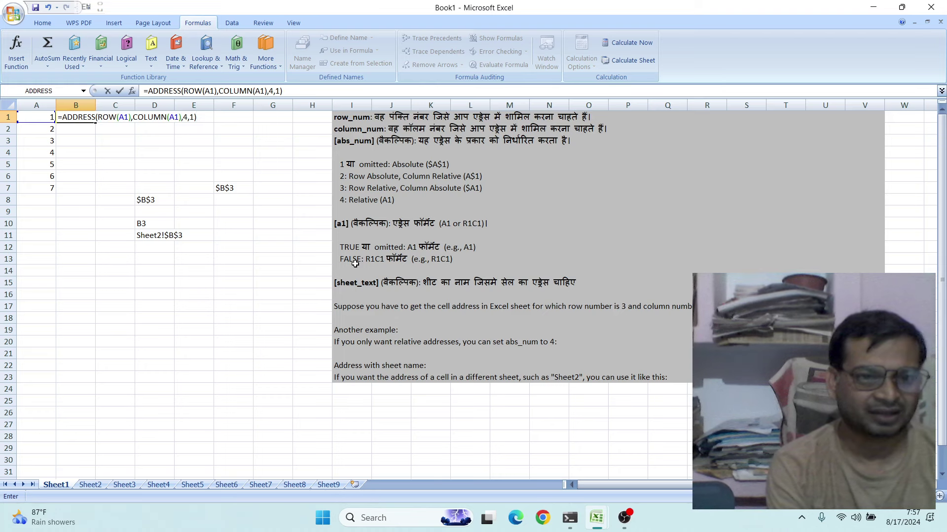
key(Return)
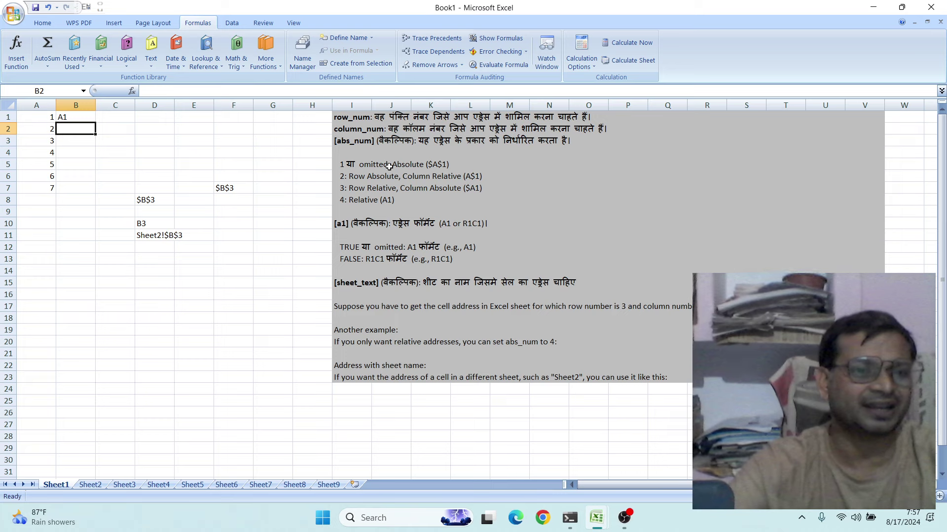
Step: Fill B1's address formula down to B7 so B1:B7 show A1–A7, then go to Sheet2
click(65, 117)
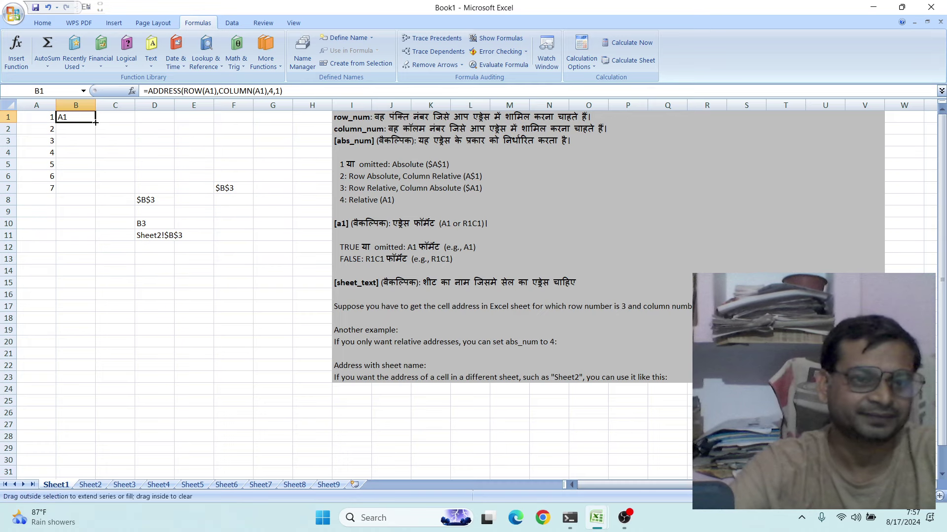
double_click(96, 123)
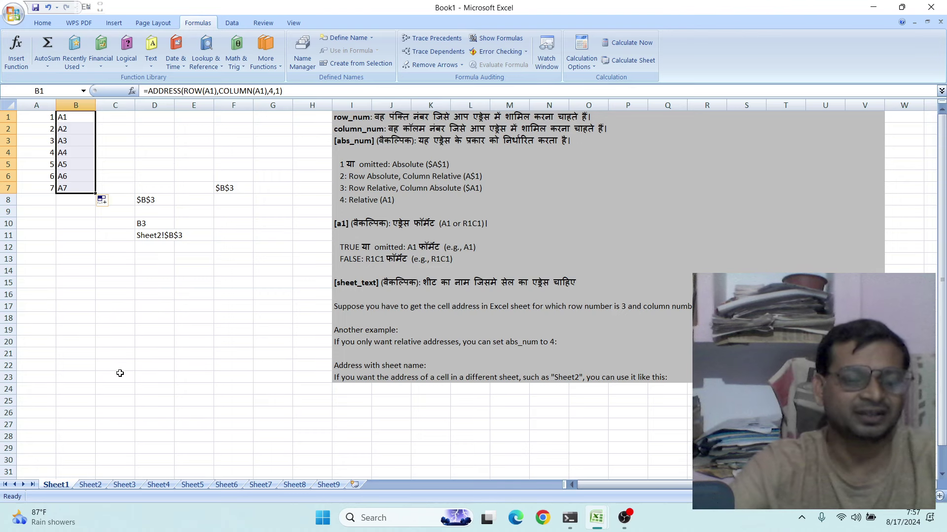
click(93, 485)
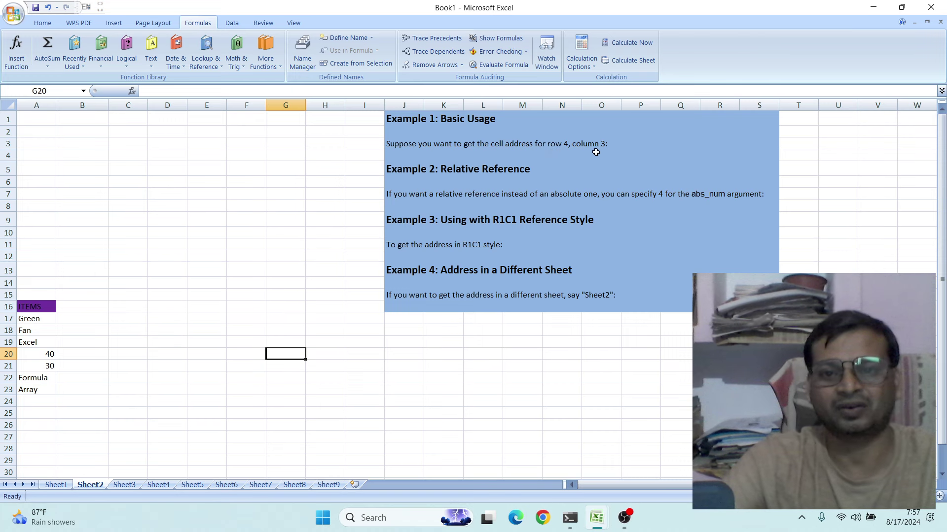
Step: Enter =ADDRESS(4,3) in Sheet2 cell A1 so it displays $C$4
click(45, 118)
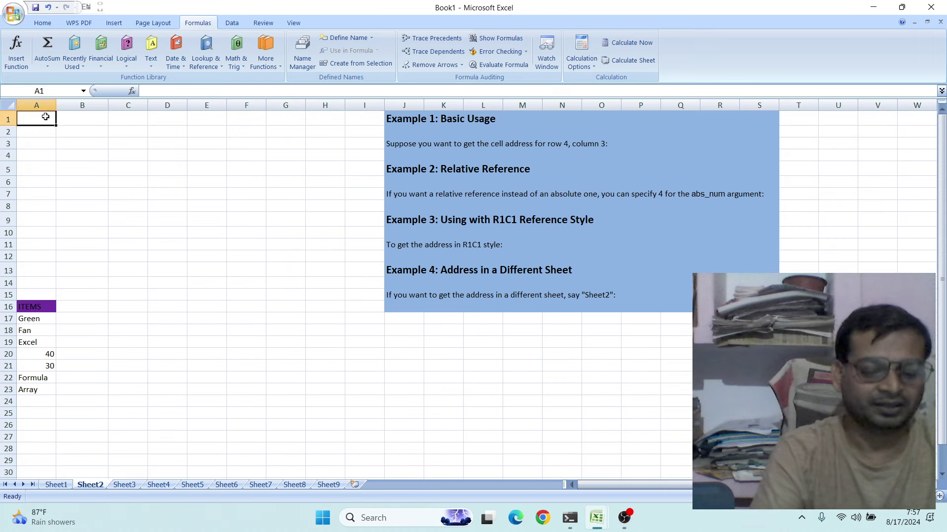
text(=)
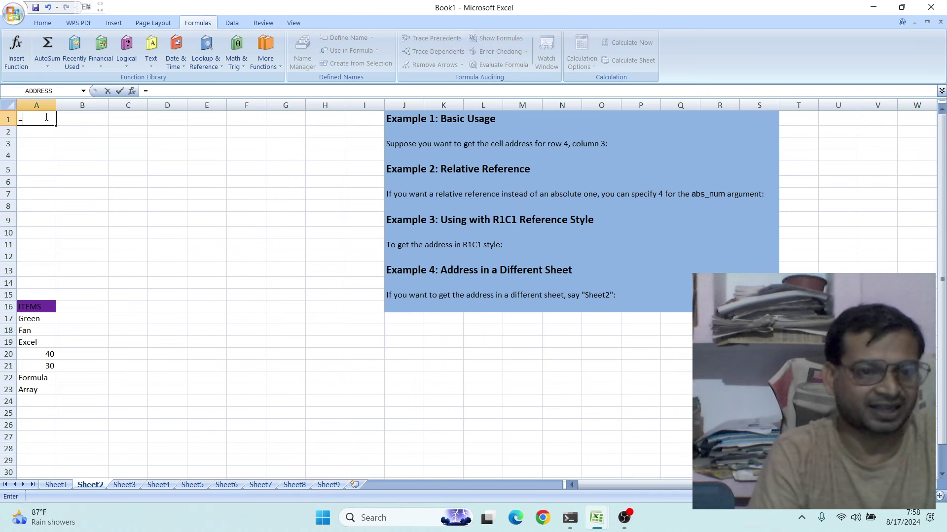
text(ad)
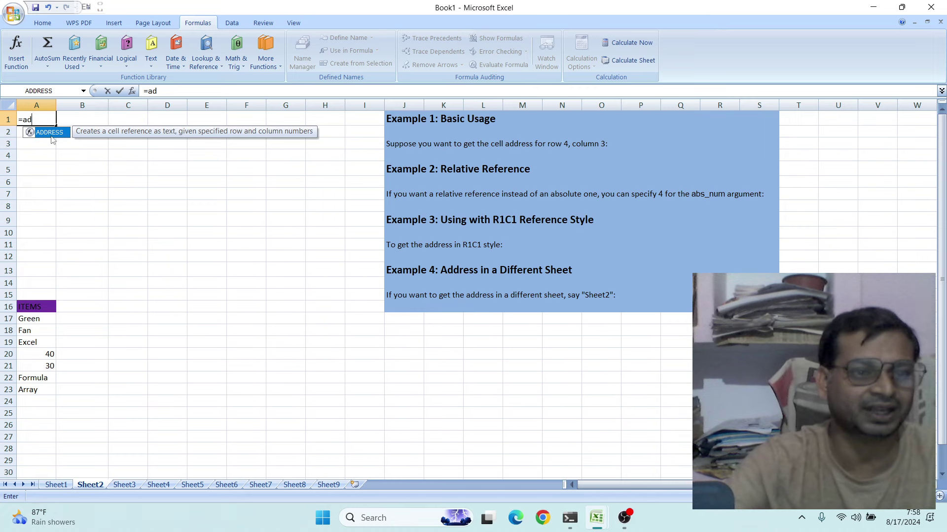
double_click(51, 133)
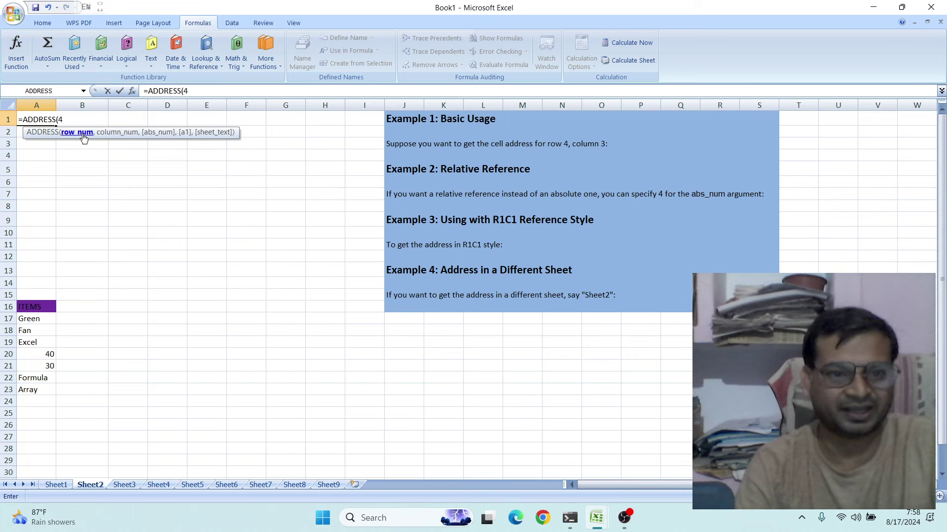
text(,3)
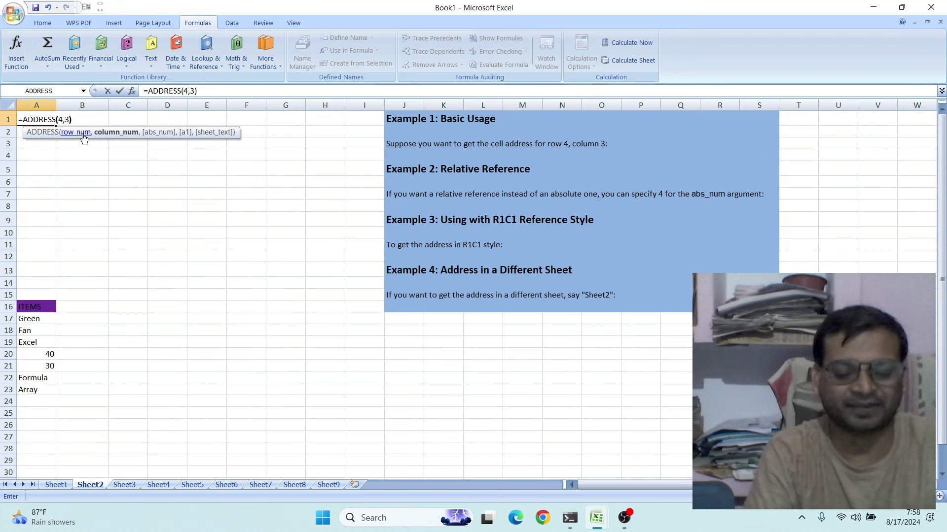
text())
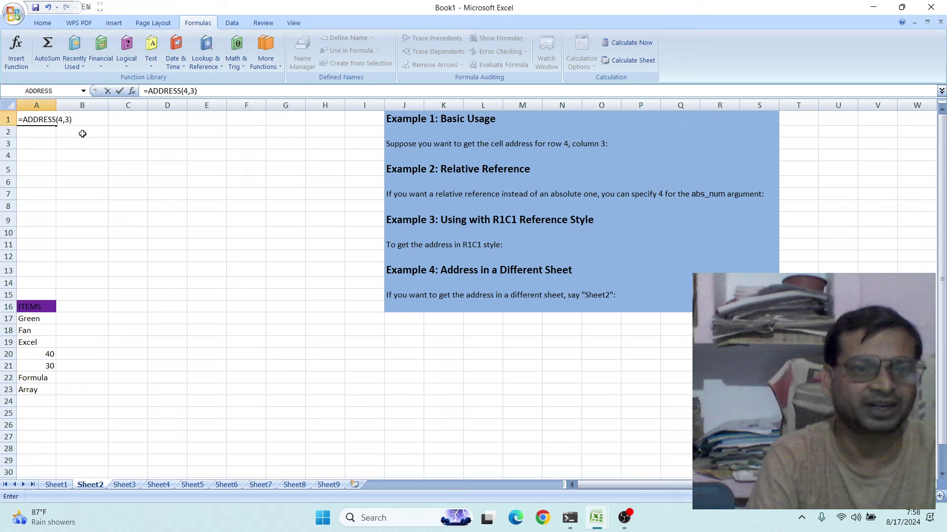
key(Return)
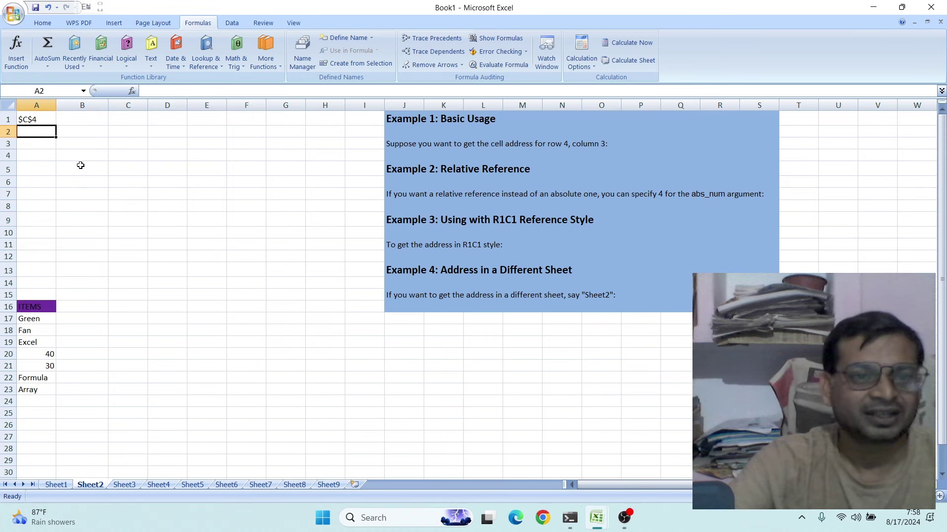
click(126, 145)
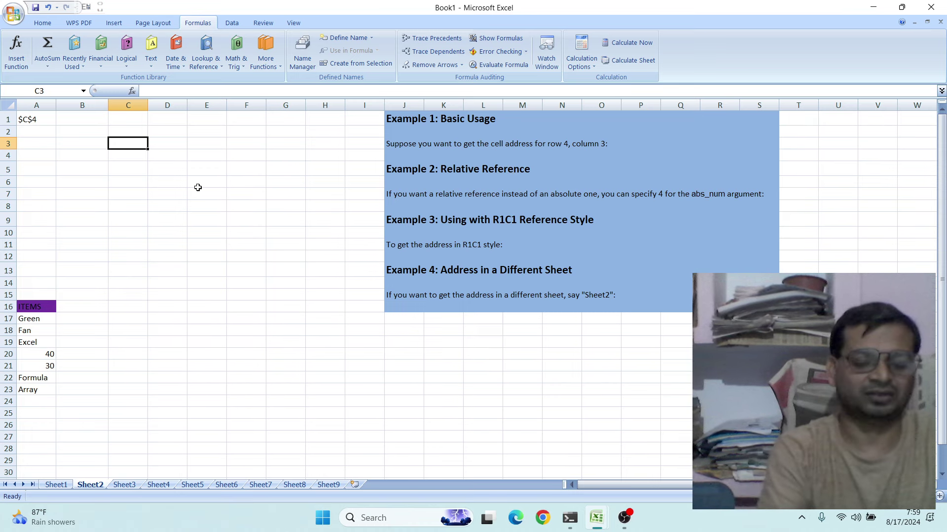
Step: Enter =ADDRESS(4,3,4) in C3 so it shows the relative address C4
text(=)
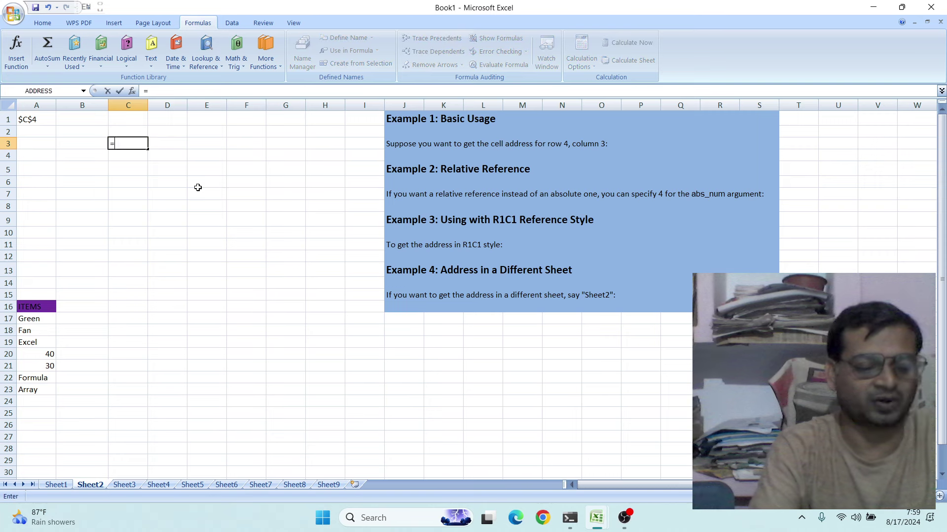
text(ad)
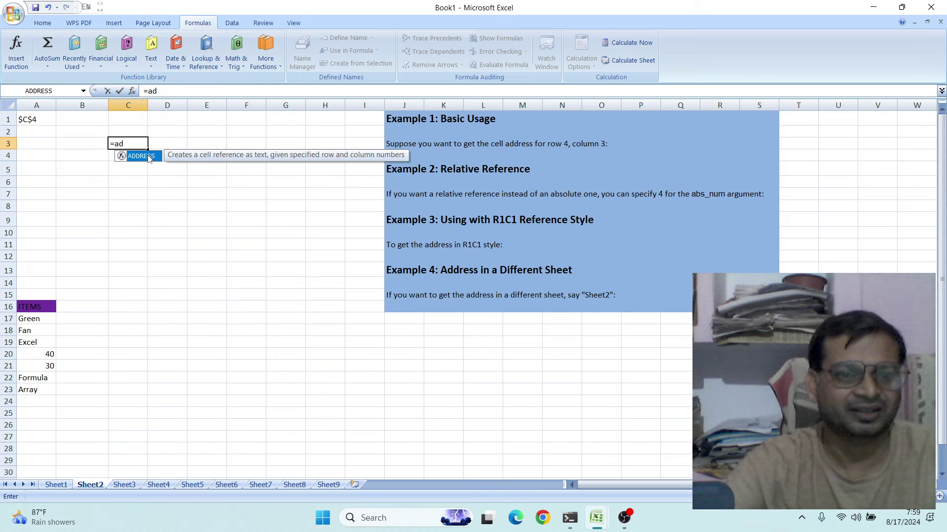
double_click(143, 156)
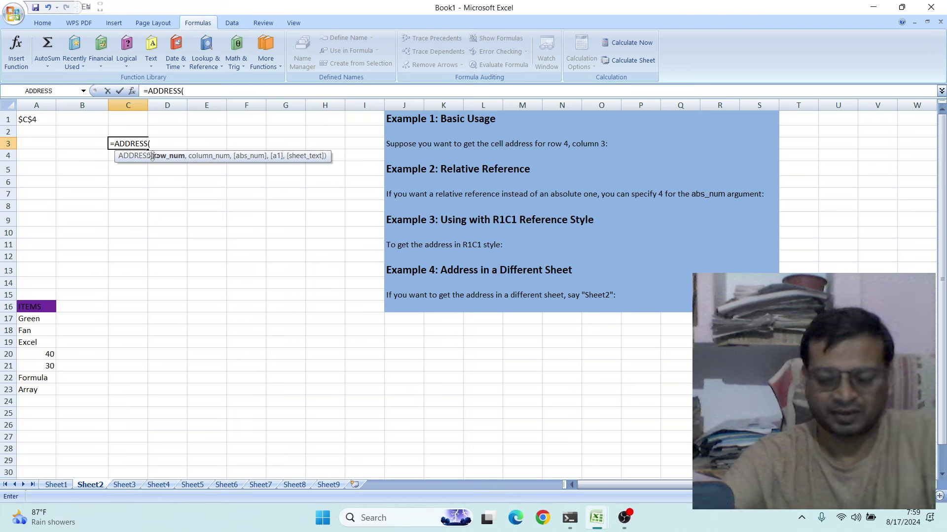
text(4)
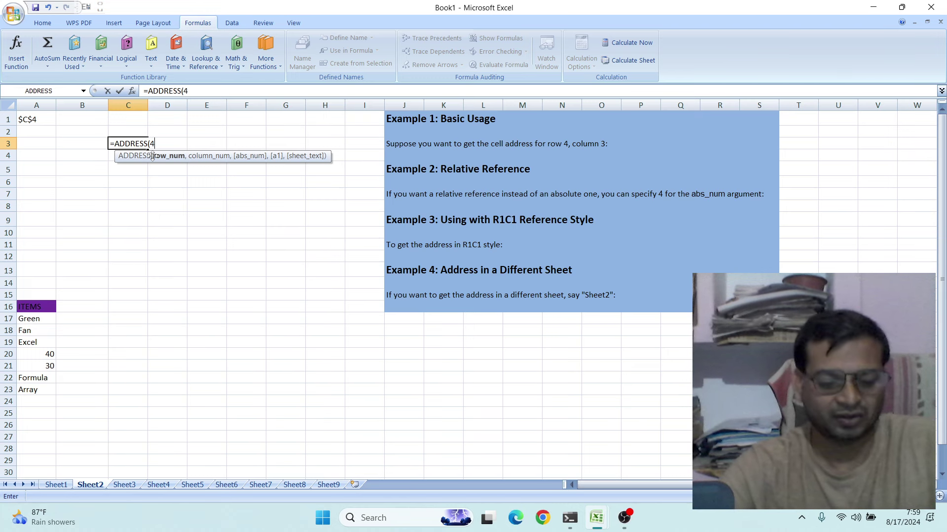
text(,3)
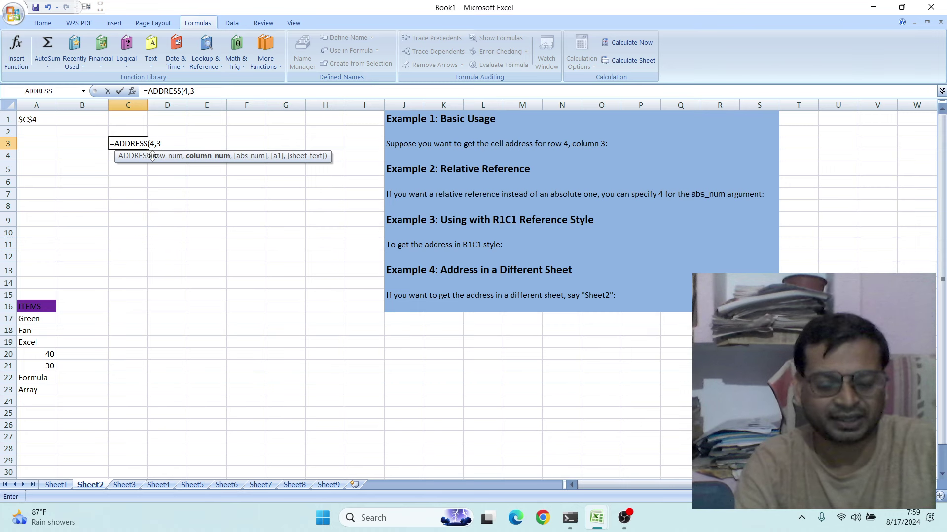
text(,)
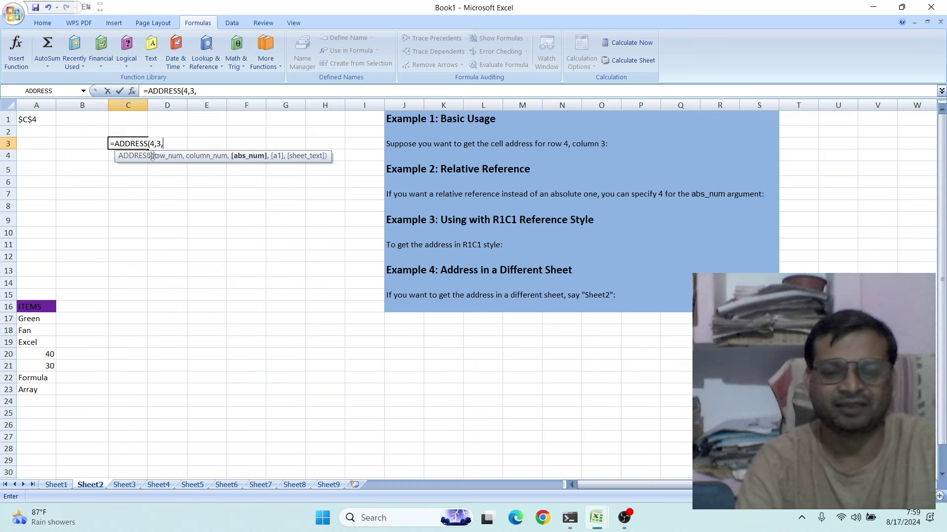
text(4)
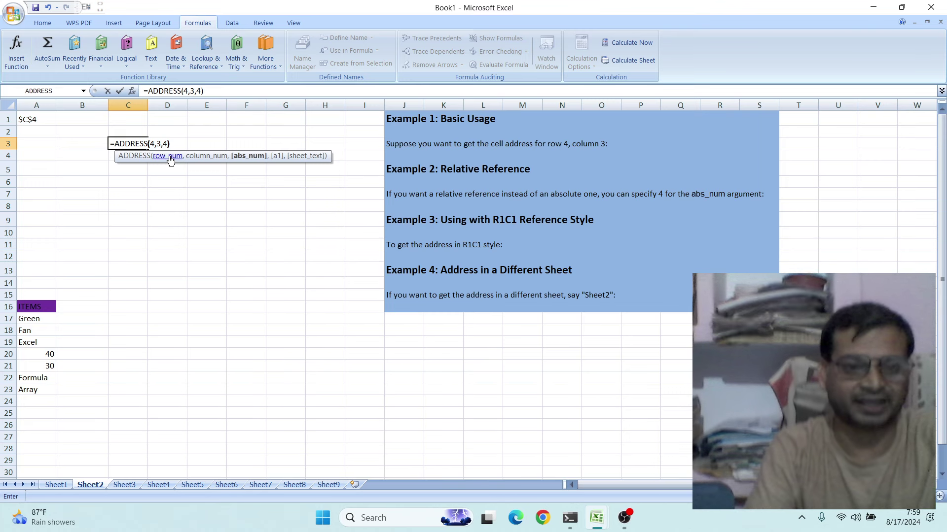
text())
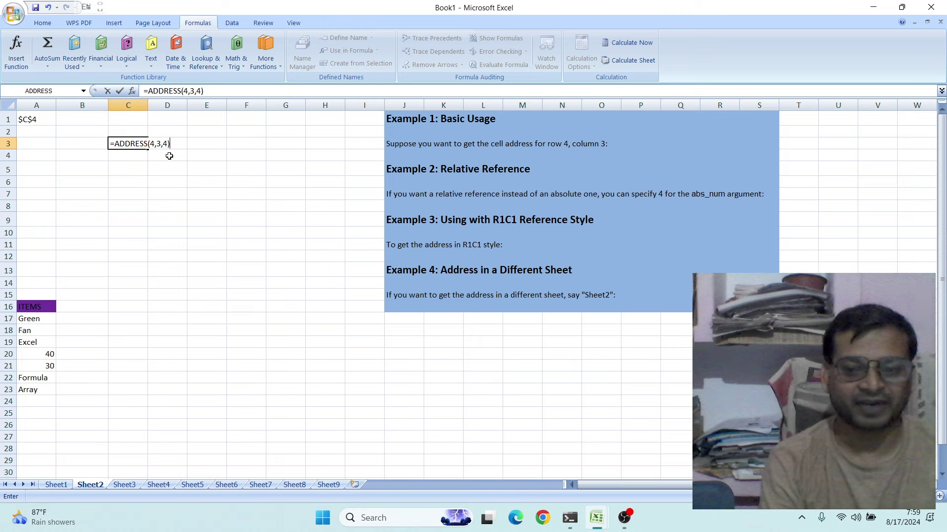
key(Return)
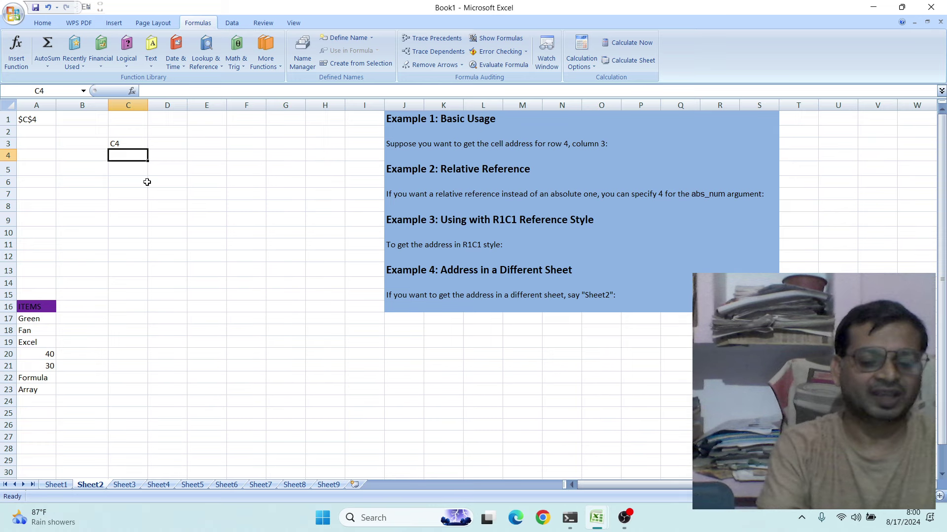
Step: Enter =ADDRESS(4,3,1,FALSE) in C4 so it shows the R1C1 address R4C3
text(=)
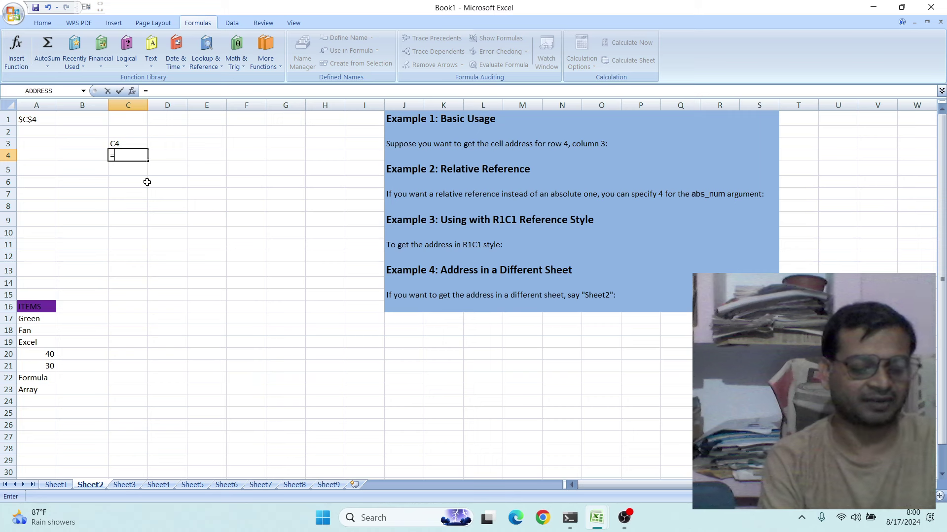
text(ad)
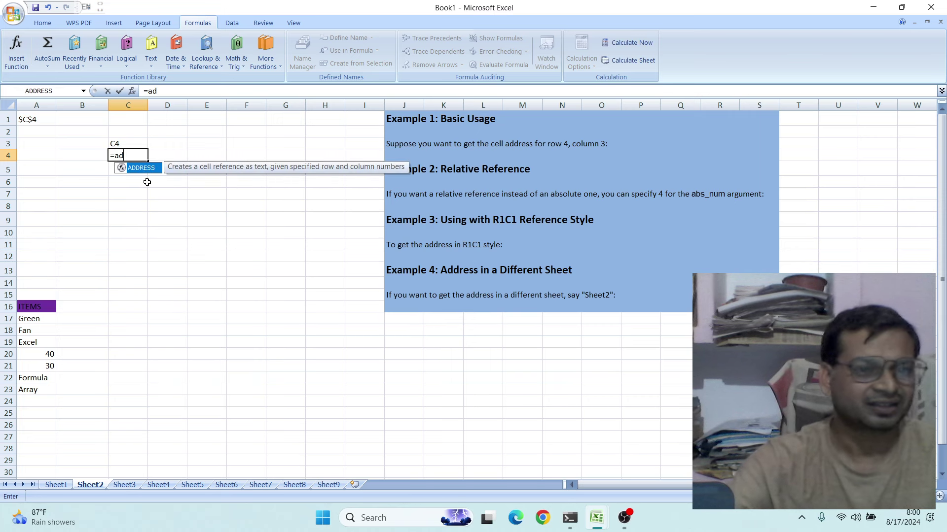
double_click(139, 169)
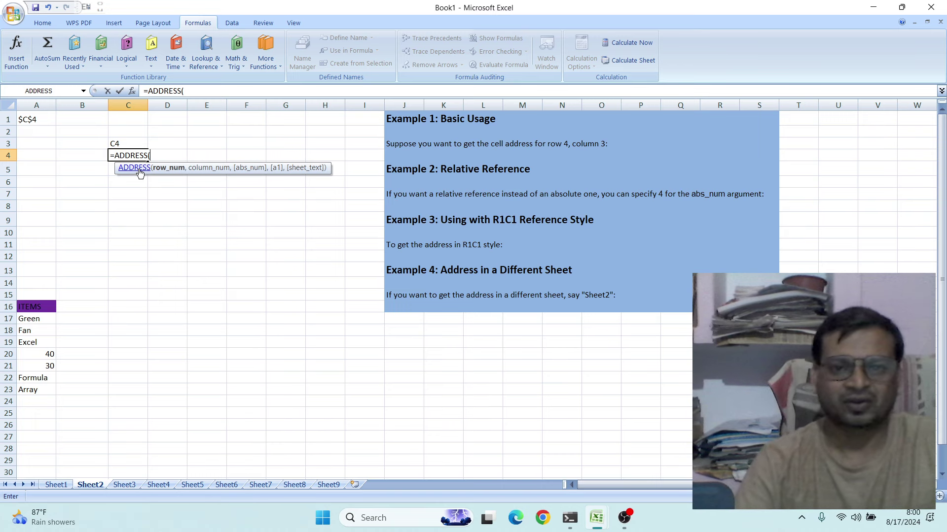
text(4)
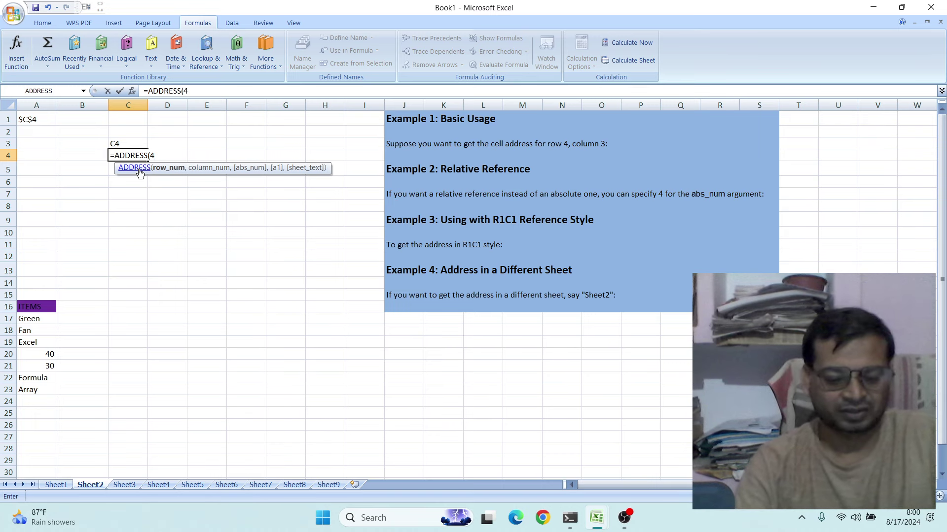
text(,)
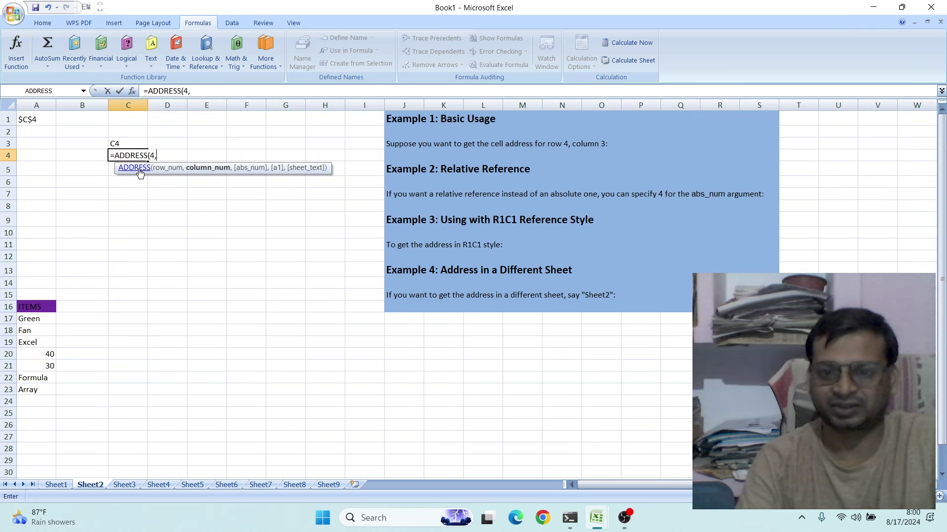
text(3,1)
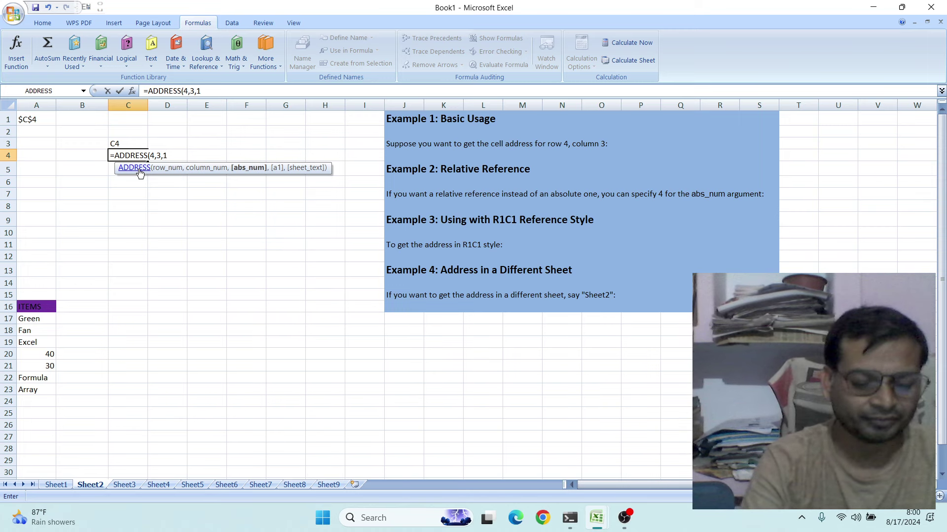
text(,)
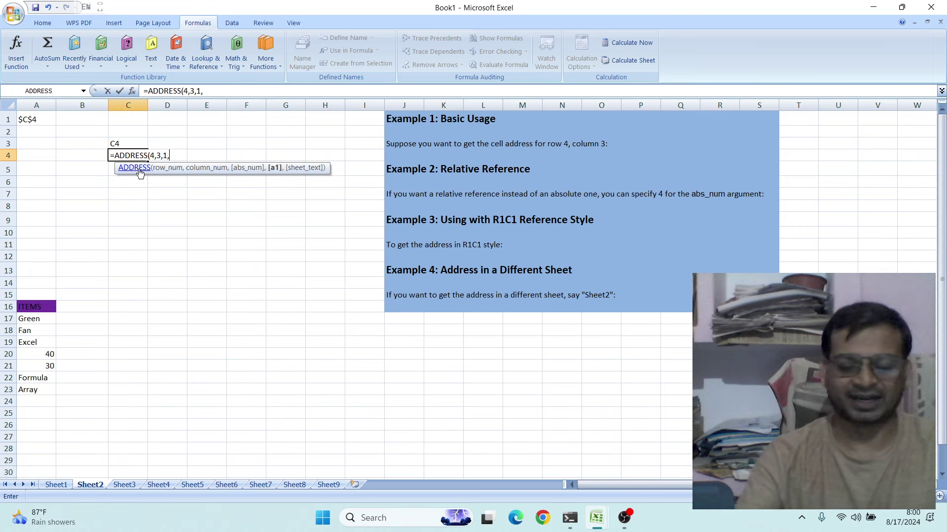
text(f)
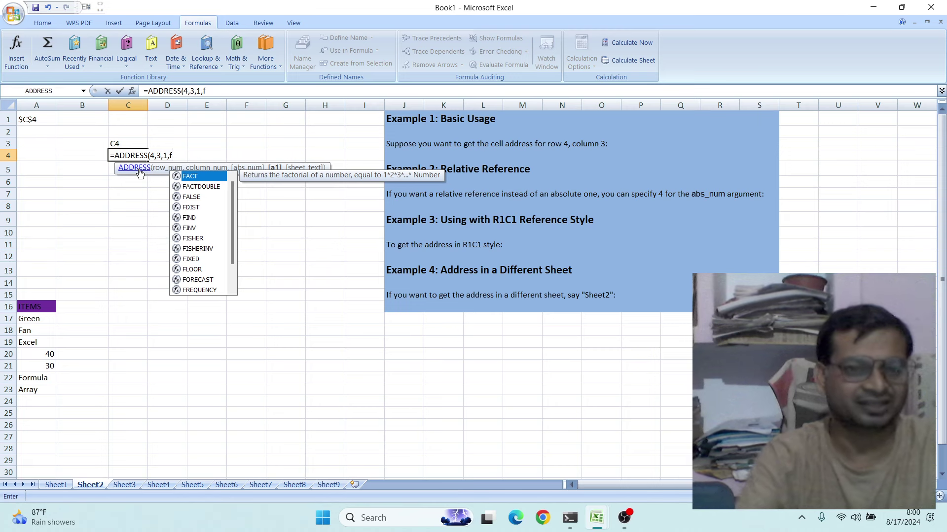
text(al)
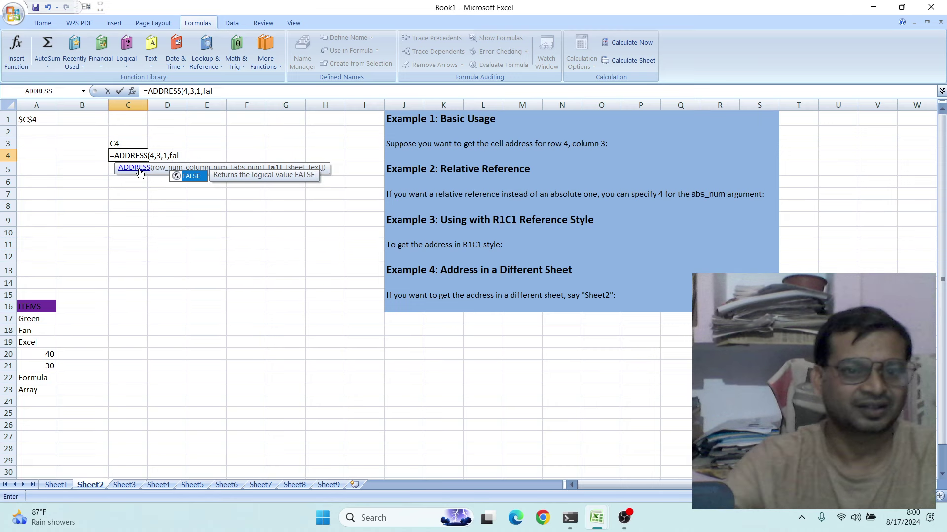
double_click(192, 177)
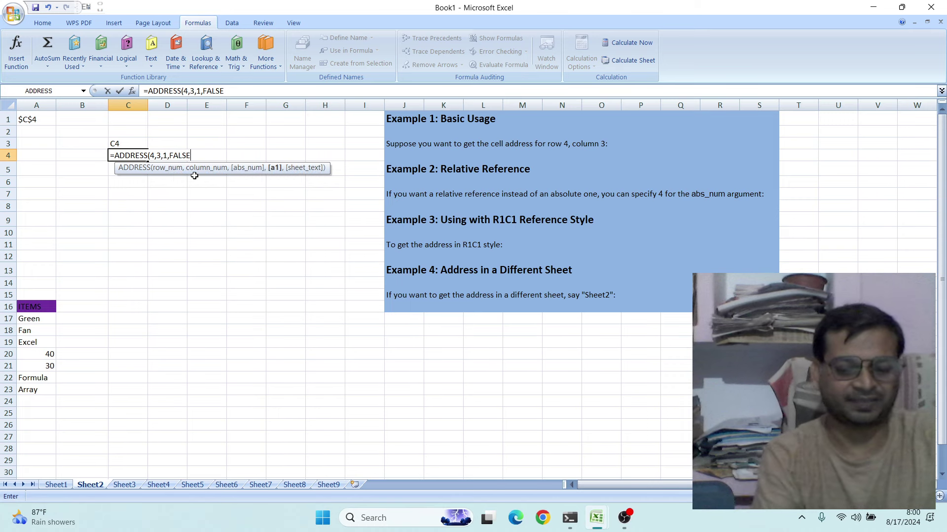
text())
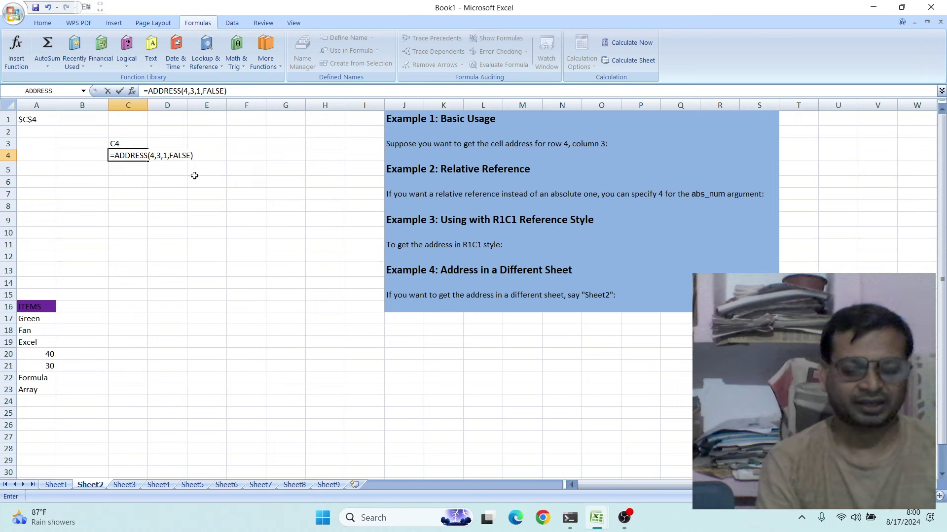
key(Return)
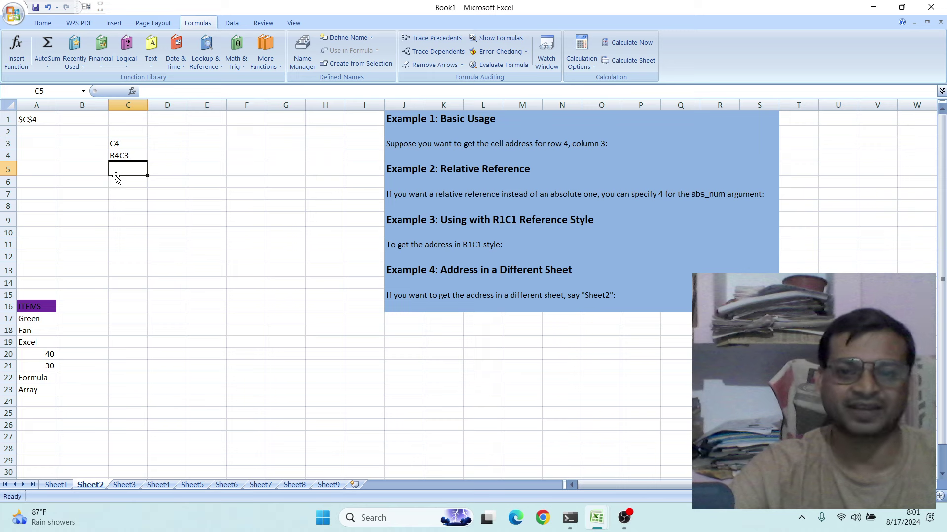
Step: Start =ADDRESS(4,3,1,TRUE, in B2, leaving the sheet-name argument to fill
click(80, 157)
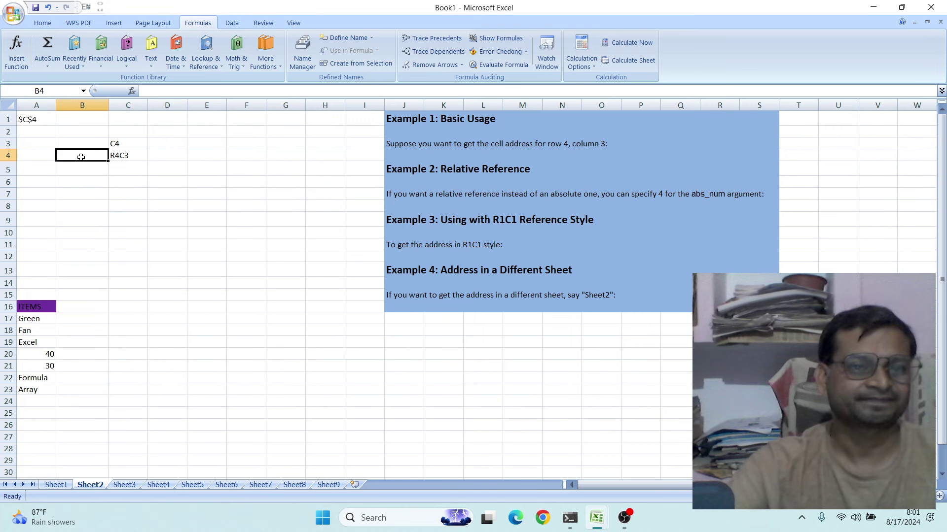
click(80, 130)
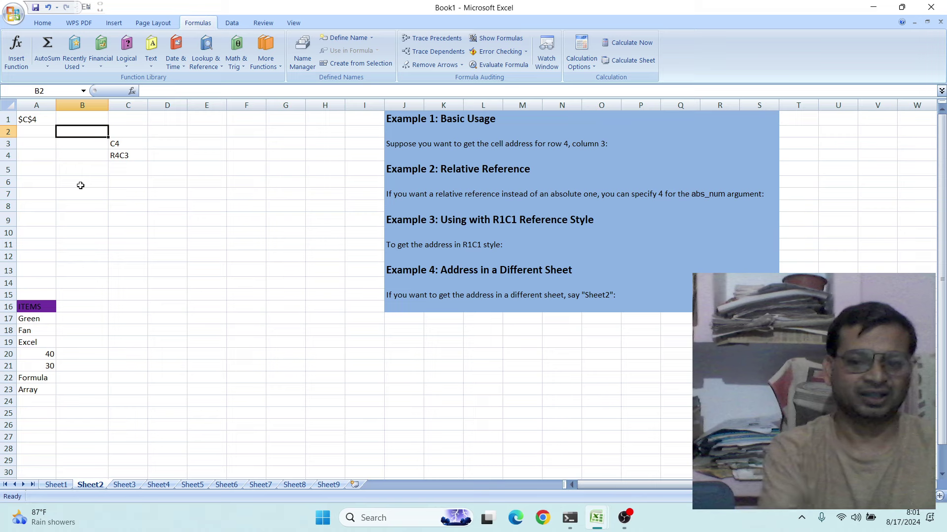
text(=)
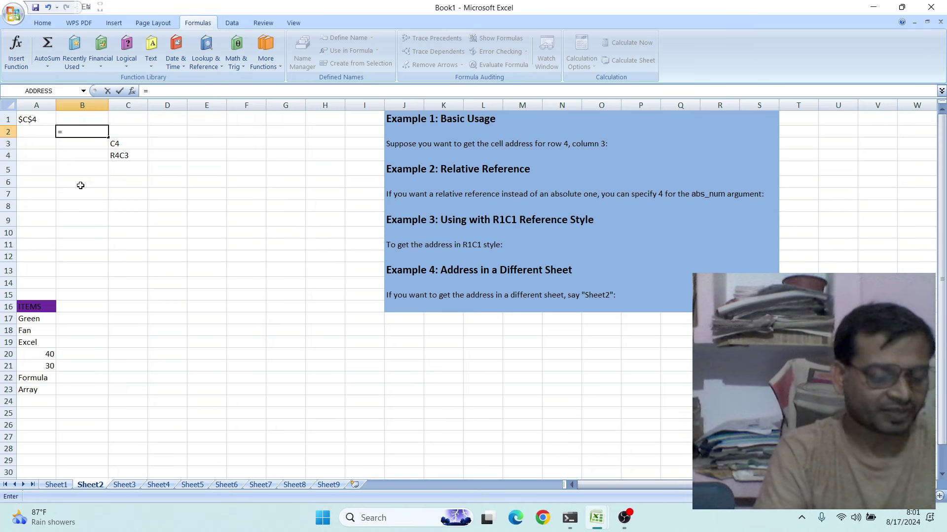
text(ad)
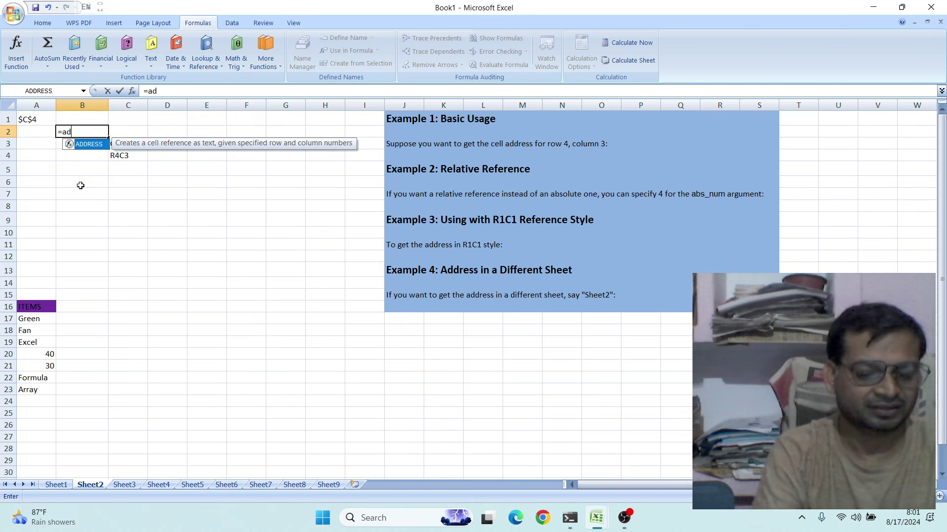
double_click(90, 145)
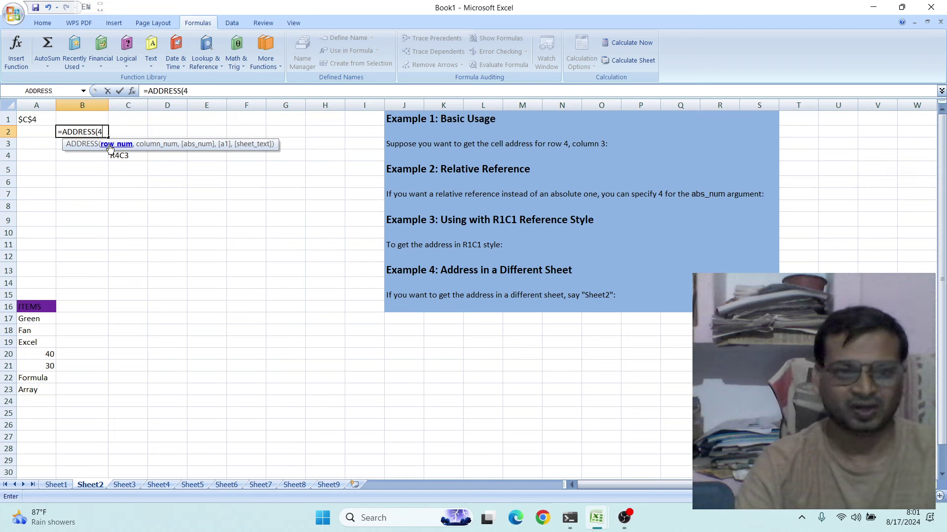
text(,3)
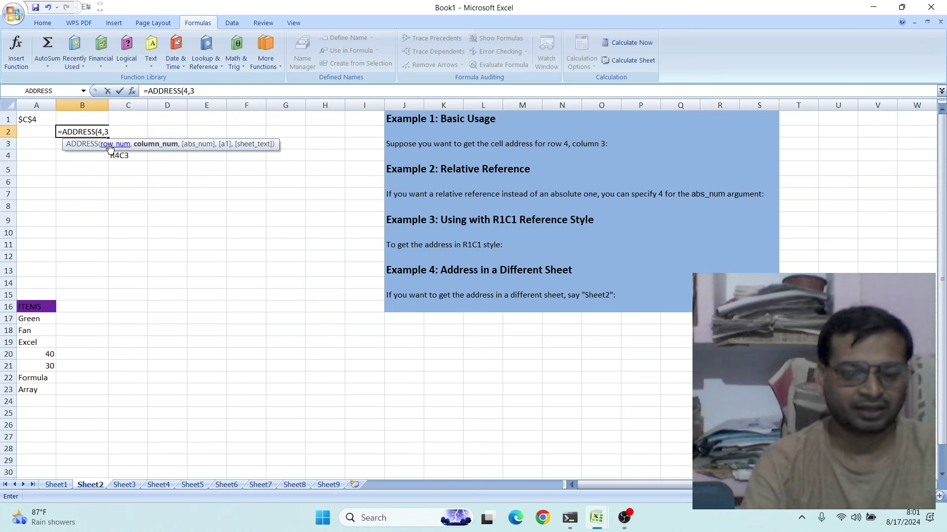
text(,1)
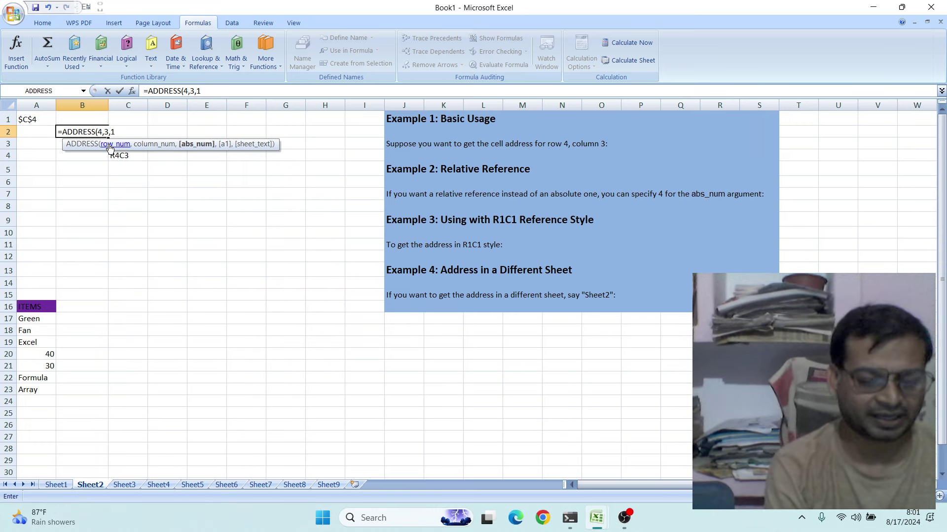
text(,)
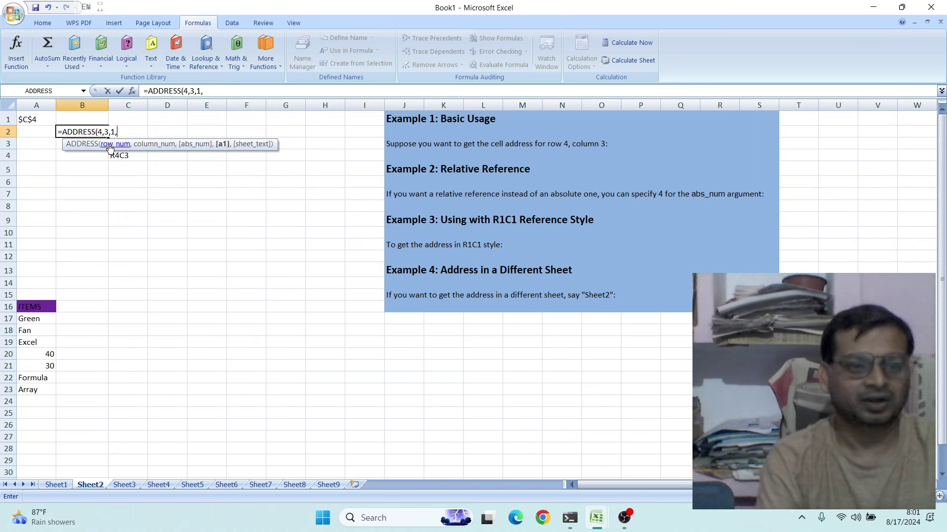
text(tru)
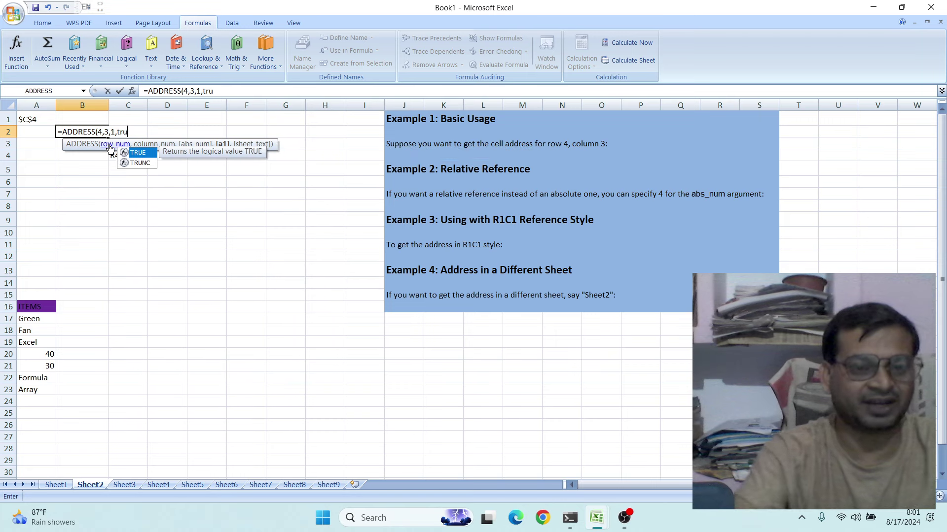
double_click(142, 154)
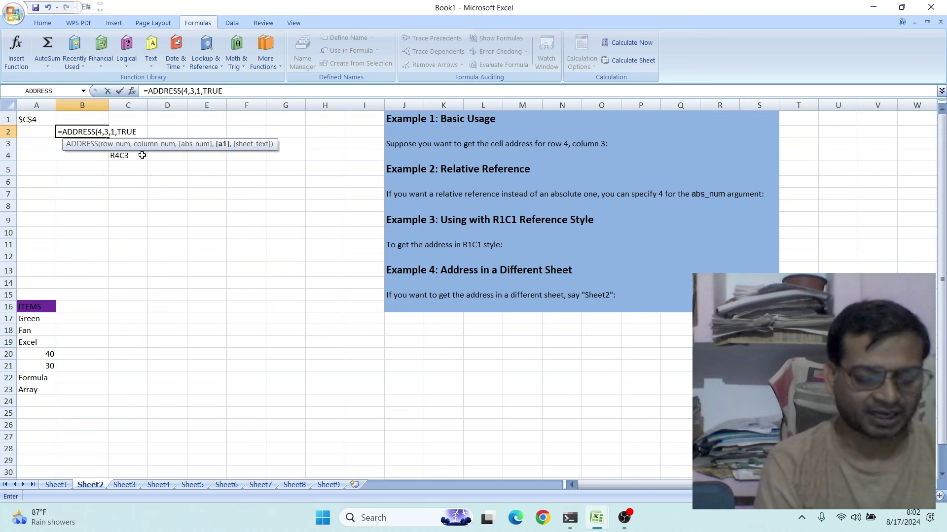
text(,)
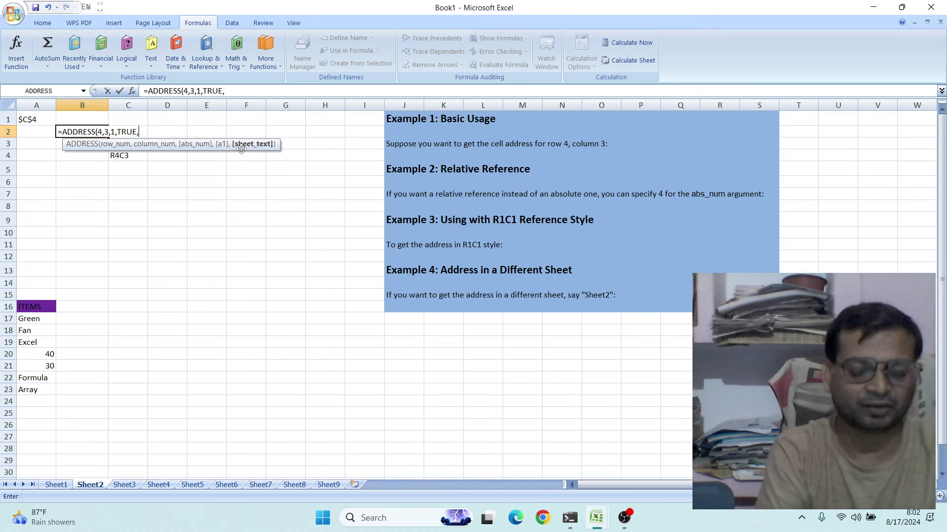
Step: Complete B2 as =ADDRESS(4,3,1,TRUE,"Sheet 2") so it shows 'Sheet 2'!$C$4
text(")
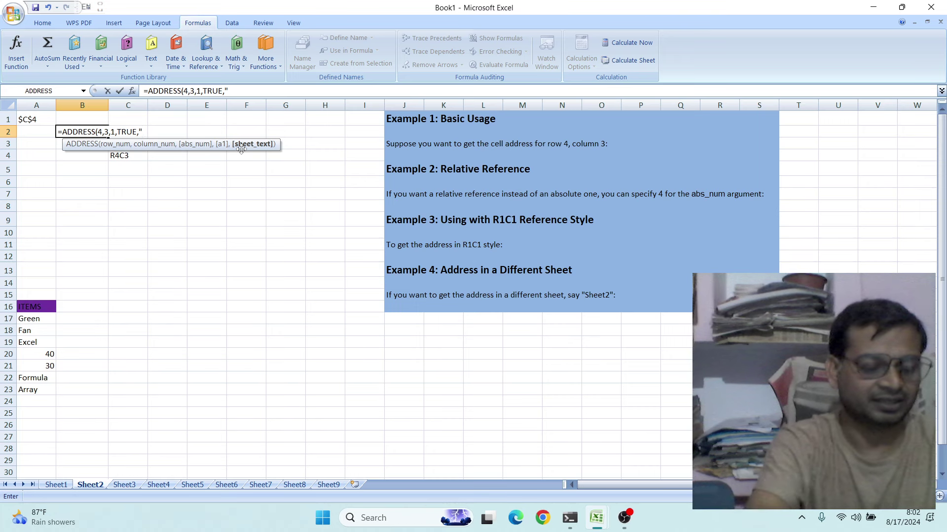
text(S)
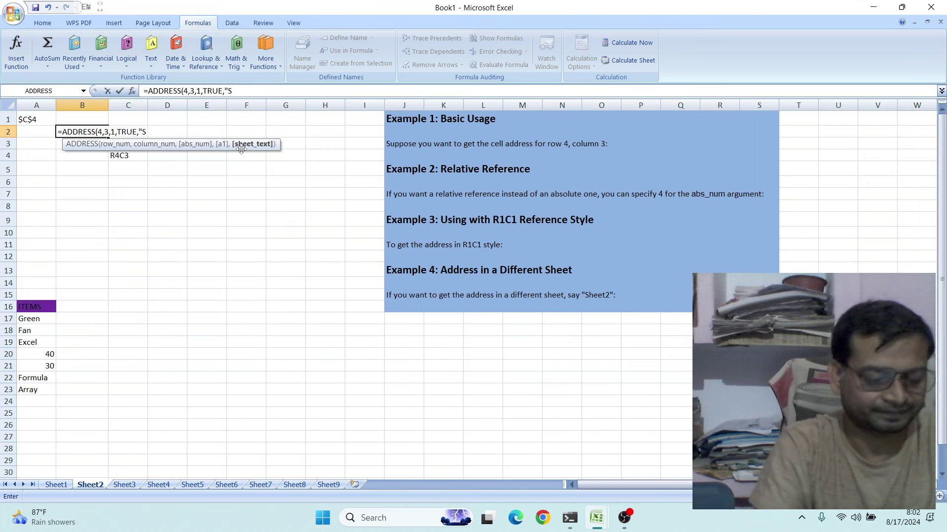
text(heet)
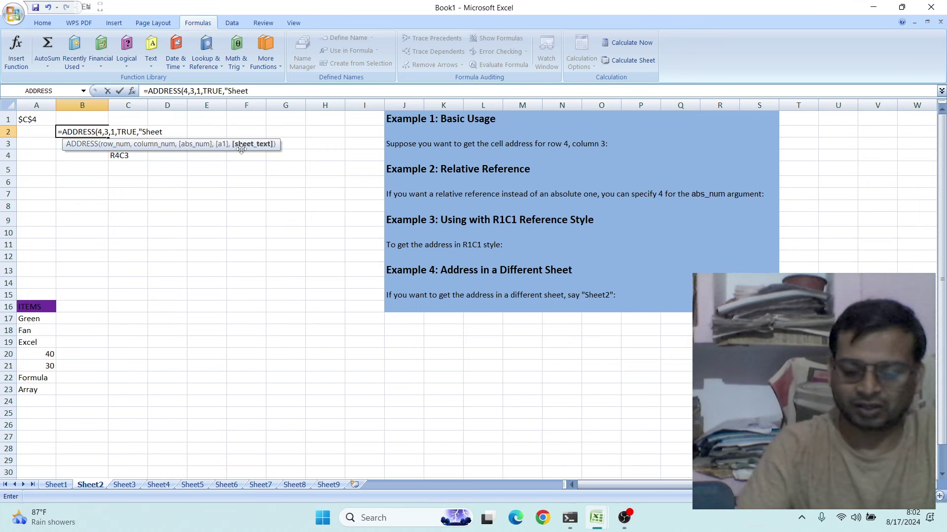
text( 2)
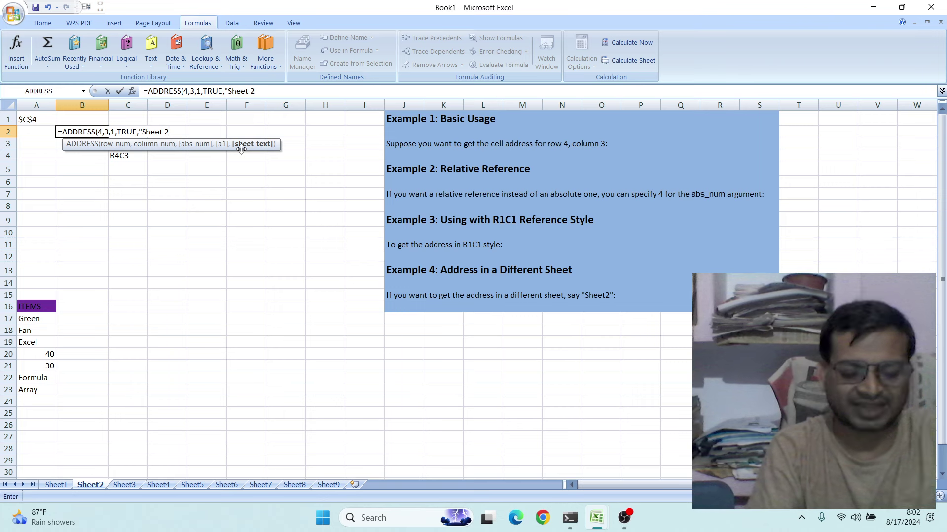
text(")
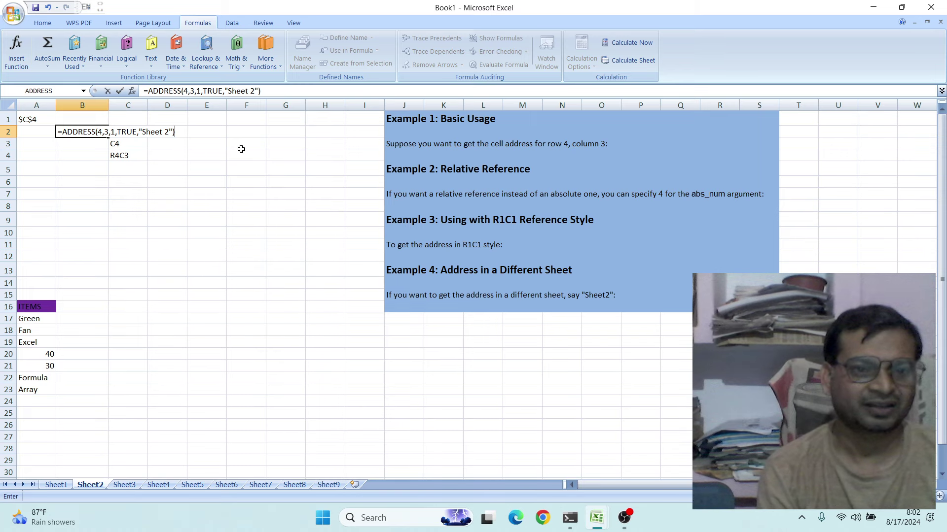
key(Return)
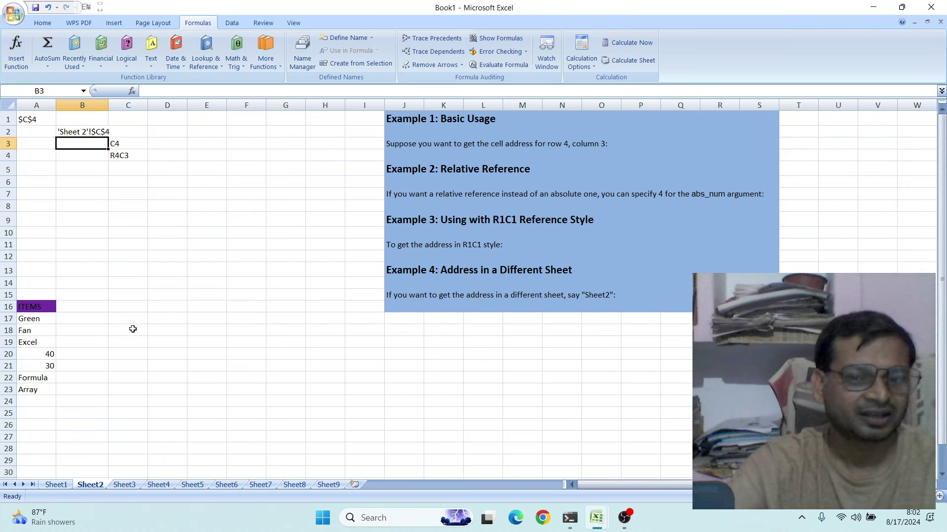
Step: Enter =ADDRESS(ROW(A17),COLUMN(A17),4,1) in B17 so it shows A17 beside Green
click(82, 320)
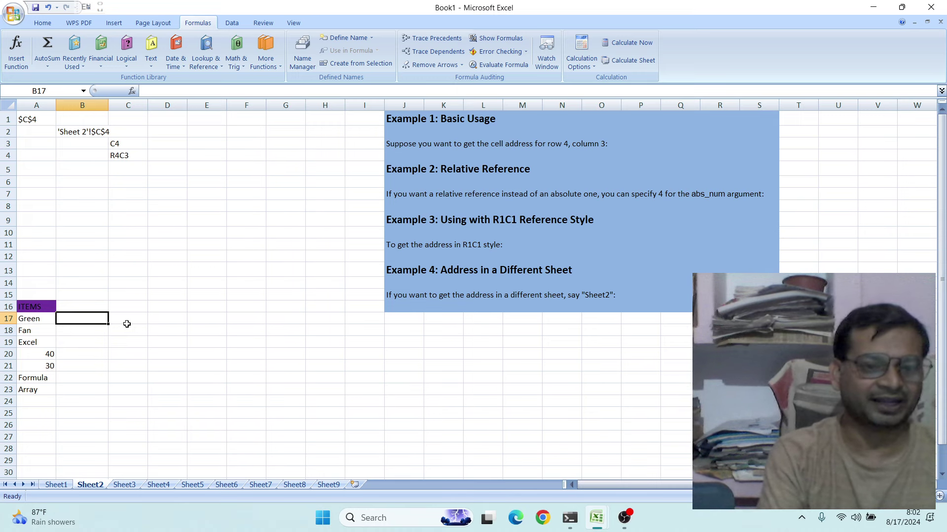
text(=)
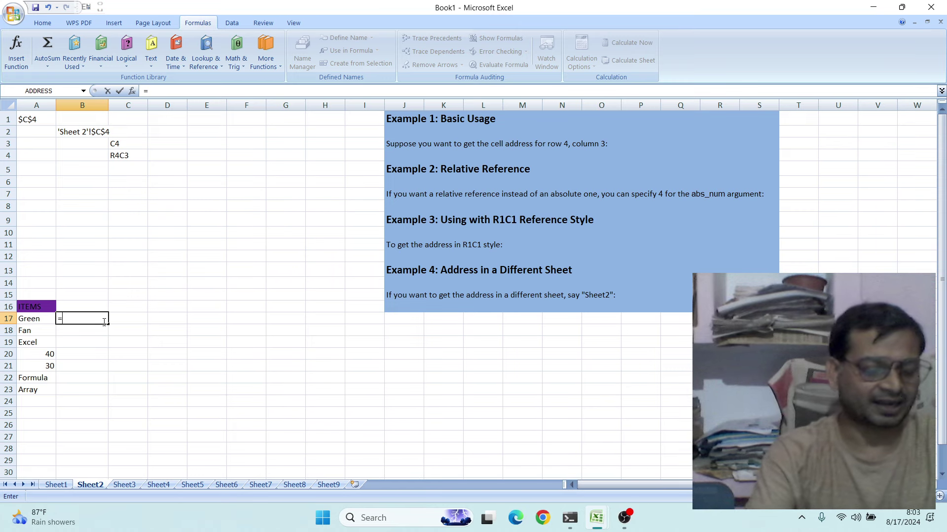
text(ad)
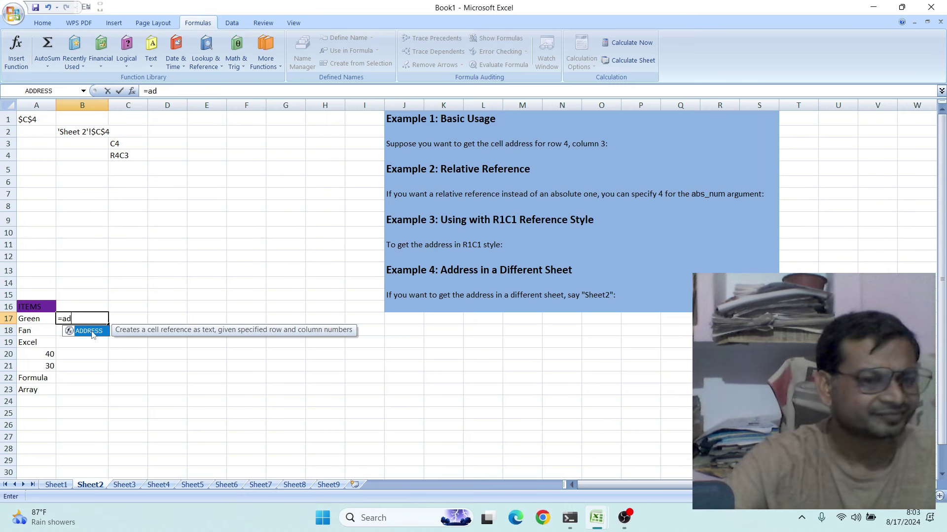
double_click(92, 332)
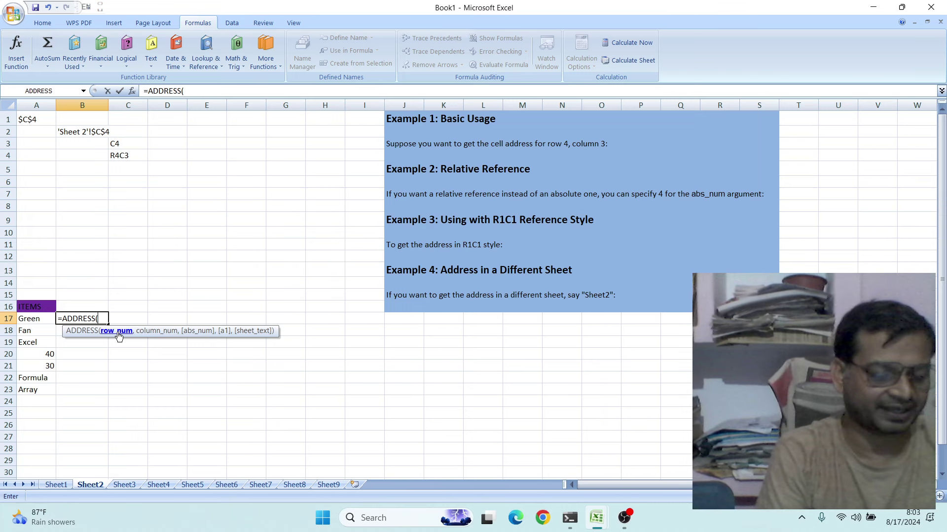
text(ro)
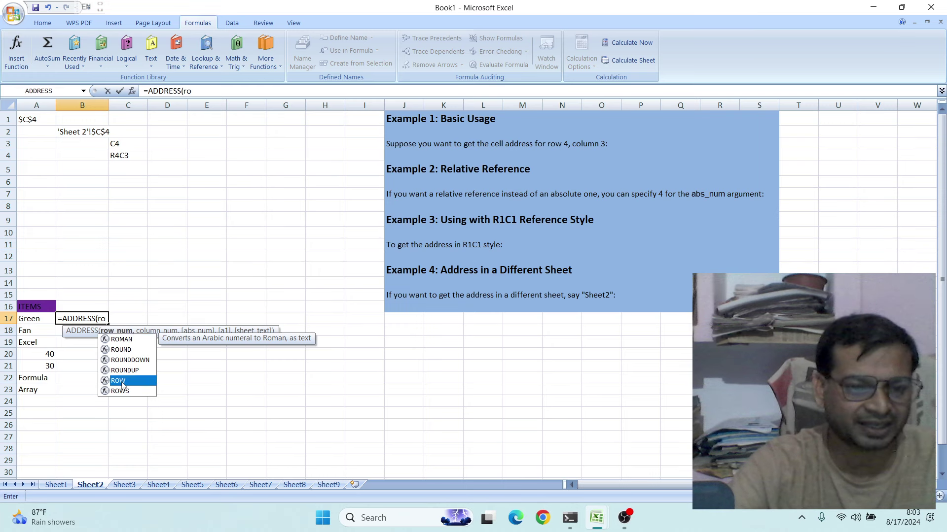
double_click(119, 382)
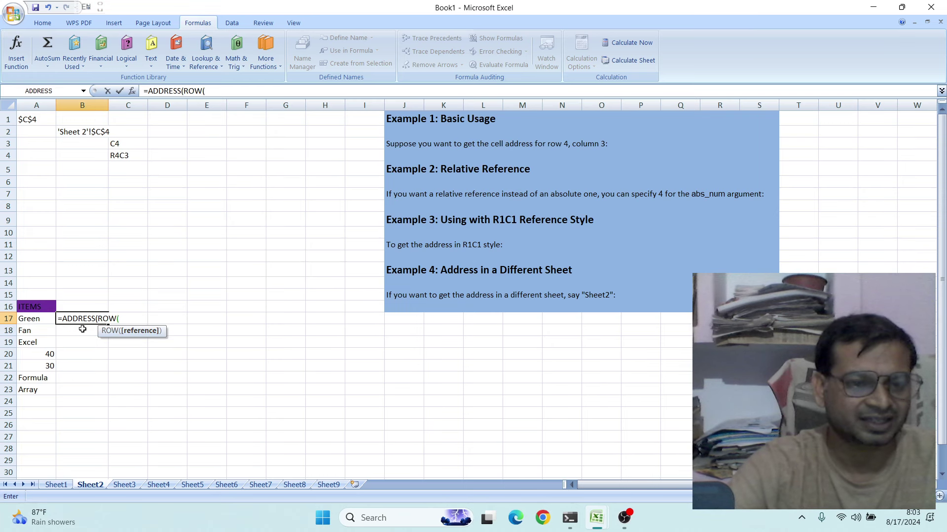
click(40, 320)
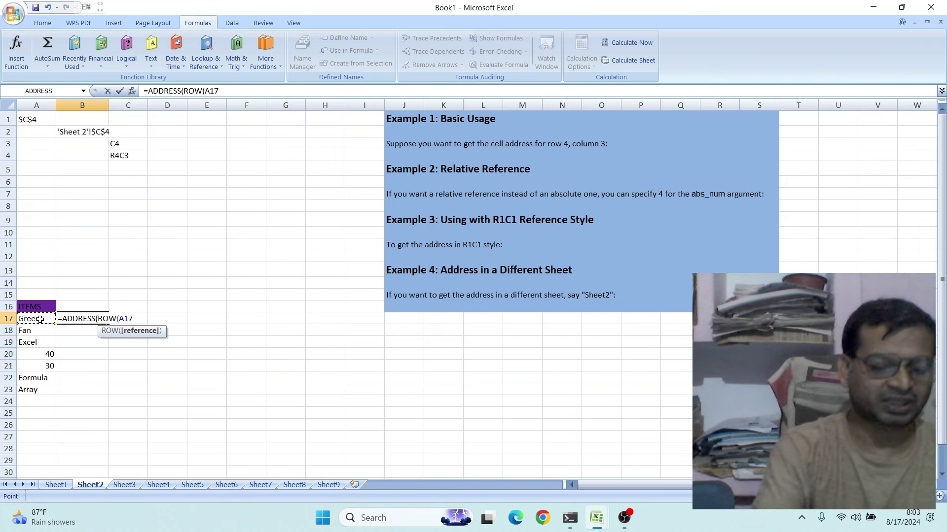
text())
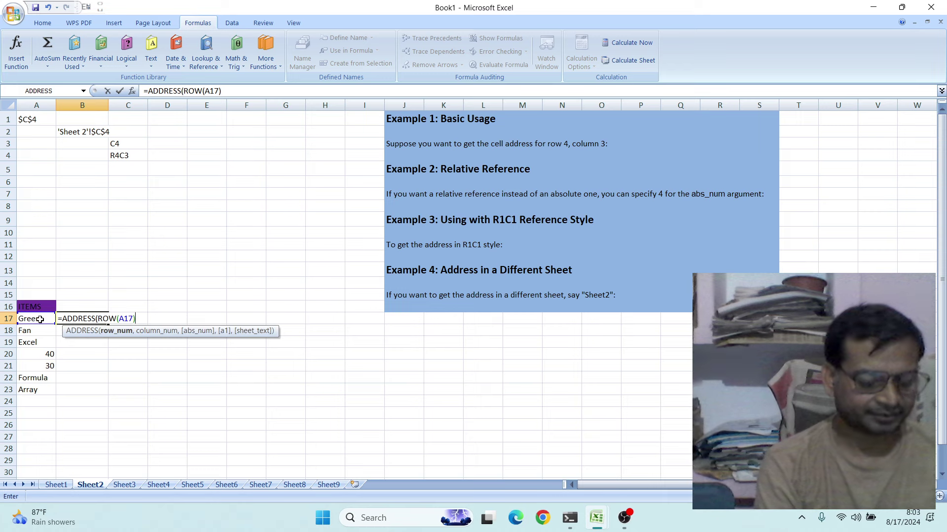
text(,)
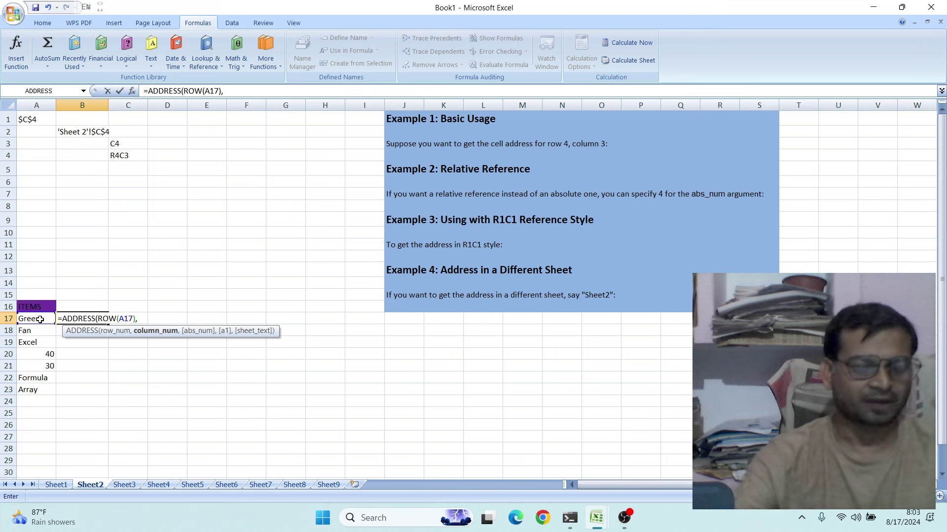
text(co)
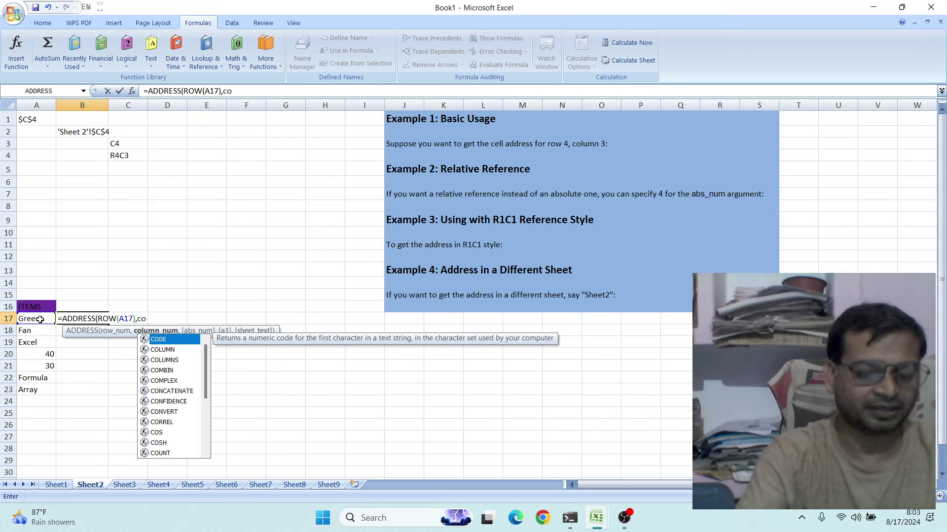
text(l)
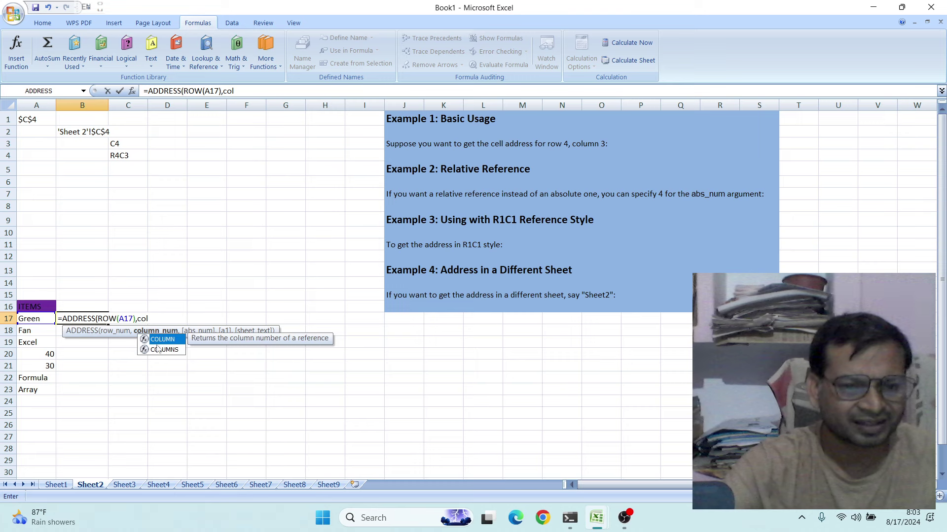
double_click(164, 340)
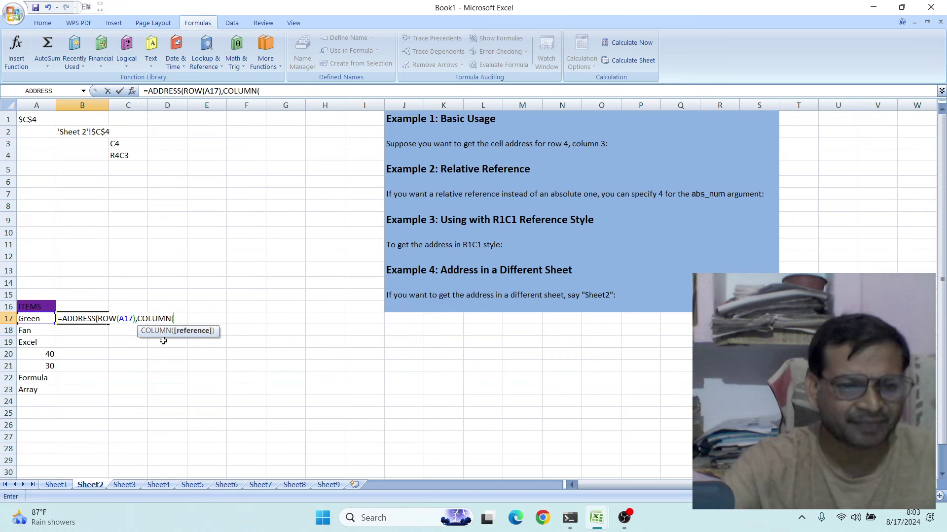
click(36, 320)
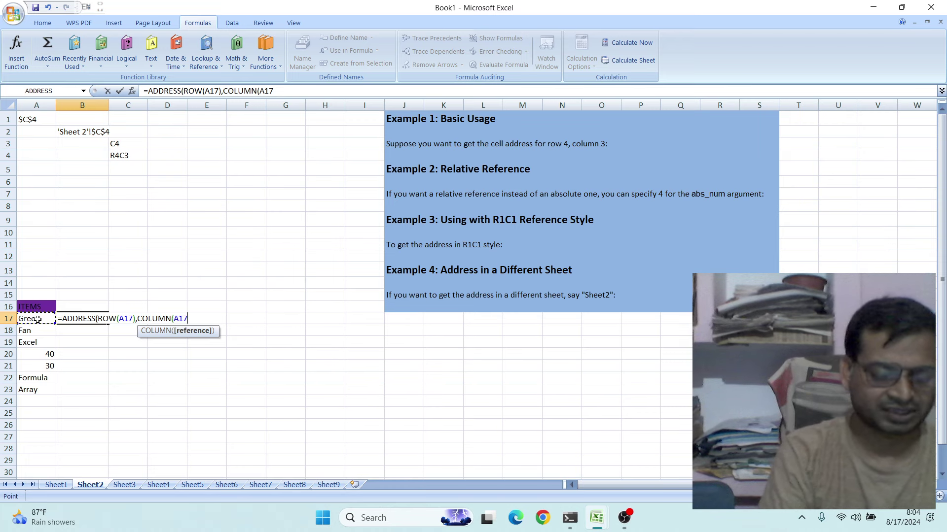
text())
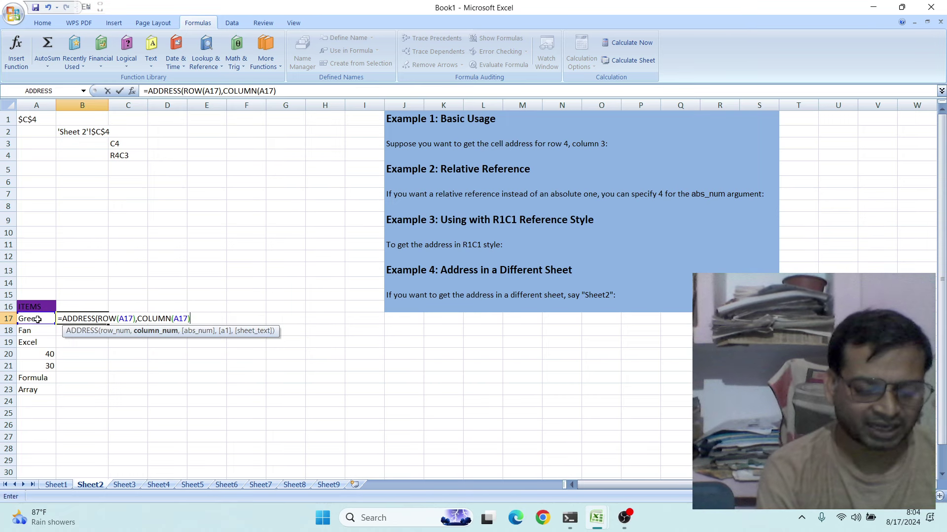
text(,)
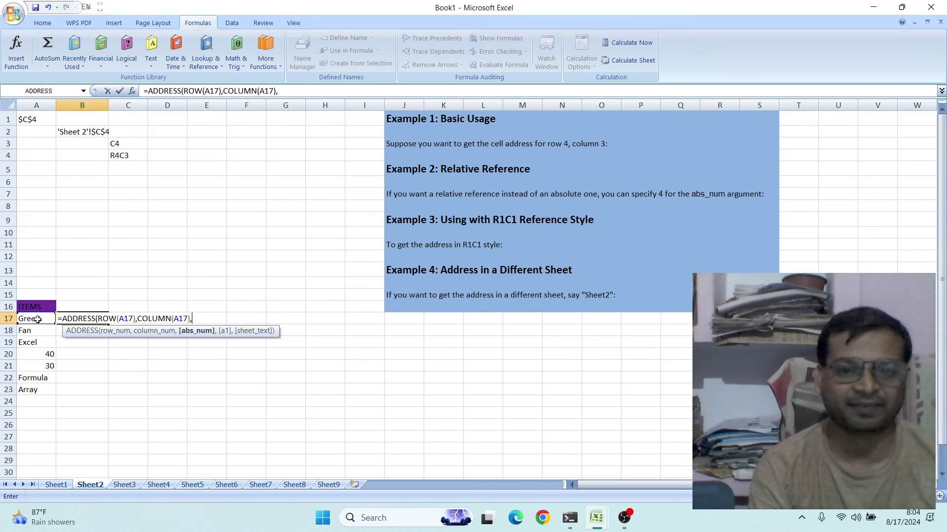
text(4)
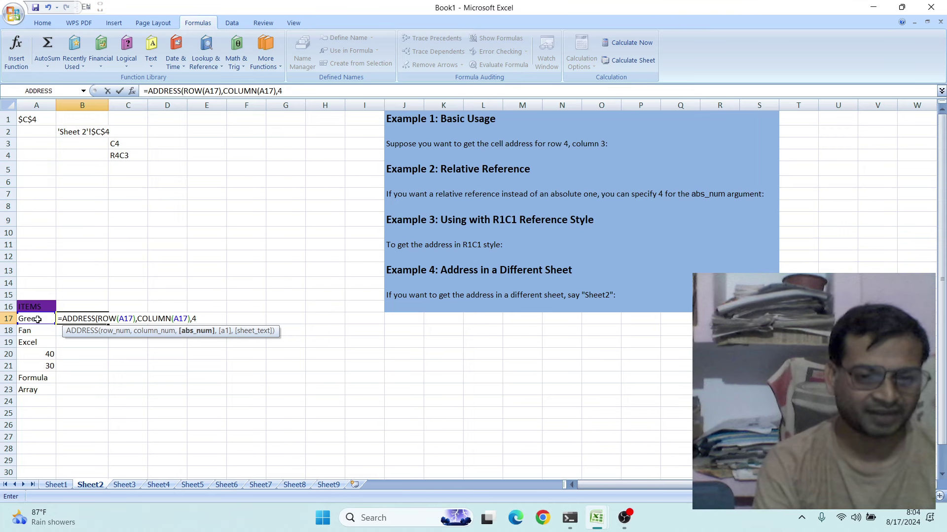
text(,1)
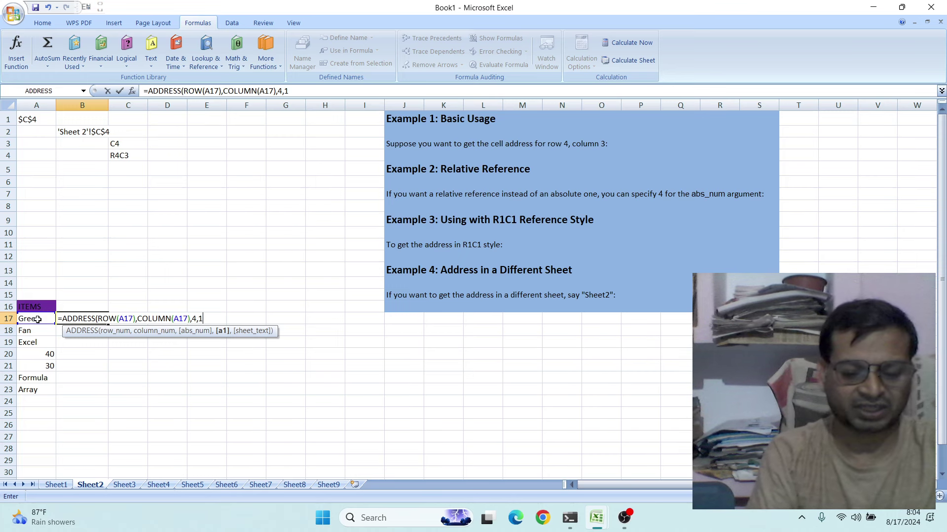
text())
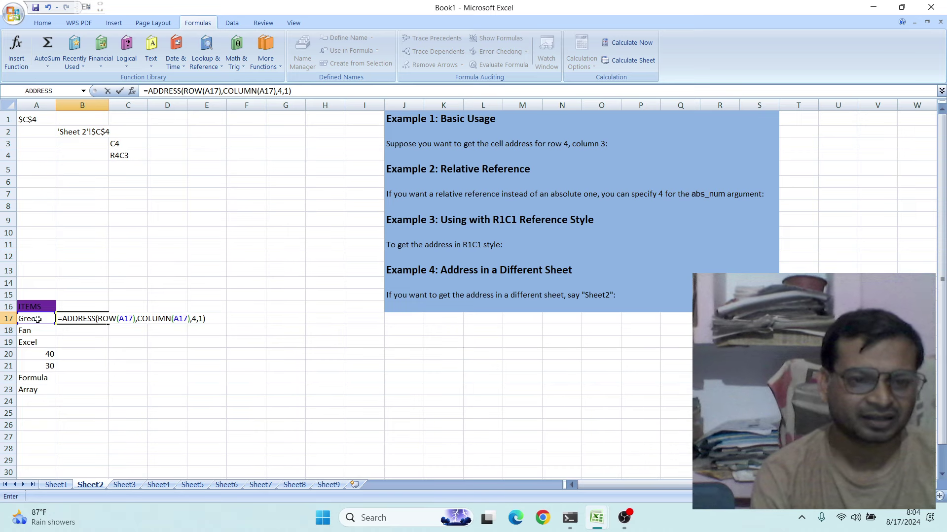
key(Return)
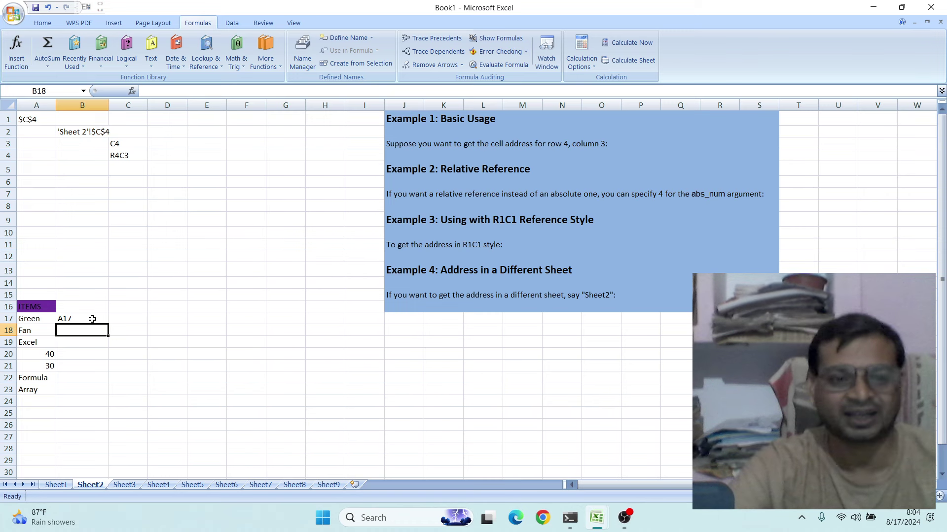
click(85, 318)
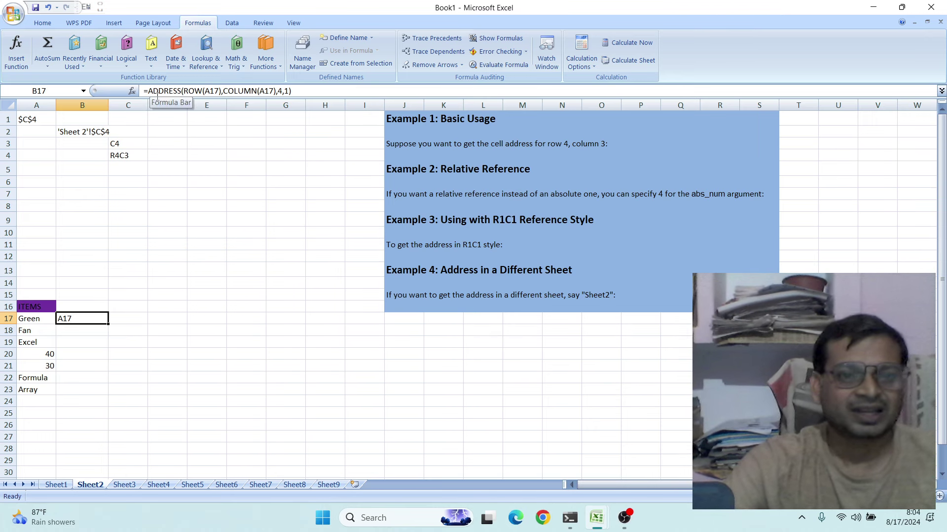
Step: Append &"=" to the end of B17's formula
click(294, 93)
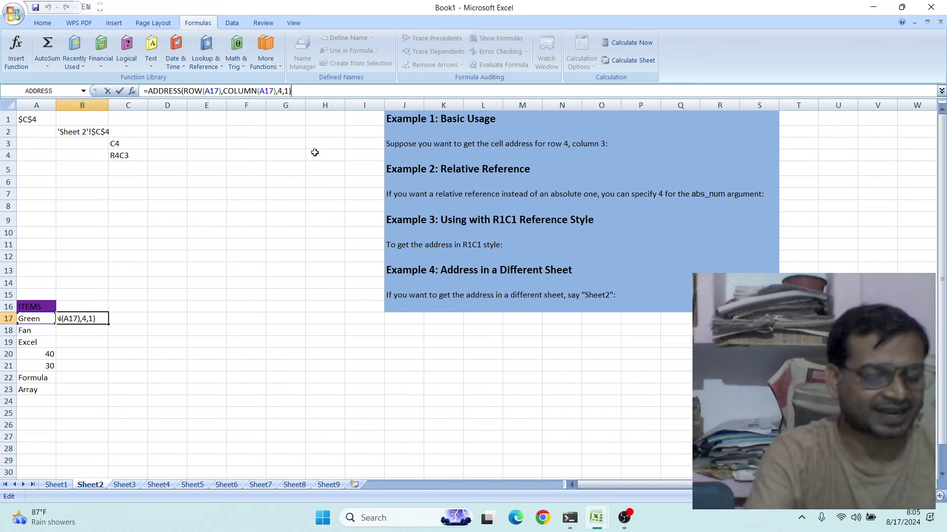
text(&)
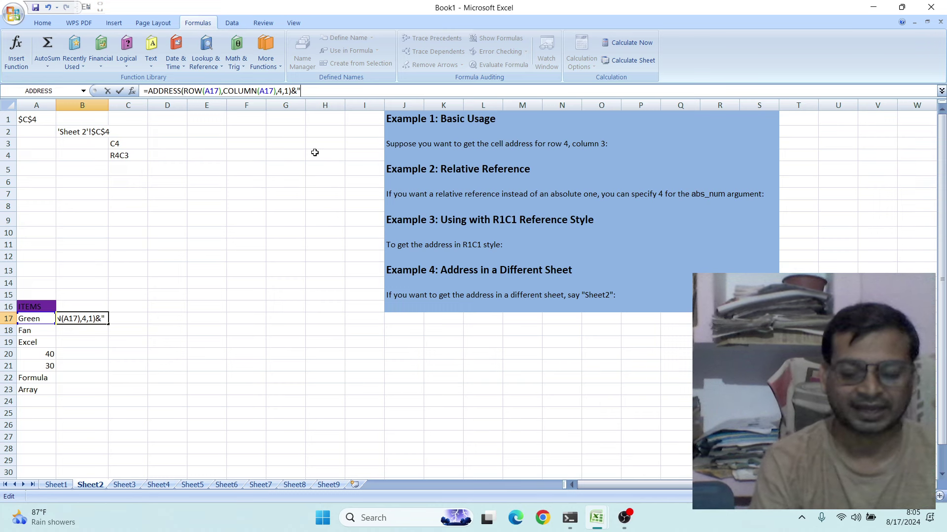
text(=)
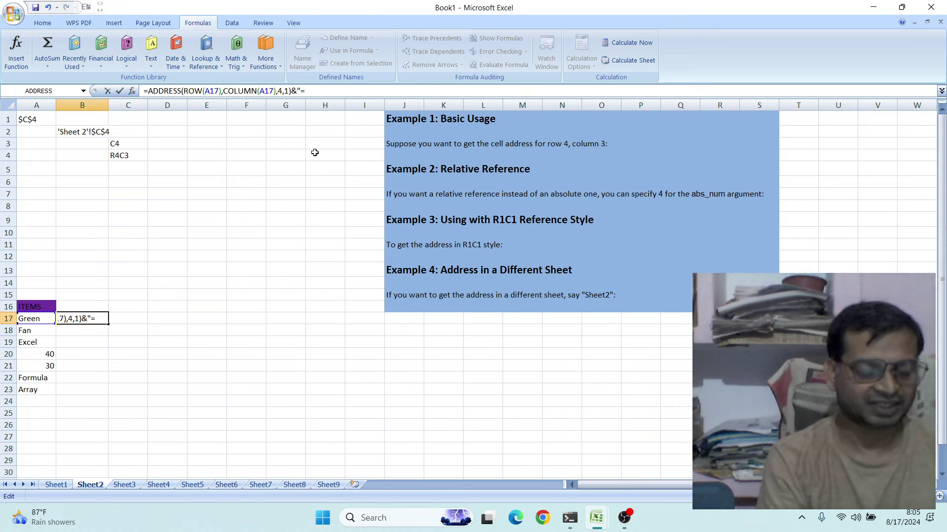
text(")
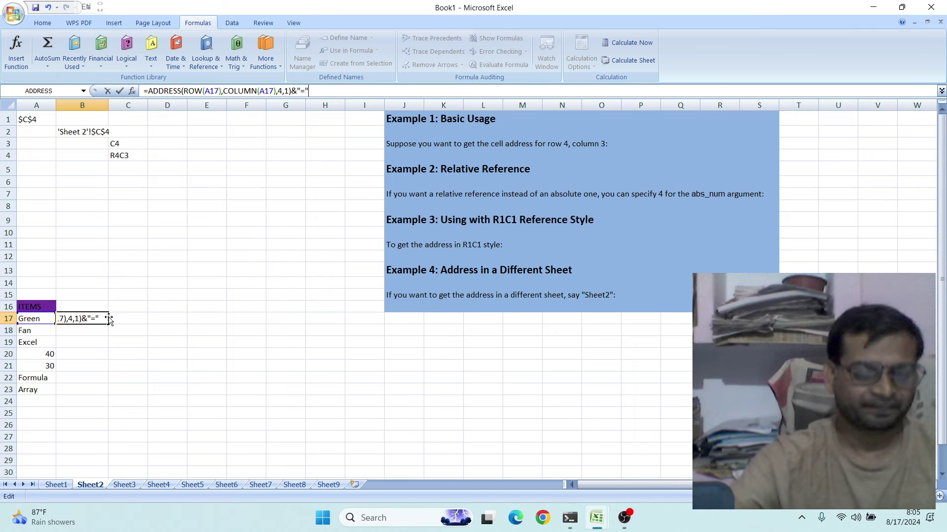
click(37, 320)
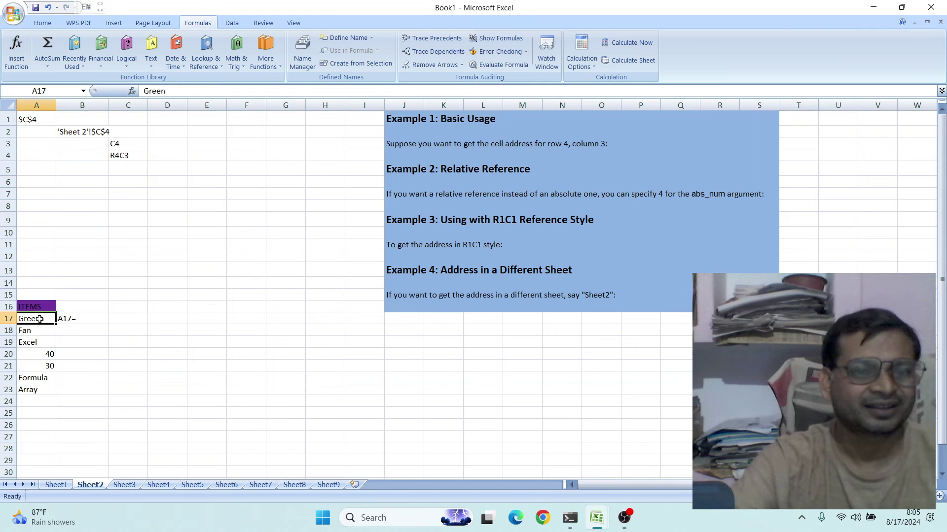
Step: Append &A17 to B17's formula so the cell reads A17=Green
click(75, 318)
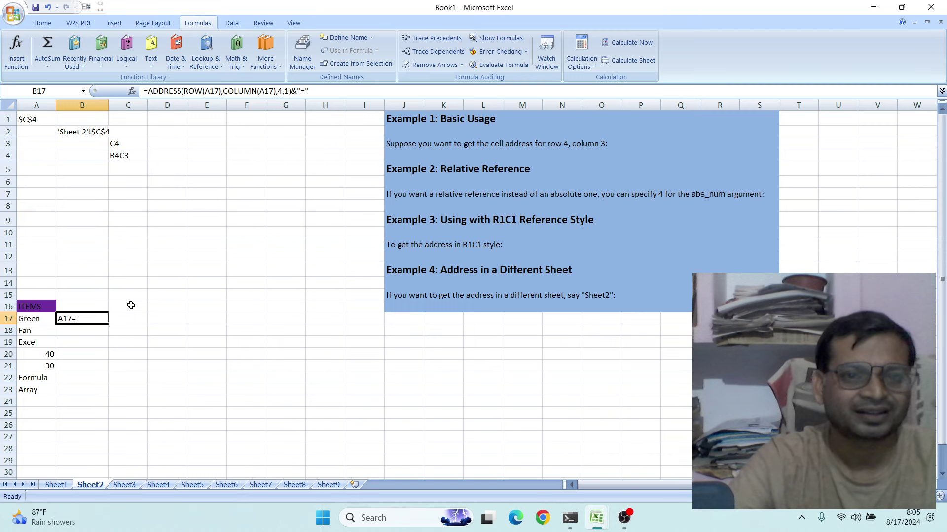
click(317, 91)
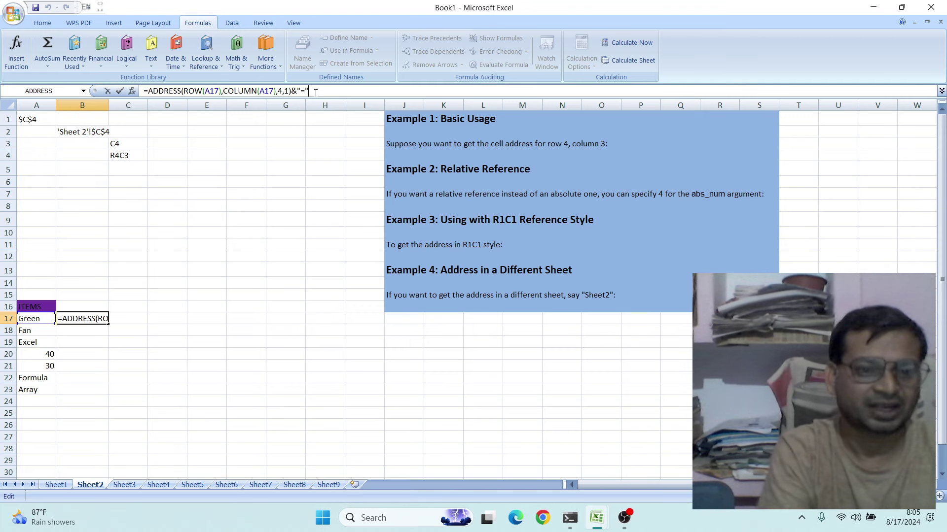
click(315, 93)
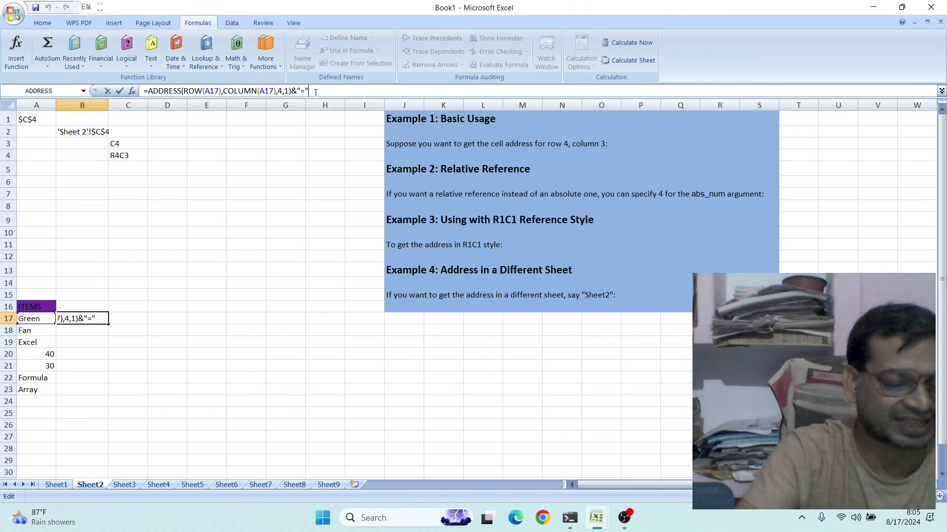
text(&)
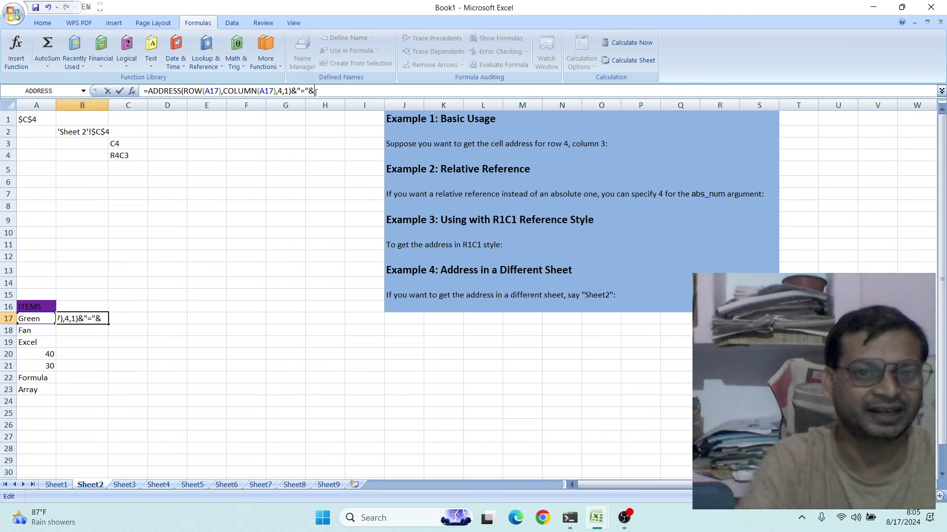
click(35, 320)
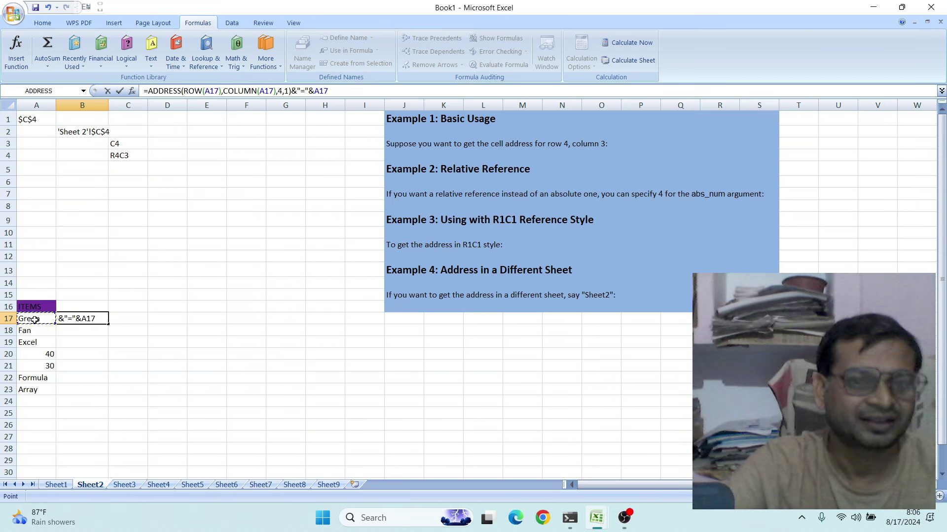
click(334, 91)
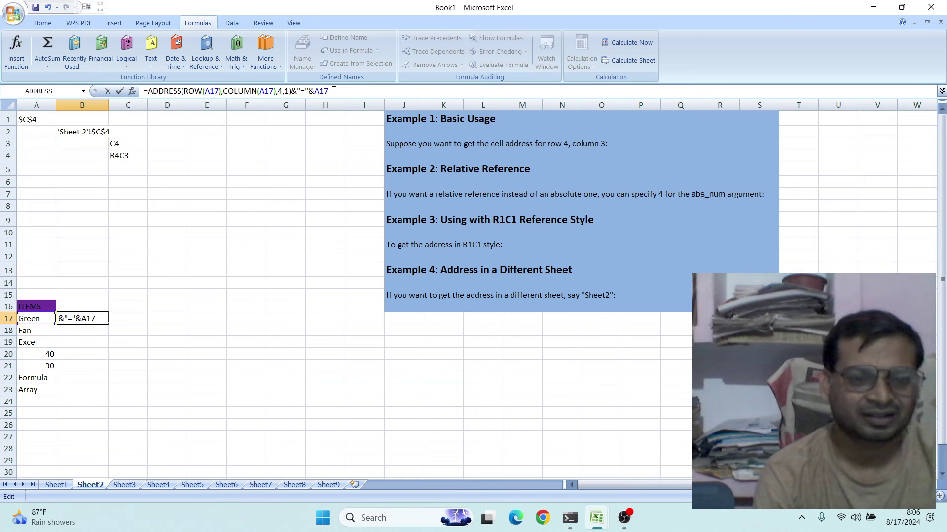
key(Return)
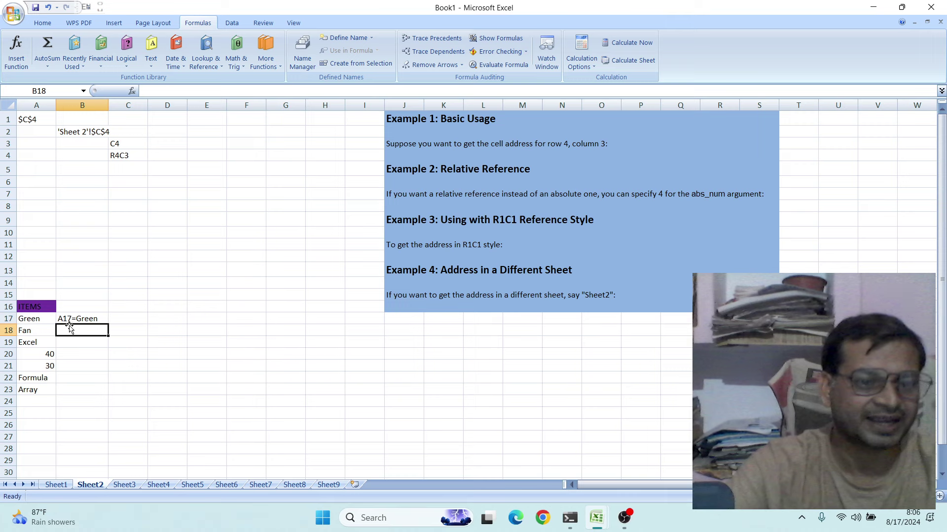
Step: Fill the B17 formula down to B23, giving A18=Fan through A23=Array
click(95, 319)
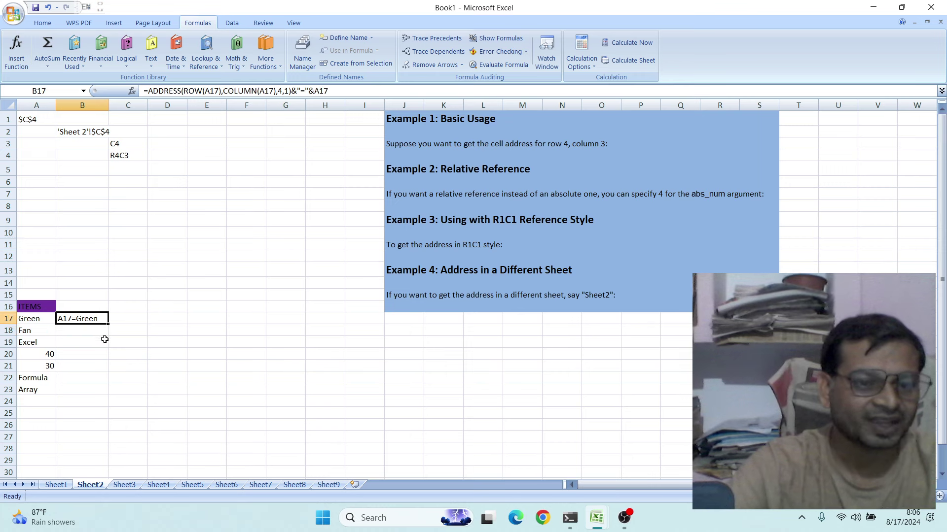
drag(109, 325, 112, 393)
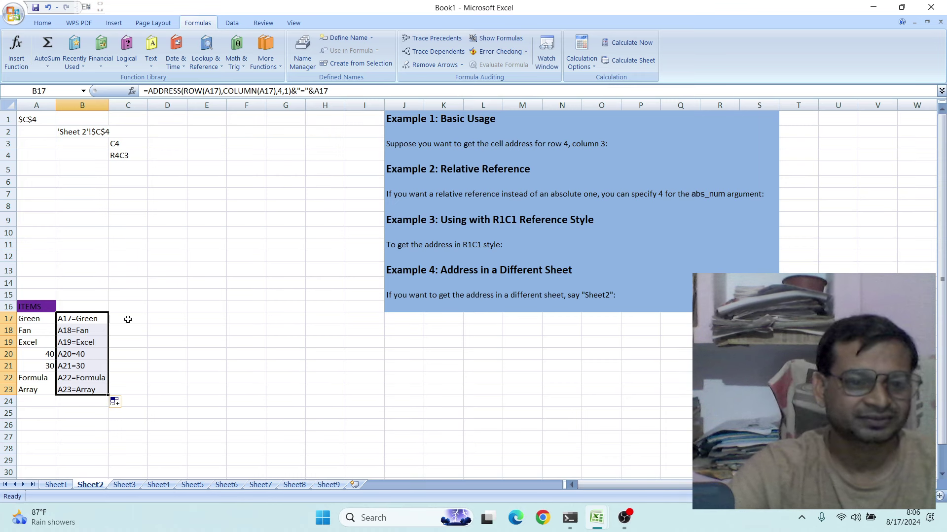
click(128, 319)
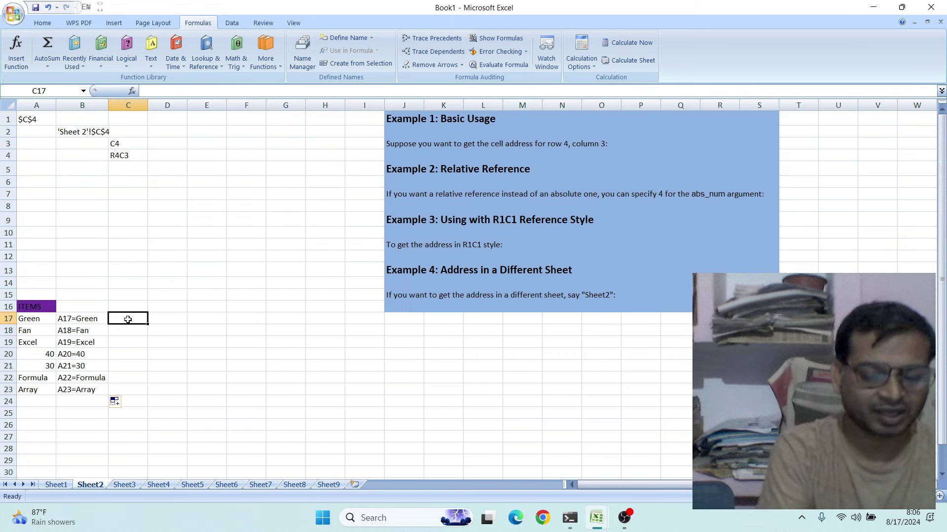
Step: Enter =CELL("address",A17) in C17 so it returns $A$17
text(=)
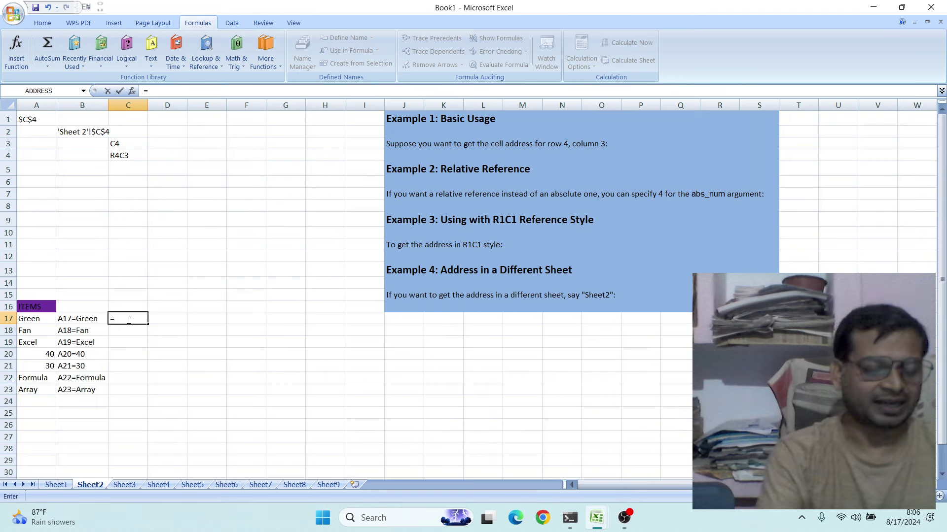
text(ad)
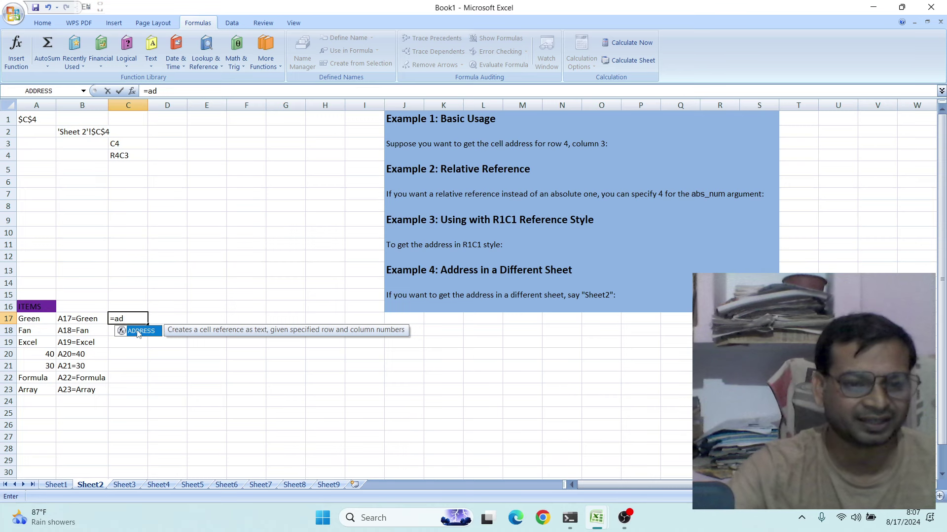
double_click(141, 331)
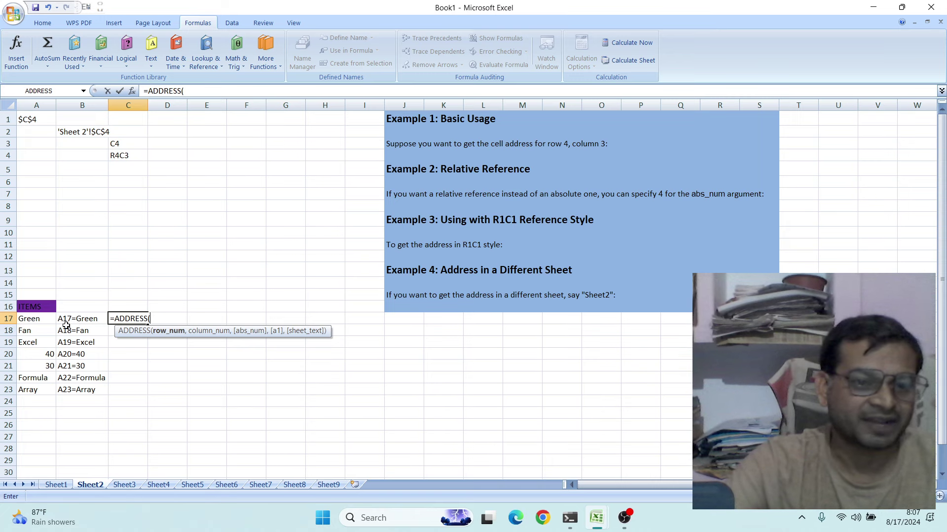
key(BackSpace)
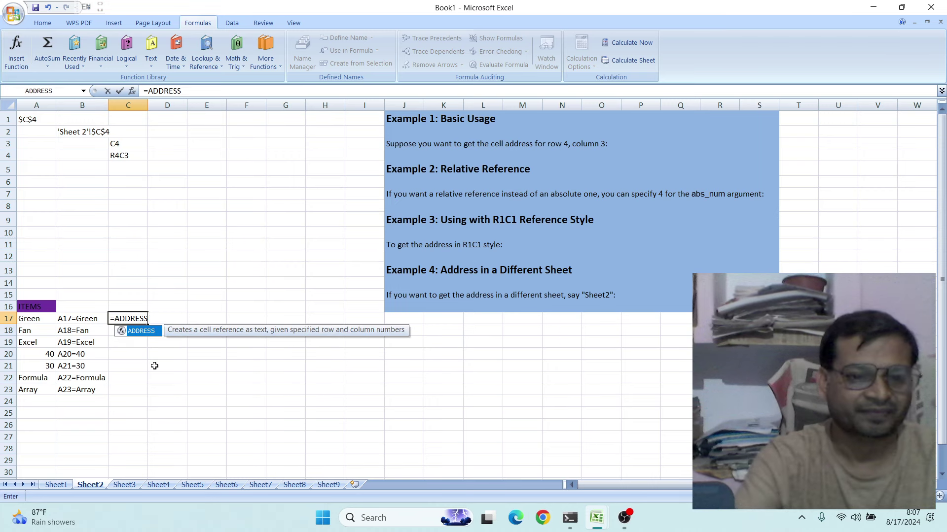
key(BackSpace)
key(BackSpace)
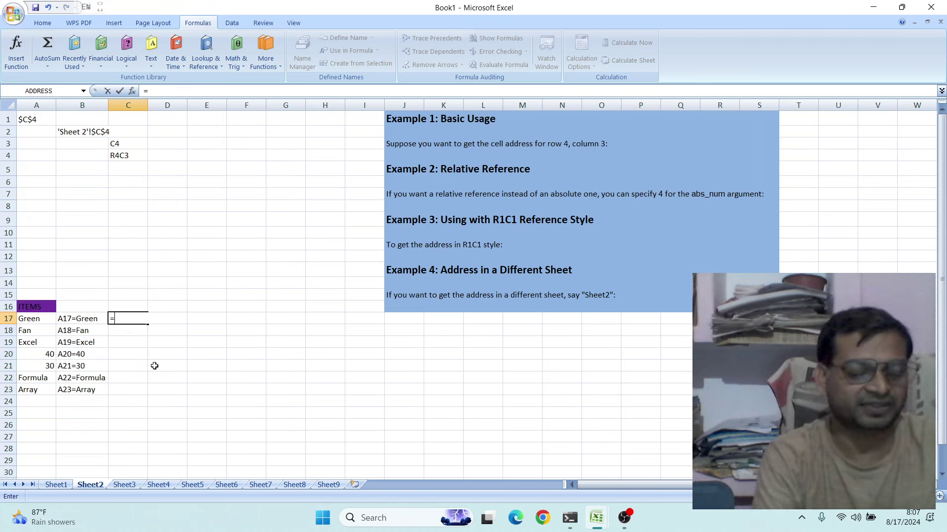
text(c)
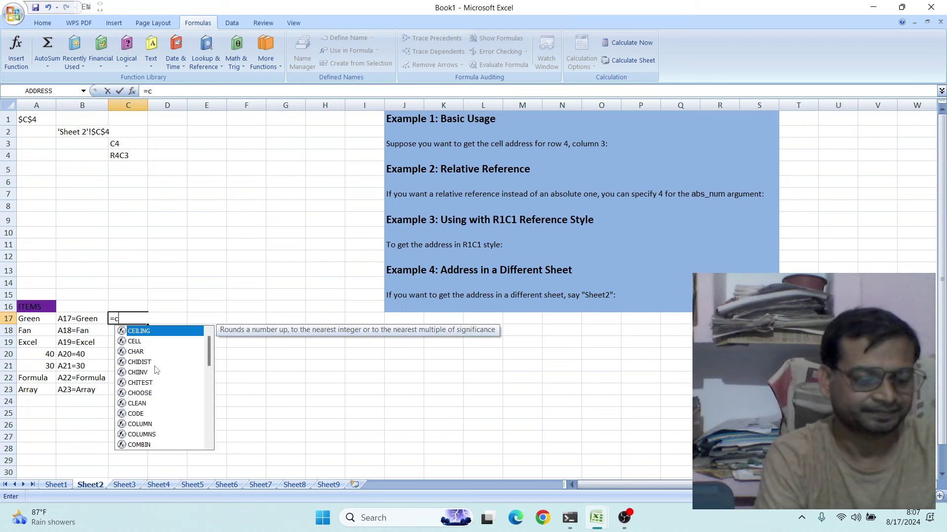
text(e)
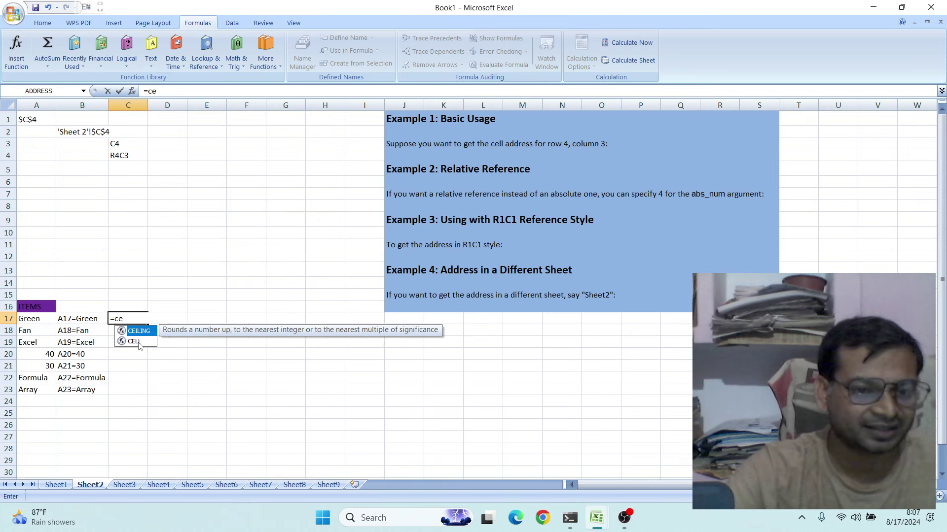
double_click(134, 341)
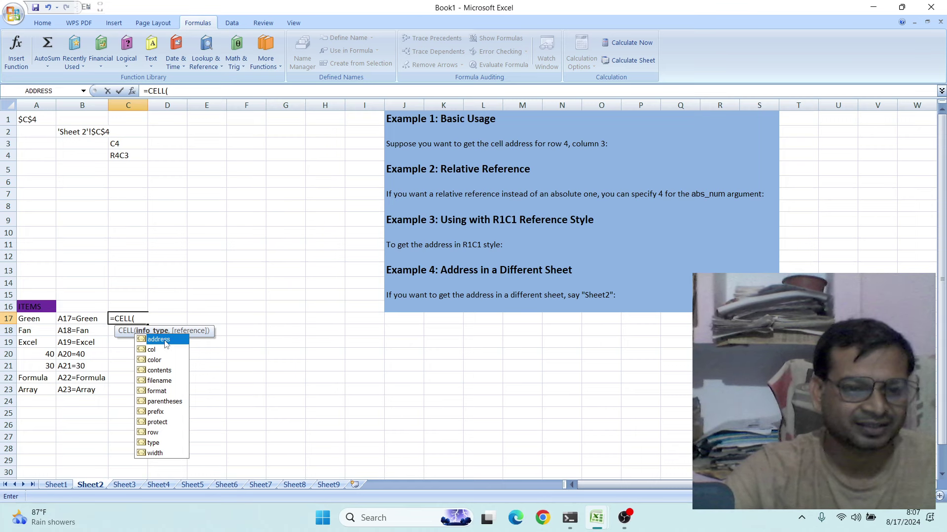
double_click(164, 340)
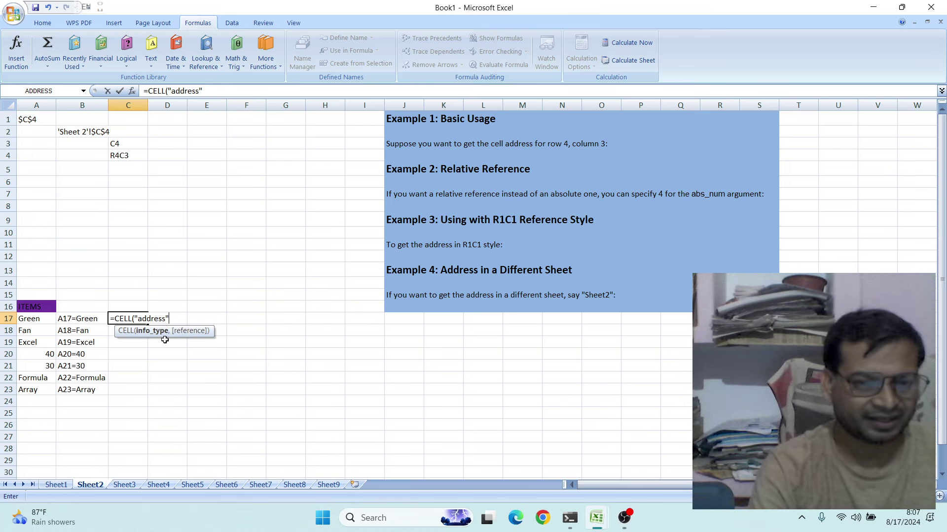
text(,)
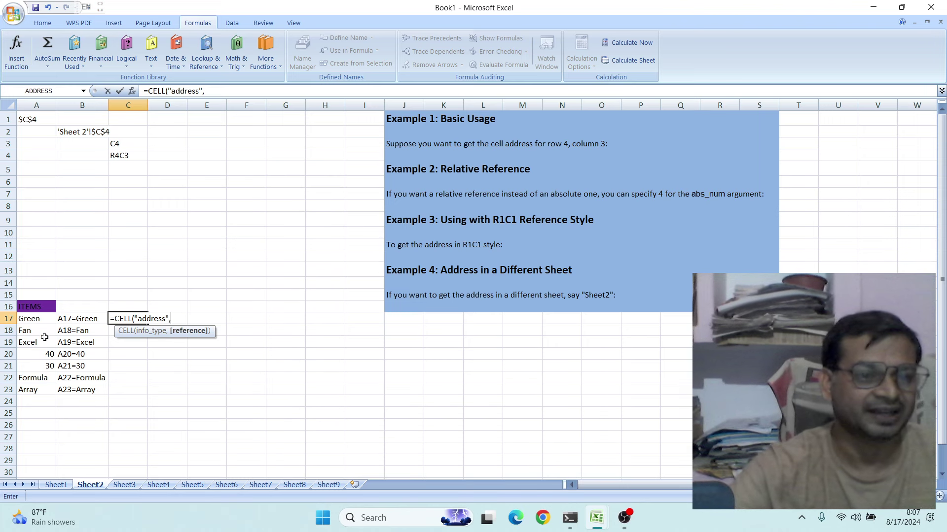
click(31, 320)
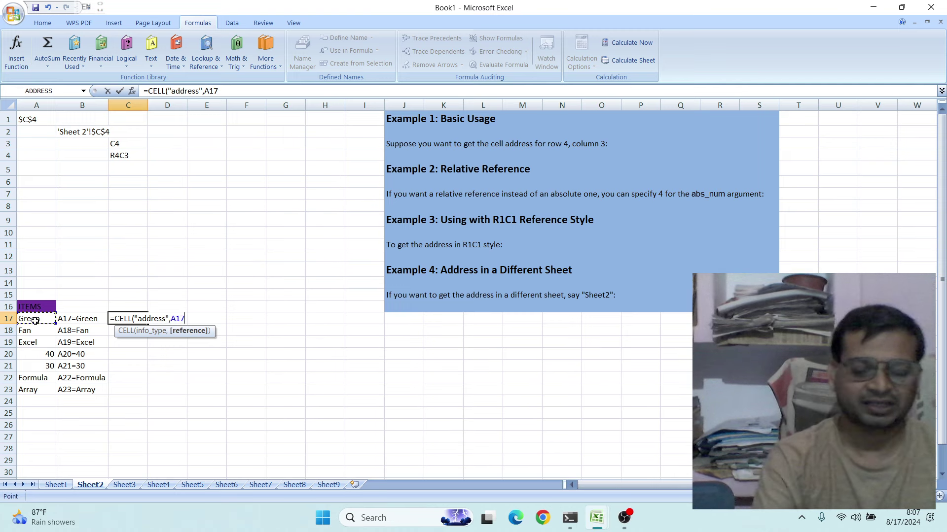
text())
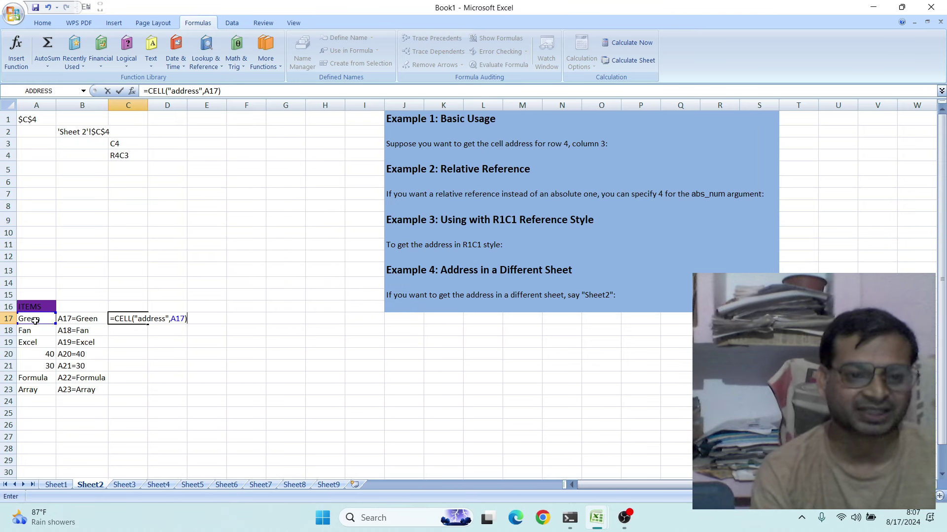
key(Return)
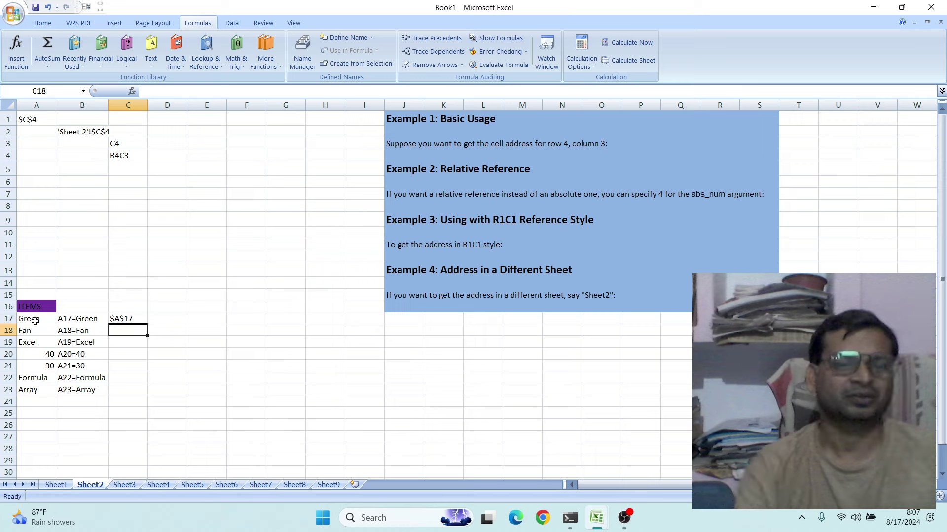
click(128, 319)
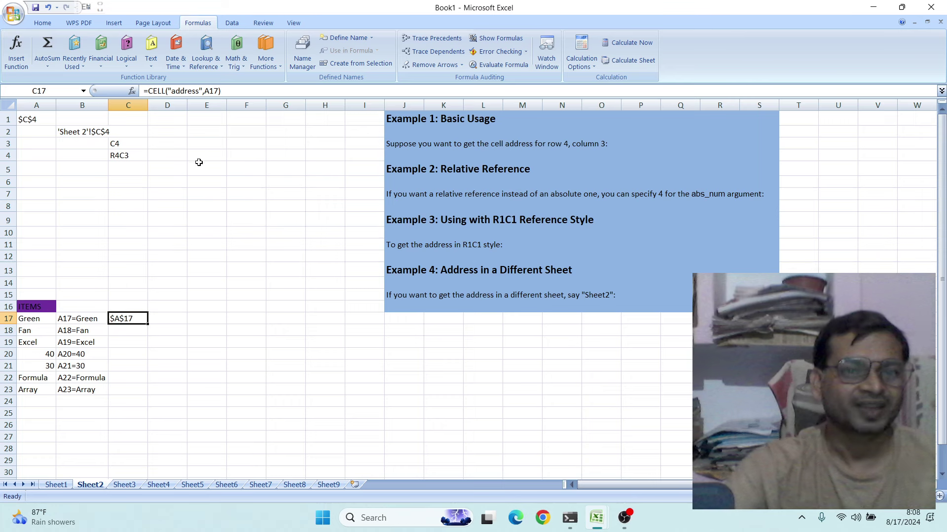
Step: Insert SUBSTITUTE at the start of C17's formula so it reads =SUBSTITUTE(CELL("address",A17)
click(150, 91)
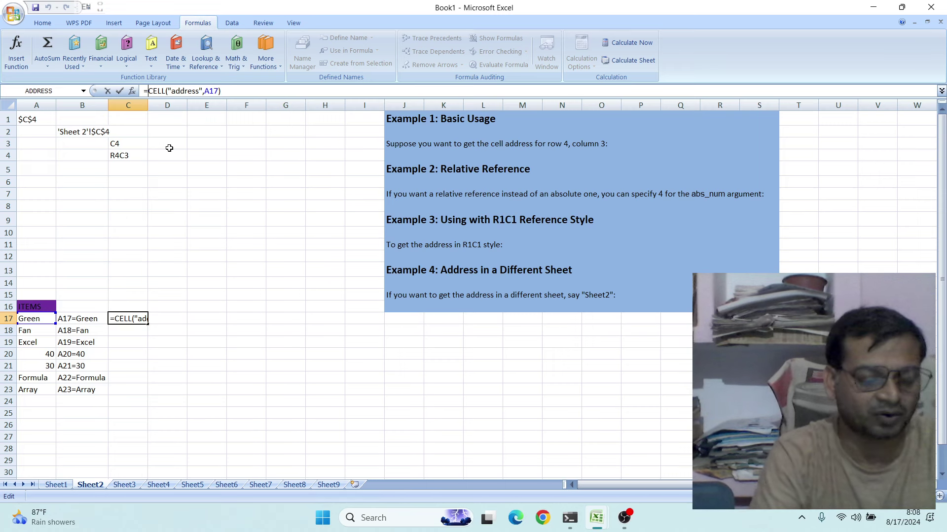
text(su)
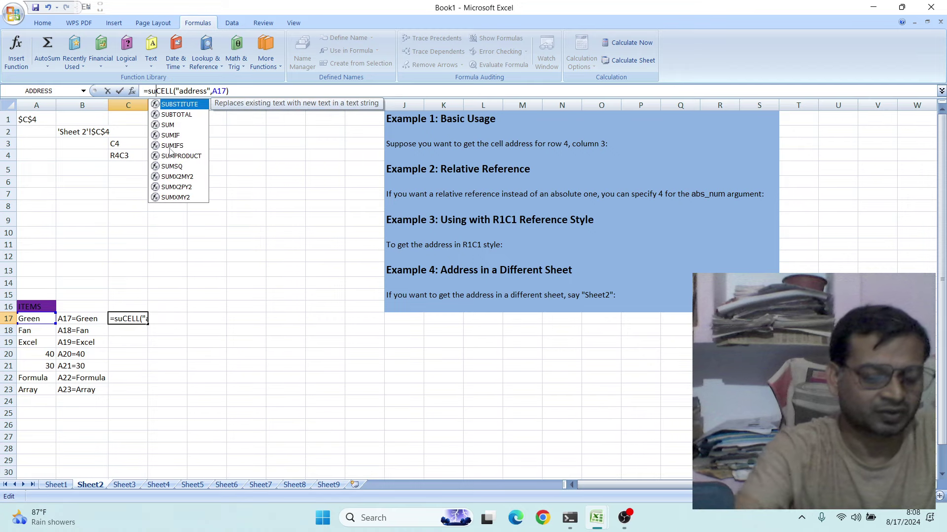
text(b)
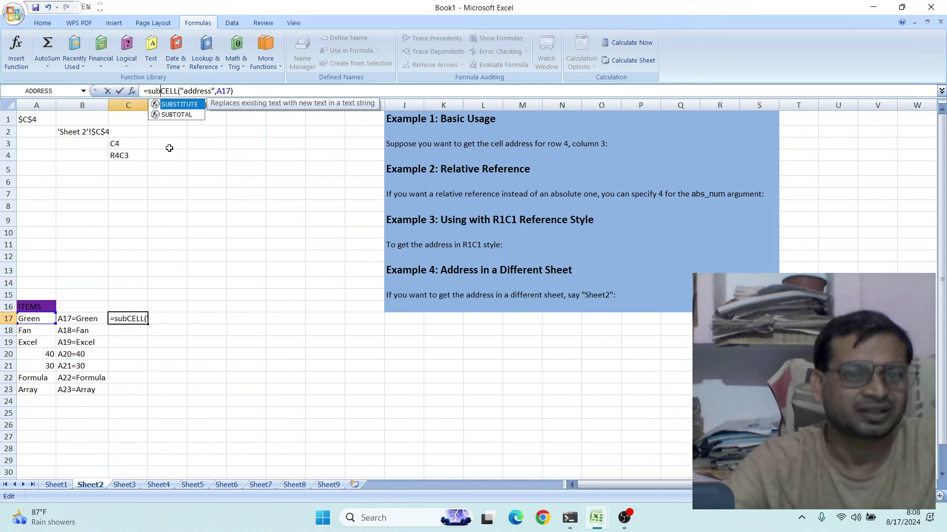
double_click(184, 107)
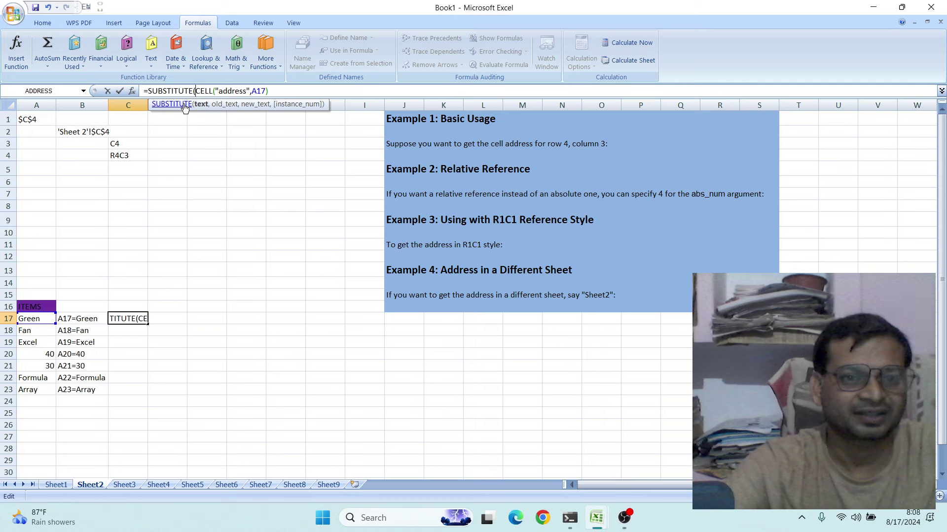
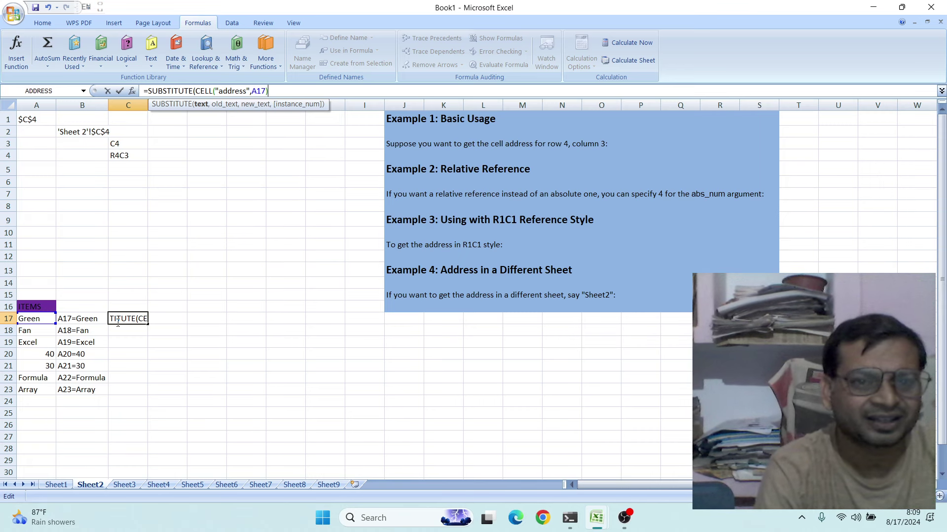
Step: Complete =SUBSTITUTE(CELL("address",A17),"$","") in C17 and fill it down to C23
text(,)
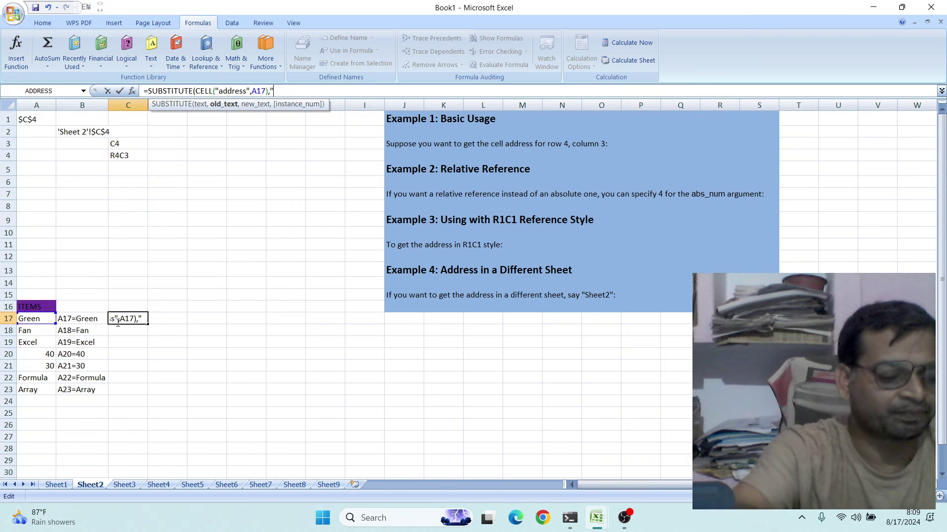
text($)
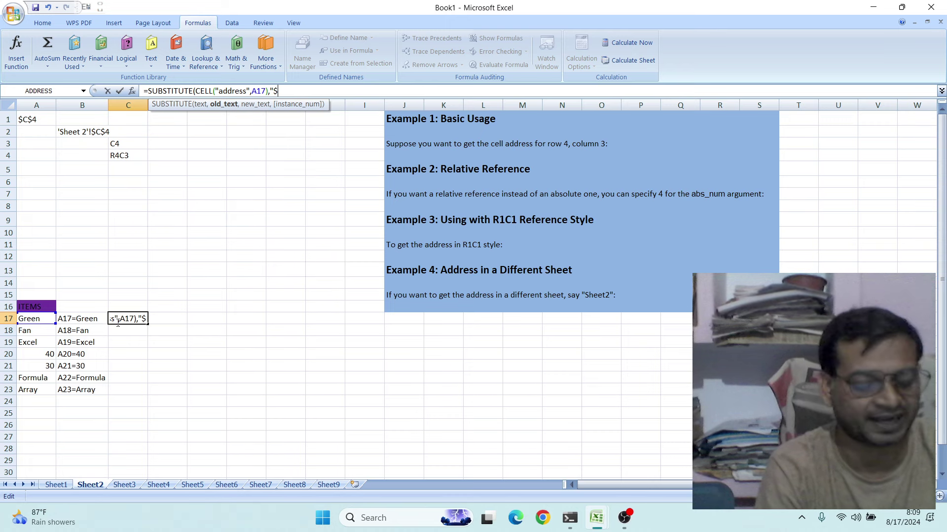
text(")
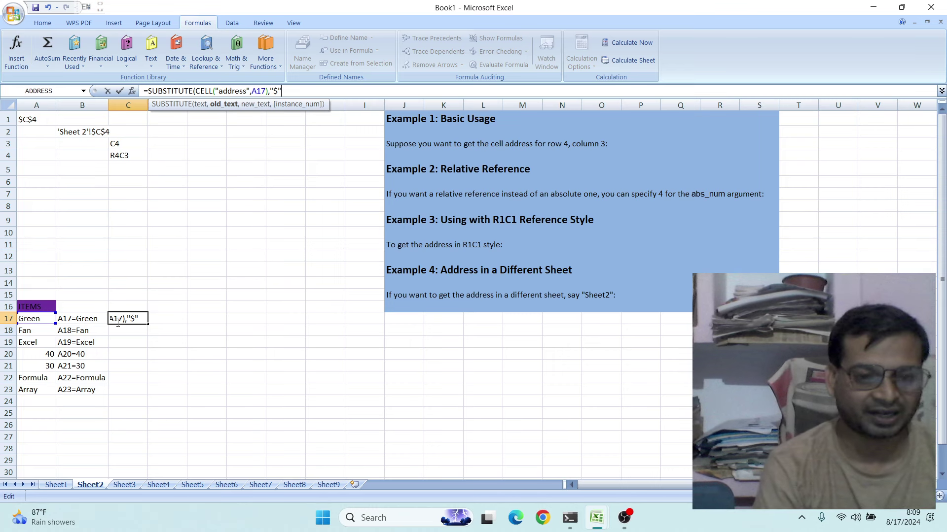
text(,)
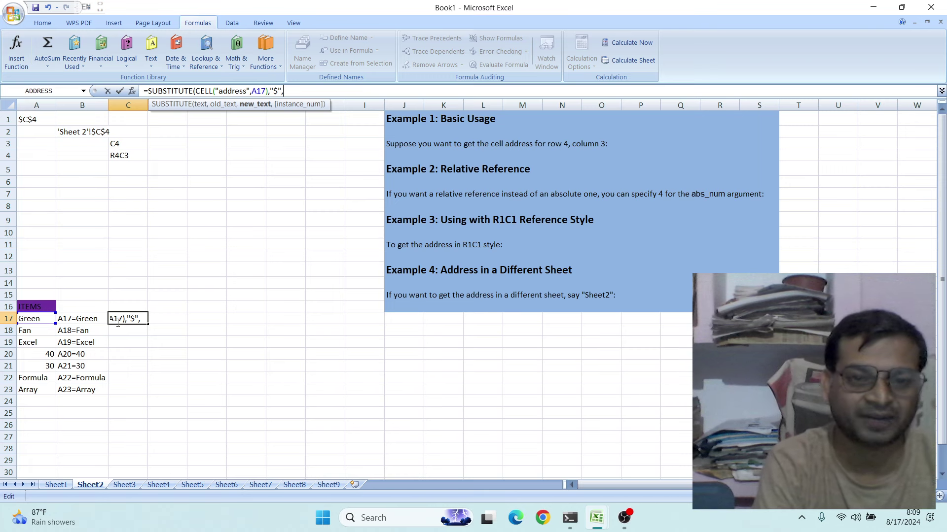
text("")
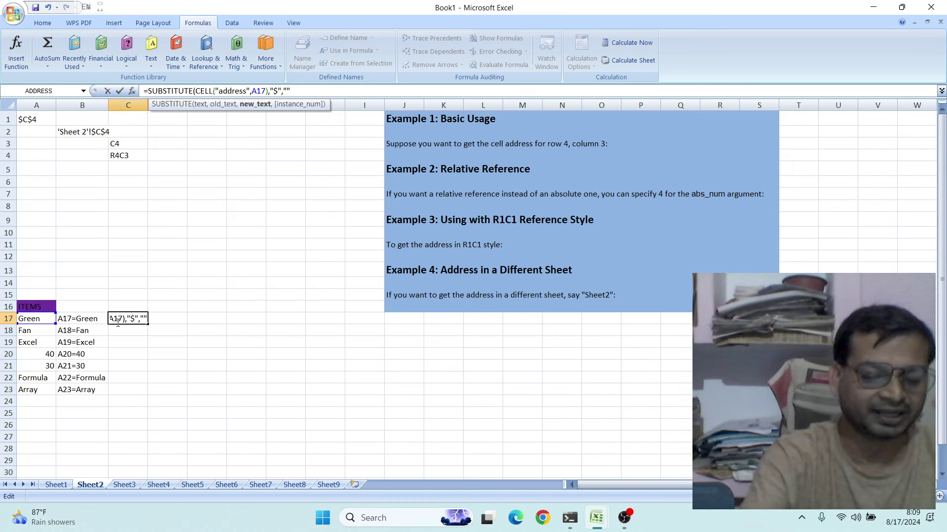
text())
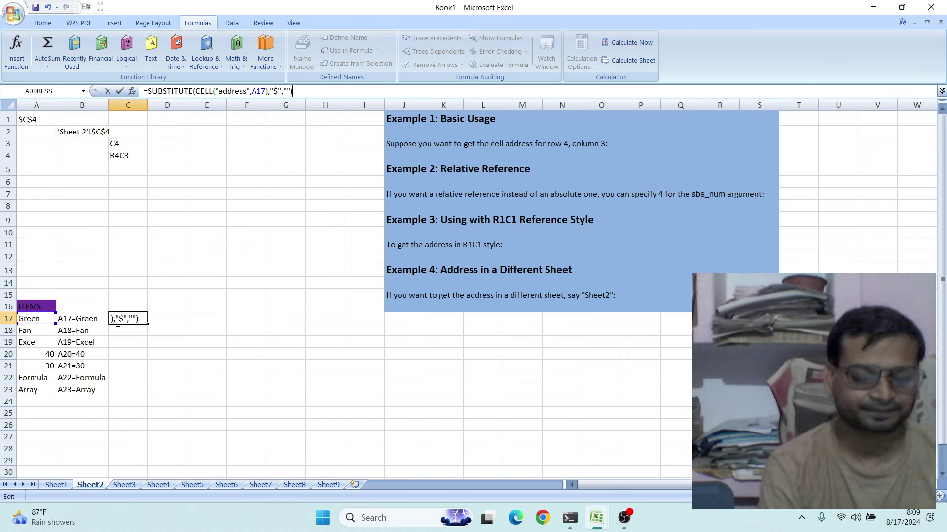
key(Return)
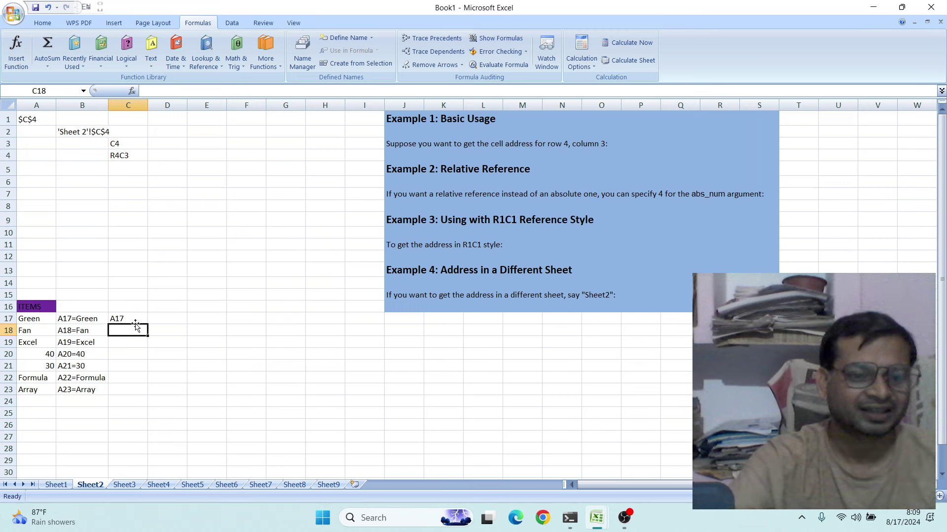
click(124, 319)
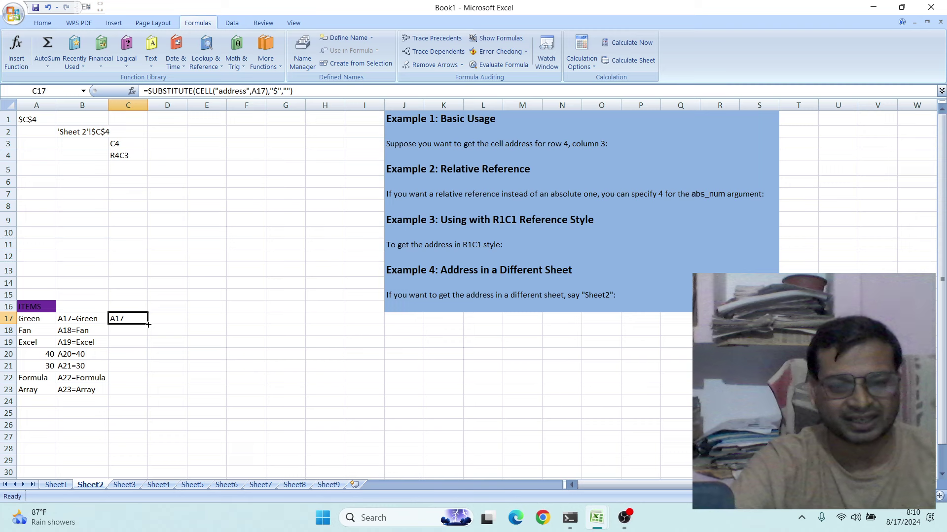
double_click(148, 325)
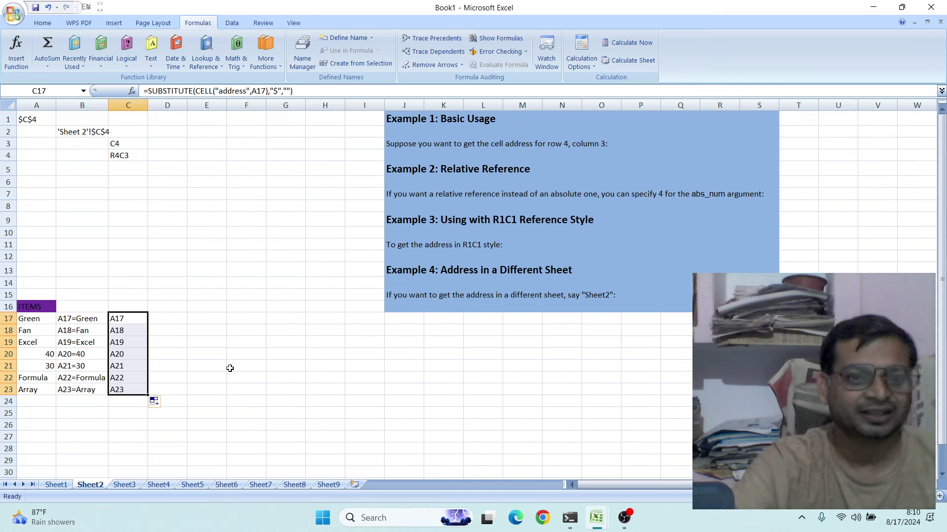
Step: On Sheet3, start an ADDRESS formula in B2, removing a mistaken A2 reference
click(130, 486)
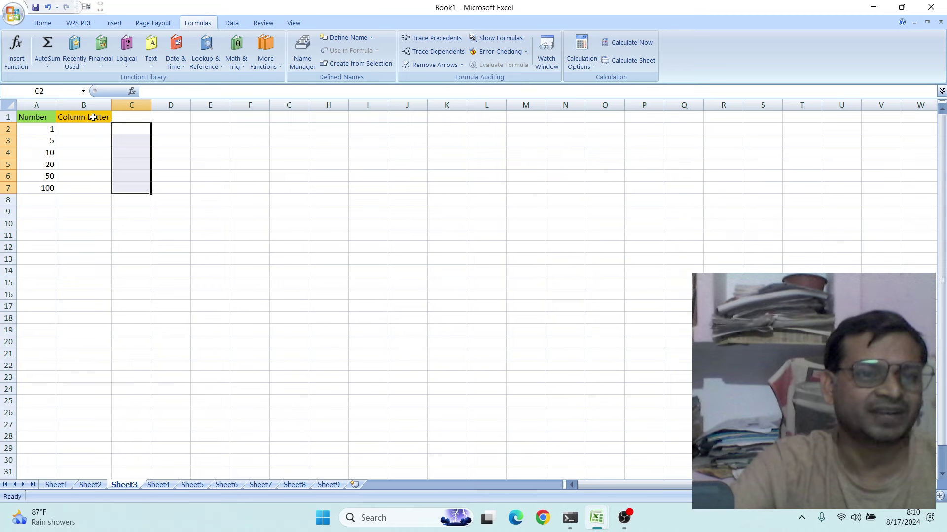
click(77, 129)
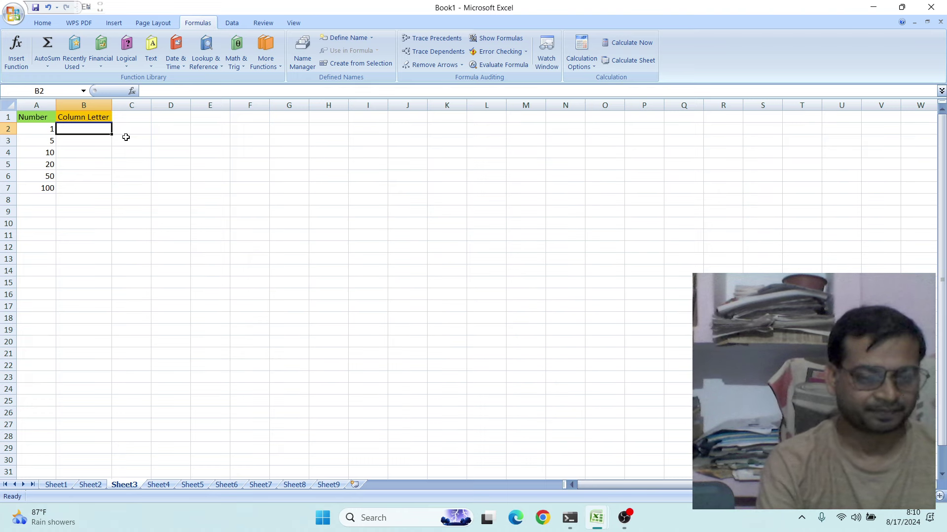
text(=)
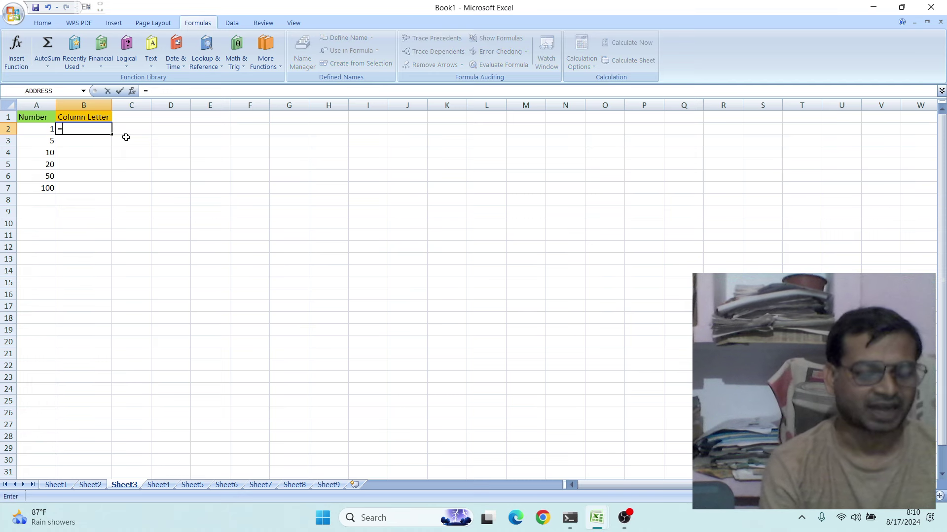
text(a)
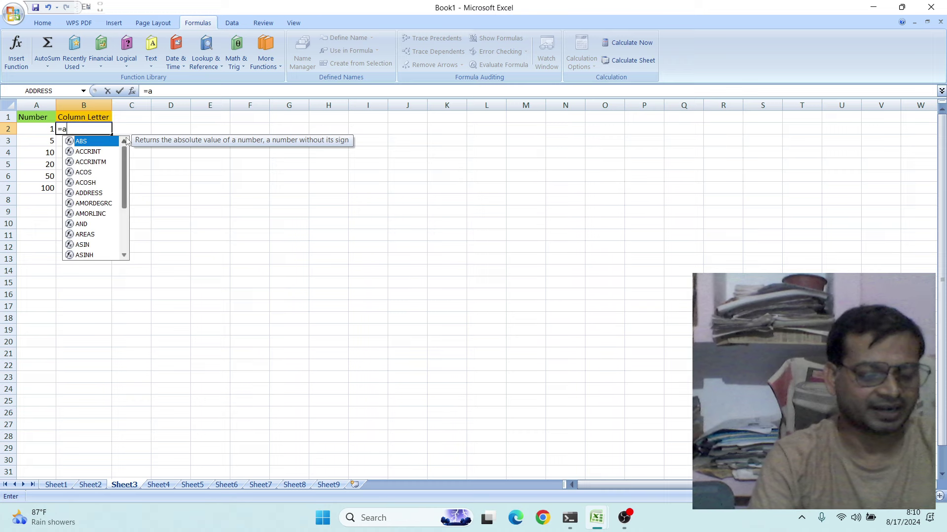
text(d)
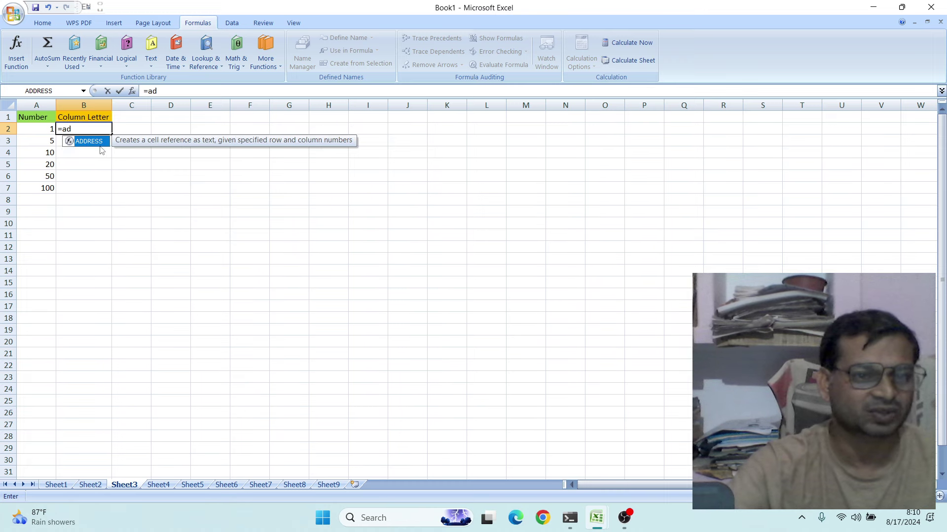
double_click(89, 142)
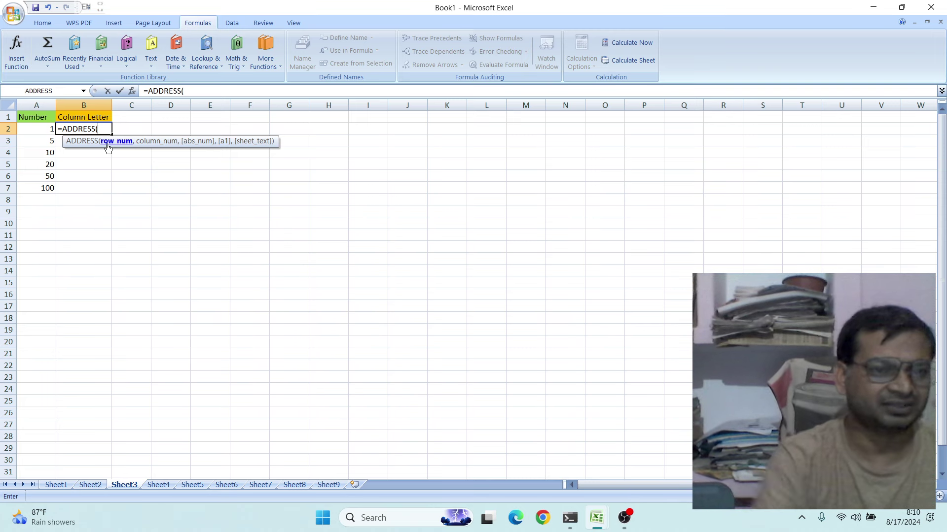
click(39, 128)
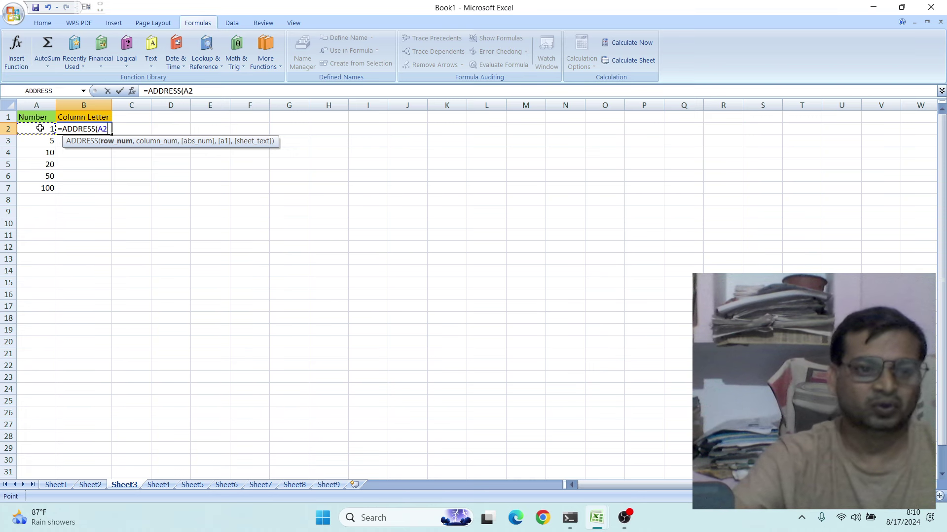
key(BackSpace)
key(BackSpace)
key(BackSpace)
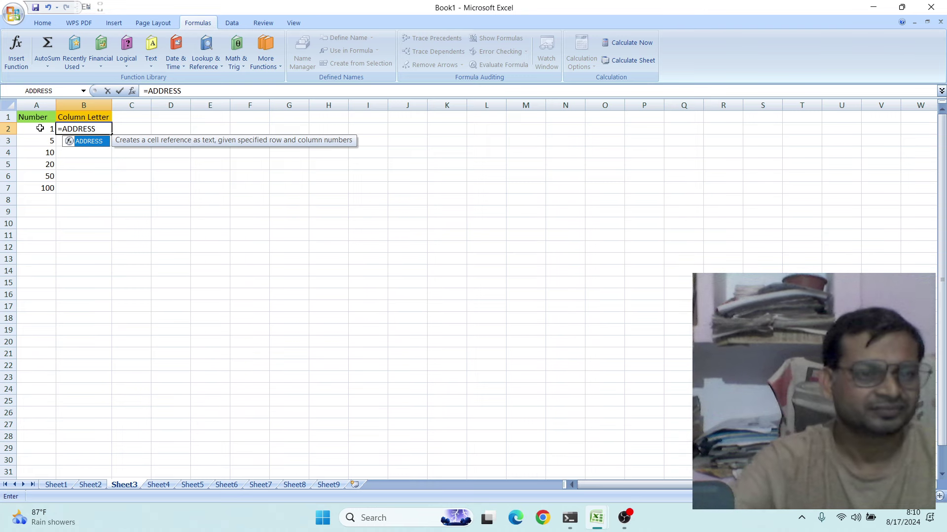
double_click(94, 142)
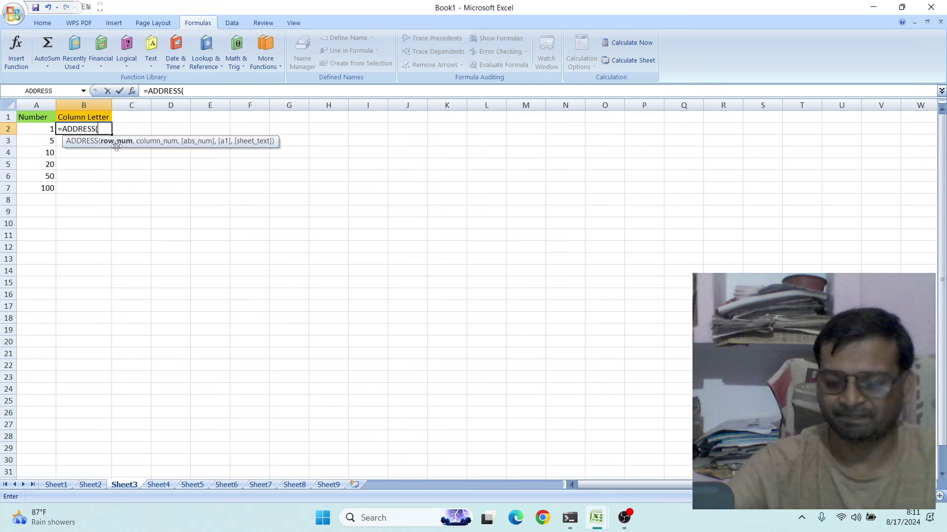
Step: Complete B2 as =ADDRESS(1,A2,4,1) so it returns A1
text(1)
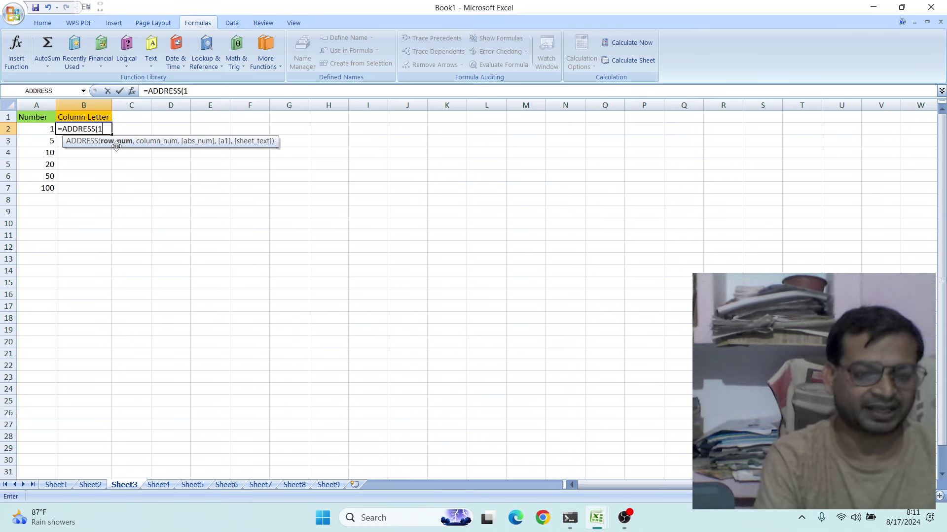
text(,)
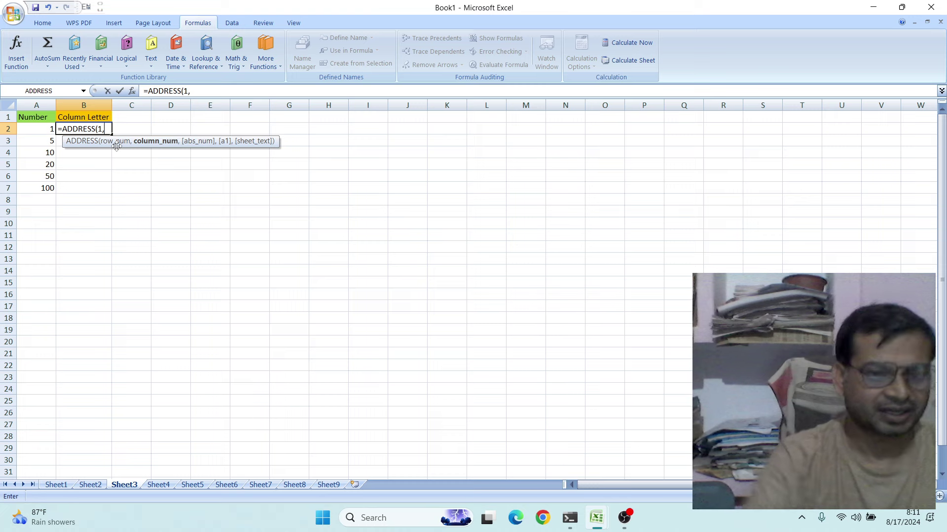
click(43, 128)
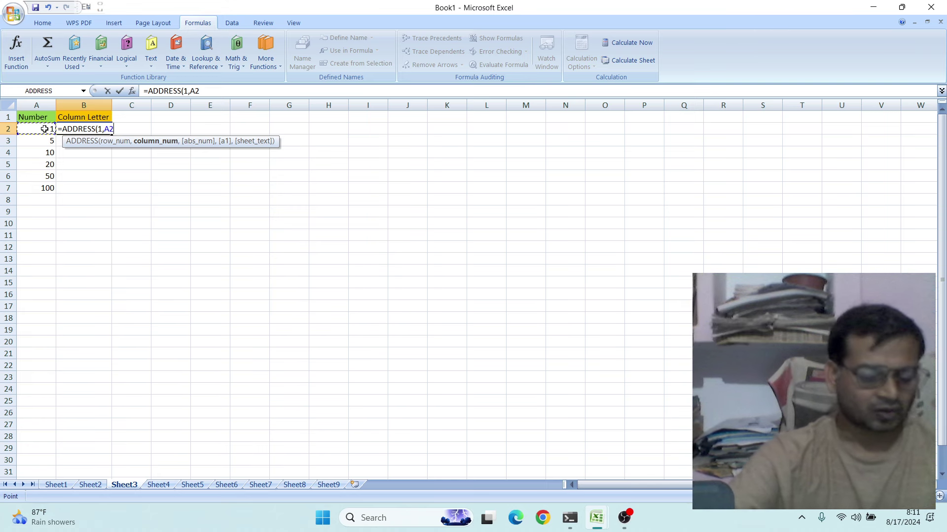
text(,4)
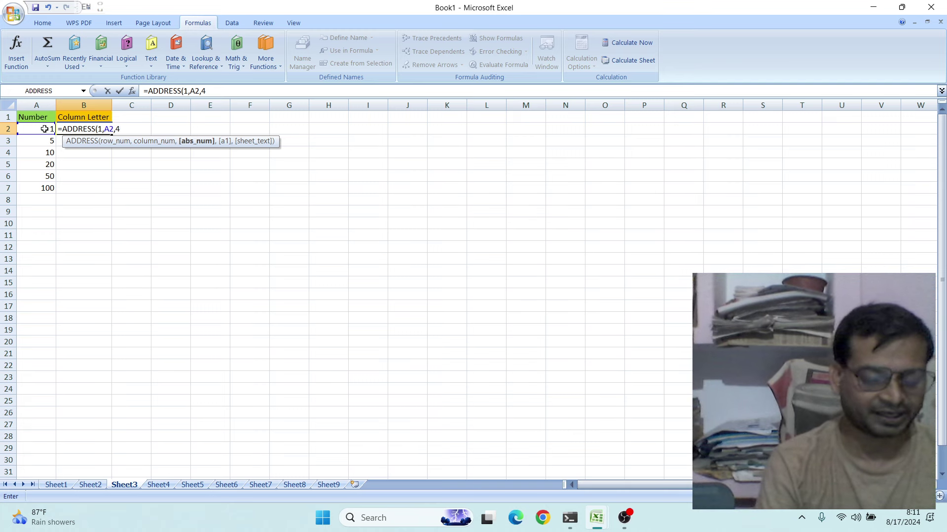
text(,1)
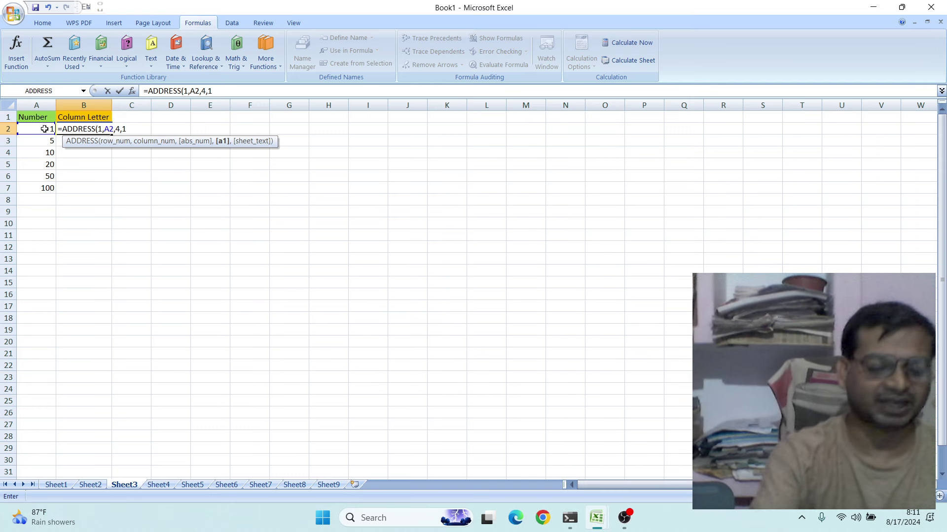
text())
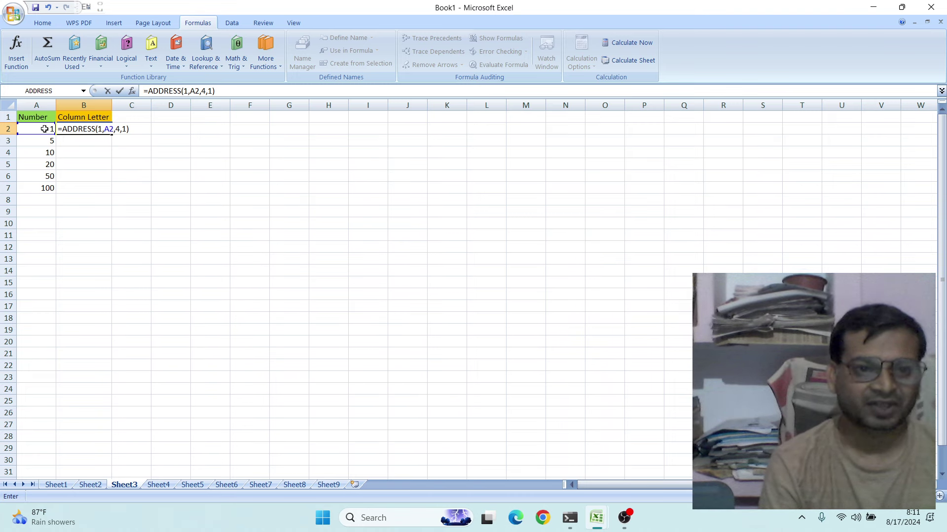
key(Return)
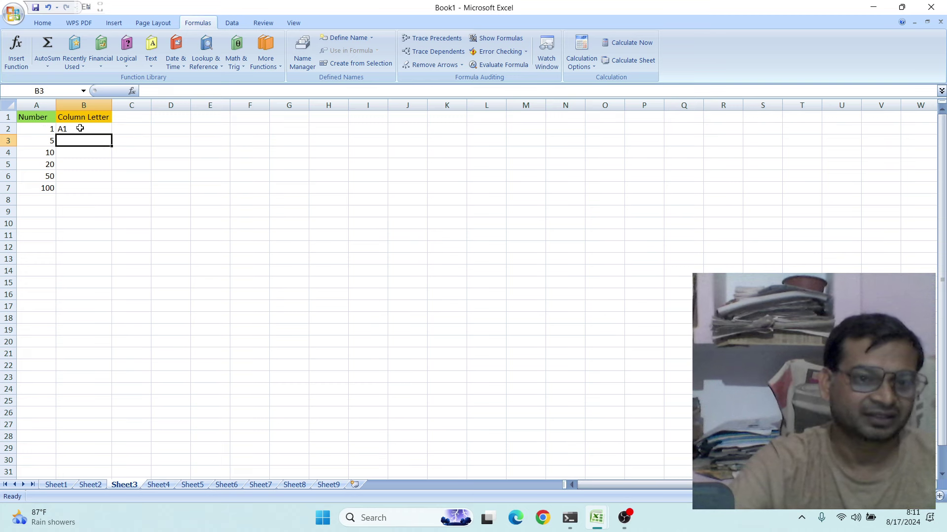
Step: Copy the B2 ADDRESS formula down to B7, giving A1, E1, J1, T1, AX1, CV1
click(84, 127)
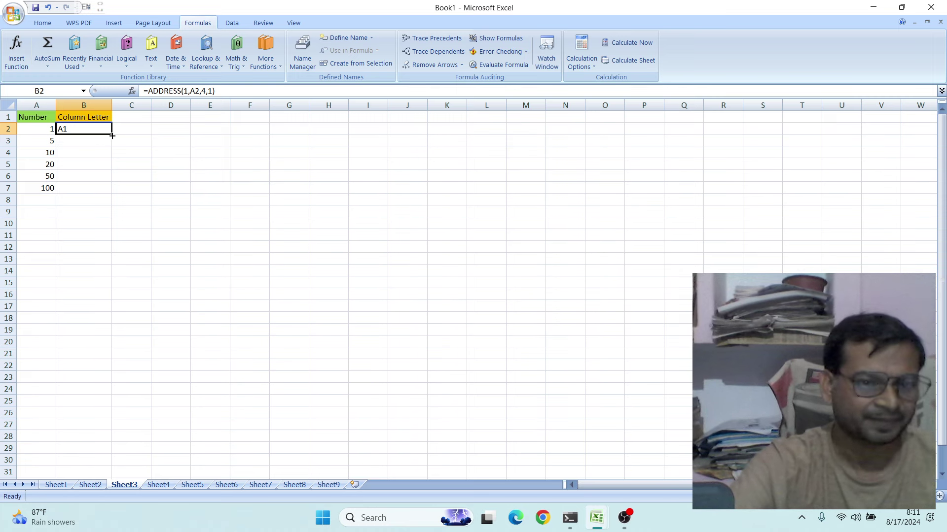
double_click(112, 135)
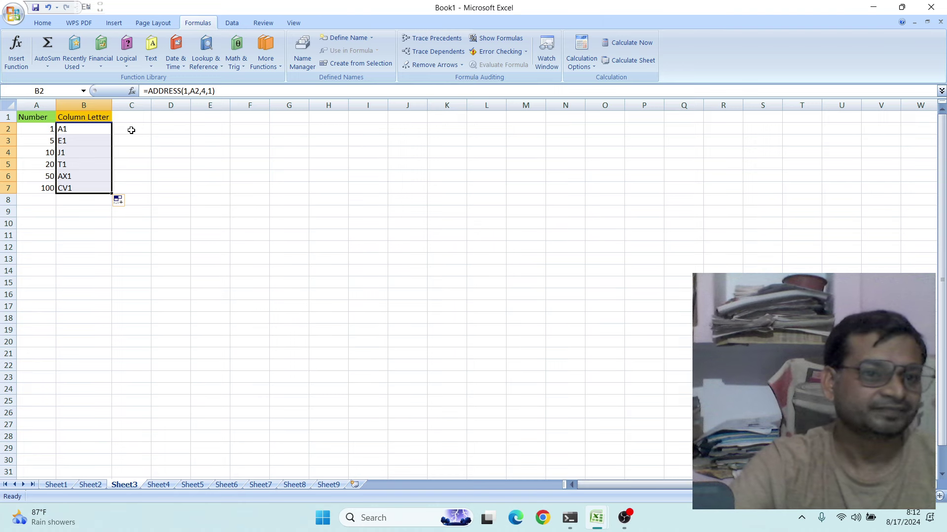
click(135, 128)
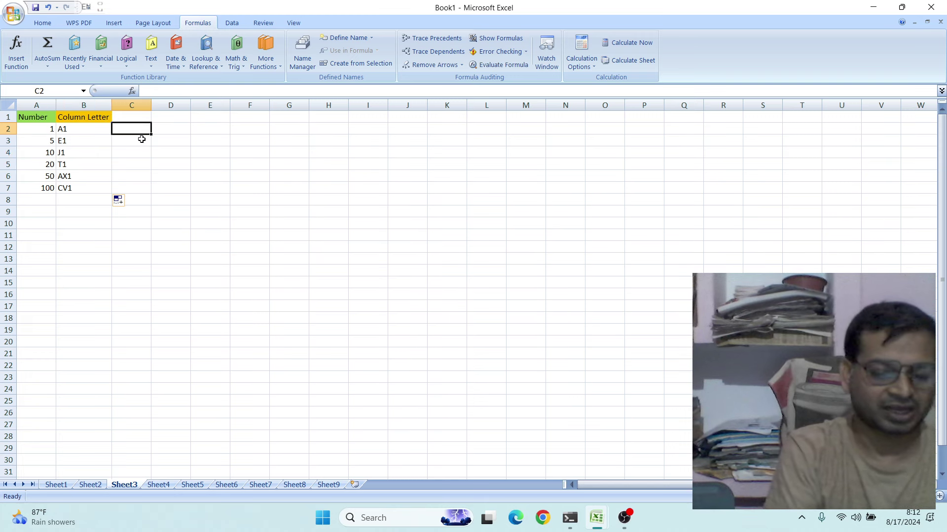
Step: Enter =SUBSTITUTE(ADDRESS(1,A2,4,1),"1","") in C2 so it shows the letter A
text(=)
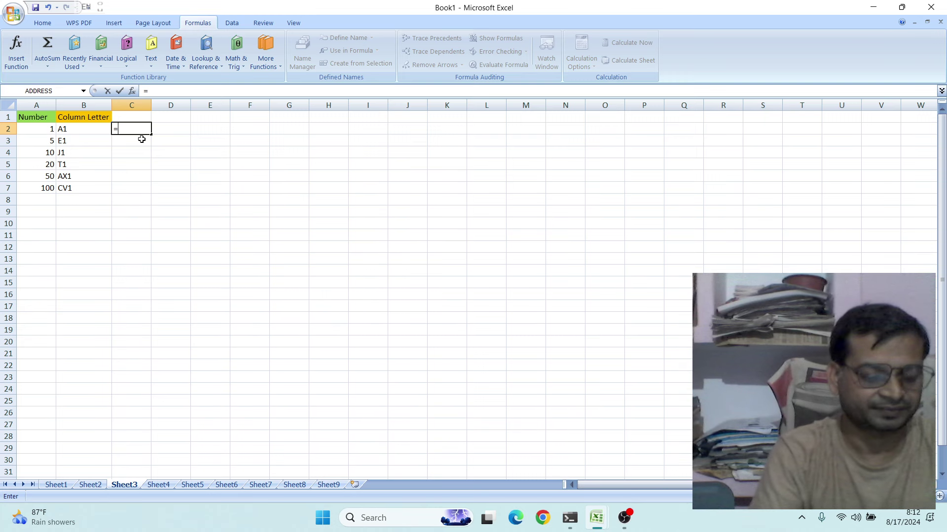
text(s)
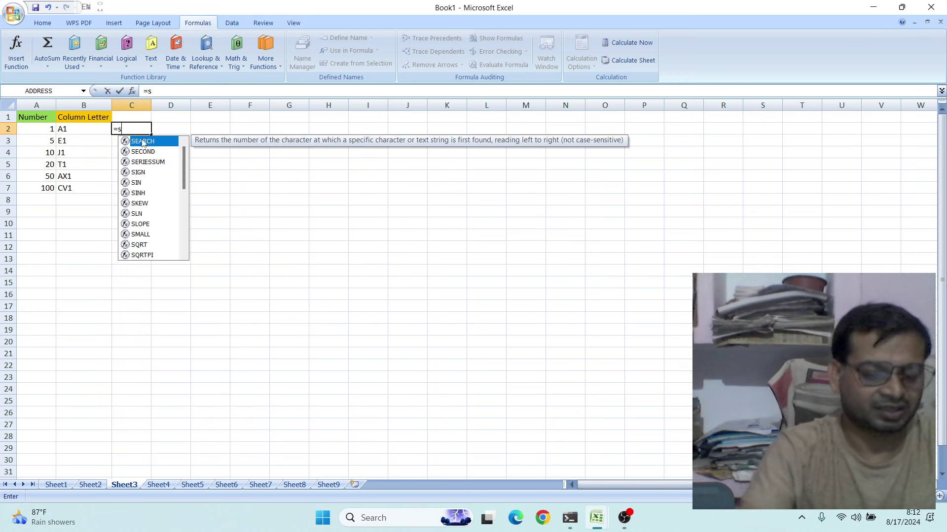
text(ub)
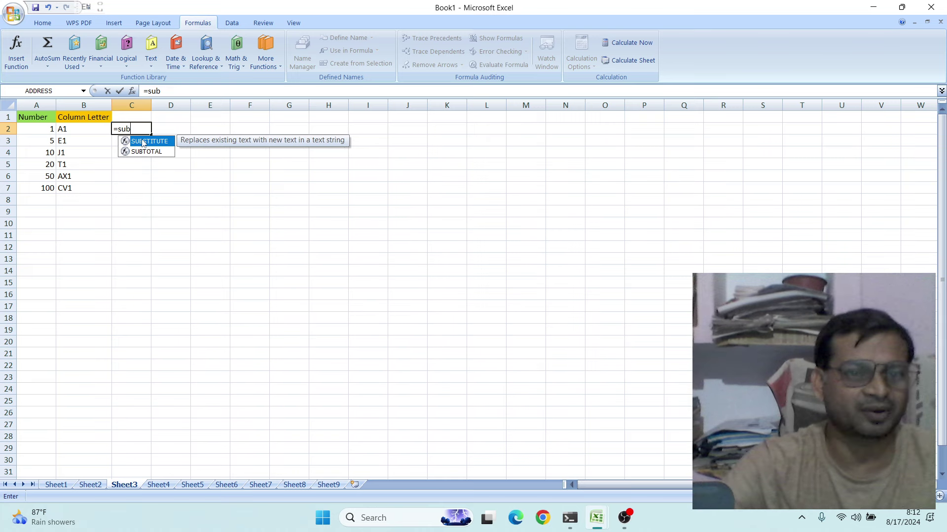
double_click(158, 144)
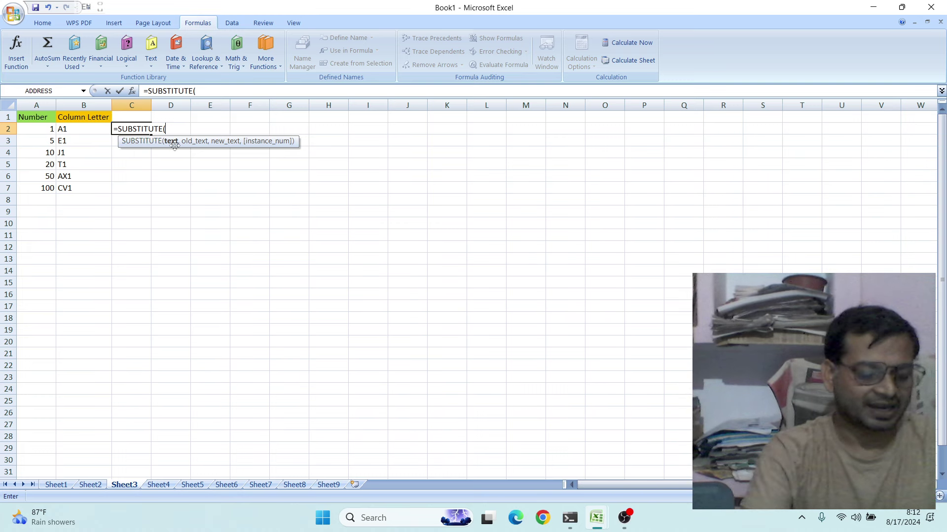
text(ad)
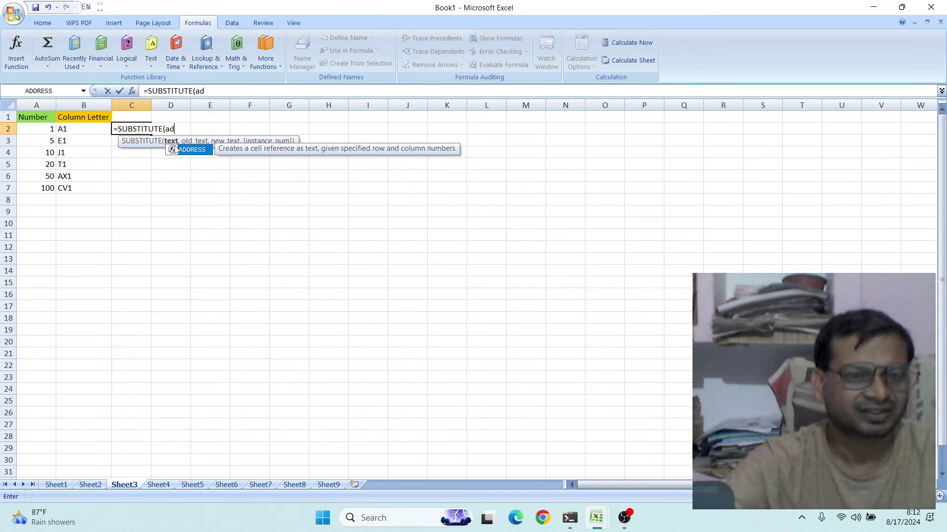
double_click(197, 150)
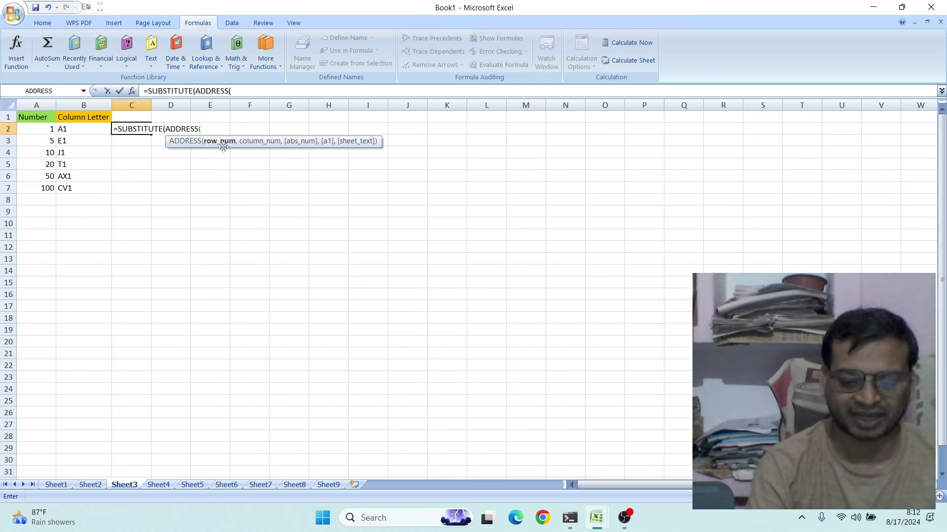
text(1)
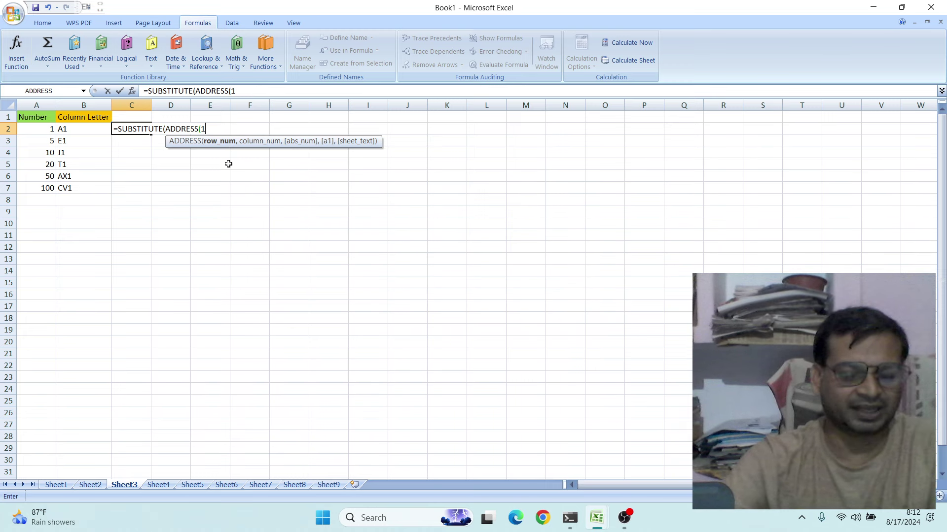
text(,)
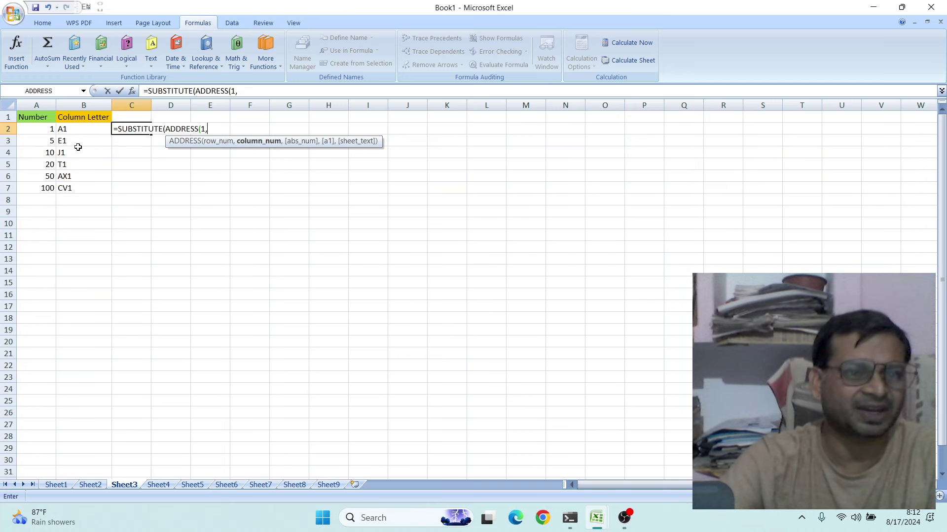
click(43, 129)
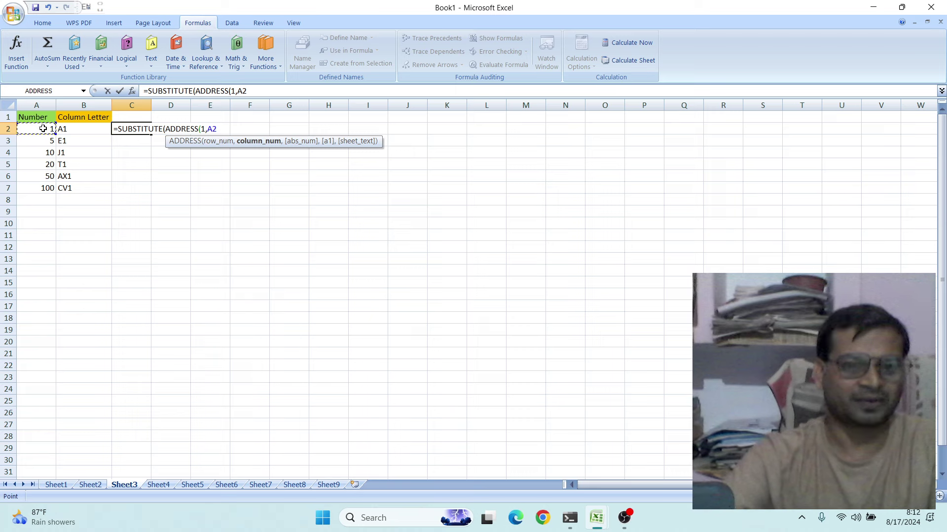
text(,)
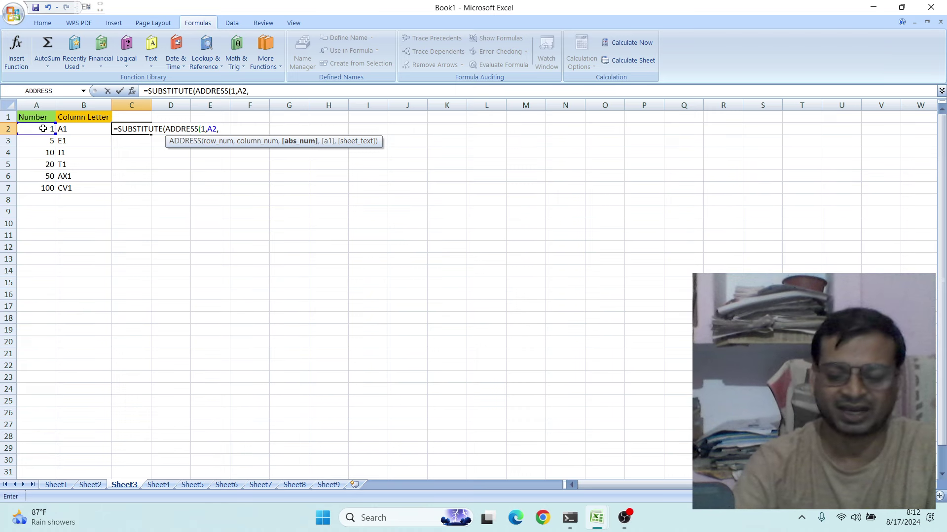
text(4)
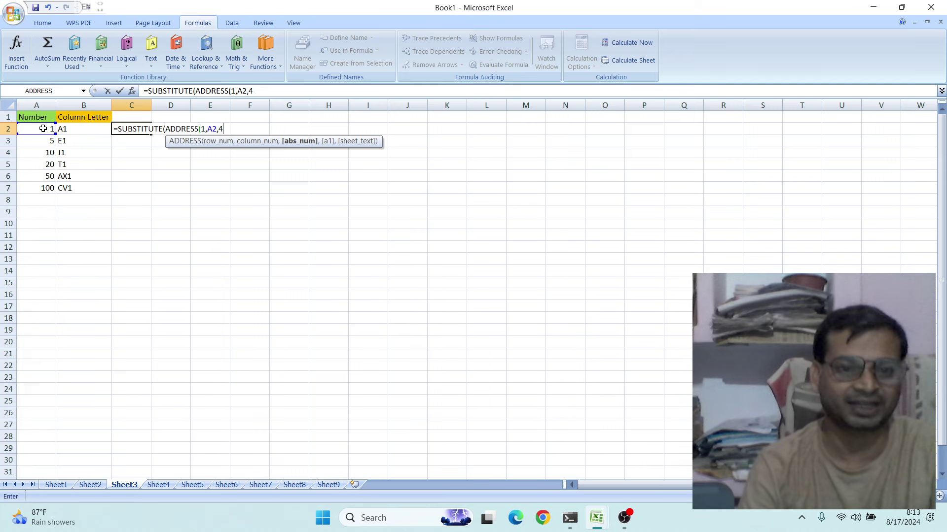
text(,1)
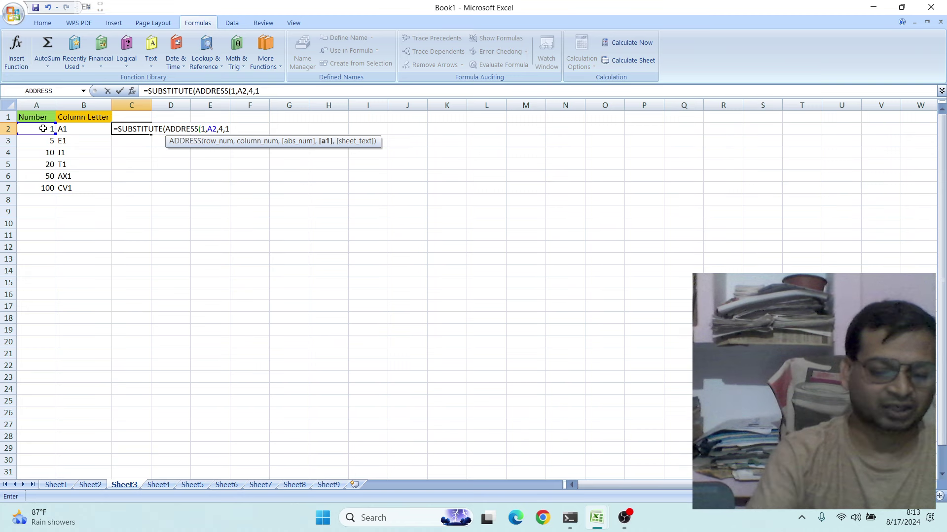
text())
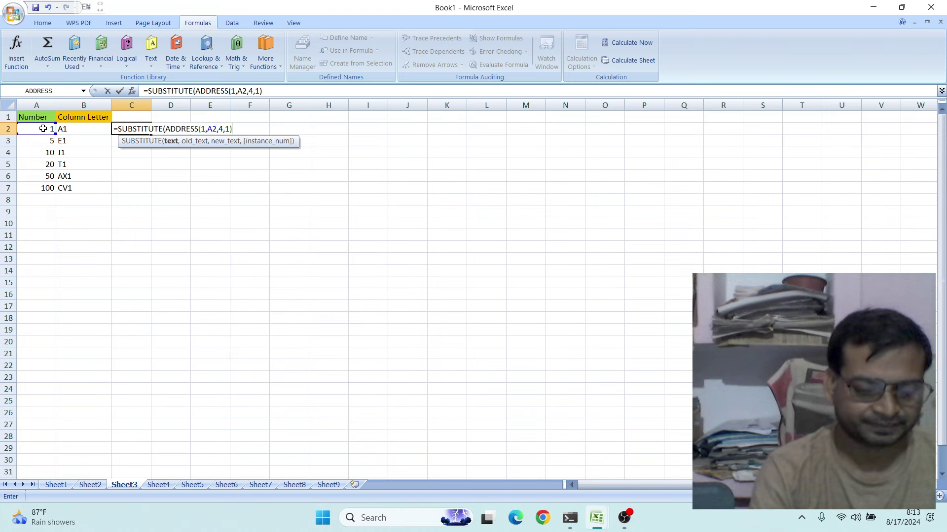
text(,)
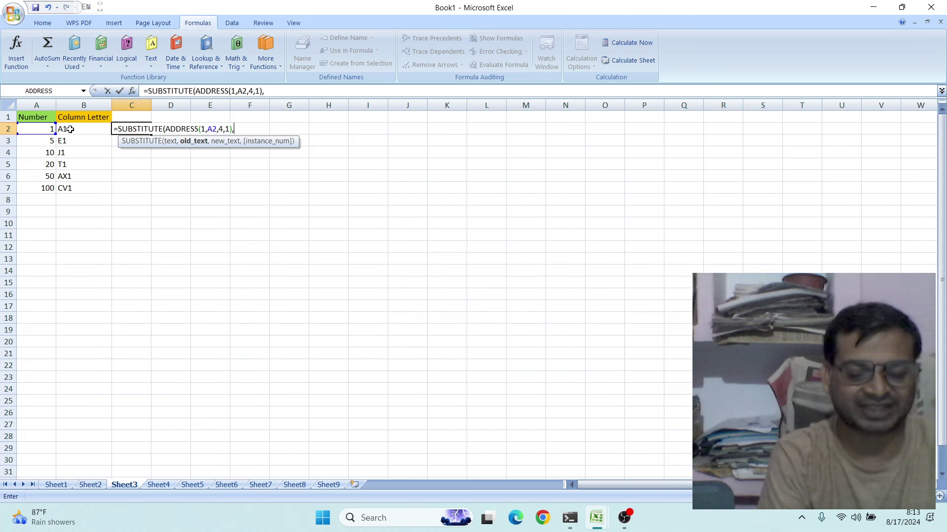
text("1)
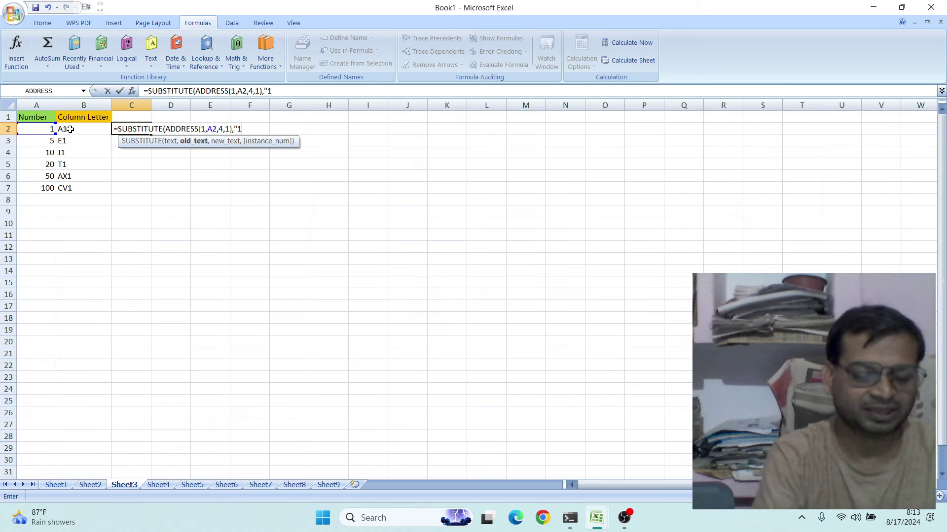
text(")
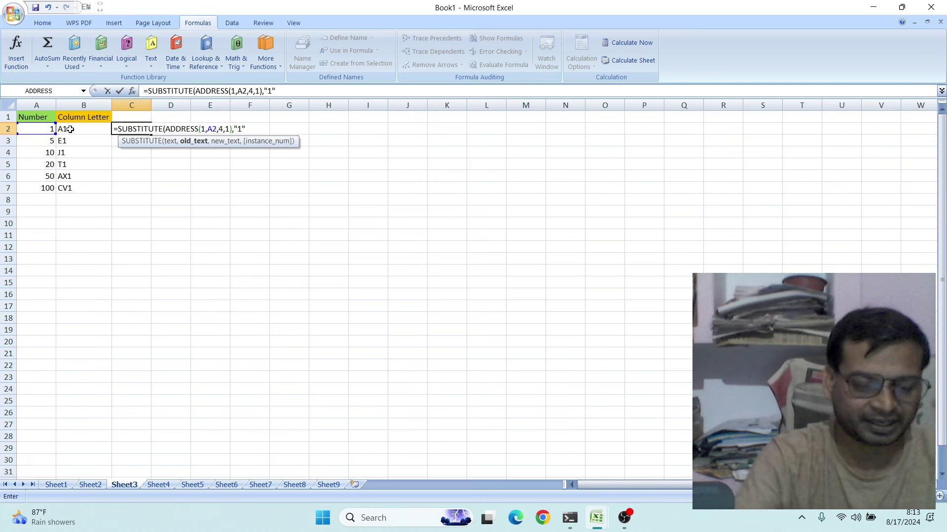
text(,)
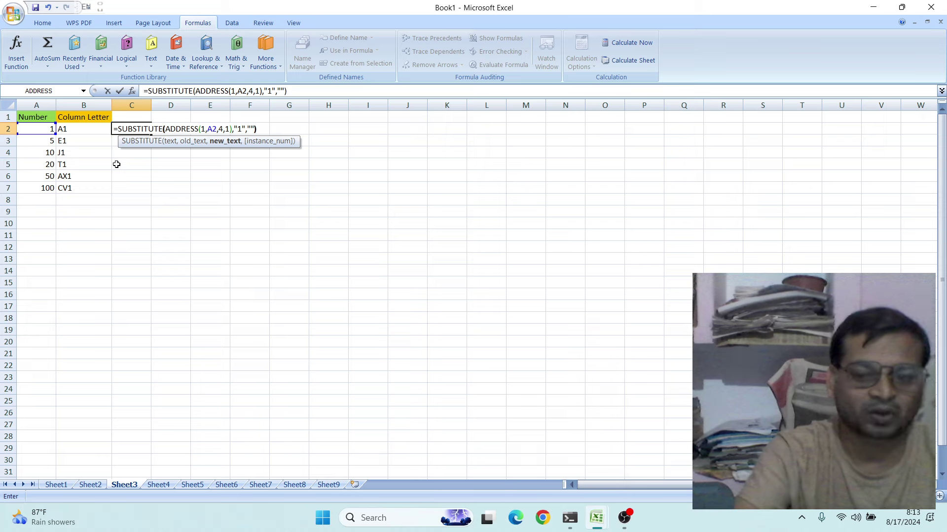
text())
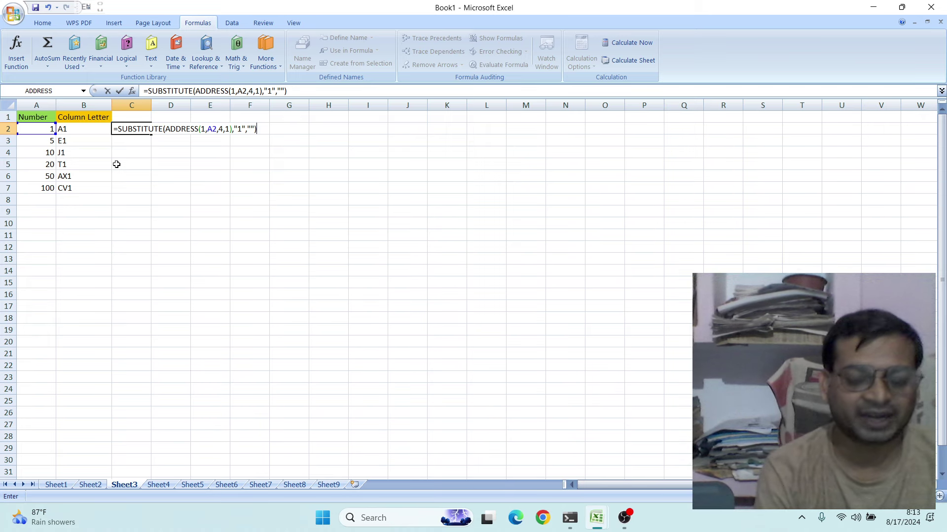
key(Return)
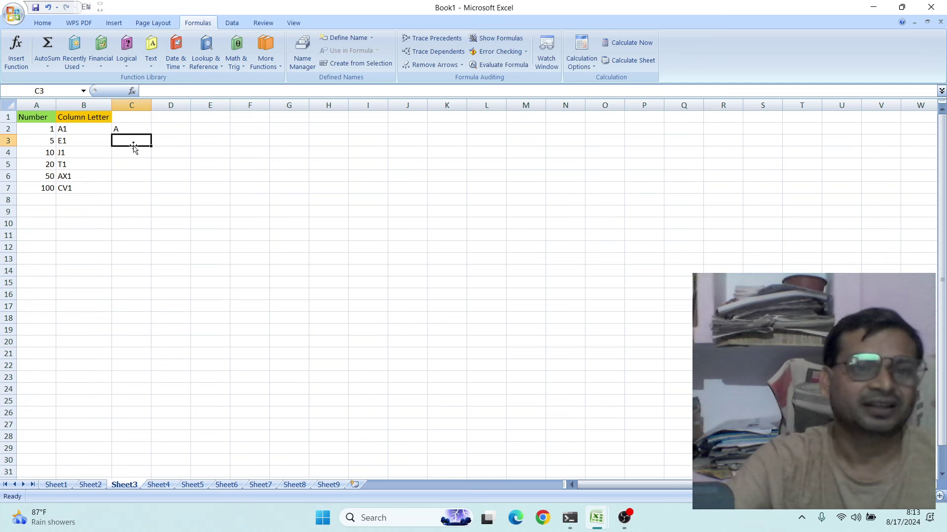
Step: Fill the C2 column-letter formula down to C7, showing A, E, J, T, AX, CV
click(127, 129)
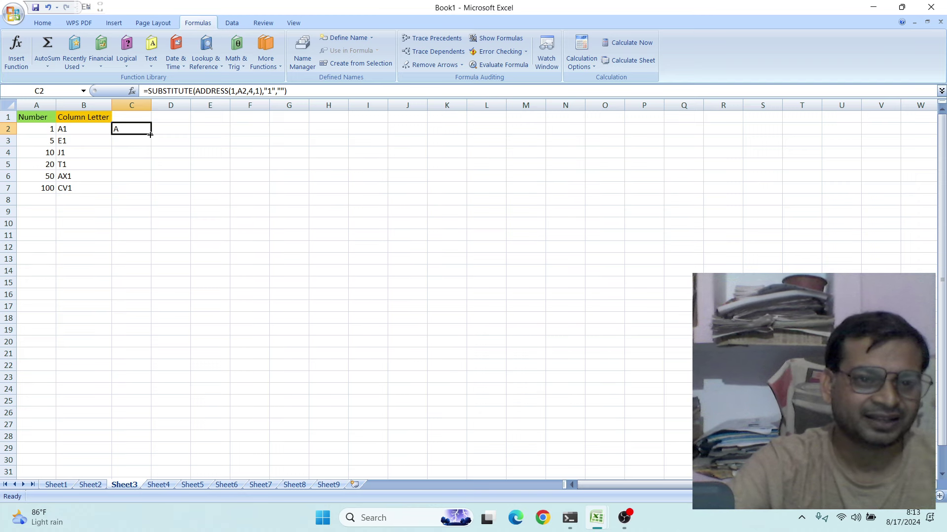
double_click(150, 134)
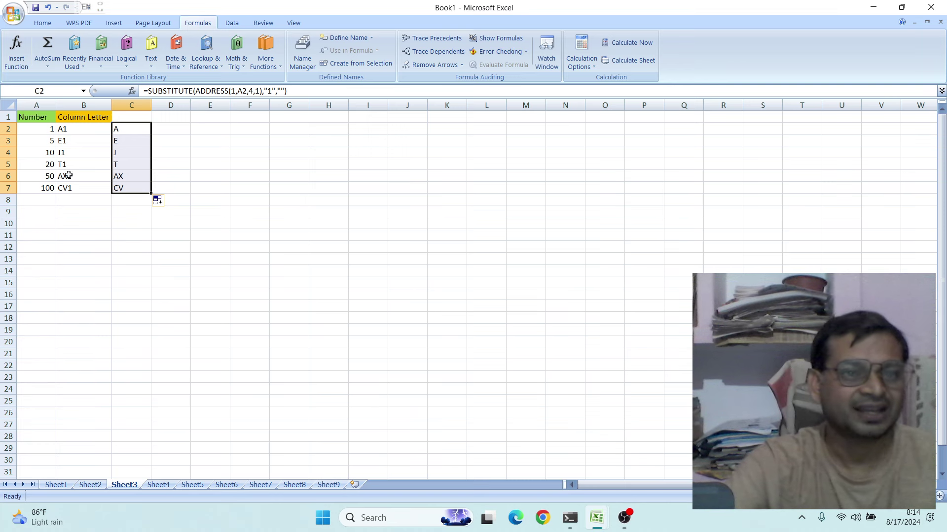
click(49, 140)
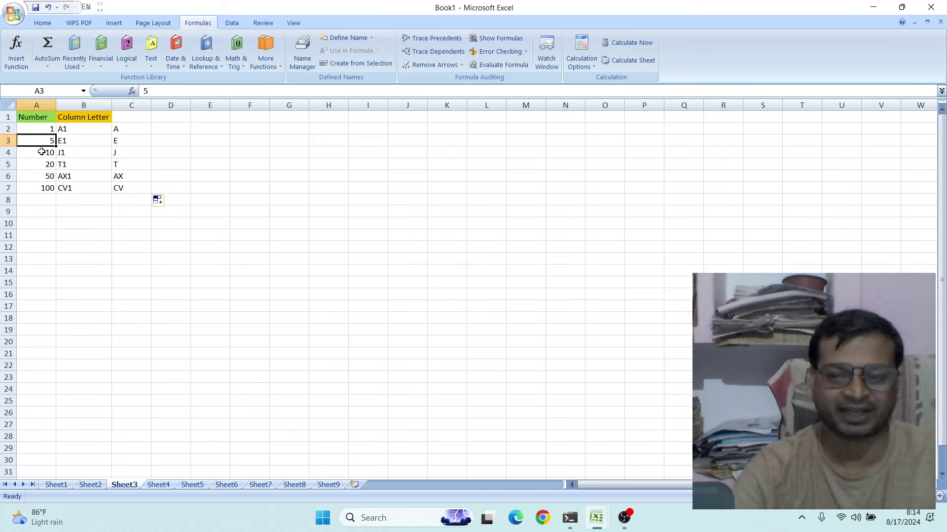
Step: Change A3 to 2, then 3, and finally 4, so its letter becomes D
text(2)
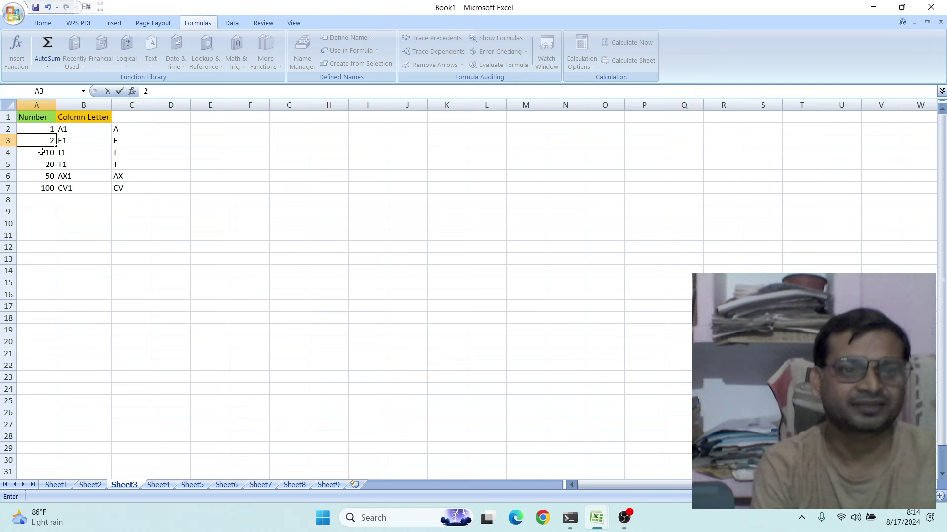
key(Return)
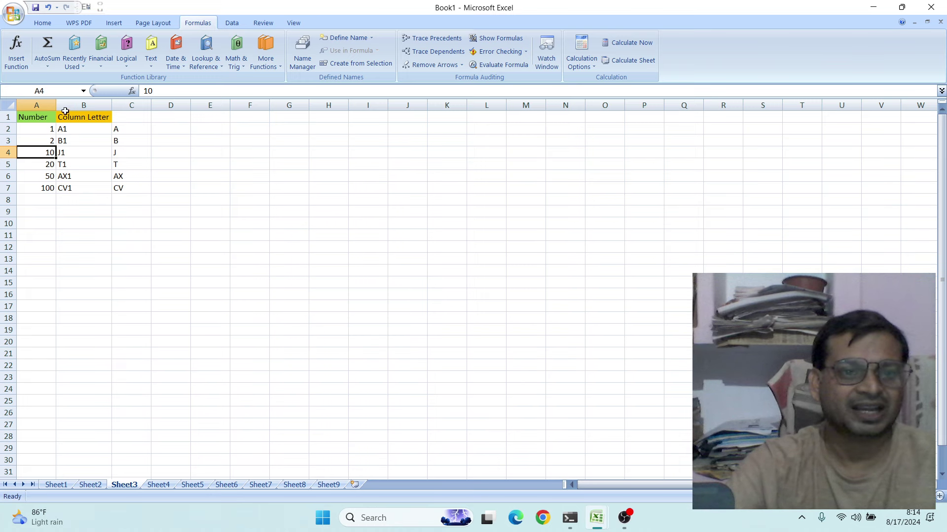
click(51, 142)
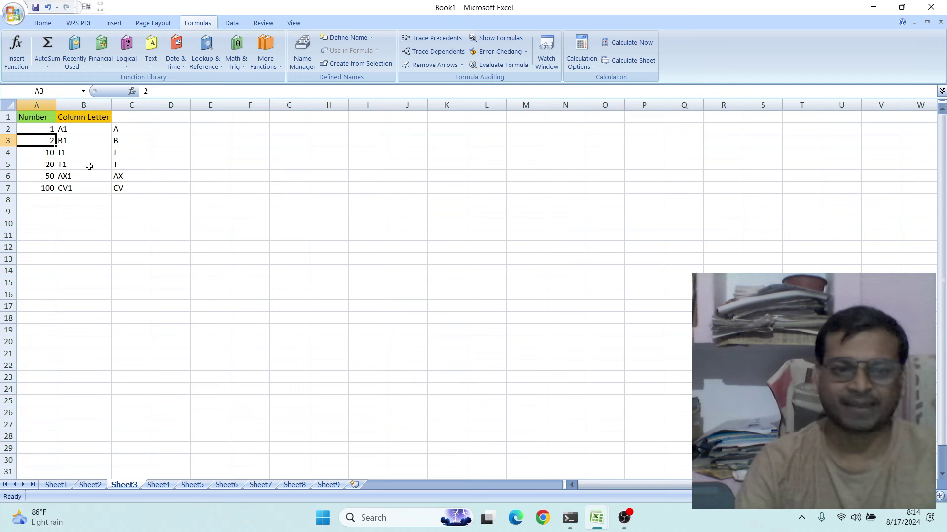
text(3)
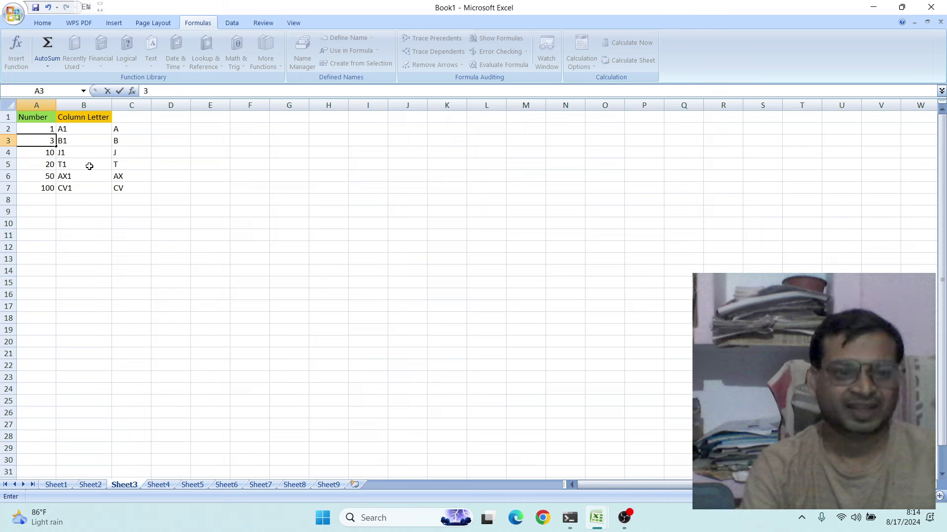
key(Return)
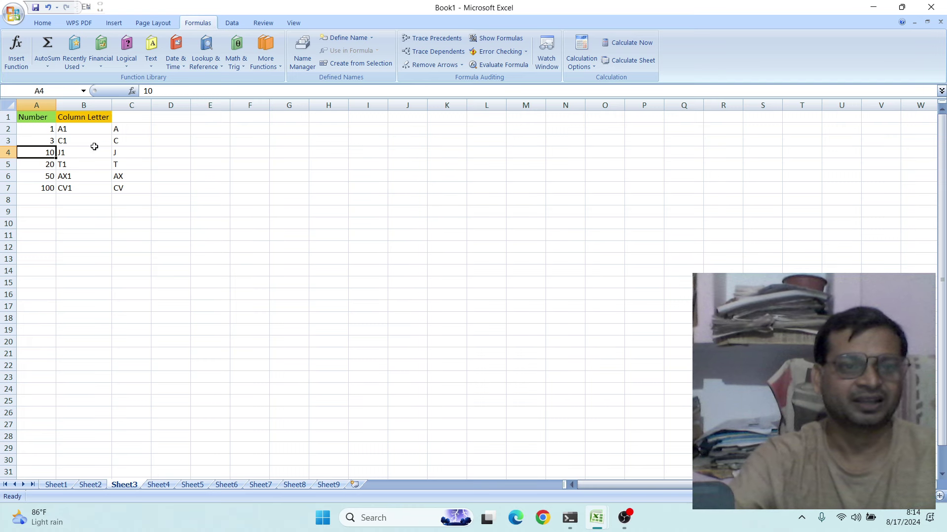
click(50, 142)
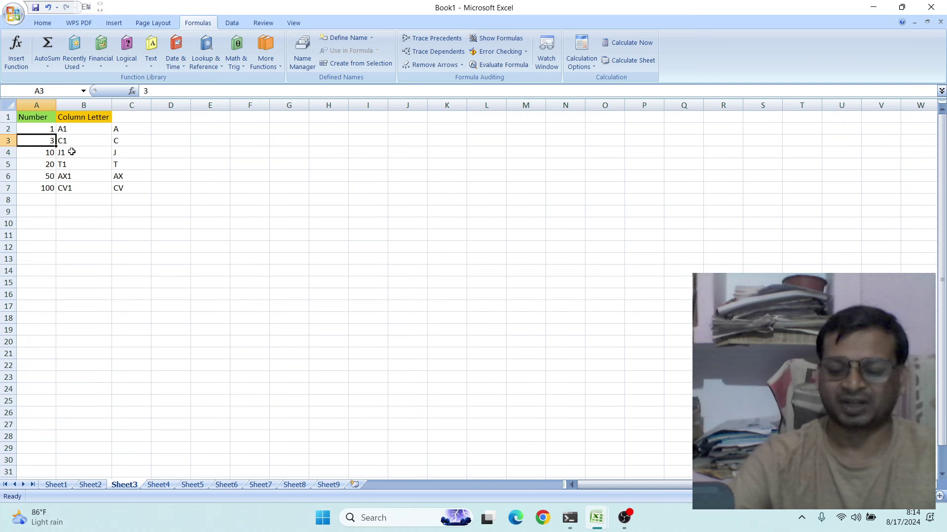
text(4)
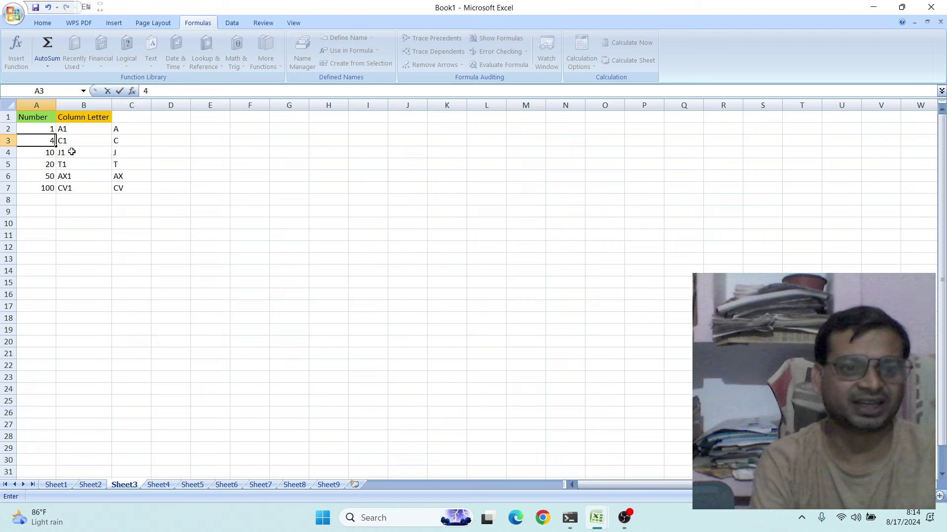
key(Return)
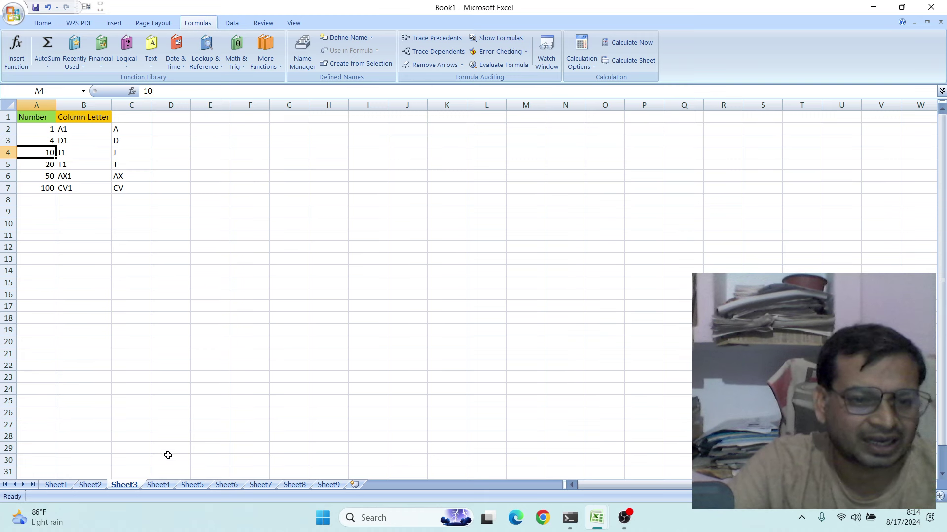
Step: On Sheet4, enter =ADDRESS(1,COLUMN(),4,1) in B3 to return B1
click(159, 485)
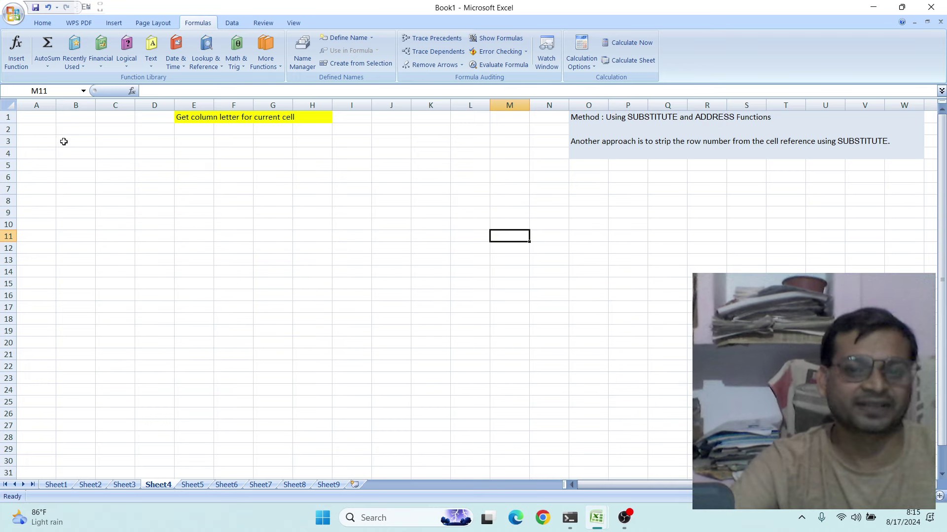
click(79, 141)
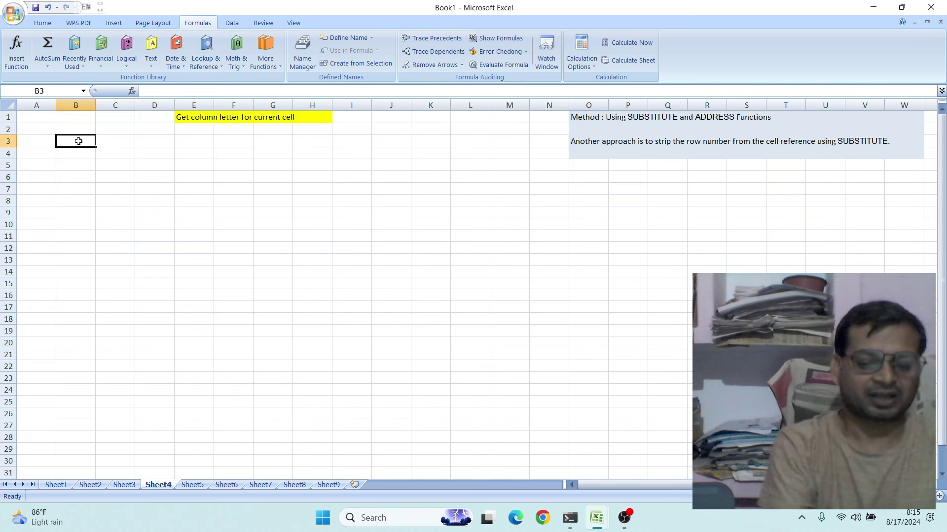
text(=)
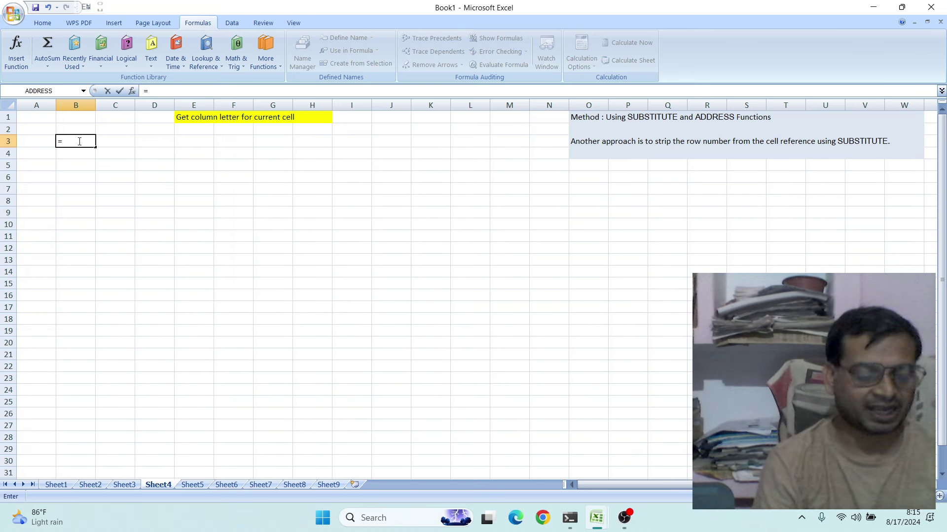
text(a)
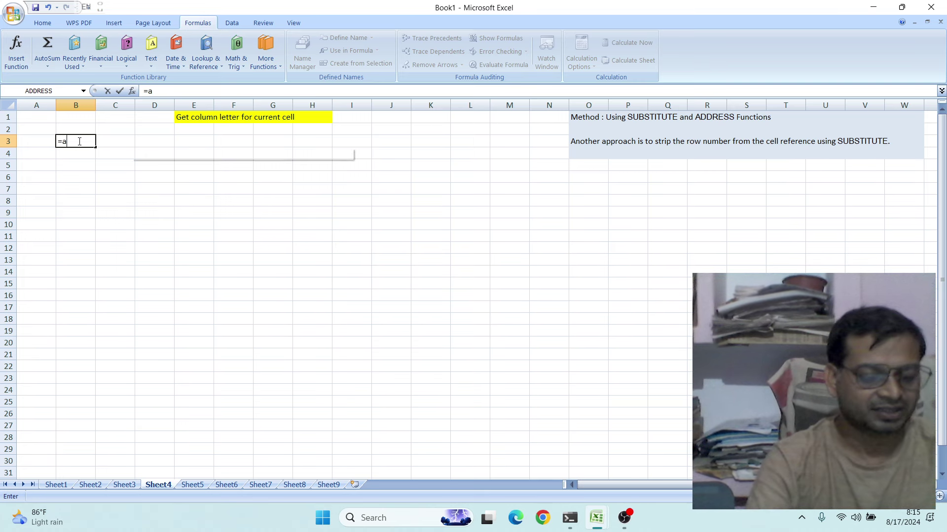
text(d)
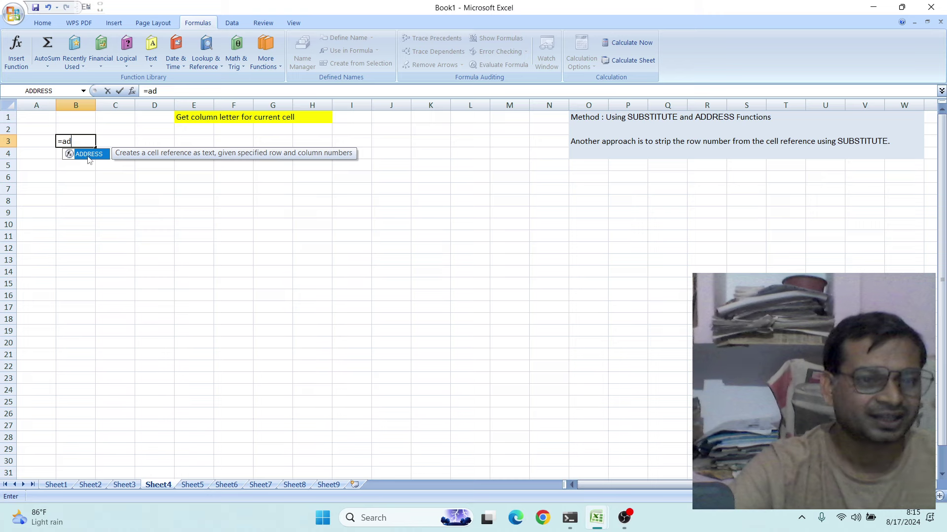
double_click(88, 155)
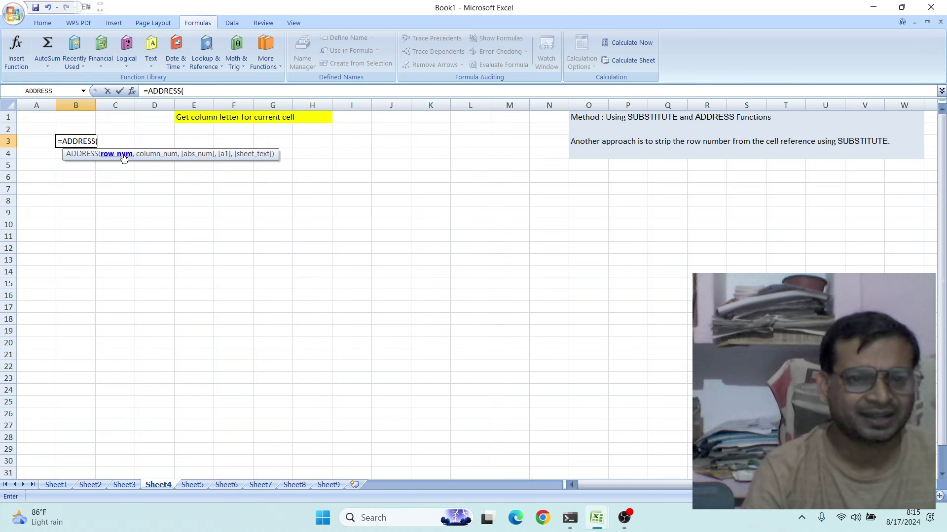
text(1)
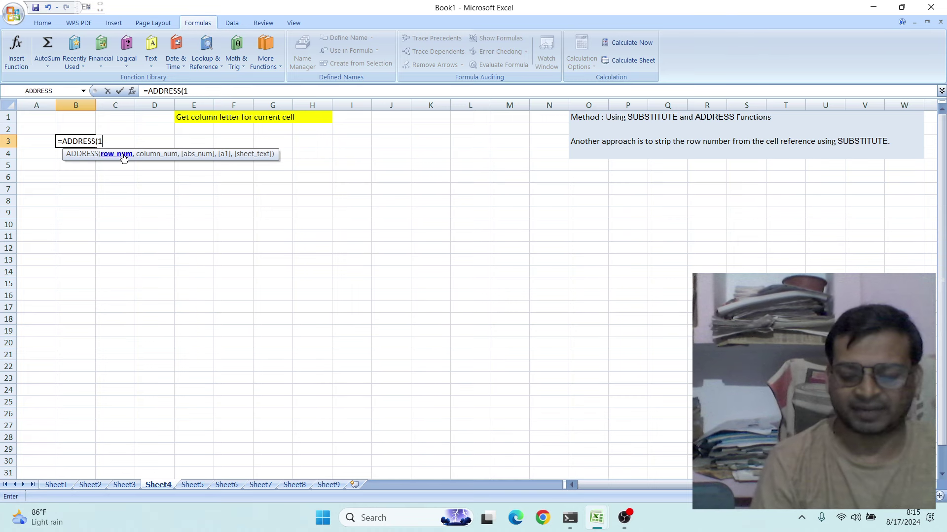
text(,col)
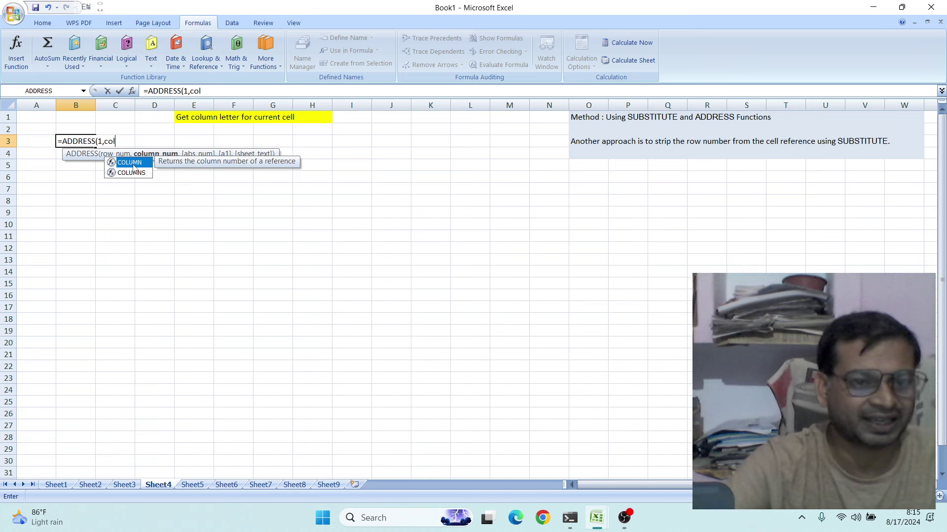
double_click(133, 166)
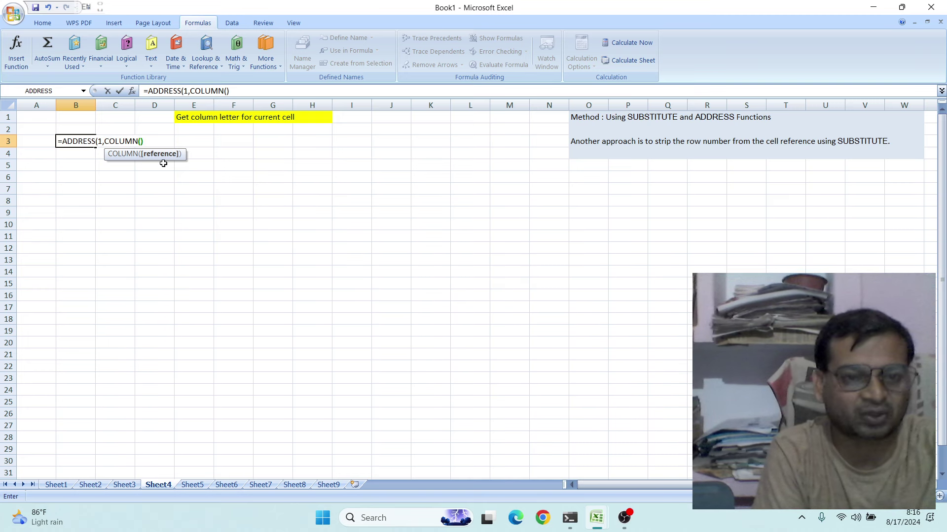
key(Right)
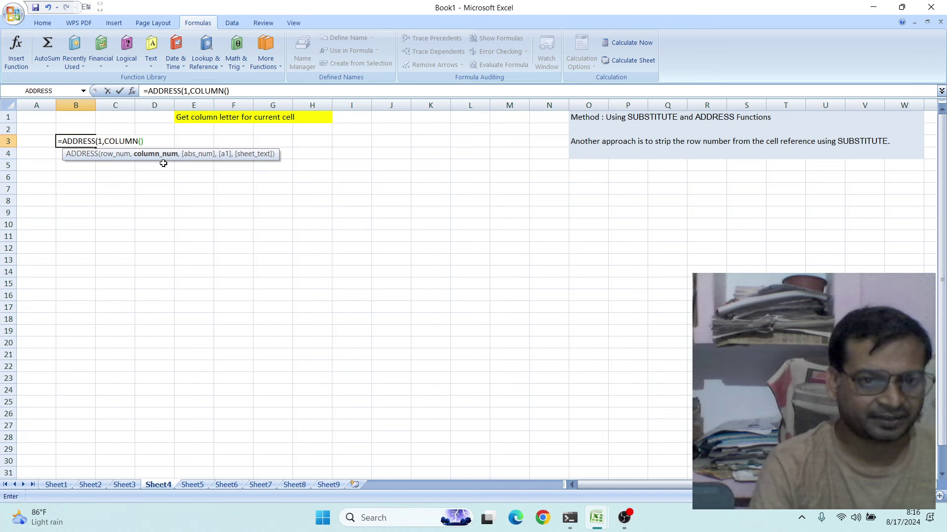
text(,4)
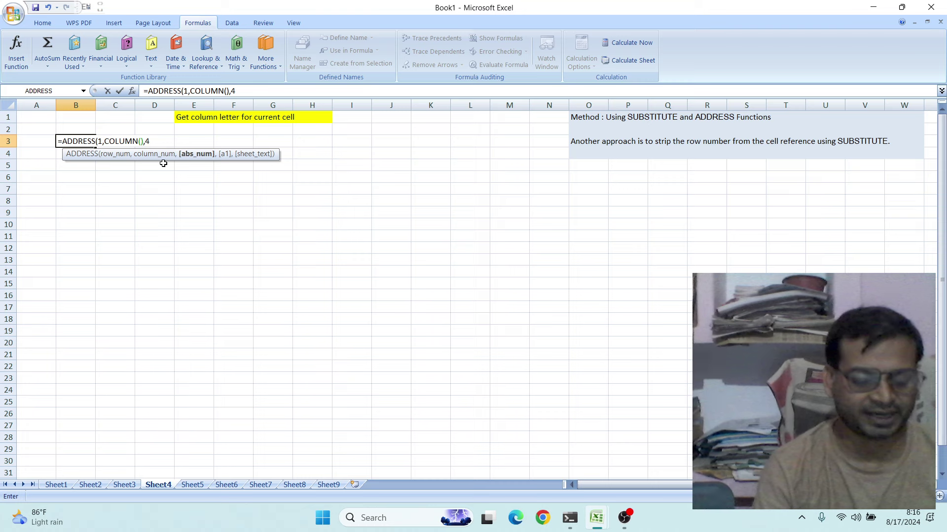
text(,)
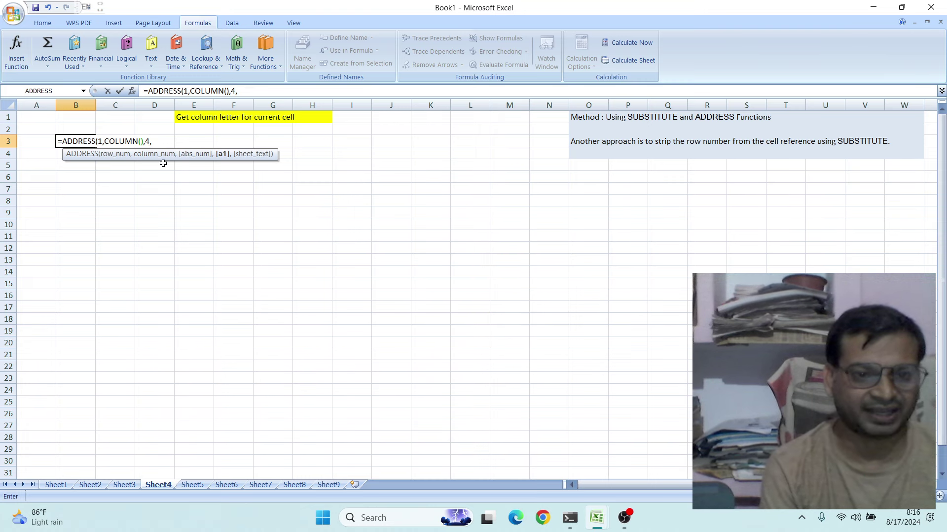
text(1)
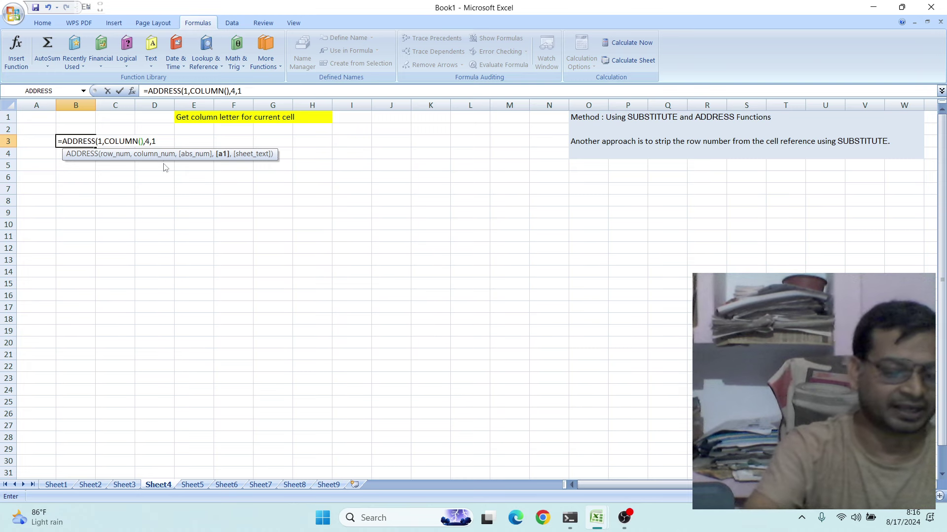
text())
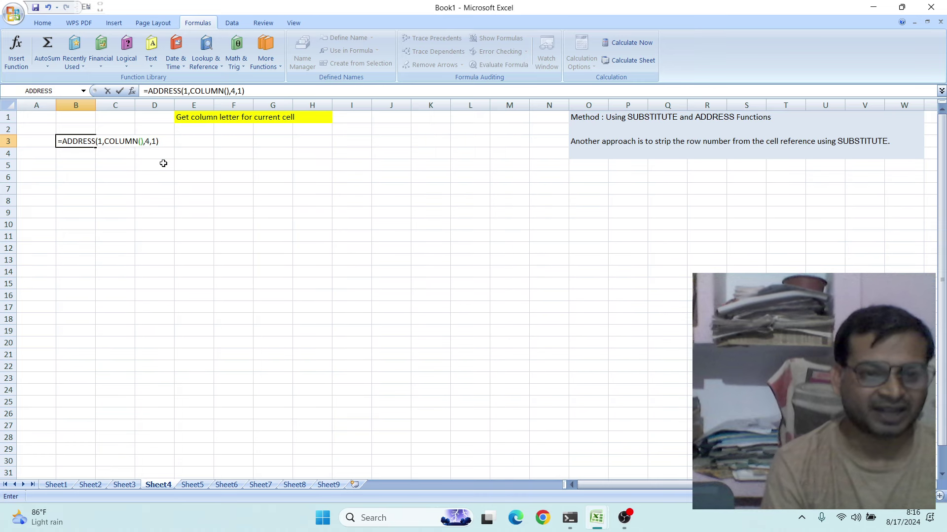
key(Return)
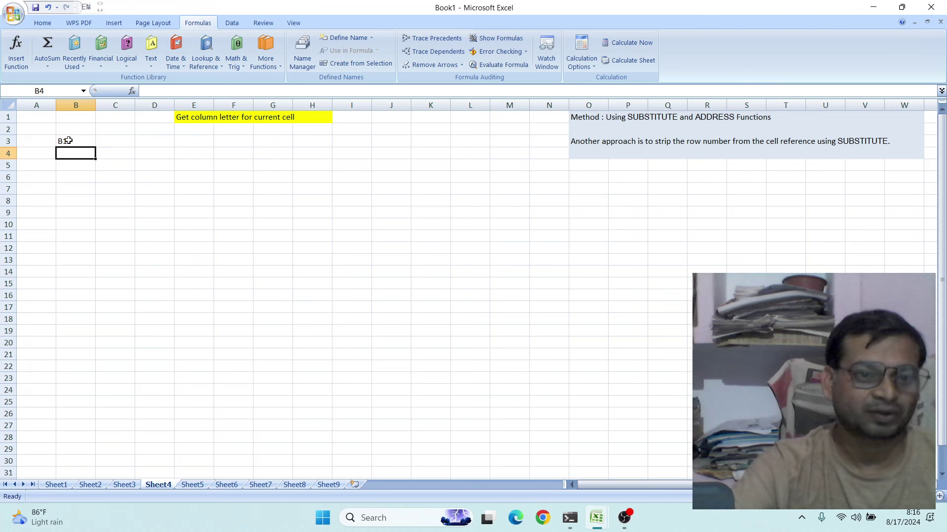
Step: Wrap B3's ADDRESS formula in SUBSTITUTE(...,"1","") so it shows only B
click(69, 140)
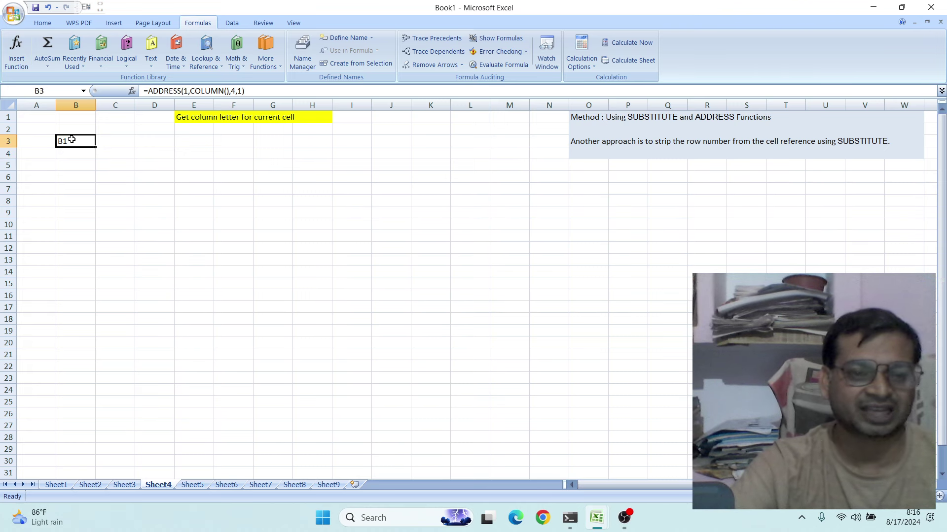
click(149, 91)
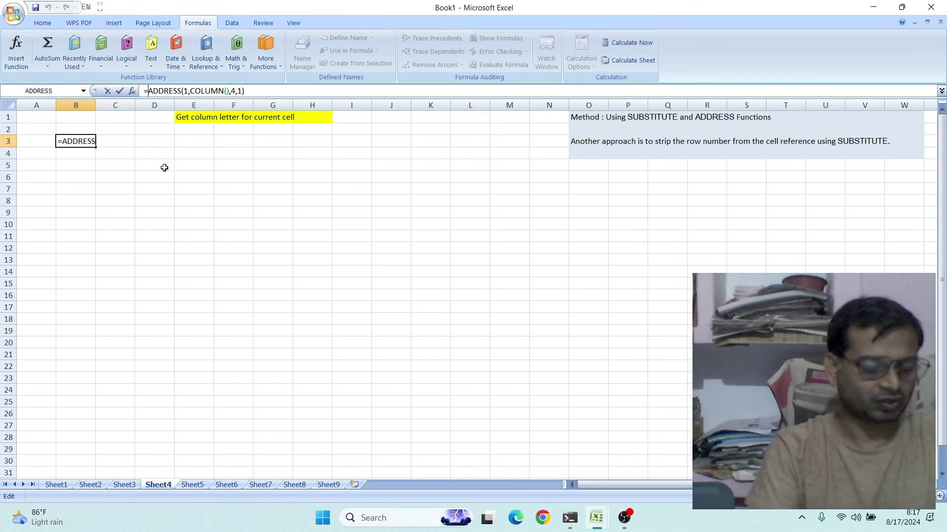
text(su)
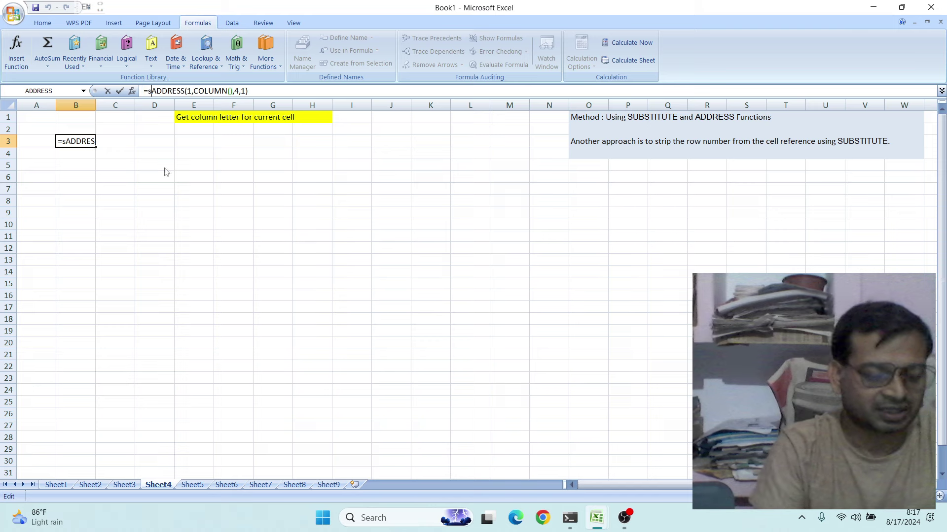
text(b)
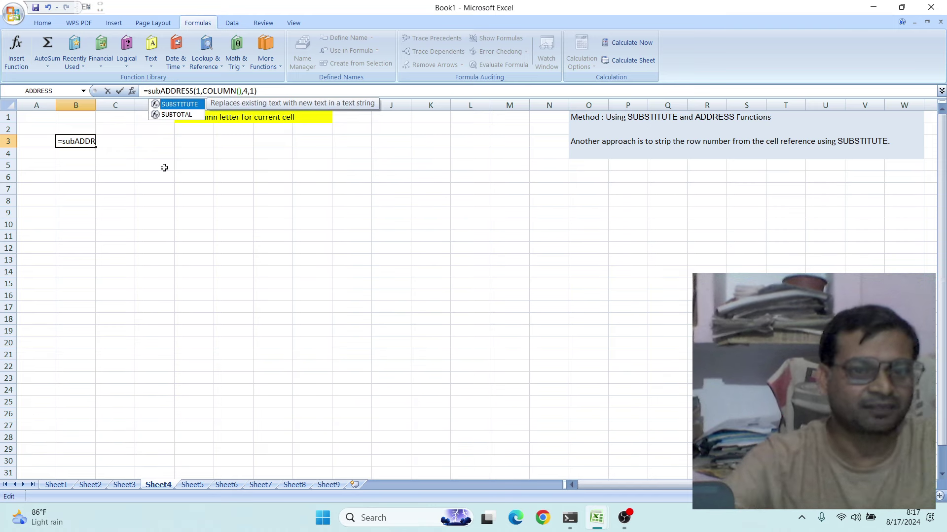
double_click(184, 107)
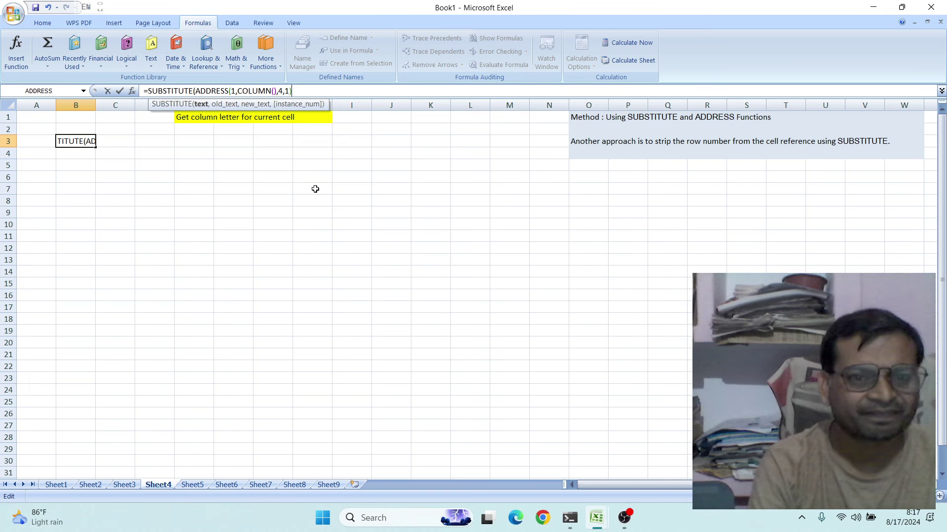
text(,)
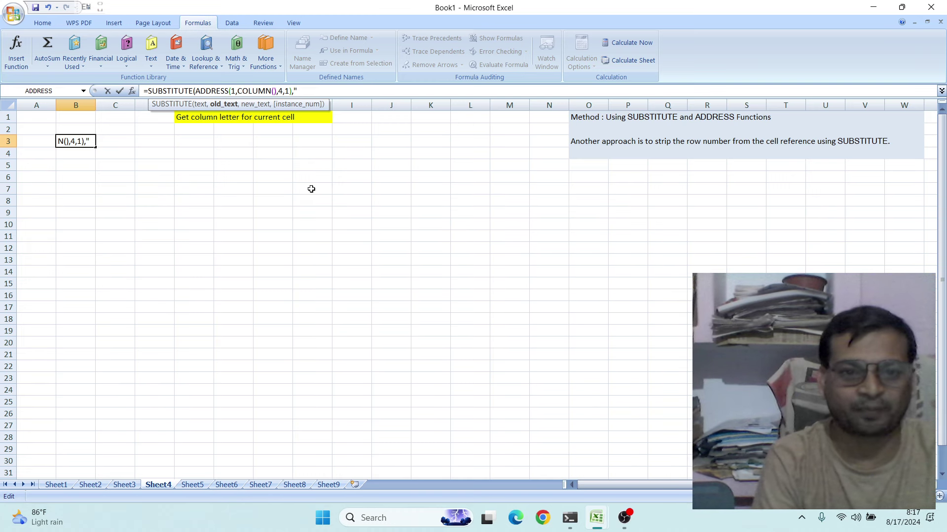
text(1)
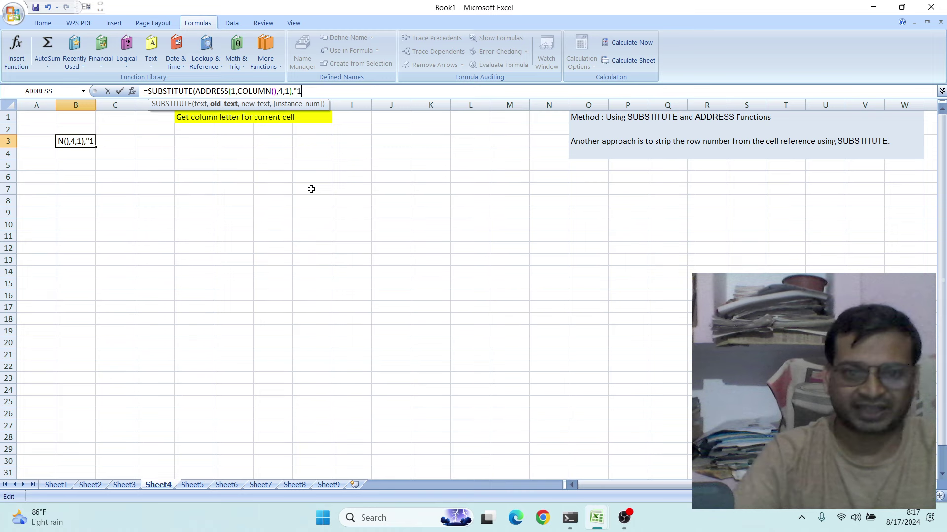
text(")
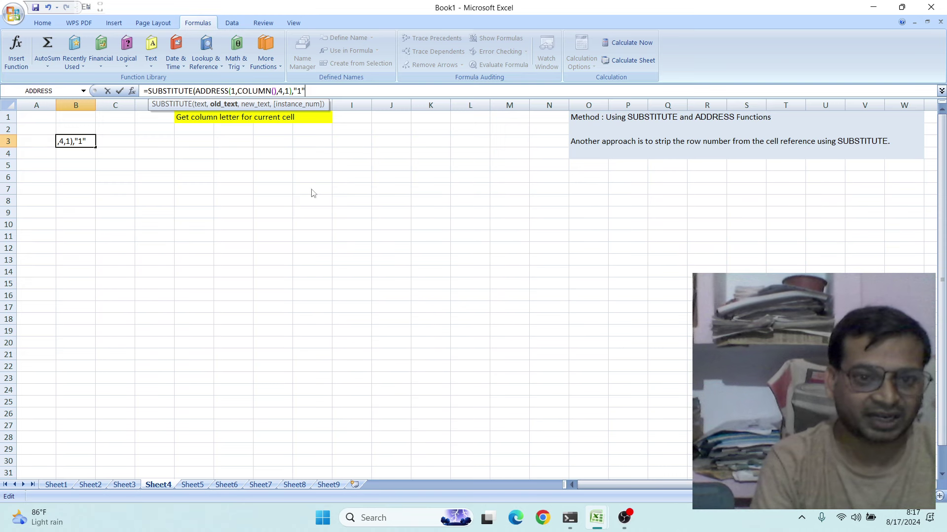
text(,)
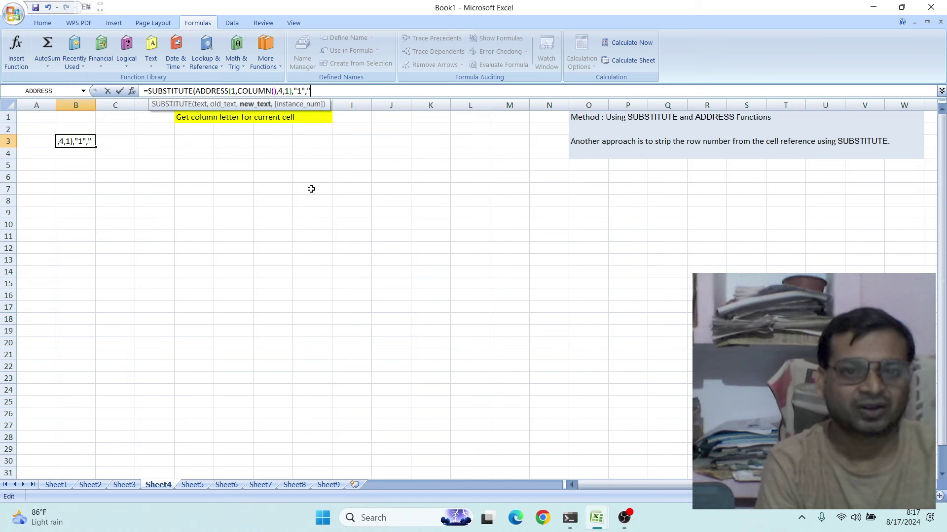
text(")
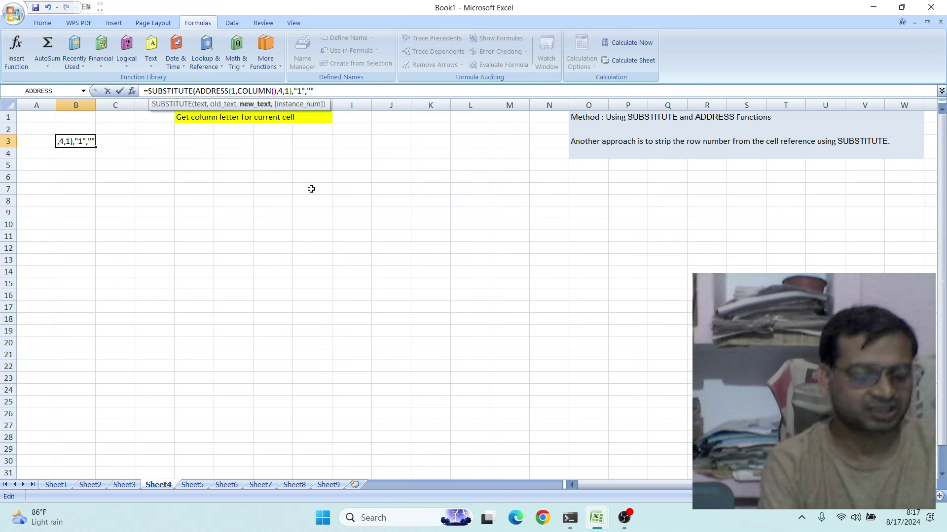
text())
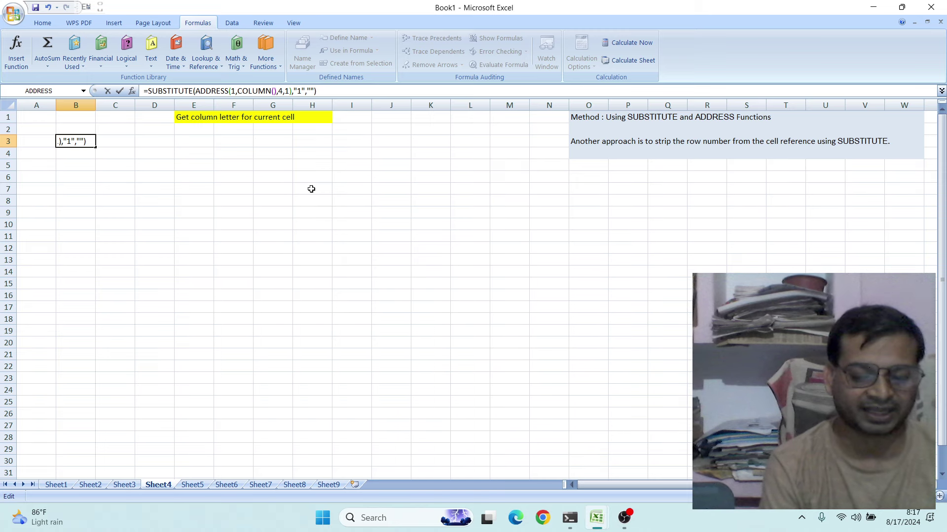
key(Return)
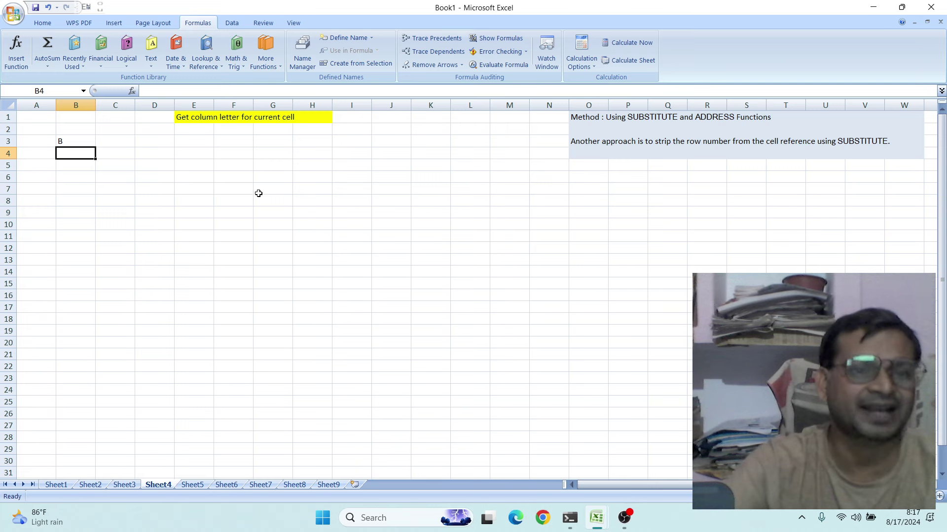
Step: Copy B3's column-letter formula across to M3, showing letters B through M
click(68, 142)
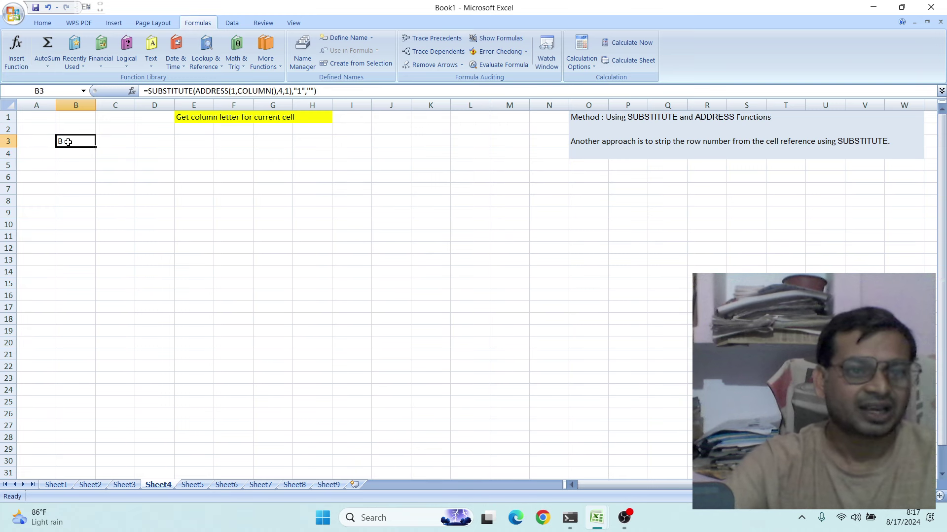
drag(96, 148, 519, 146)
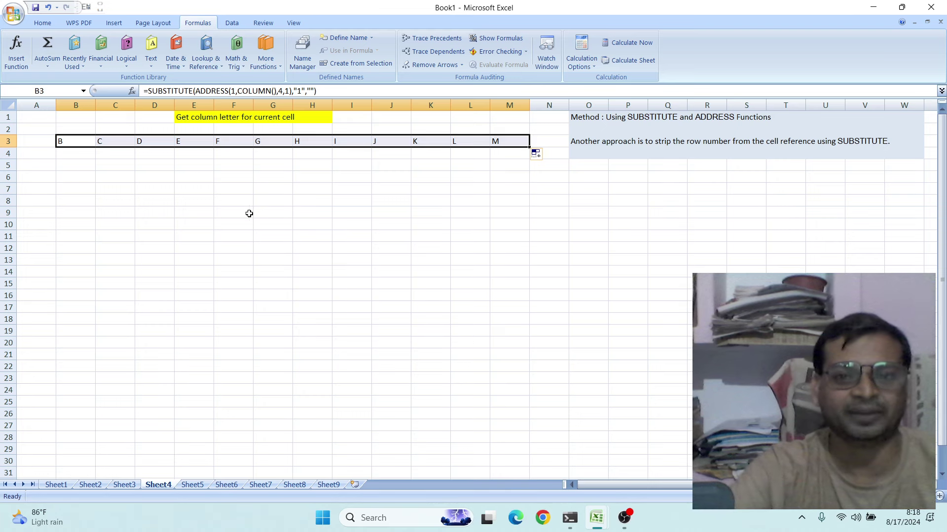
click(68, 164)
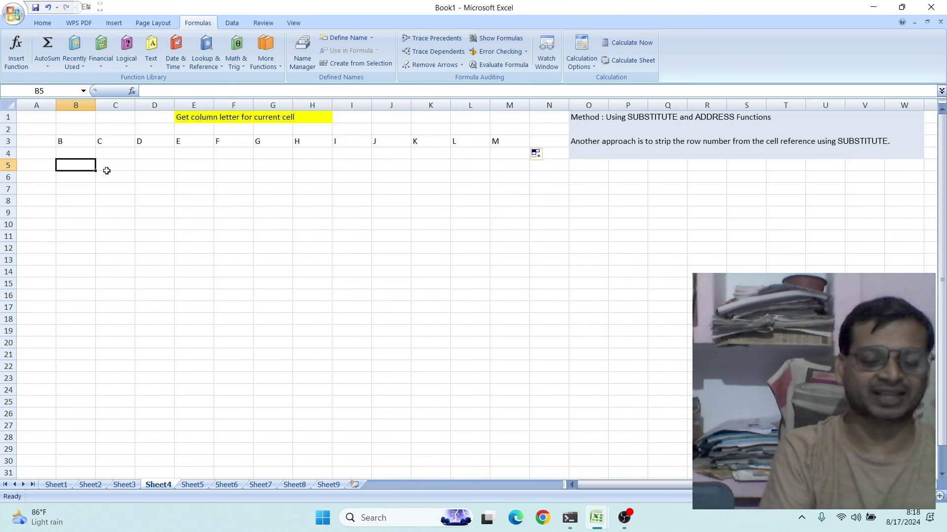
Step: Enter the shorter =SUBSTITUTE(ADDRESS(1,COLUMN(),4),"1","") in B5, returning B
text(=)
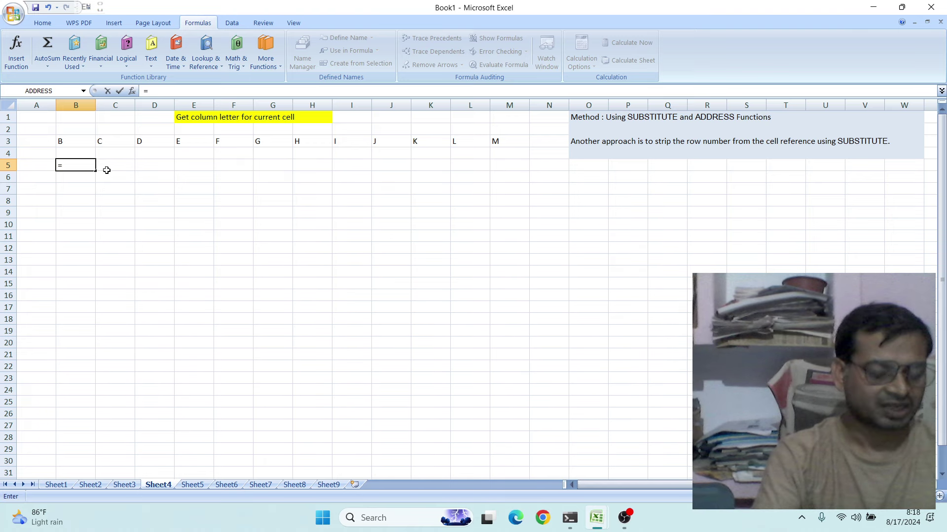
text(su)
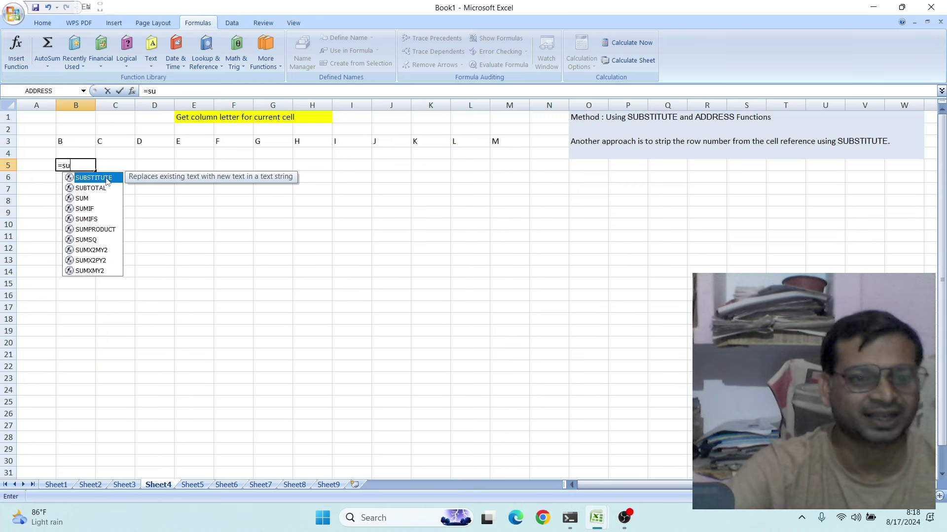
double_click(107, 181)
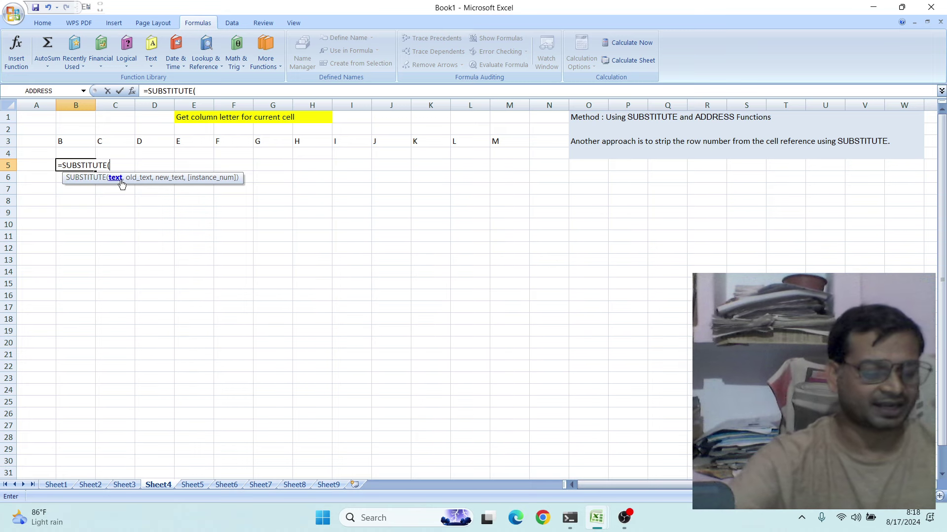
text(ad)
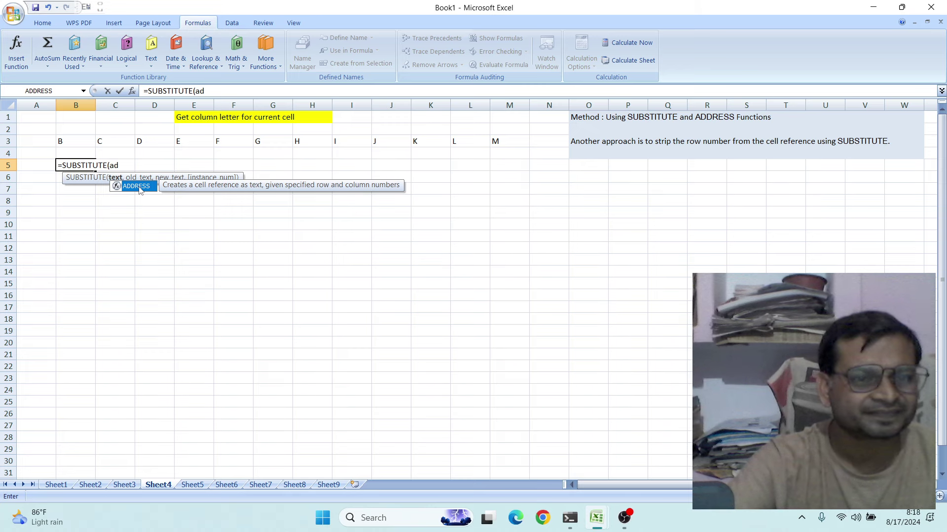
double_click(140, 188)
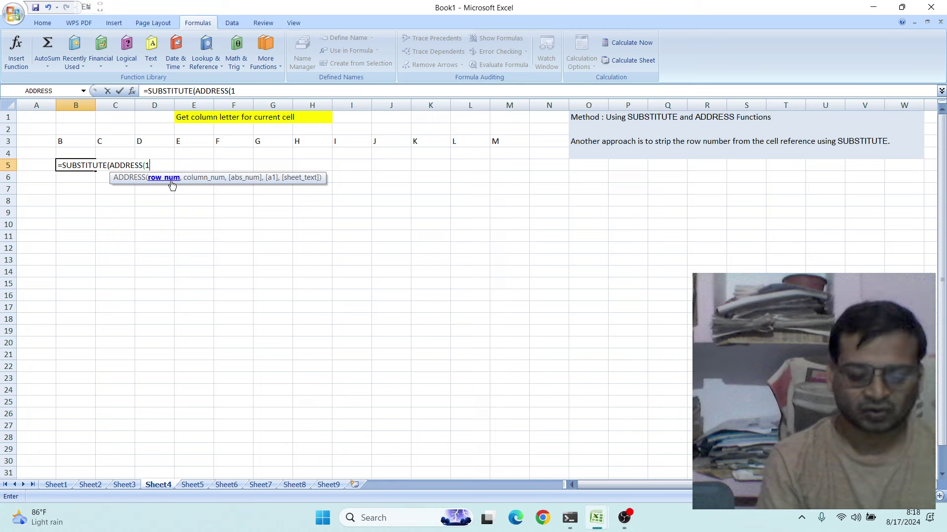
text(,)
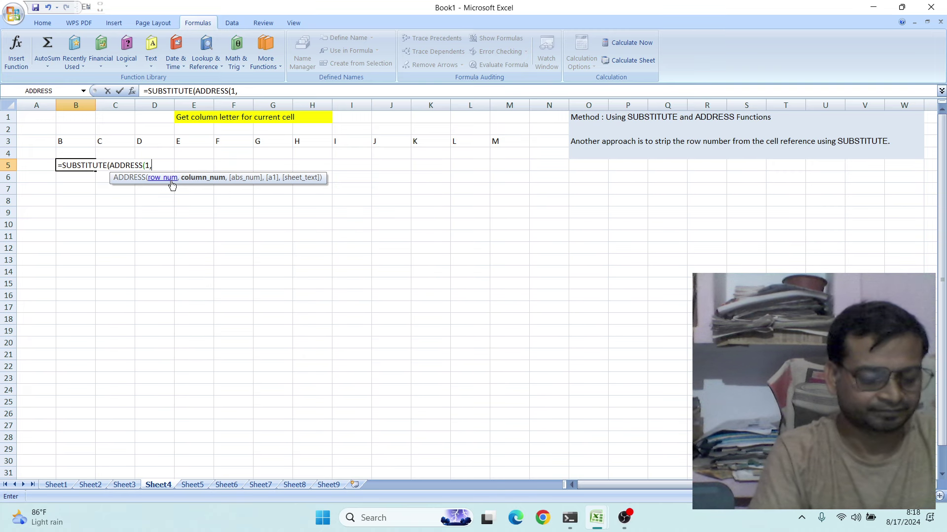
text(col)
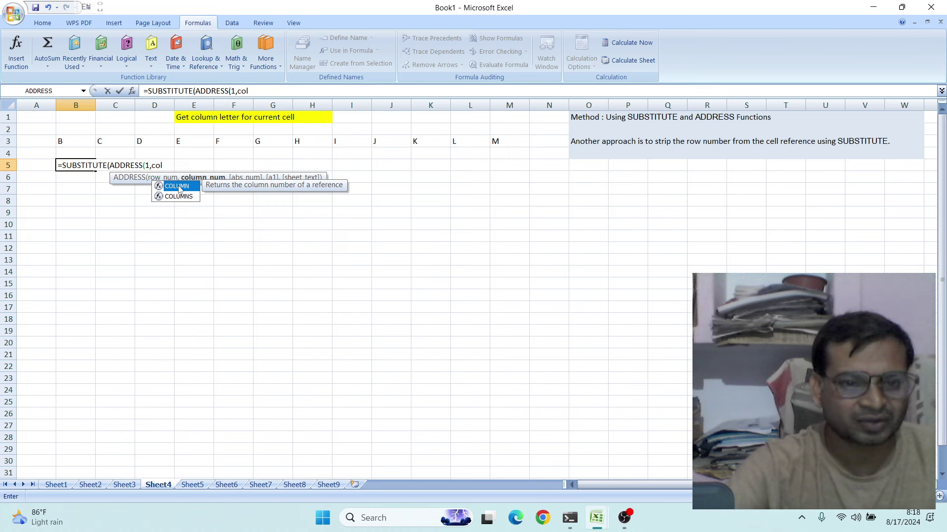
double_click(179, 188)
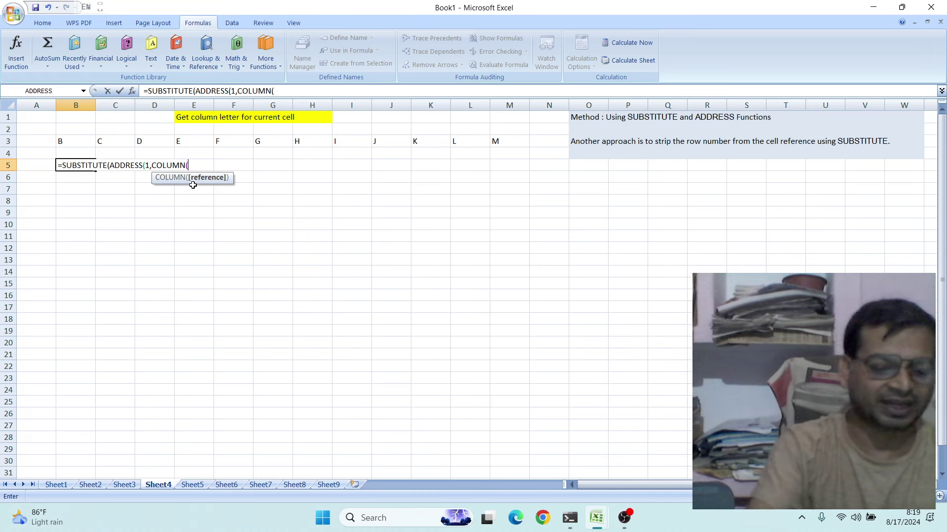
text(),4)
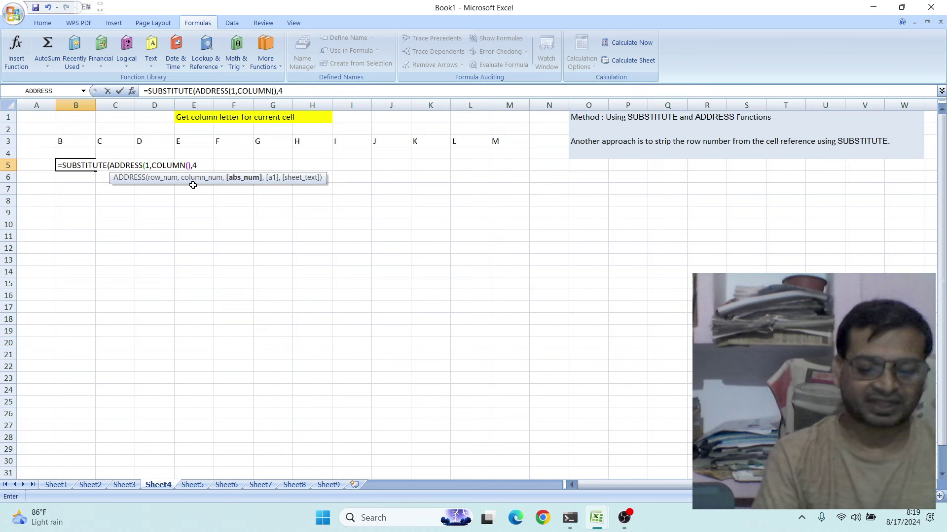
text())
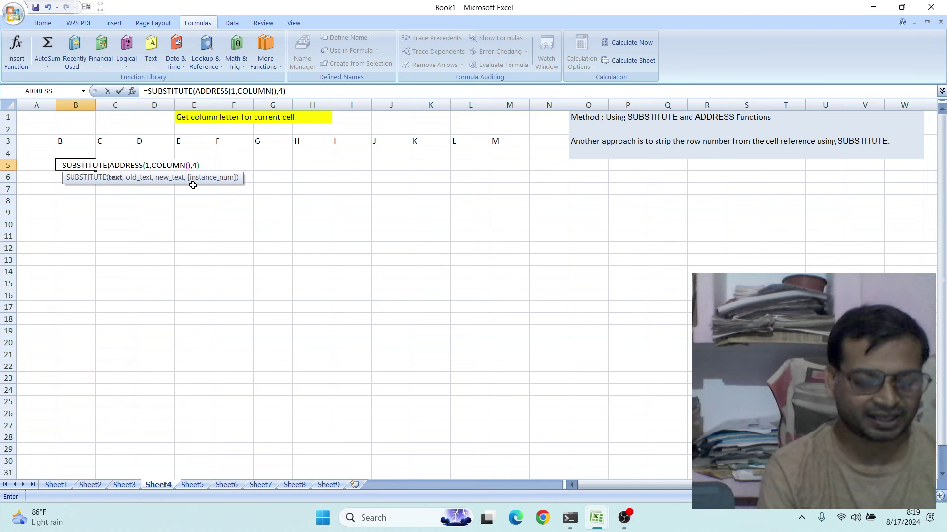
text(,)
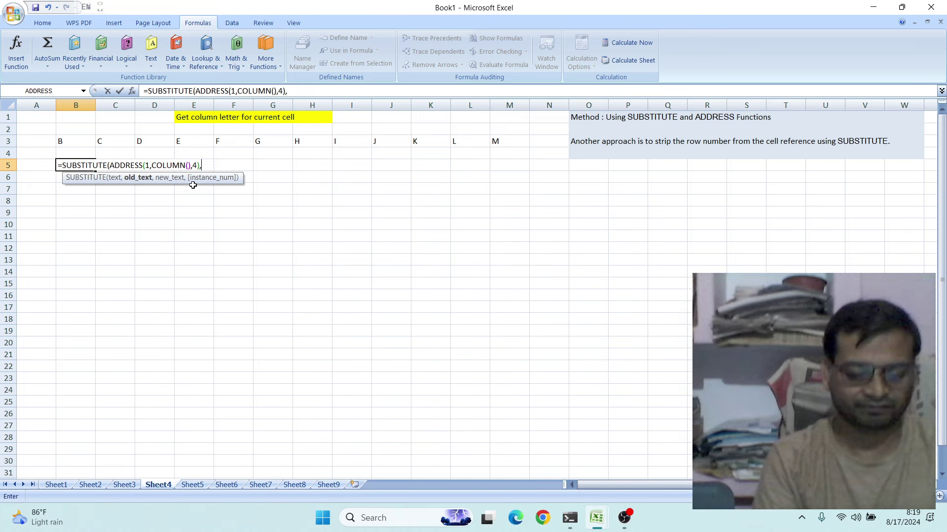
text("1)
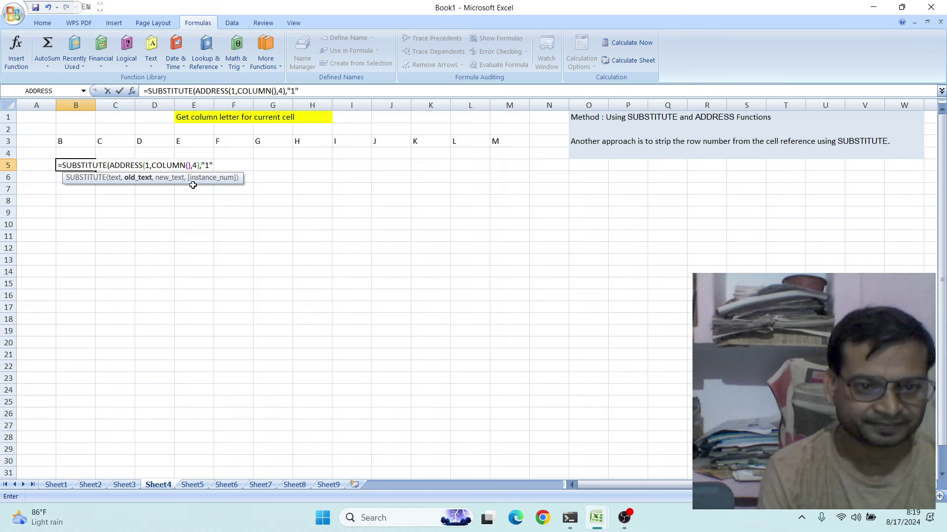
text(,)
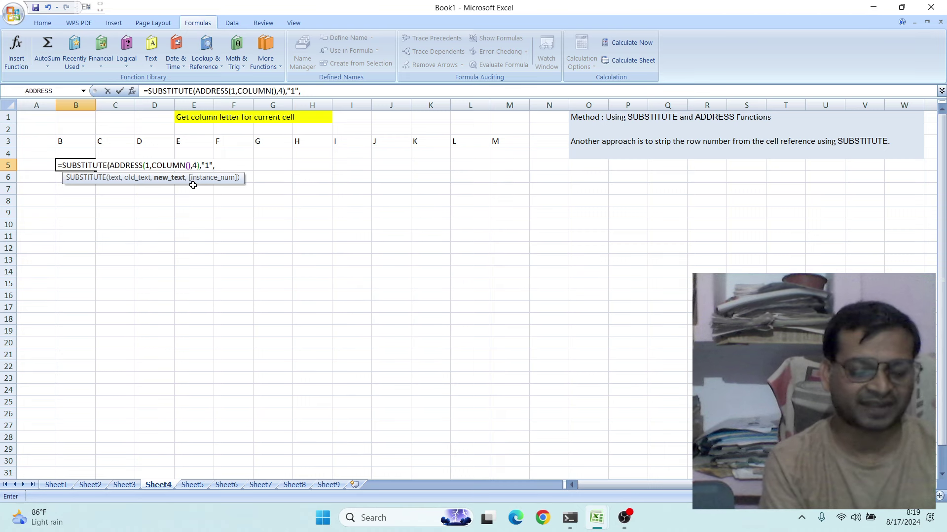
text(")
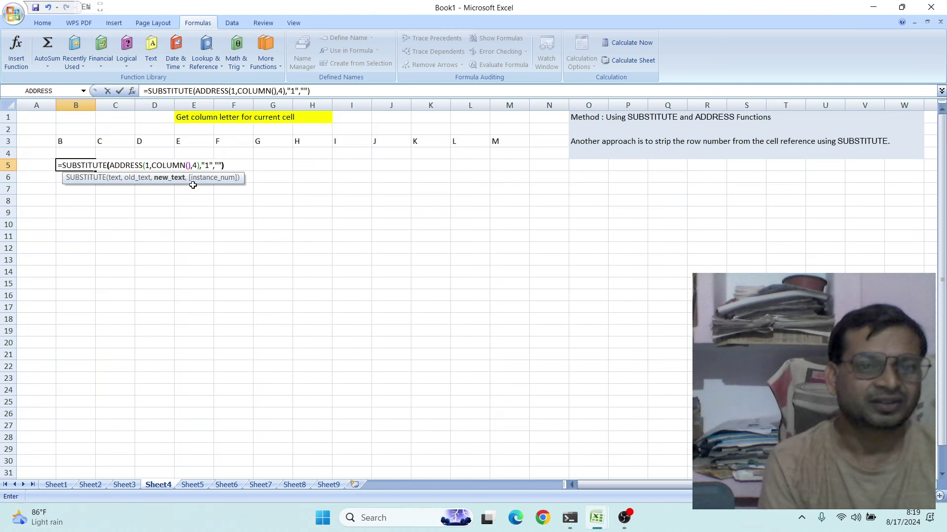
text())
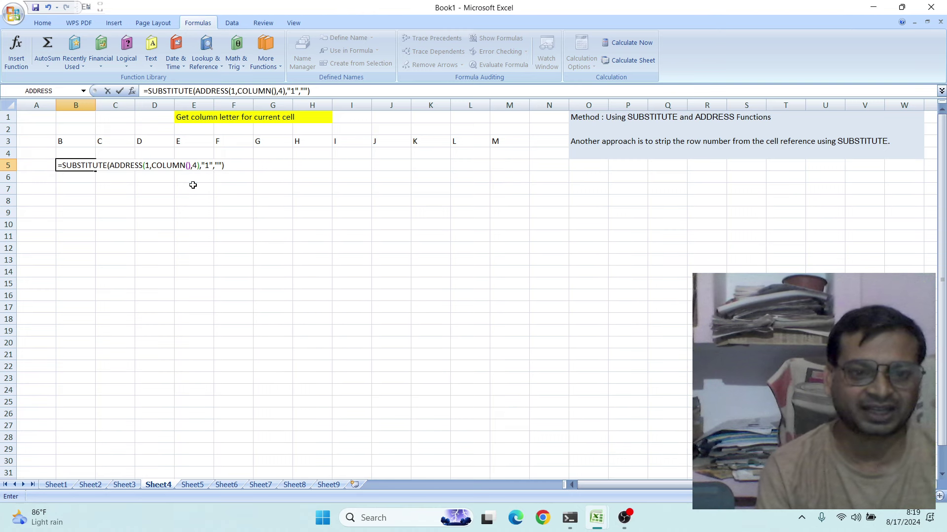
key(Return)
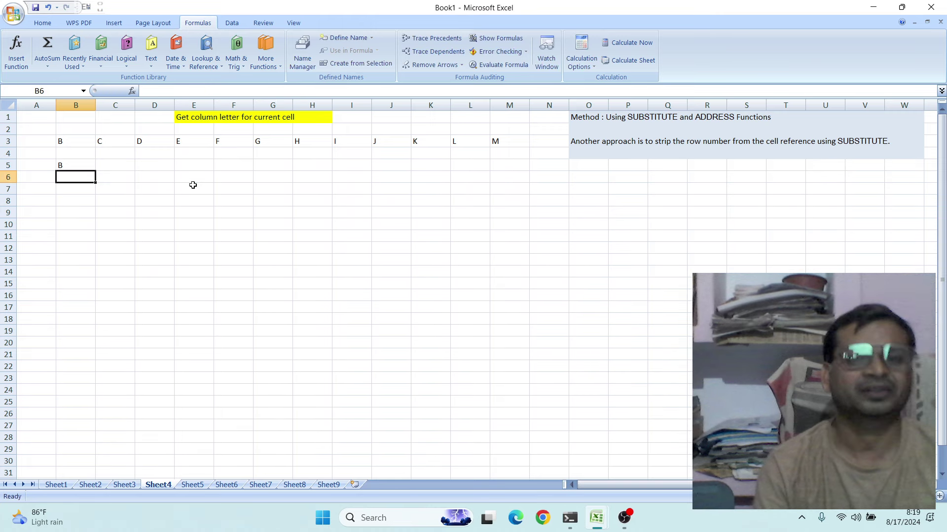
Step: Fill the B5 column-letter formula across to M5 so row 5 shows letters B through M
click(63, 167)
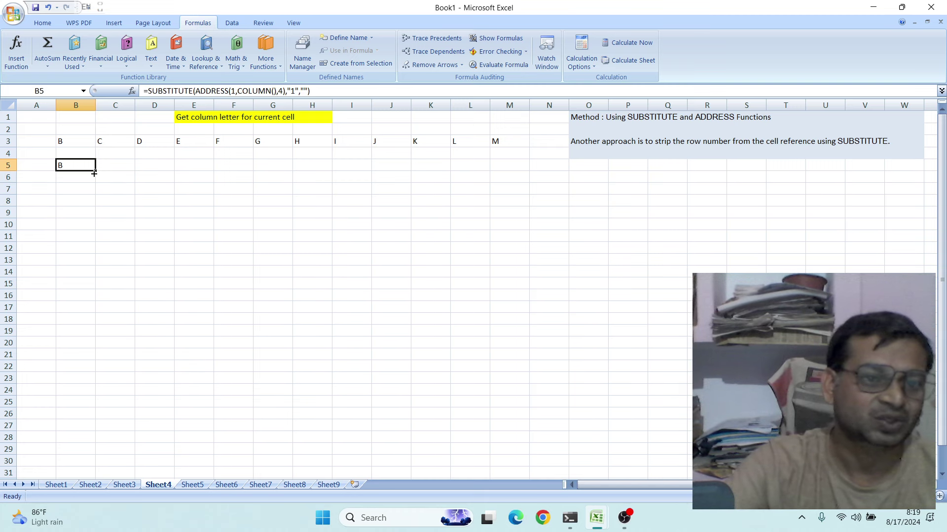
drag(95, 173, 520, 165)
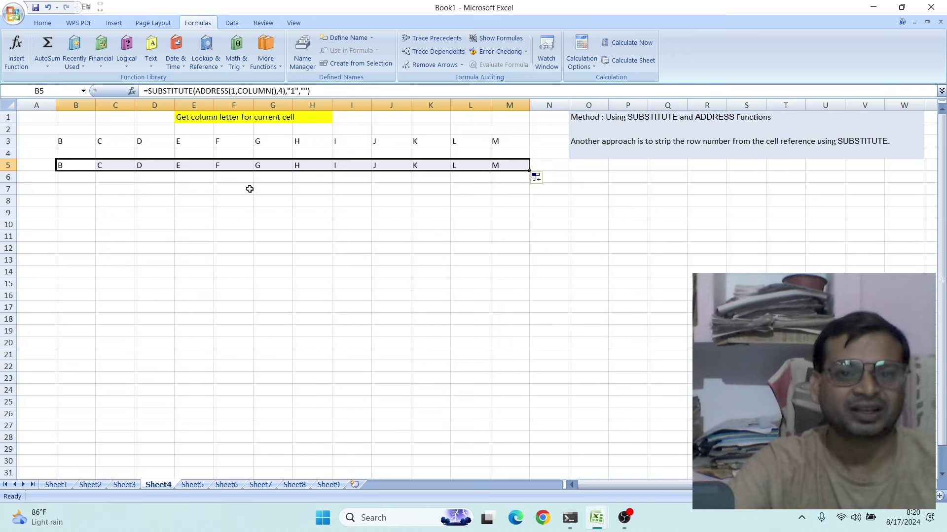
click(424, 222)
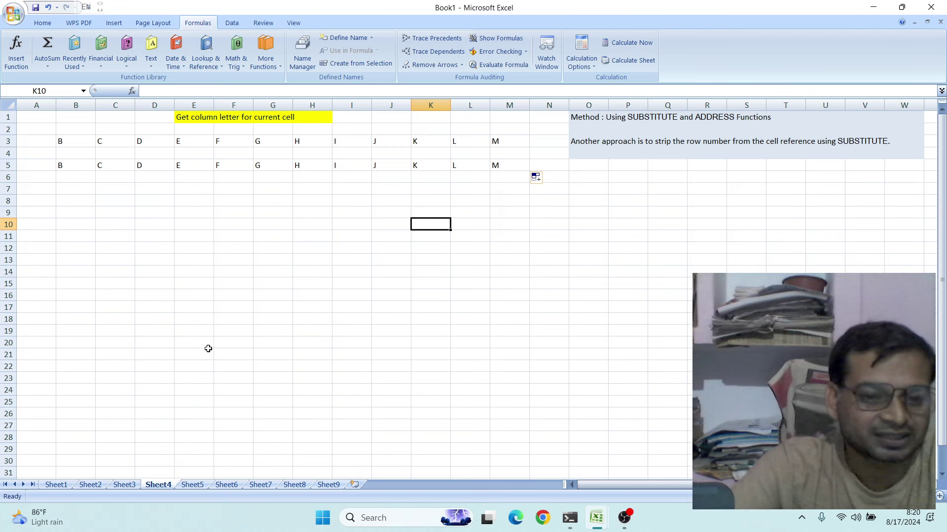
Step: Switch to Sheet5 and start a new formula in cell C2
click(193, 485)
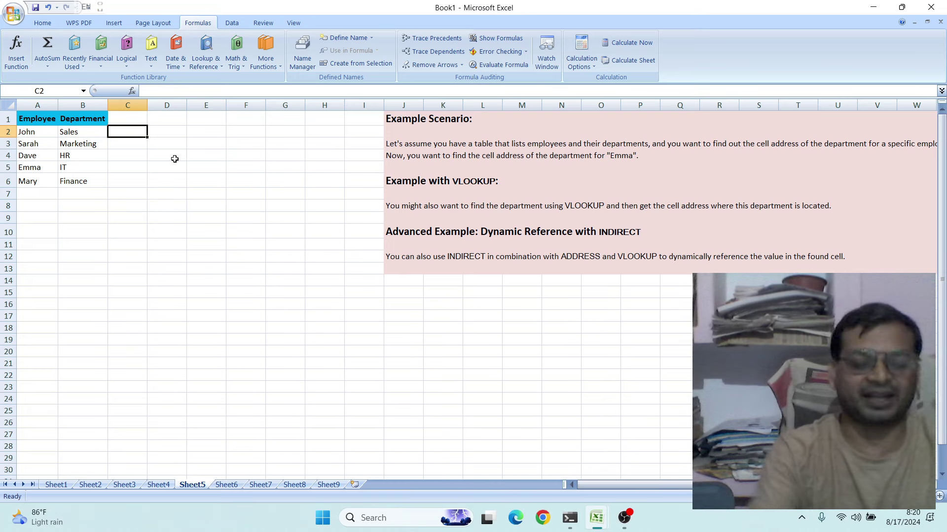
text(=)
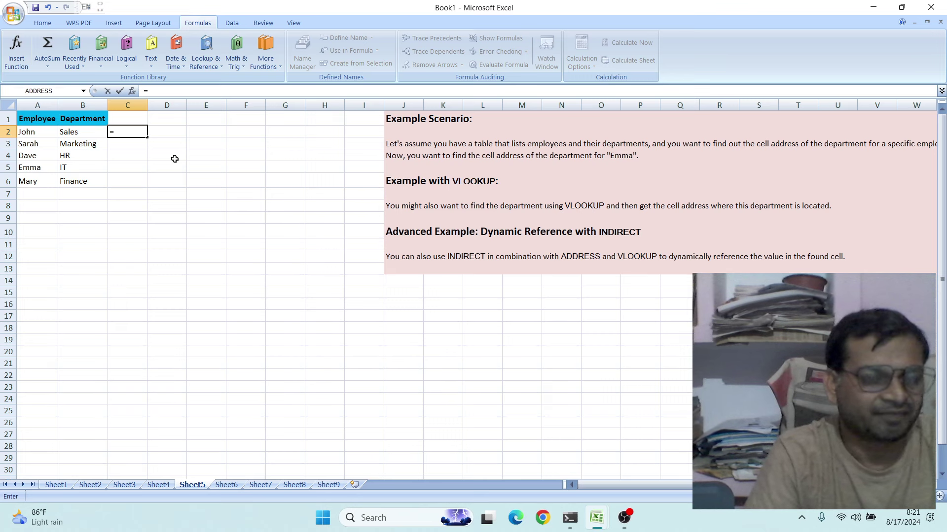
Step: Enter =ADDRESS(MATCH("Emma",A2:A6,0)+1,2) in C2 so it returns $B$5
text(a)
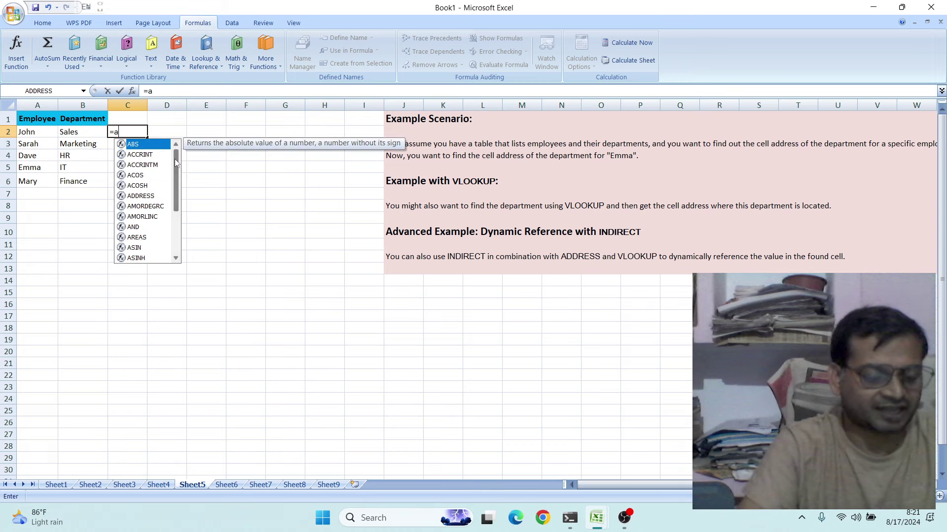
text(d)
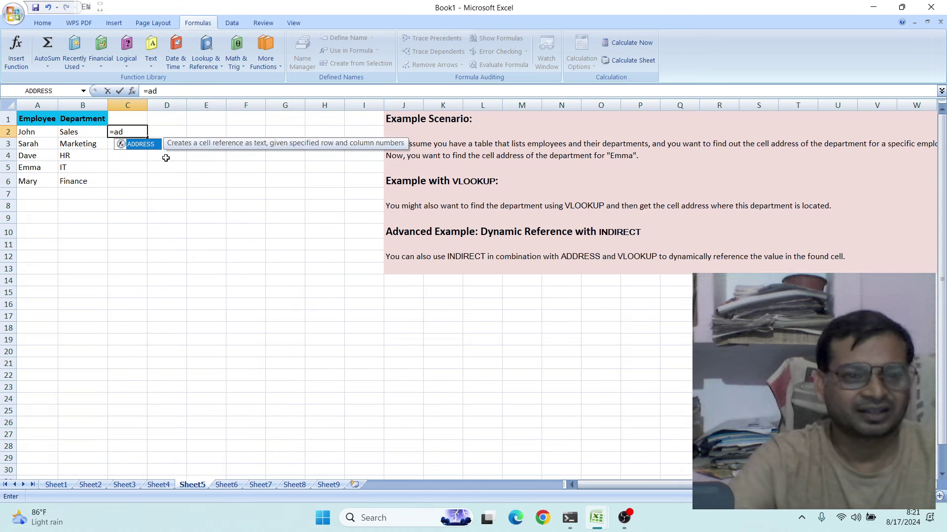
double_click(140, 144)
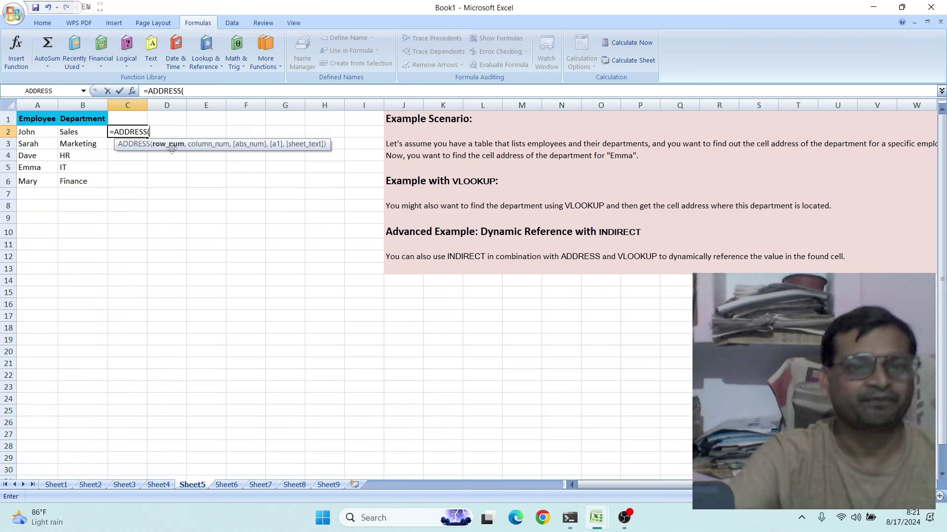
text(m)
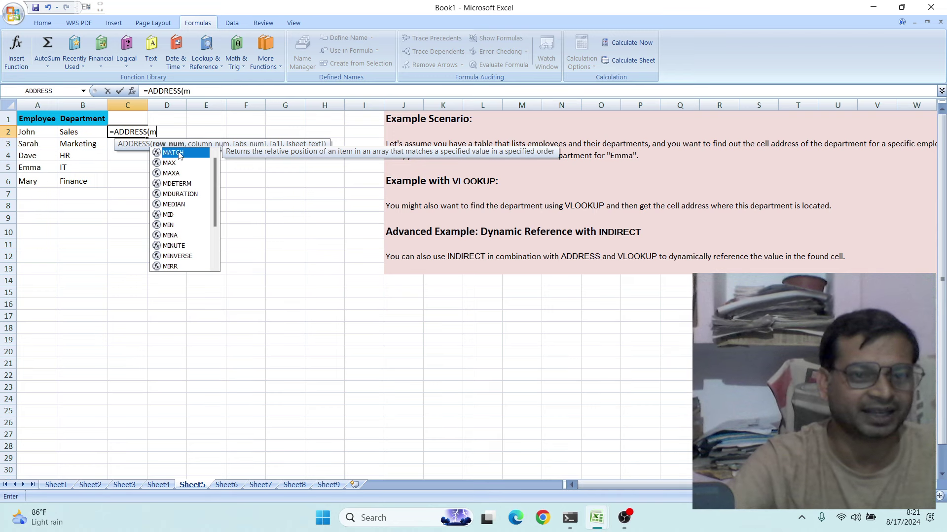
double_click(179, 153)
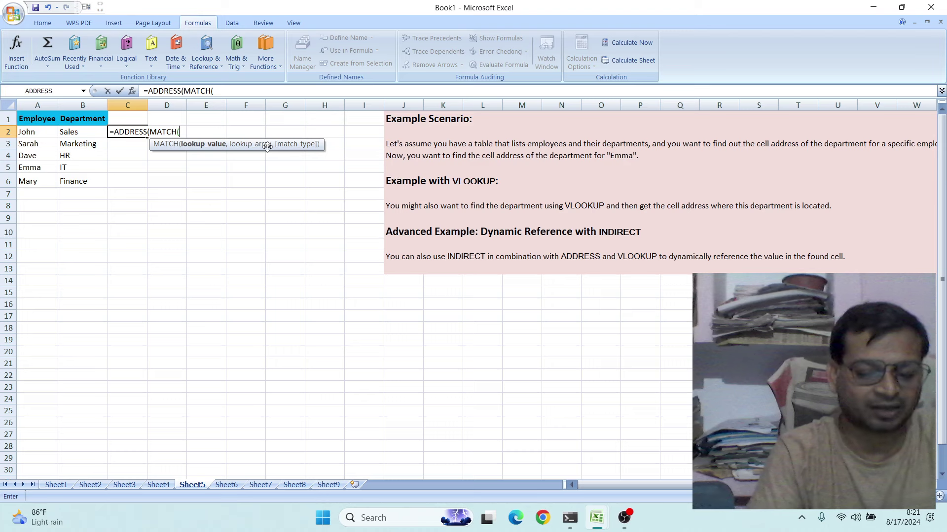
text("E)
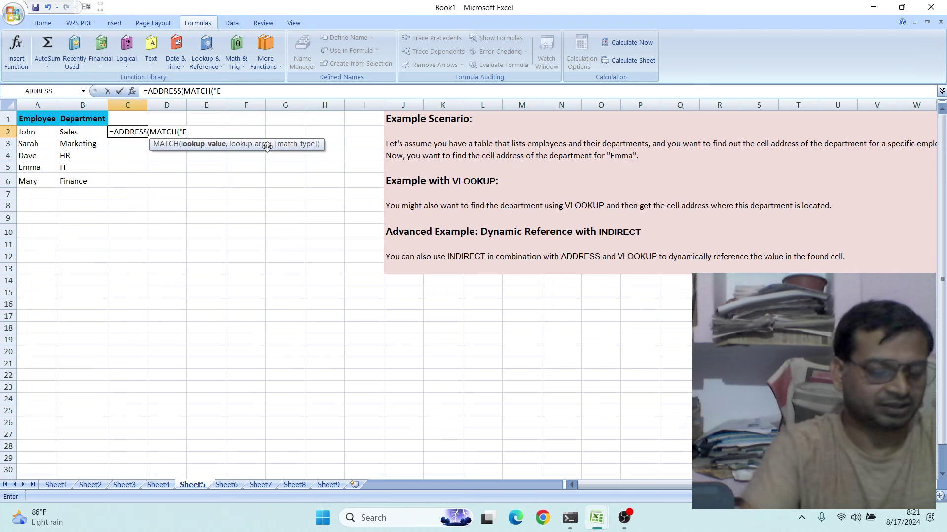
text(mma)
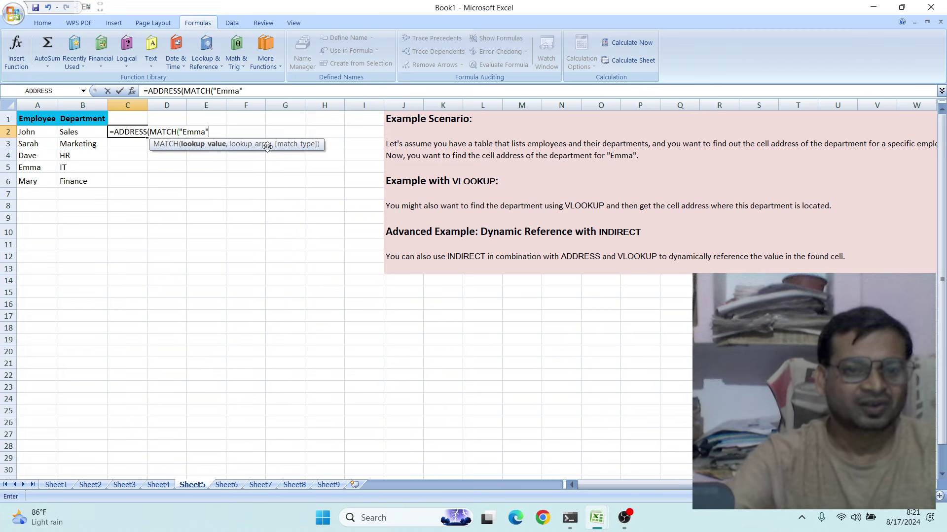
text(,)
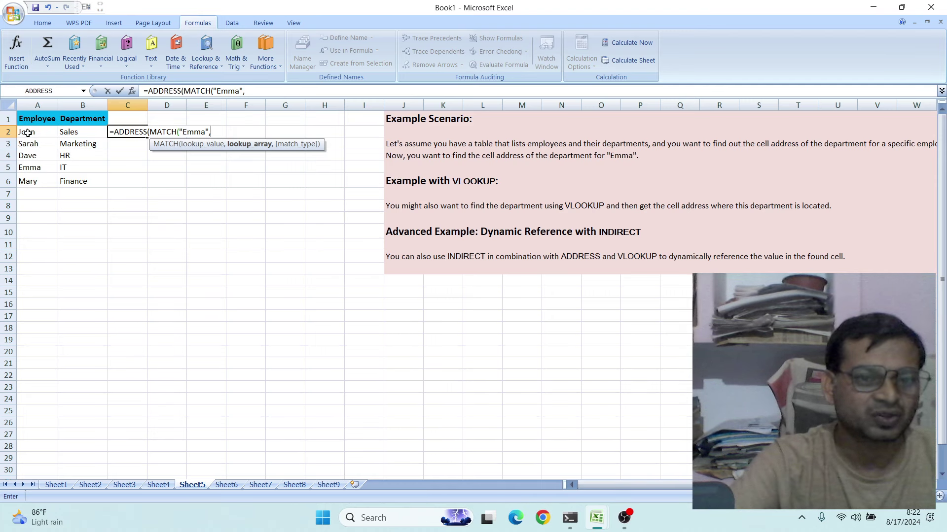
drag(31, 134, 35, 178)
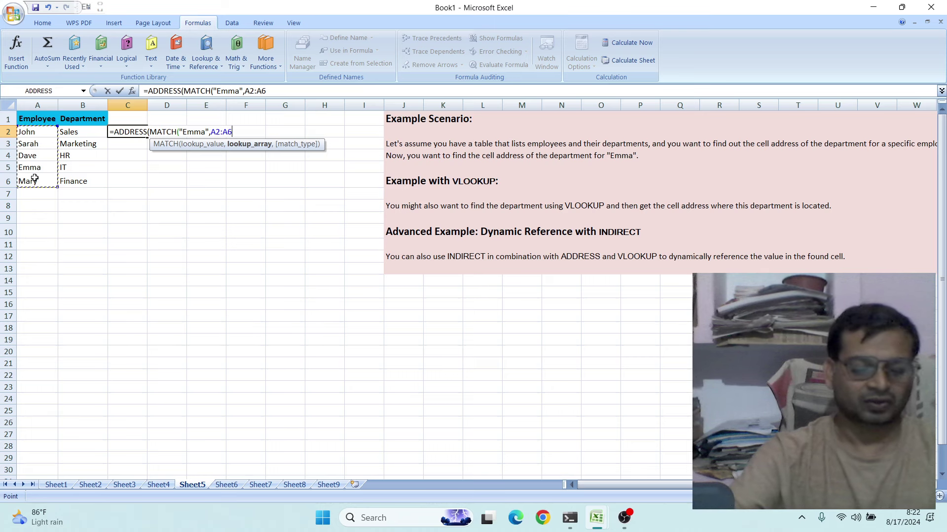
text(,)
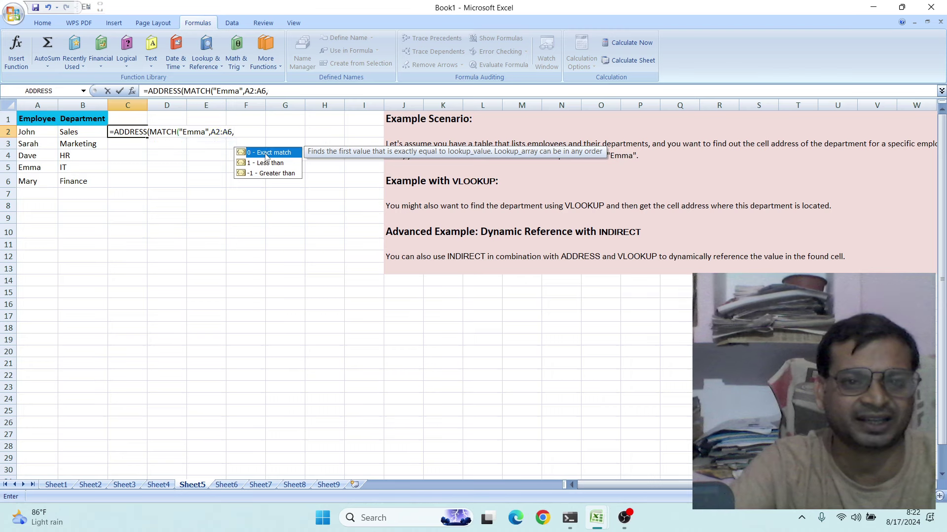
double_click(264, 154)
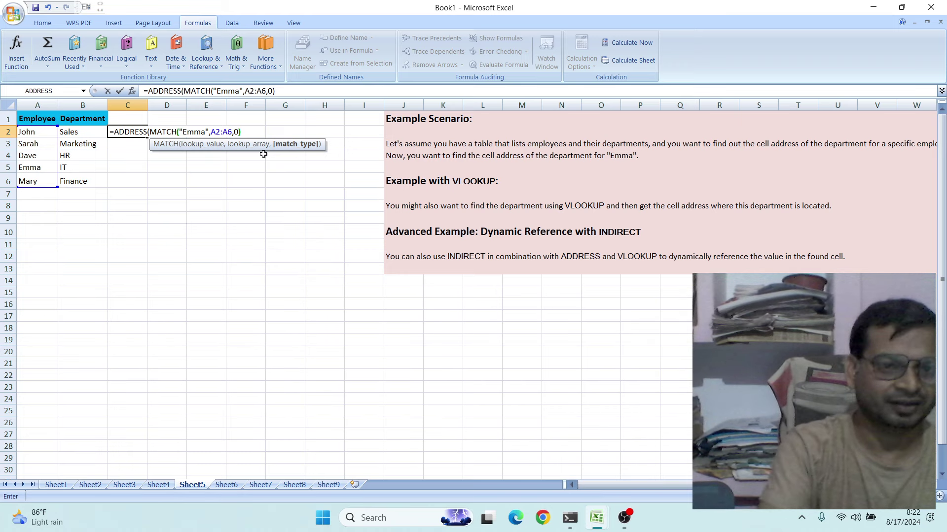
text())
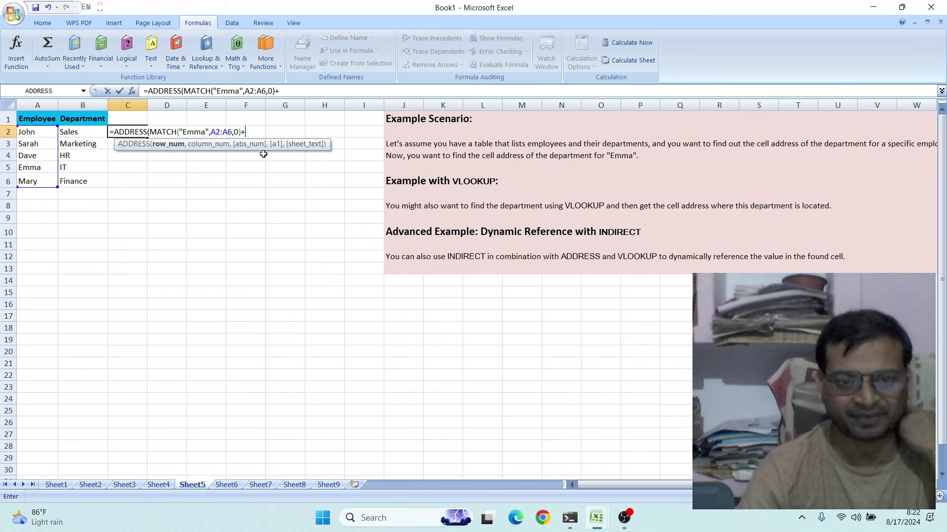
text(1)
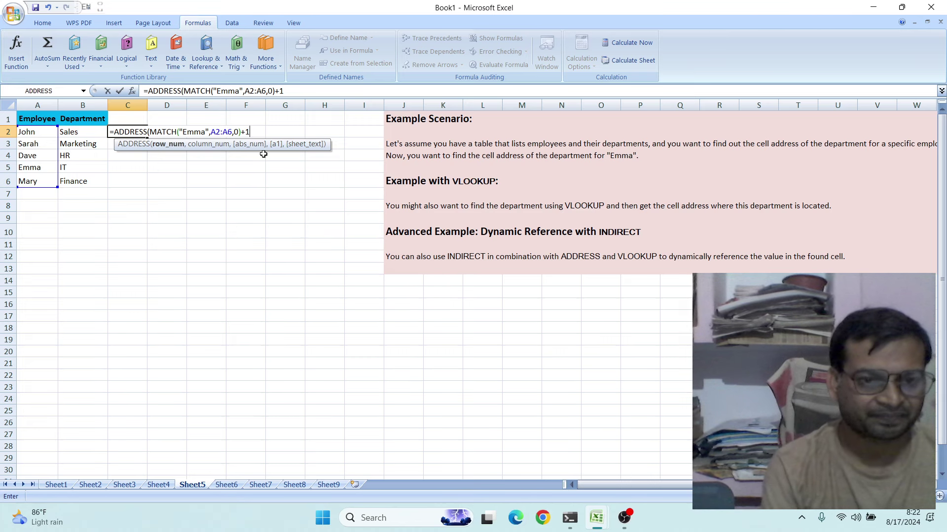
text(,2))
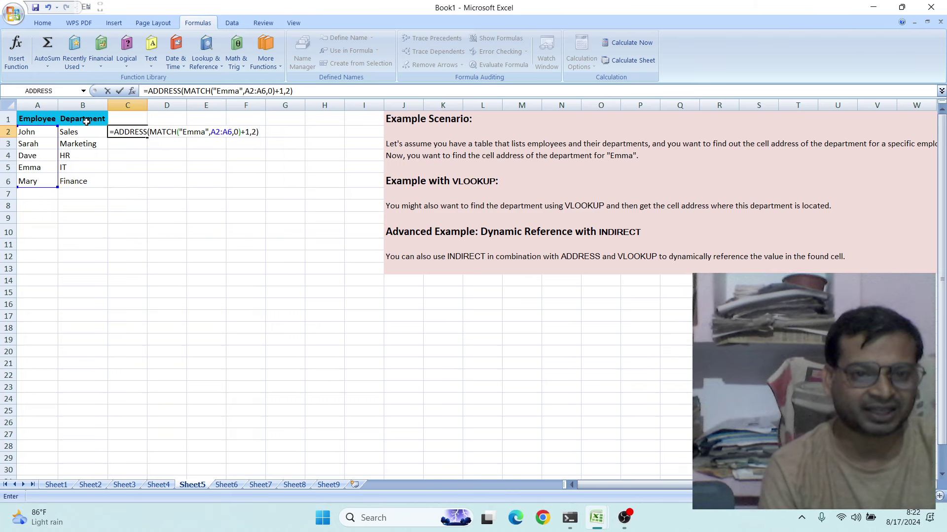
key(Return)
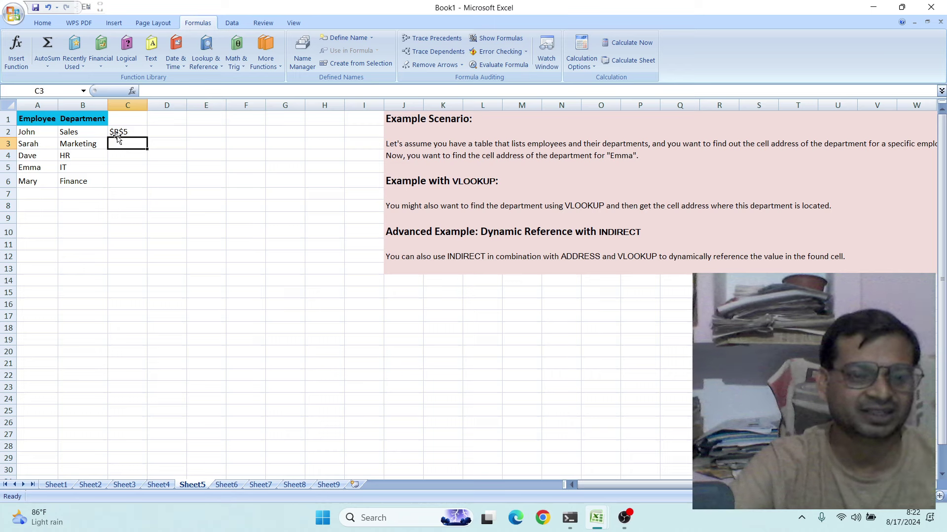
Step: In D2, start ADDRESS(MATCH(...)) around an exact VLOOKUP of "Emma" in A2:B6, column 2
click(162, 132)
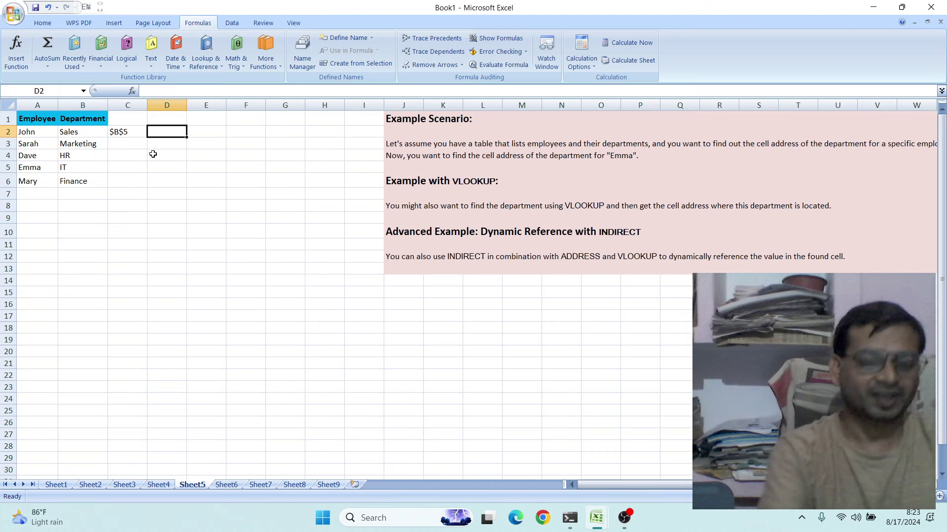
text(=)
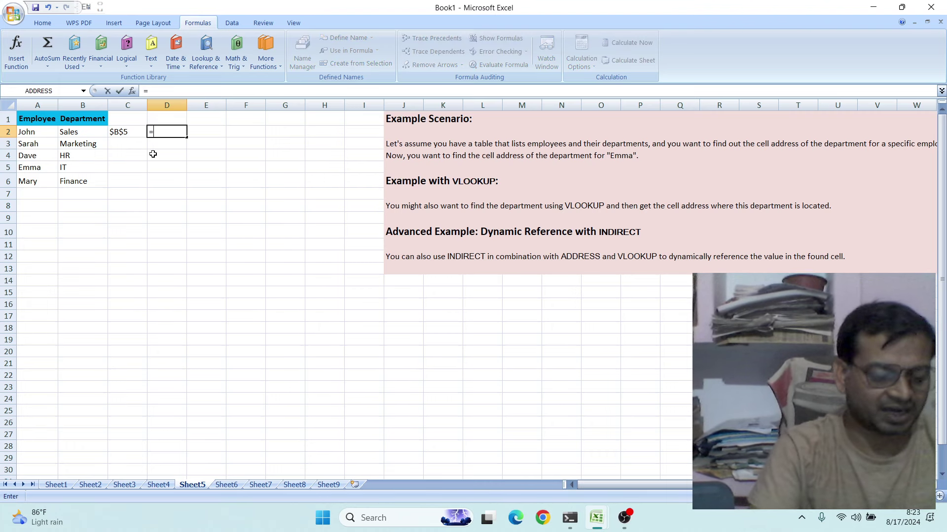
text(ad)
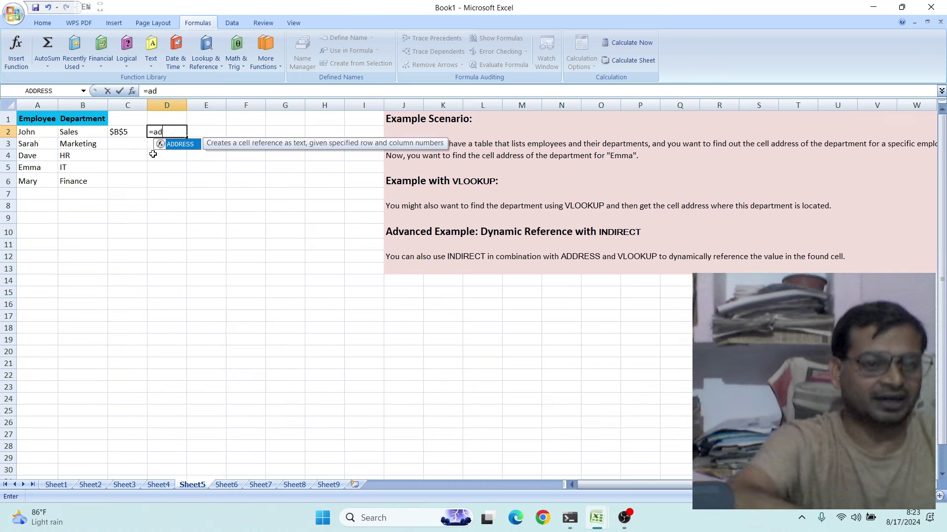
double_click(189, 147)
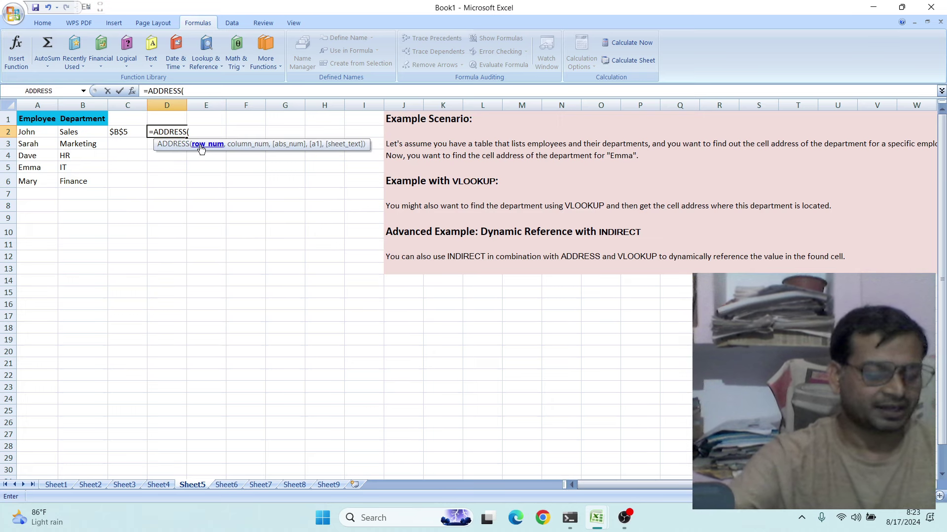
text(ma)
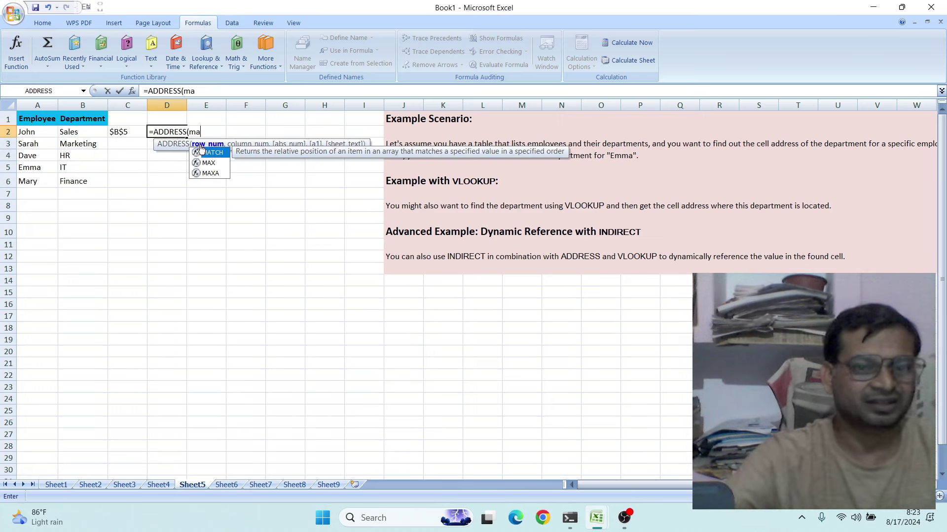
double_click(215, 152)
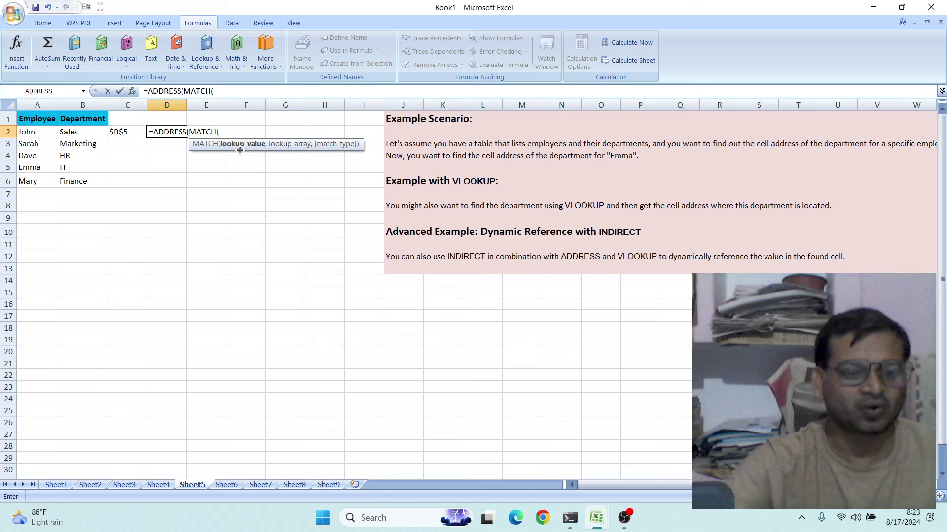
text(vl)
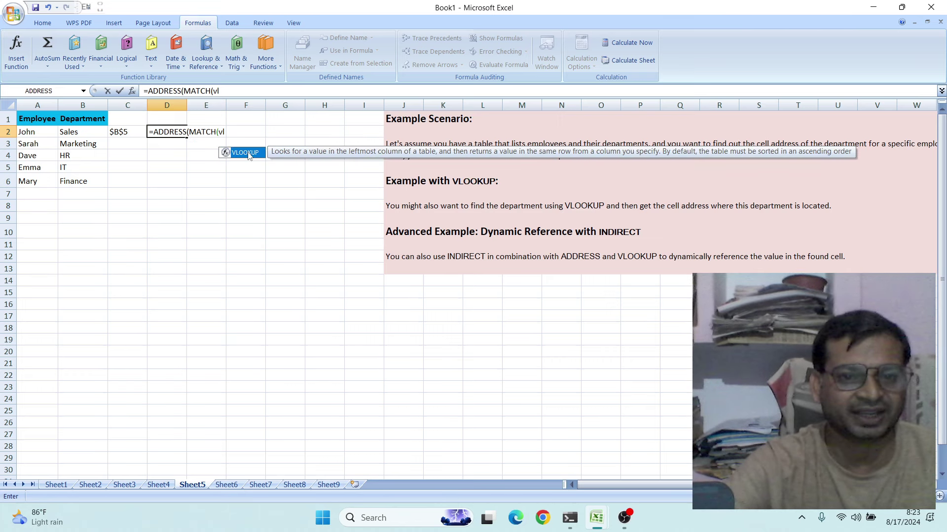
double_click(248, 154)
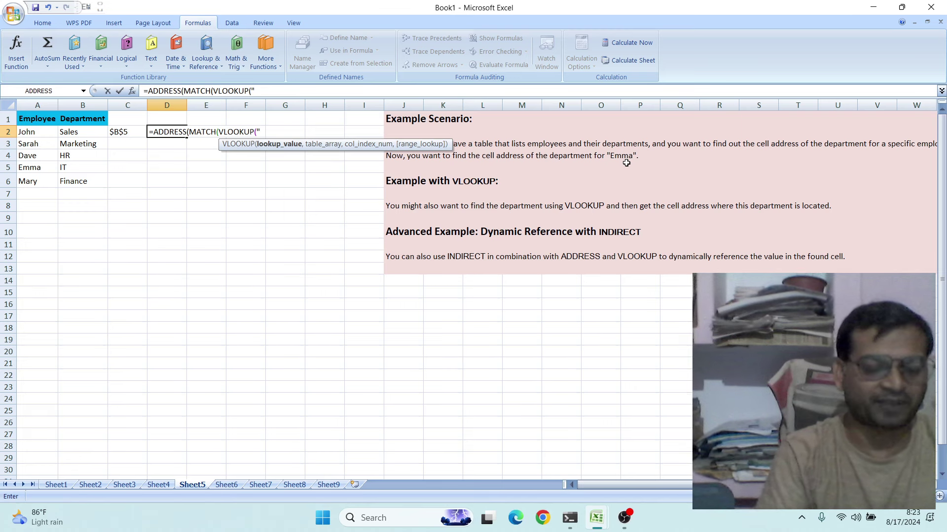
text("E)
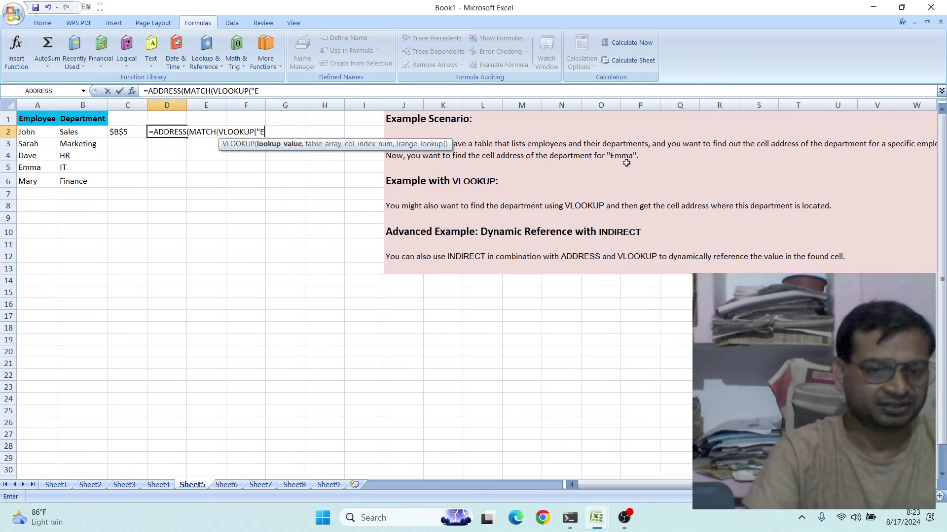
text(mma)
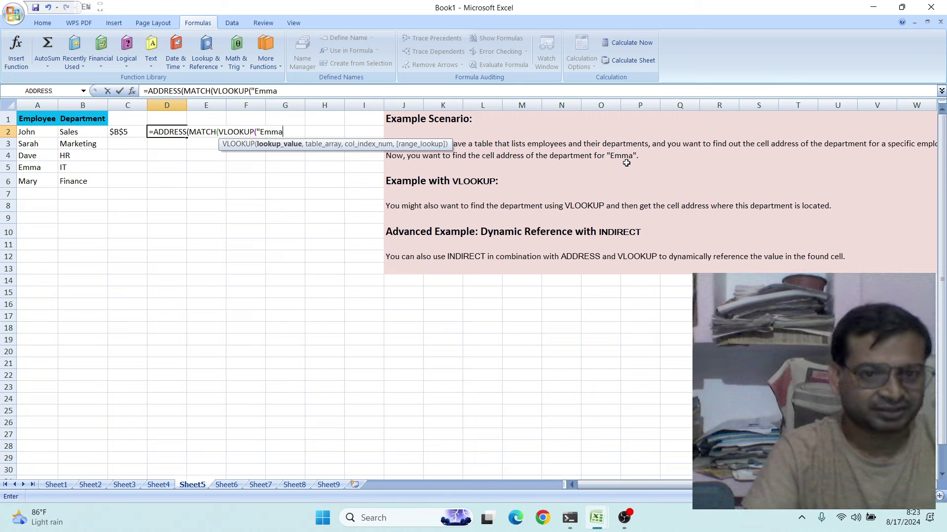
text(")
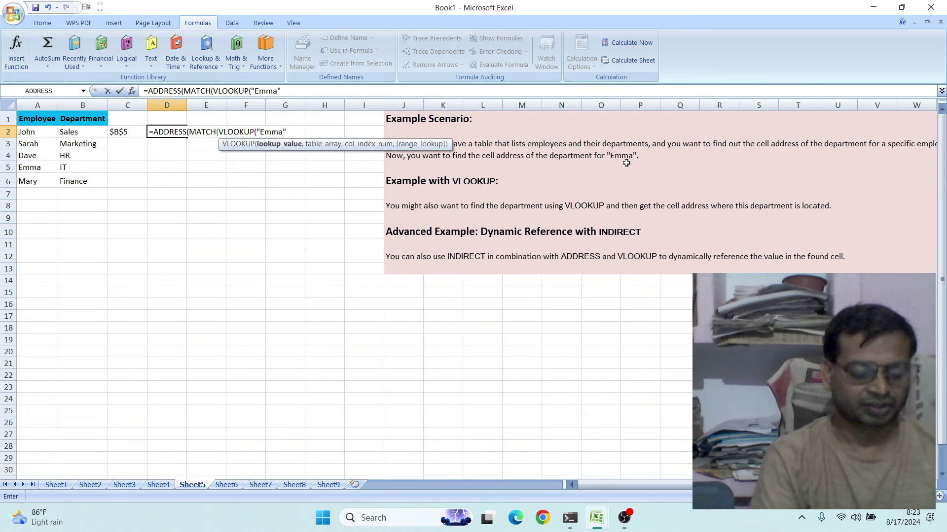
text(,)
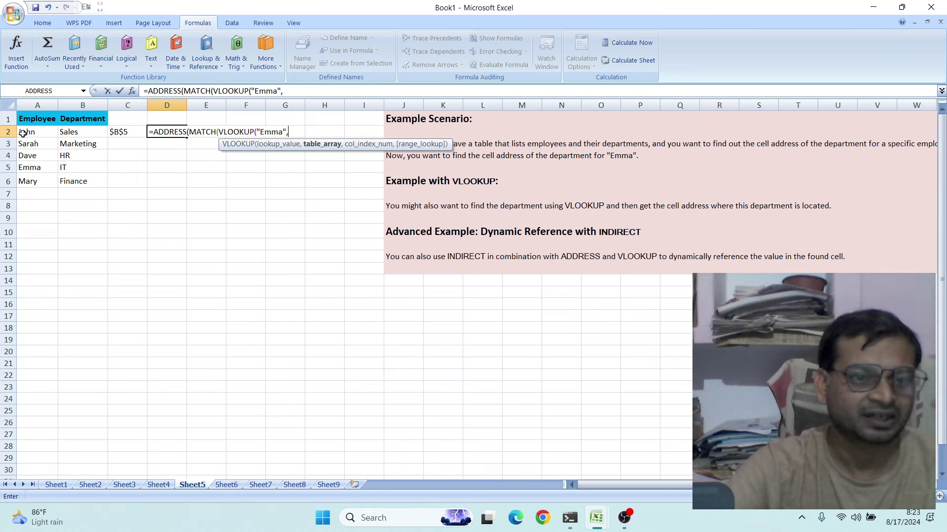
drag(23, 133, 79, 181)
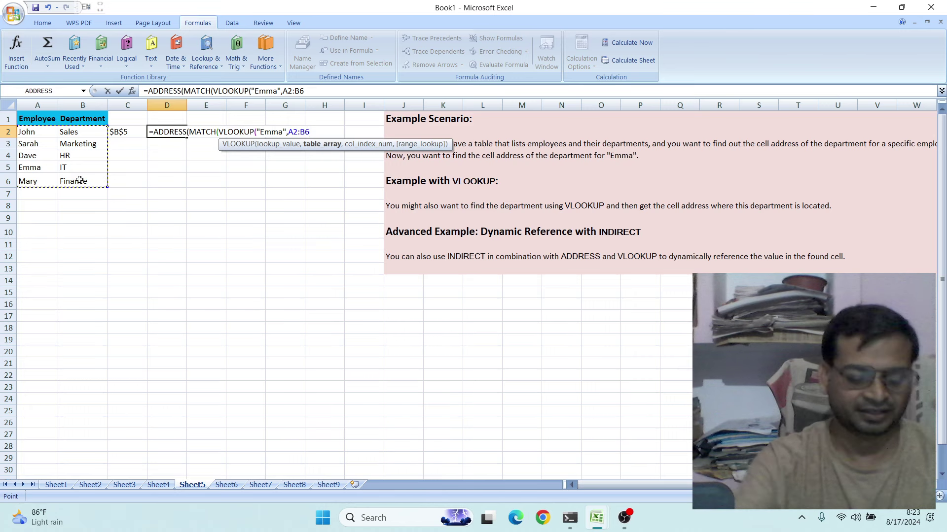
text(,2)
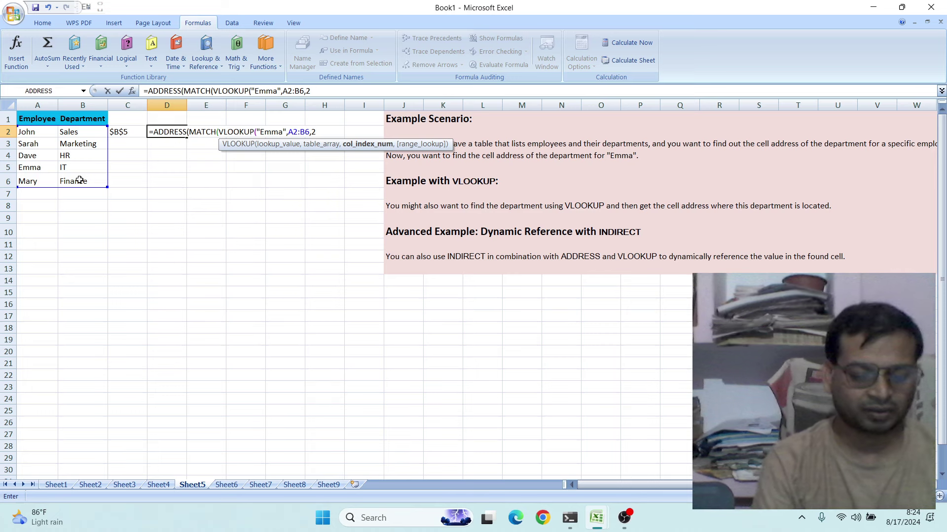
text(,)
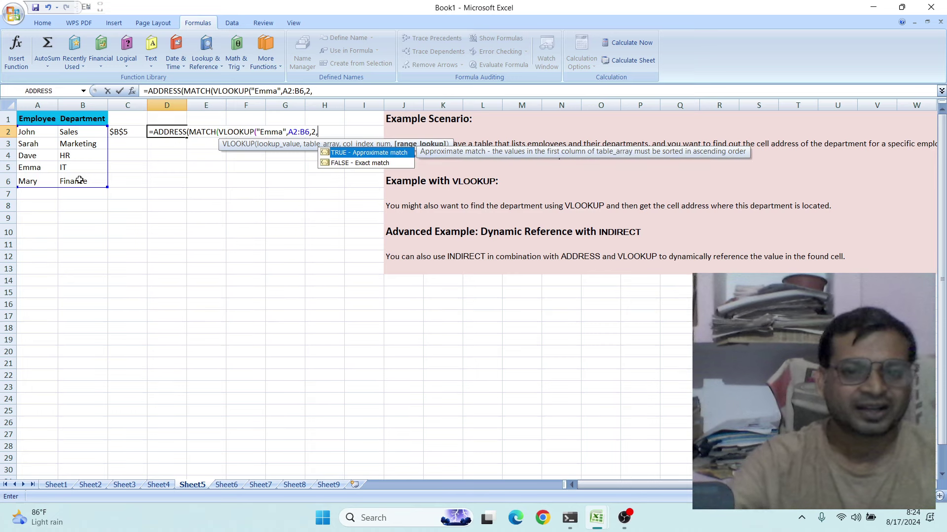
double_click(347, 164)
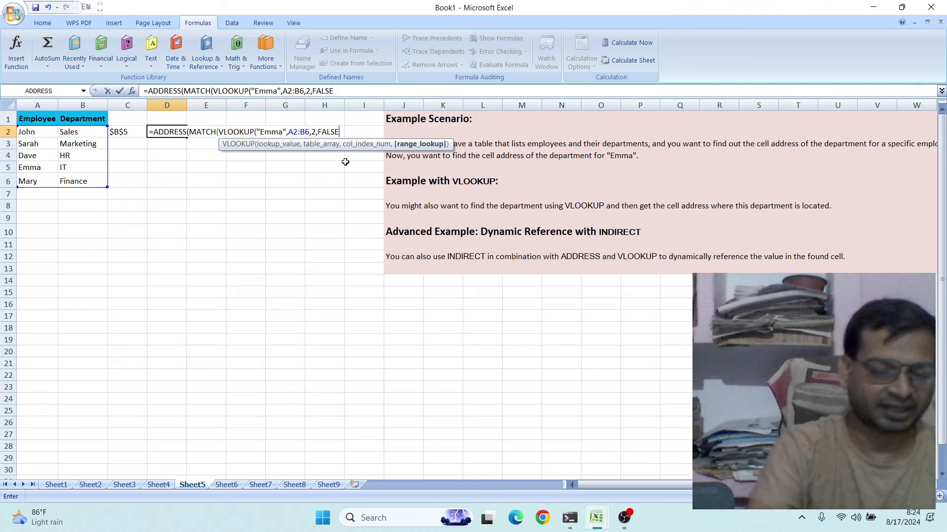
Step: Finish the MATCH over B2:B6 with exact match, add +1 and column 2, returning $B$5
text())
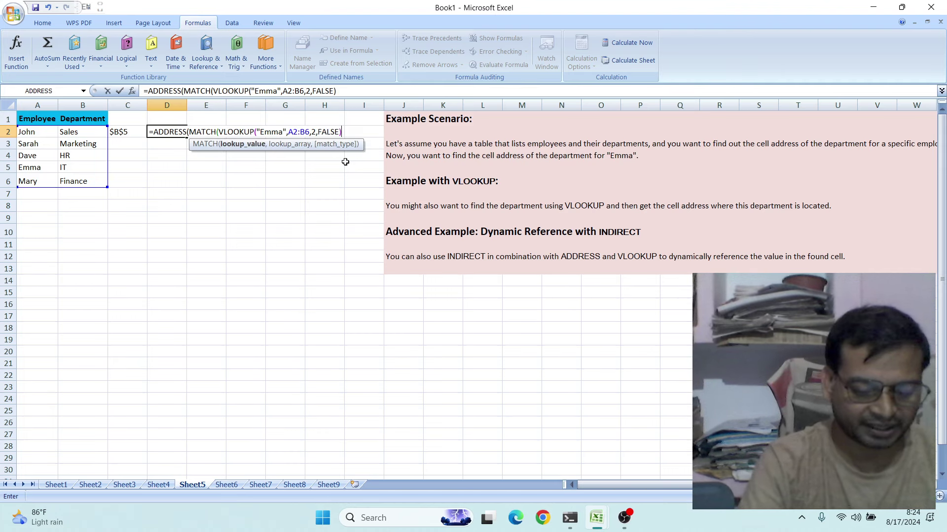
text(,)
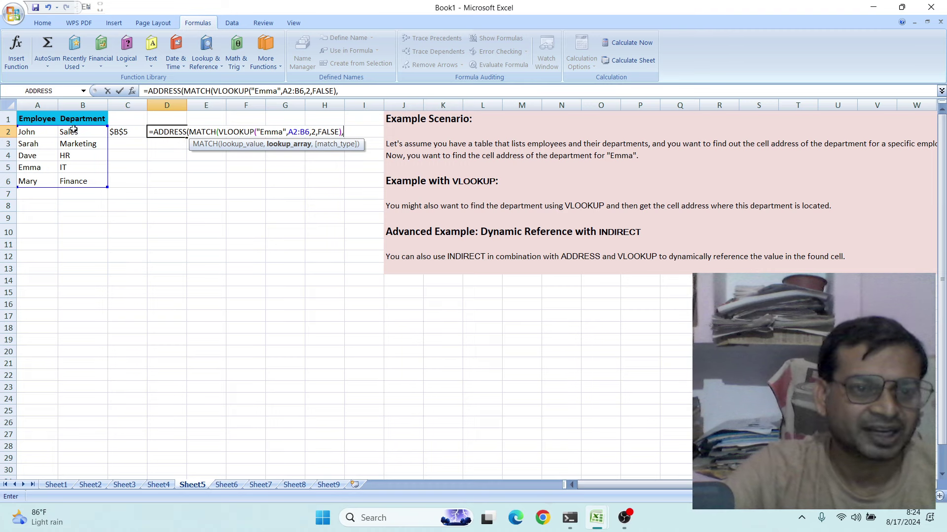
drag(76, 134, 82, 180)
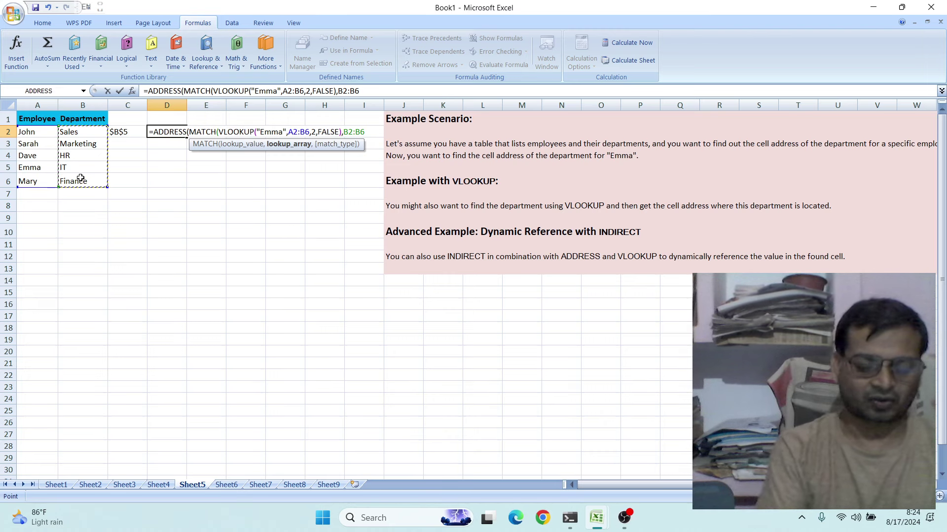
text(,)
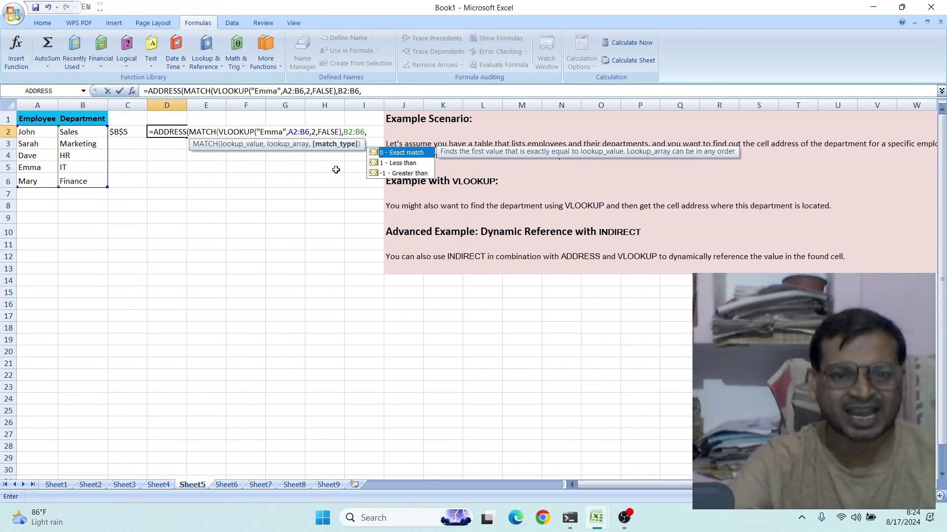
double_click(397, 153)
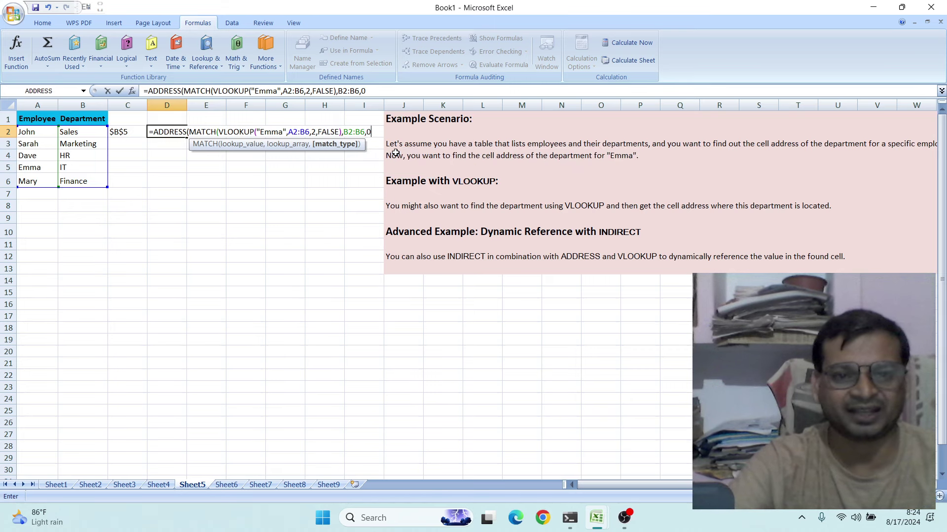
text())
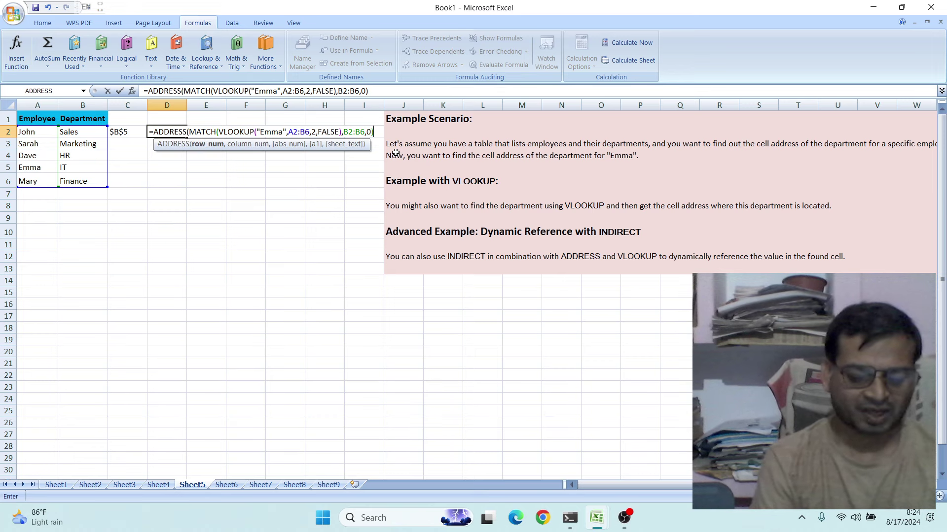
text(+1)
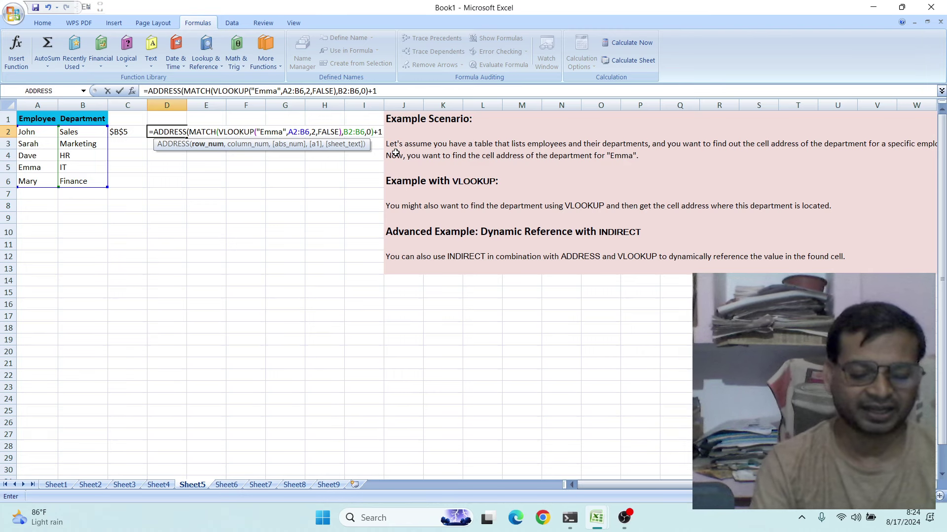
text(,2))
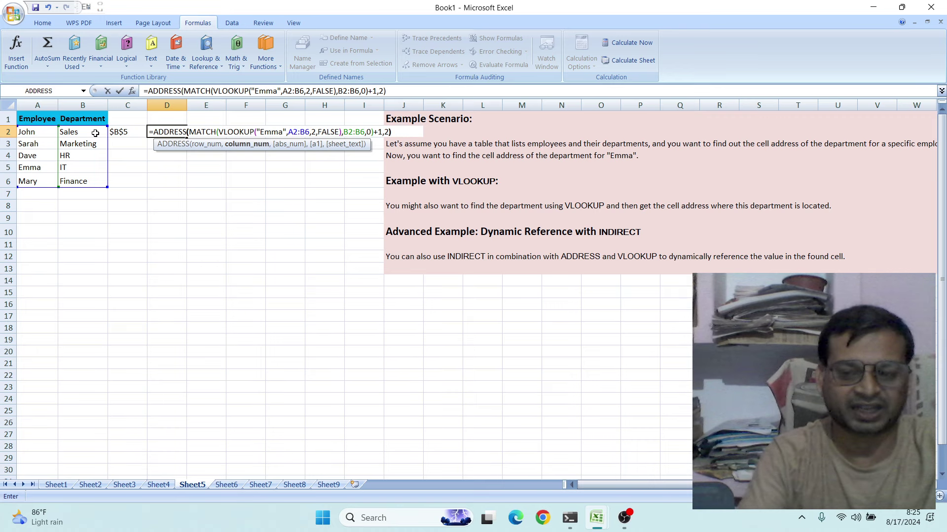
key(End)
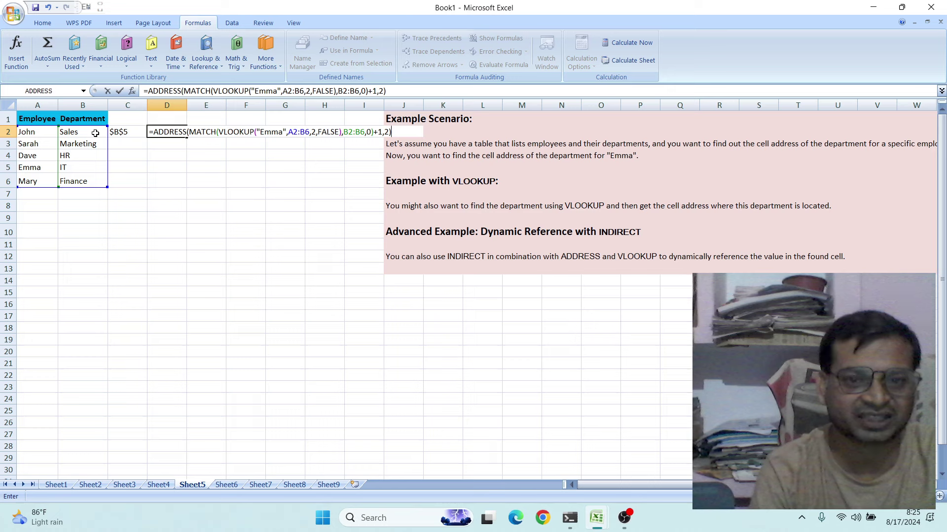
key(Return)
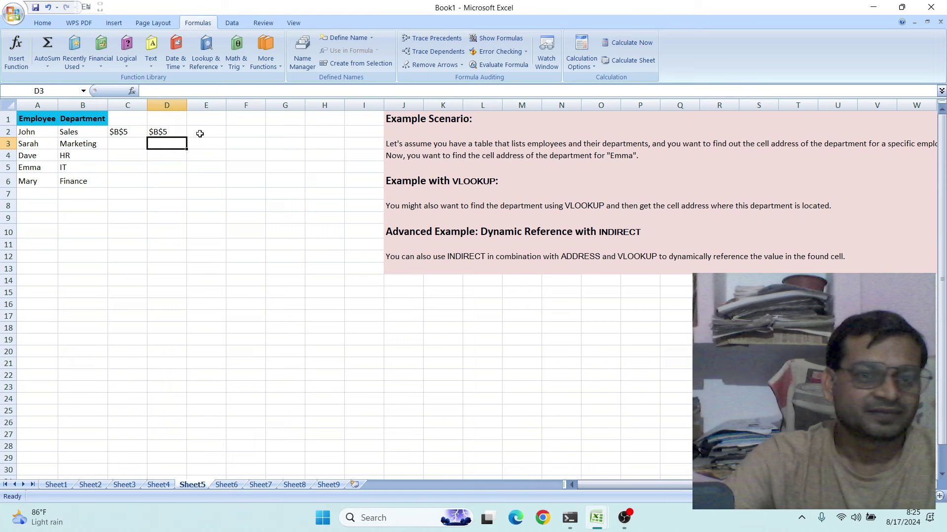
Step: In E2, begin =INDIRECT(ADDRESS(MATCH("Emma", nesting the three functions
click(206, 133)
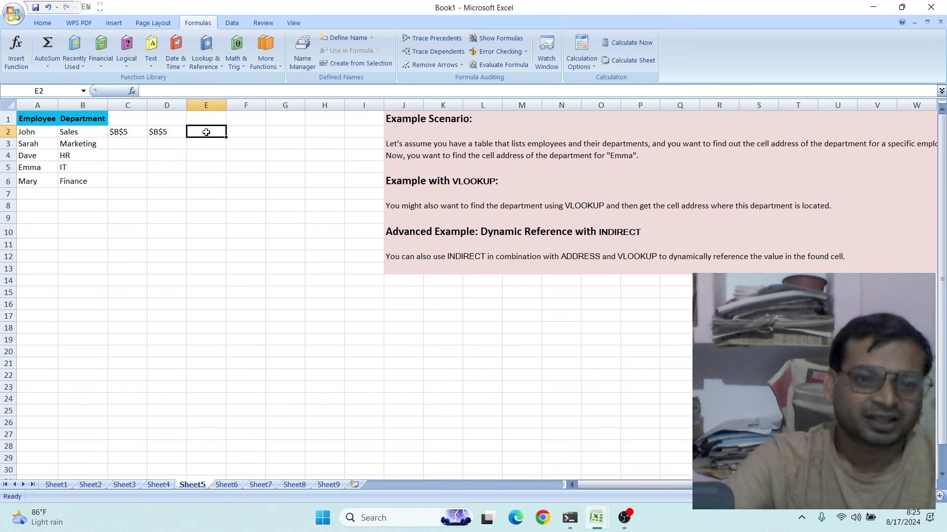
text(=)
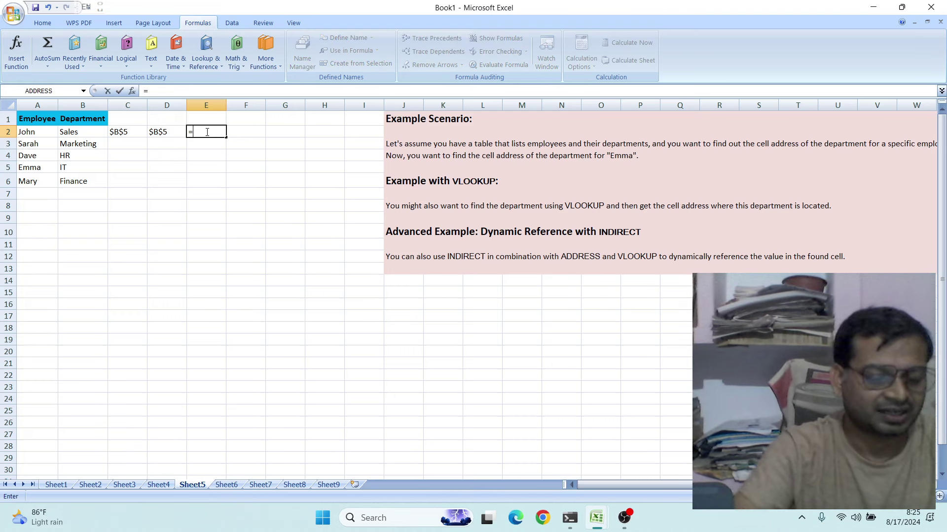
text(in)
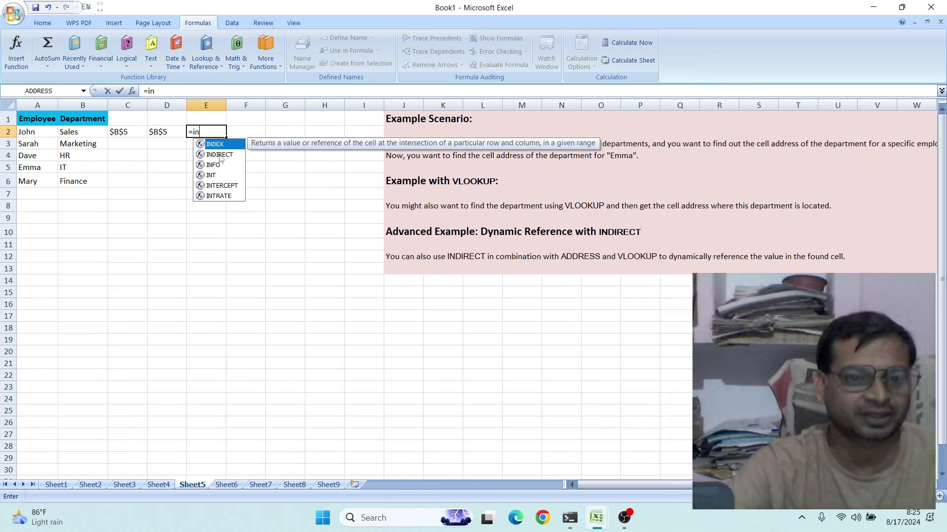
double_click(219, 155)
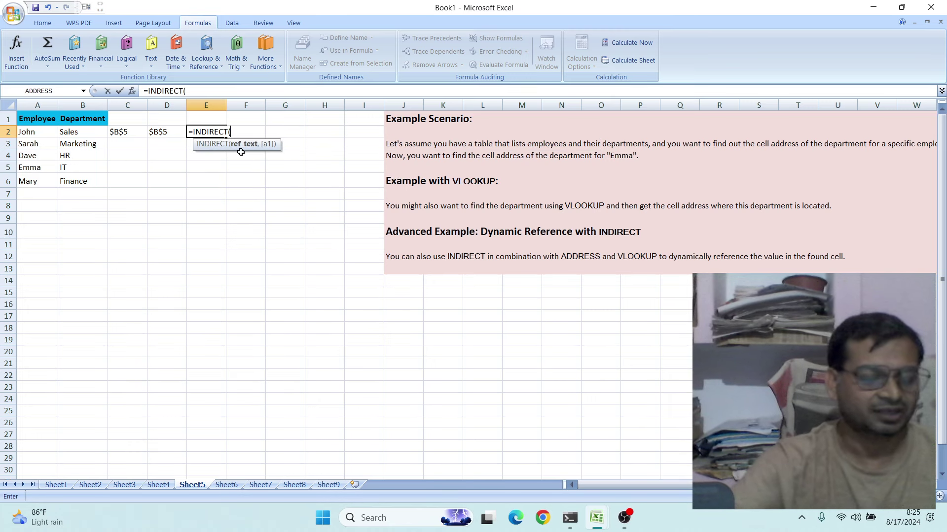
text(ad)
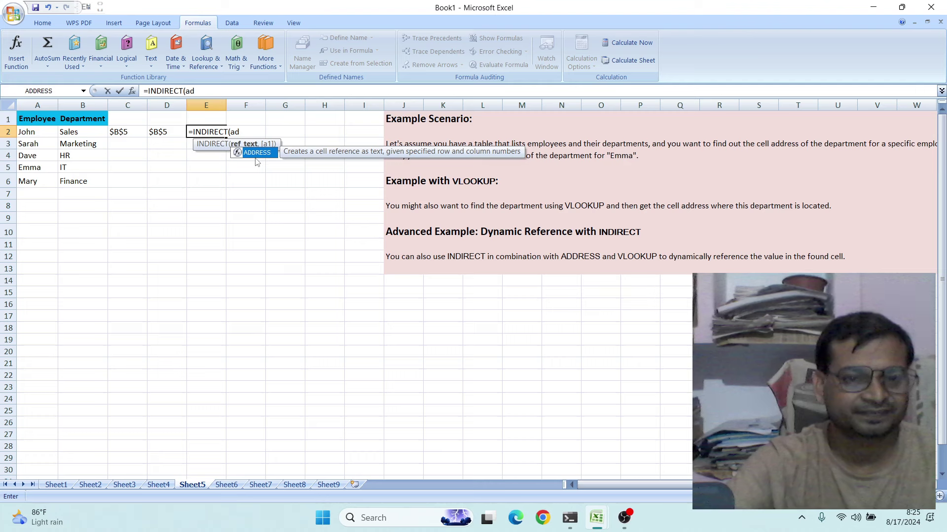
double_click(258, 153)
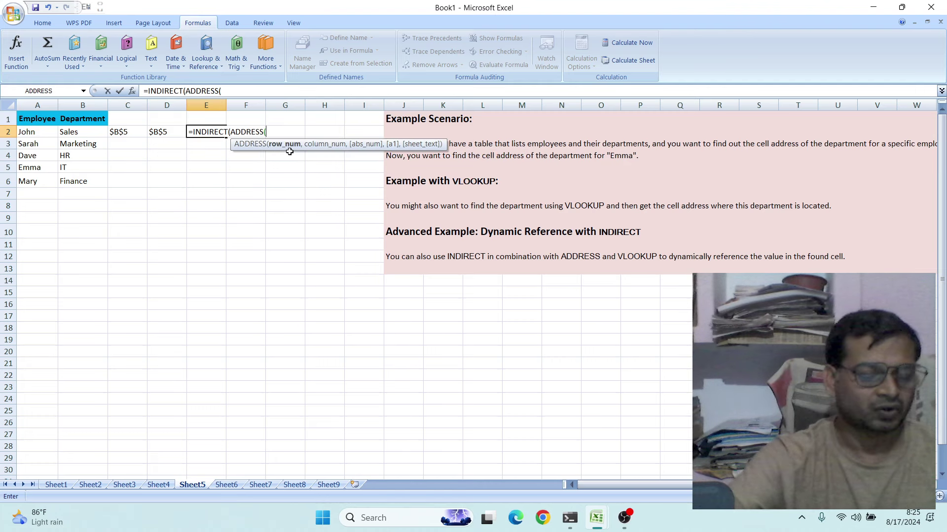
text(m)
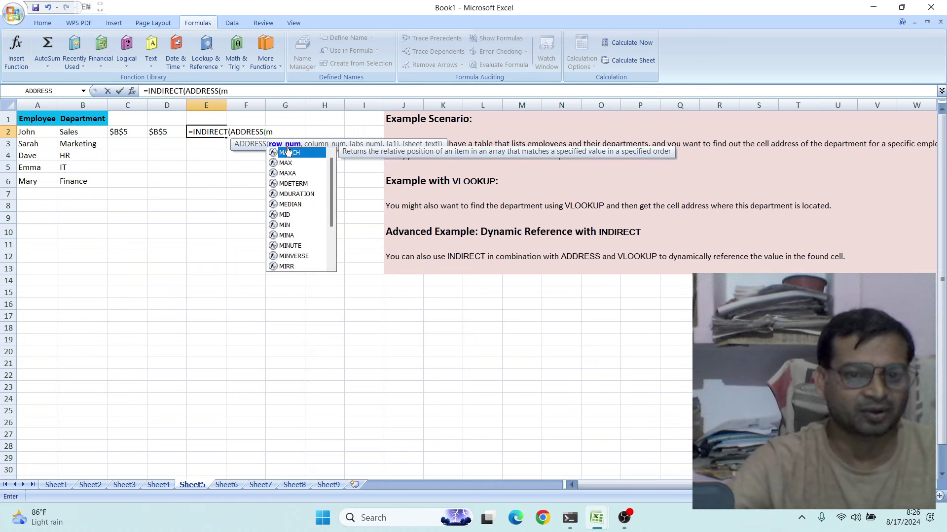
double_click(292, 153)
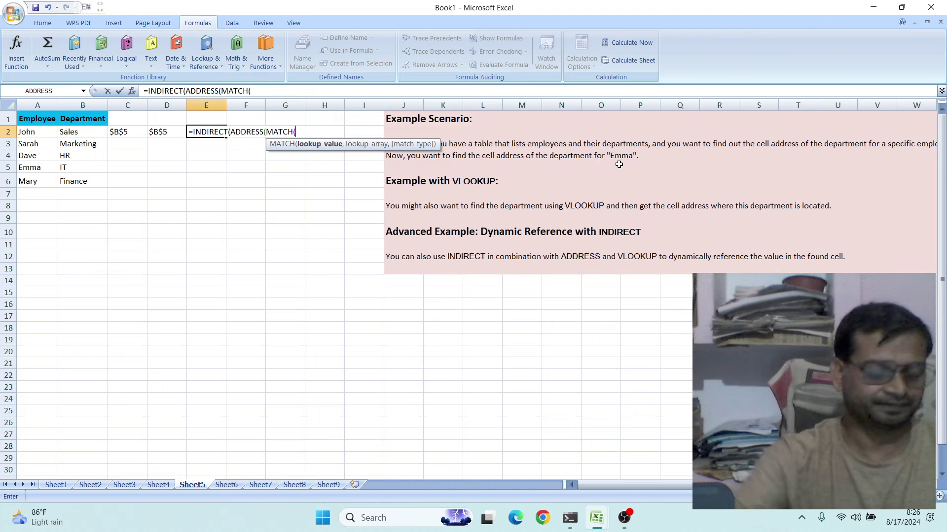
text(")
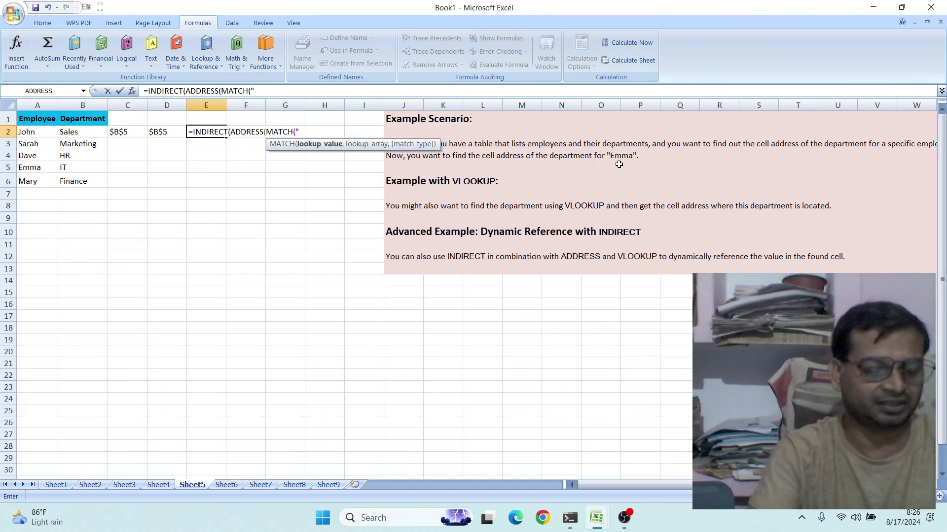
text(Emma)
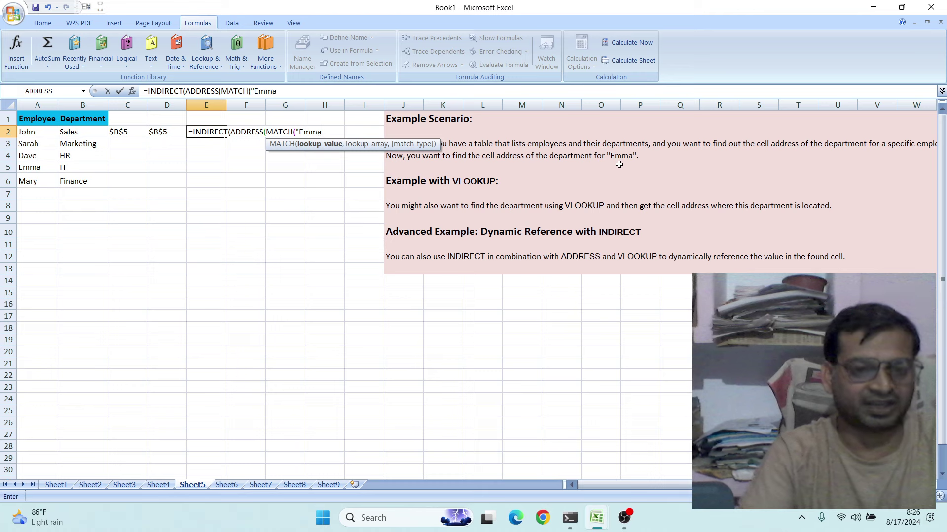
text(")
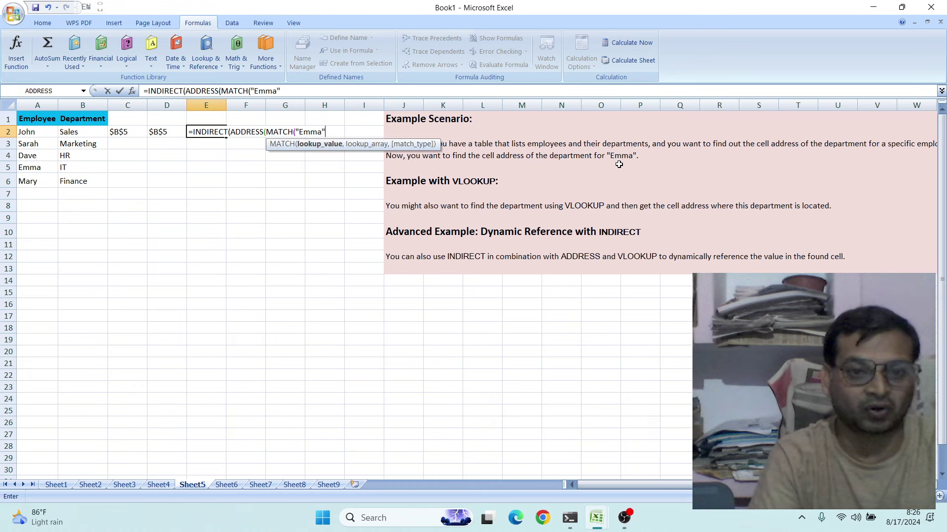
text(,A)
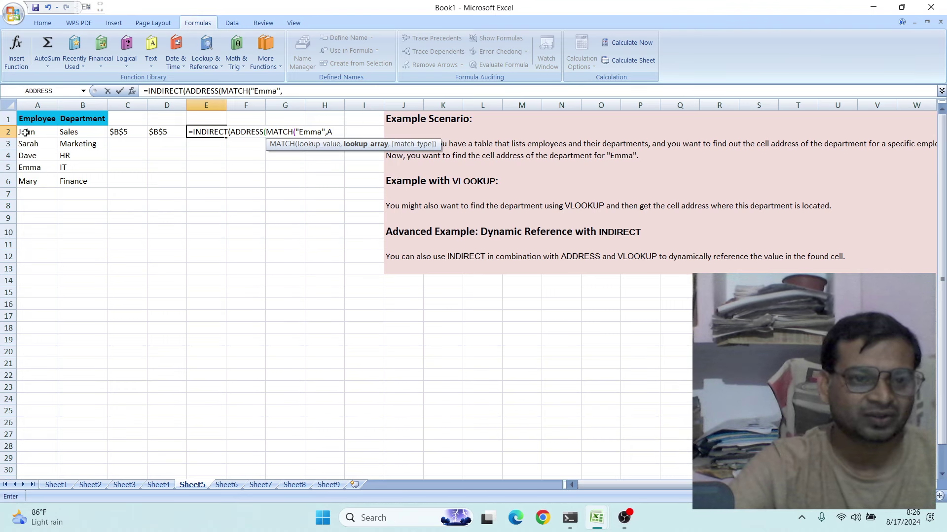
Step: Complete the exact MATCH over A2:A6, +1, column 2, and close INDIRECT so E2 shows IT
drag(26, 133, 34, 179)
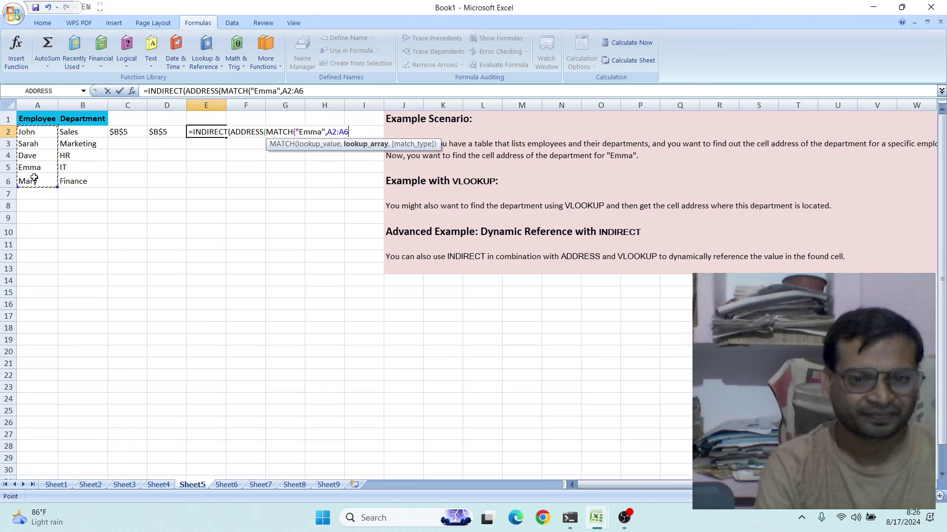
text(,)
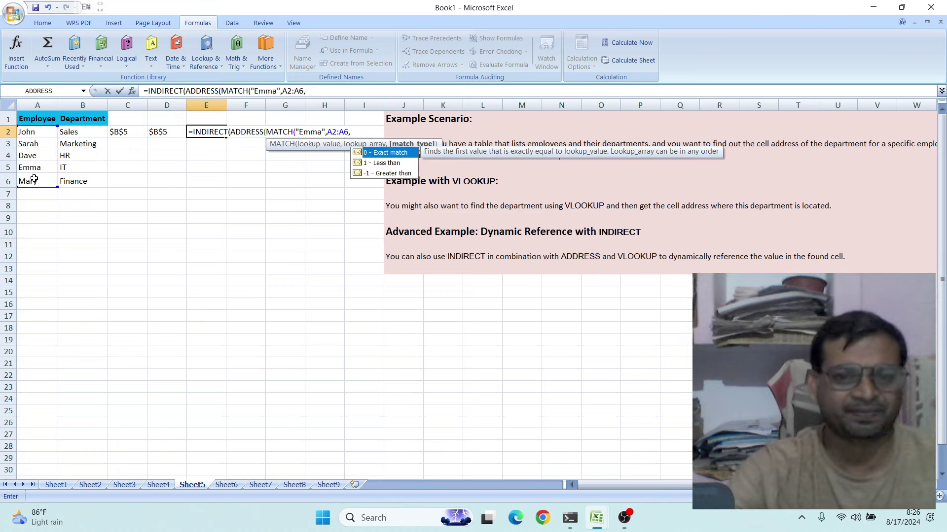
double_click(385, 154)
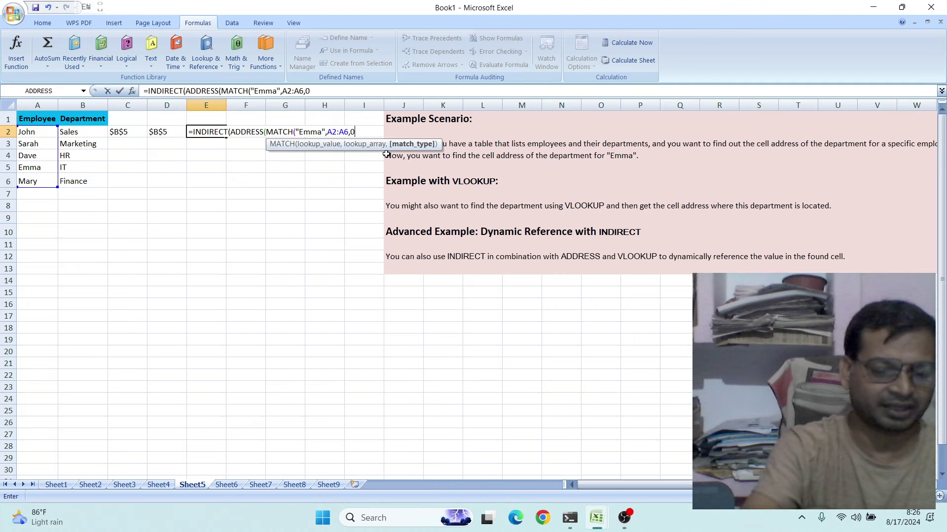
text()+1)
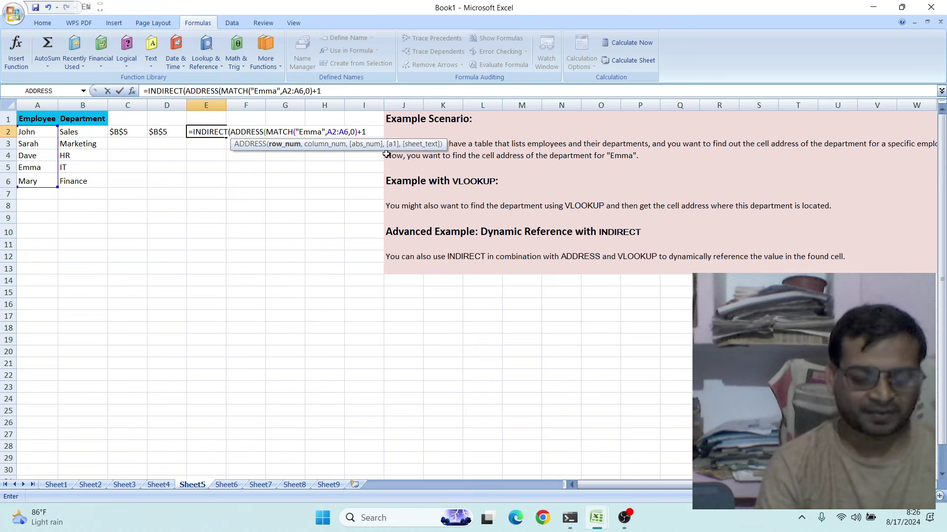
text(,2)
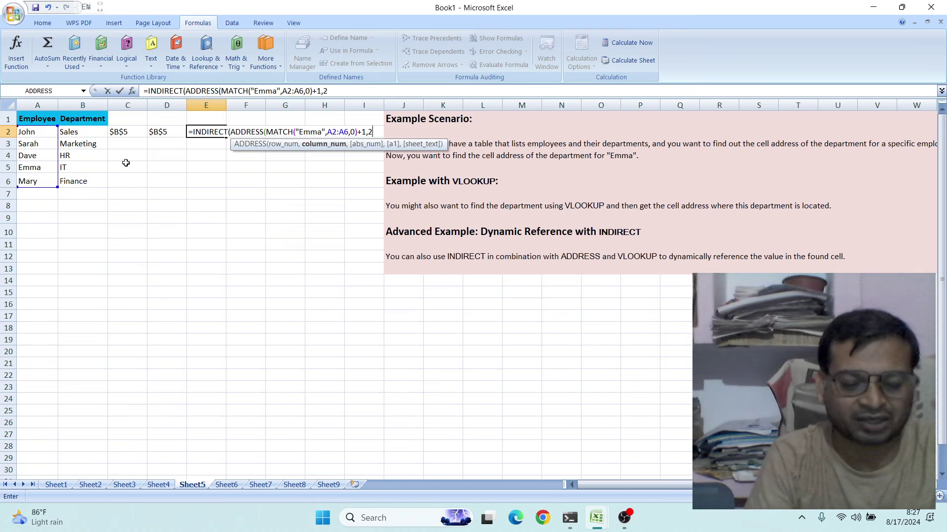
key(Right)
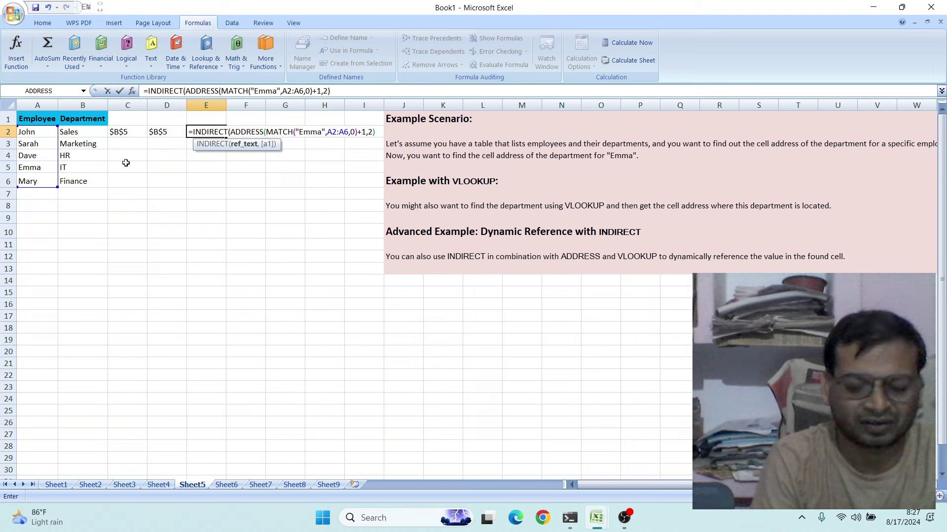
text())
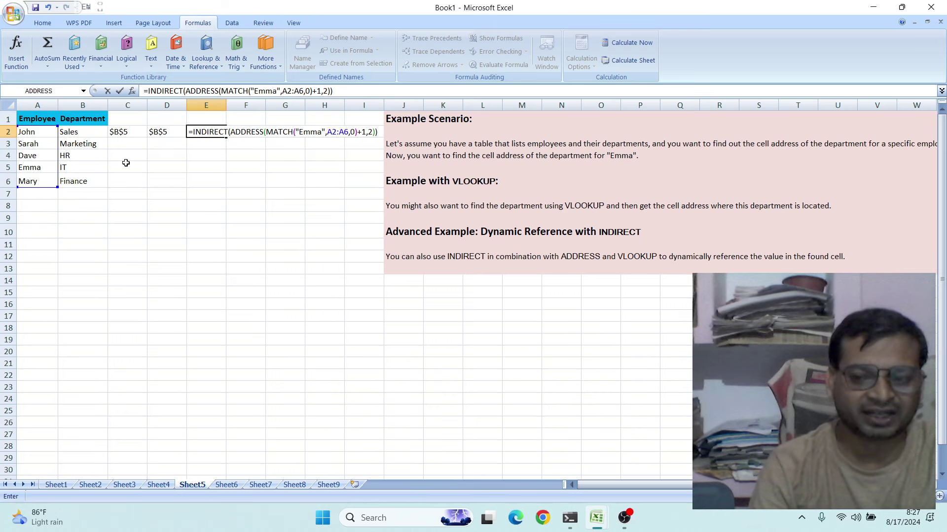
key(Return)
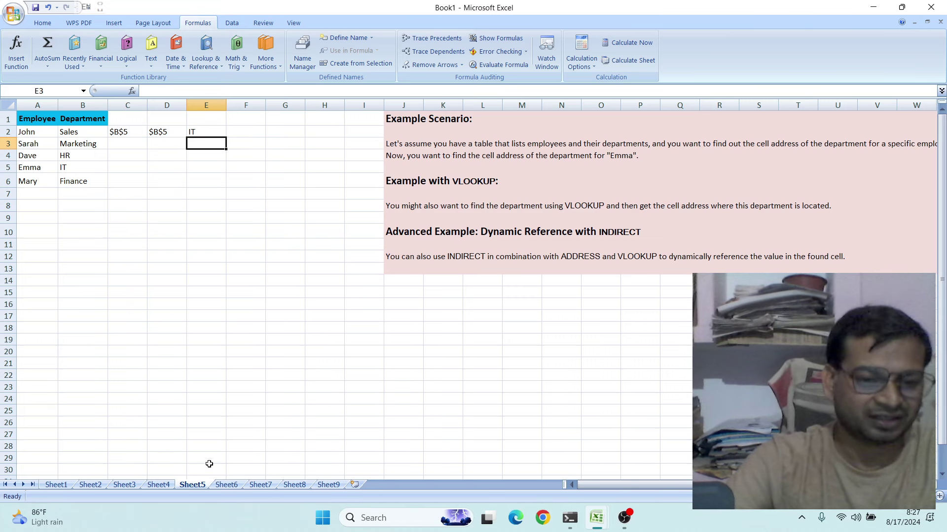
Step: Switch to Sheet6 and select cell C2 beside the sales amounts
click(227, 486)
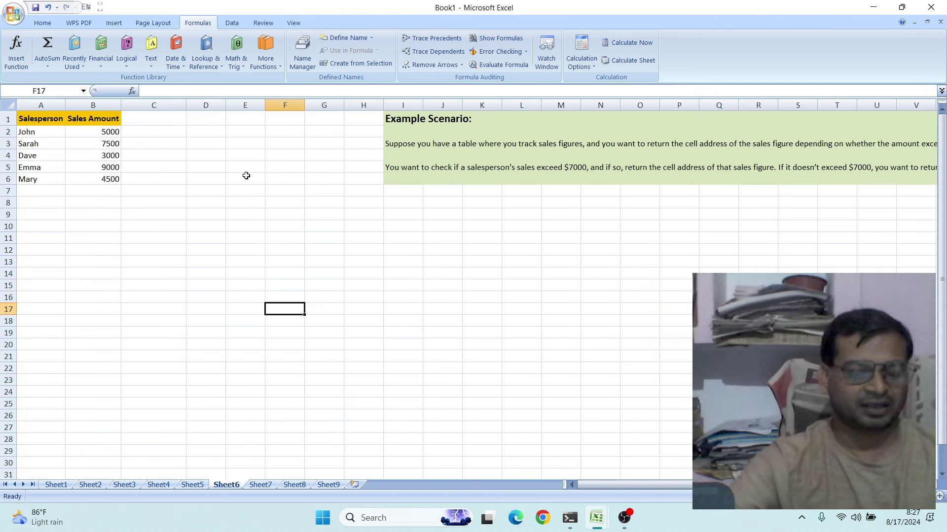
click(149, 131)
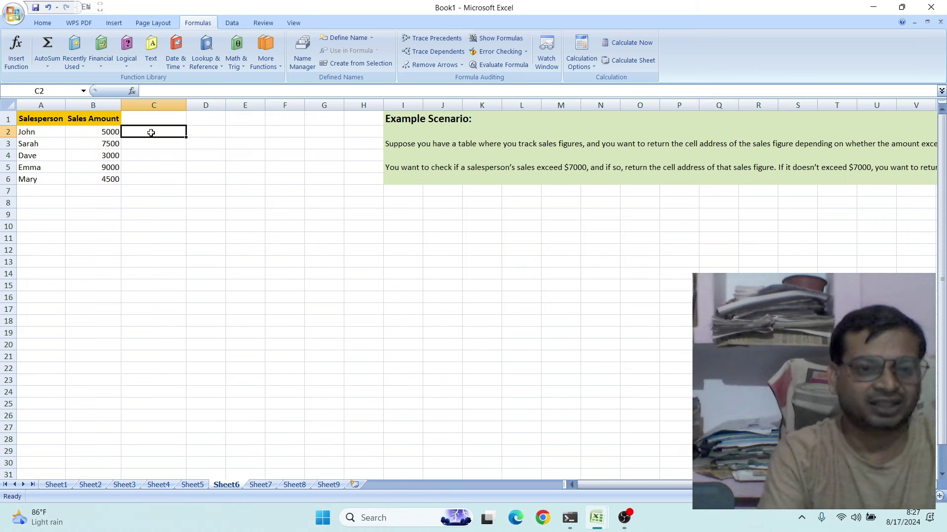
Step: Start C2's formula as =IF(A2=TODAY(), for the condition
text(=)
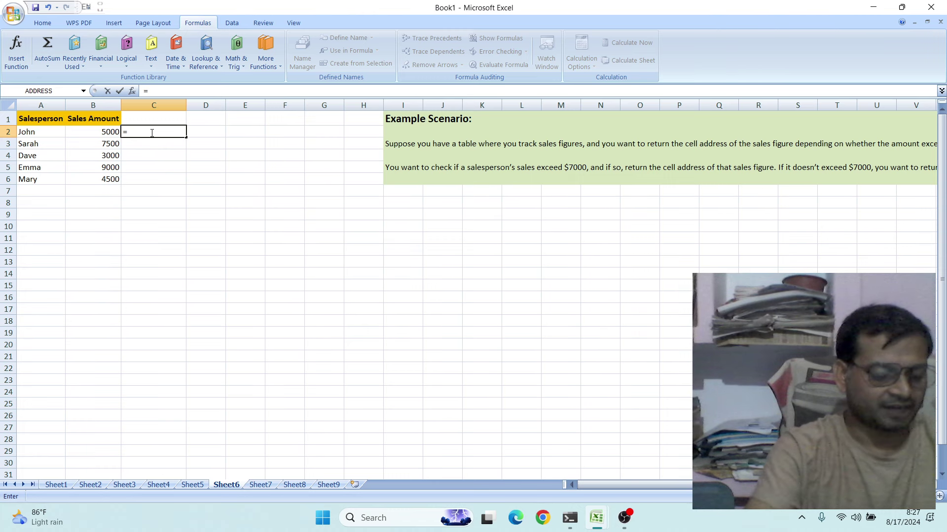
text(if)
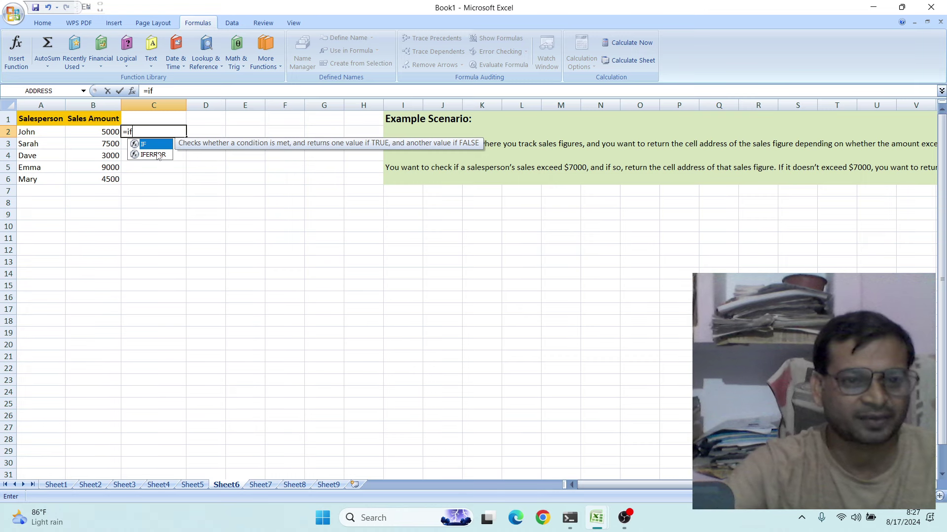
double_click(151, 148)
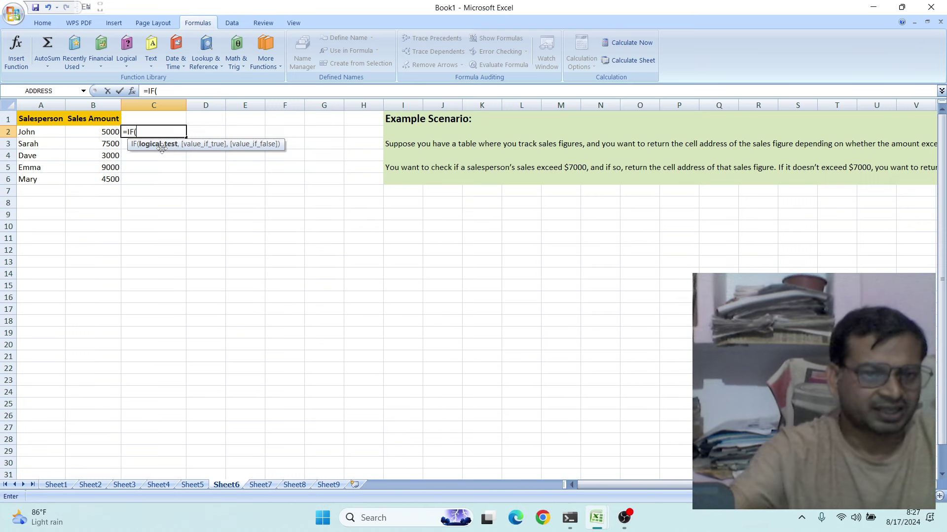
click(31, 132)
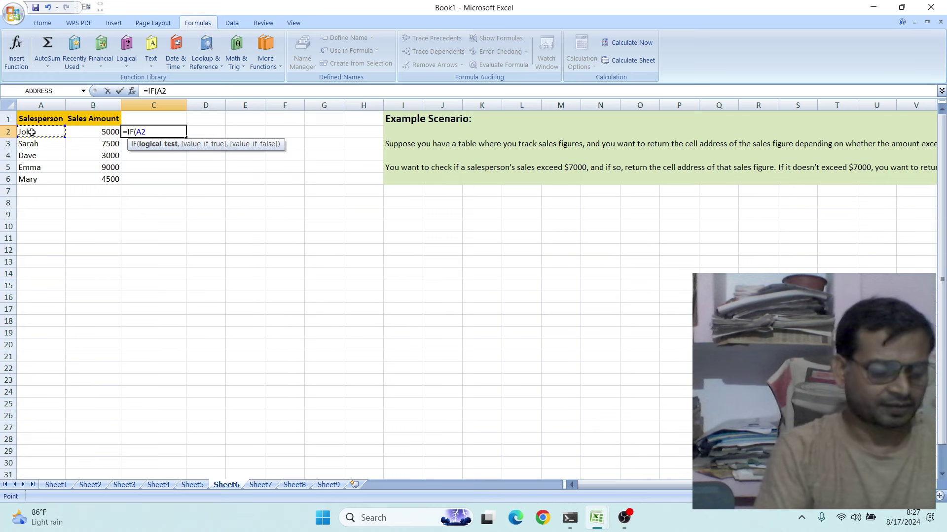
text(=)
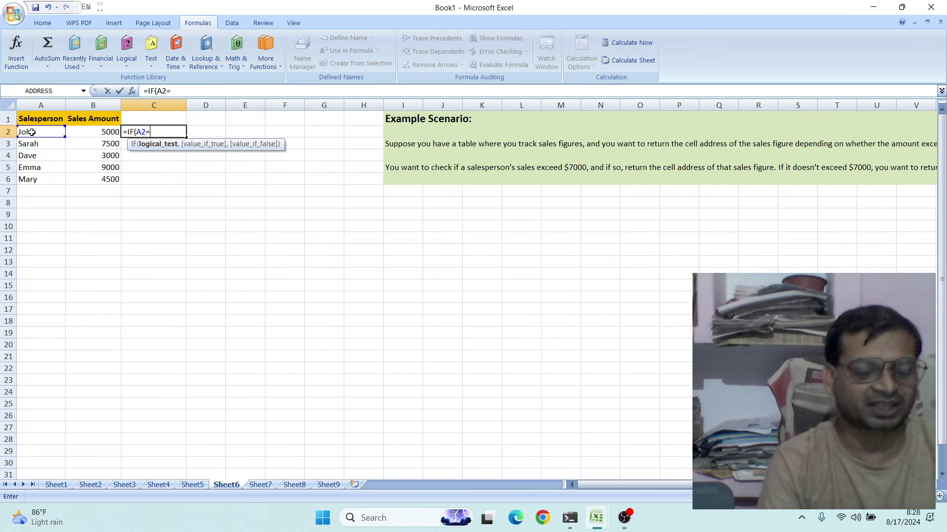
text(to)
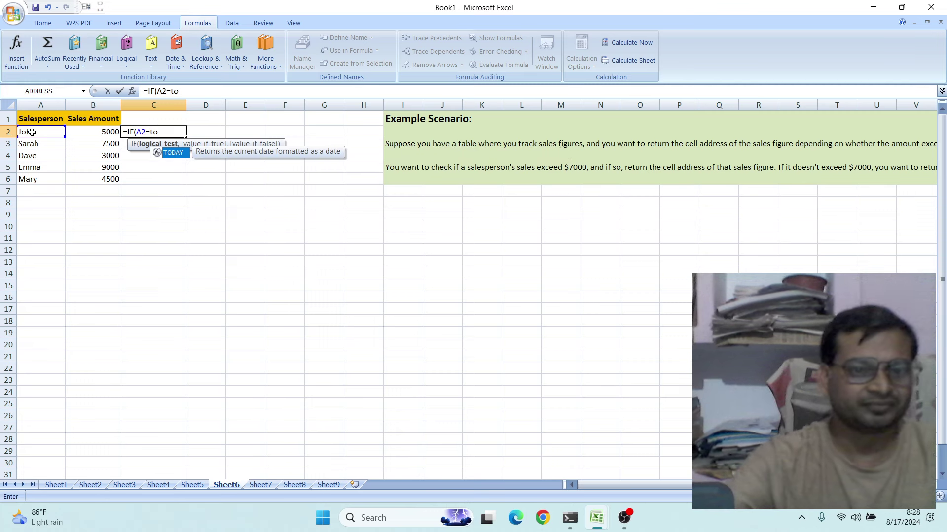
double_click(174, 153)
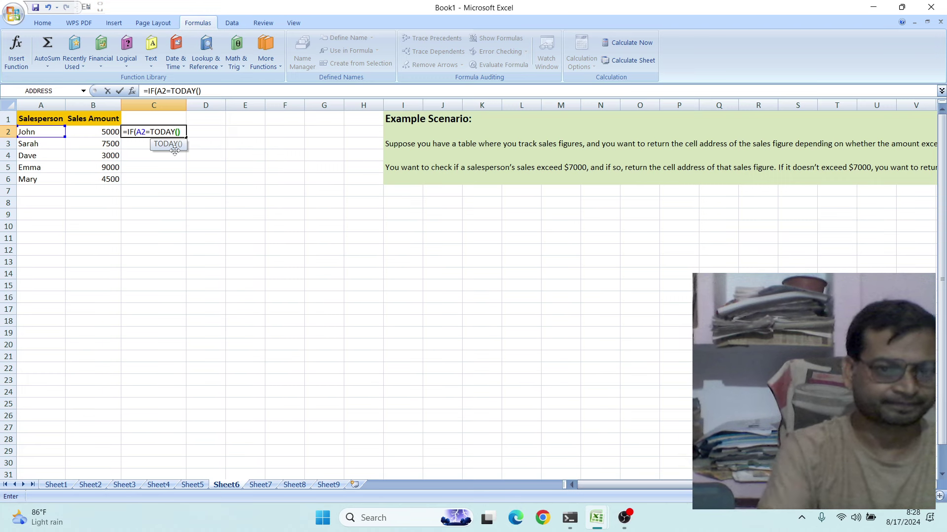
text())
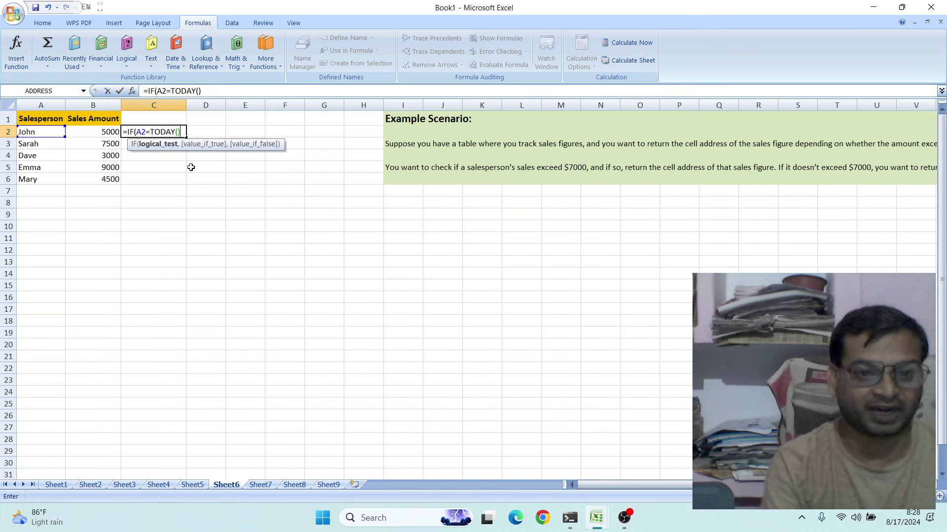
text(,)
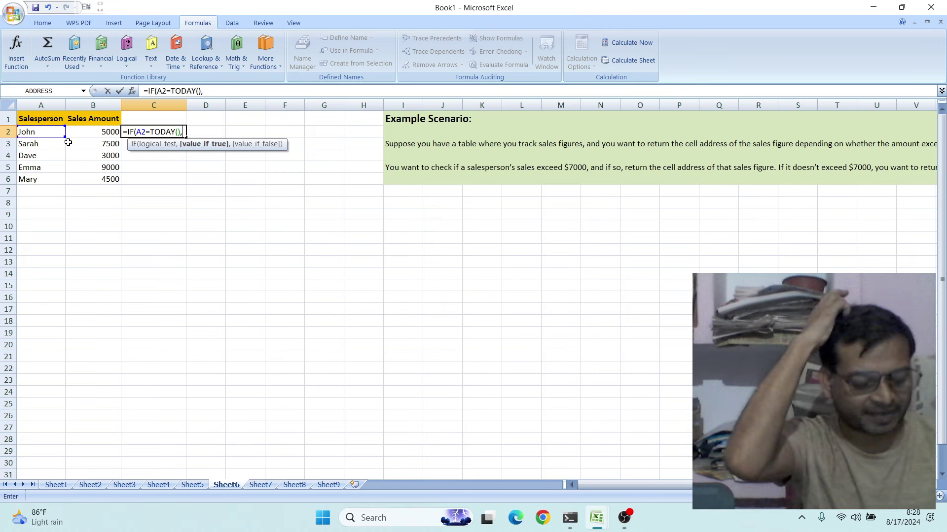
Step: Add ADDRESS(ROW(B2),COLUMN(B2)) as the IF's true result
text(a)
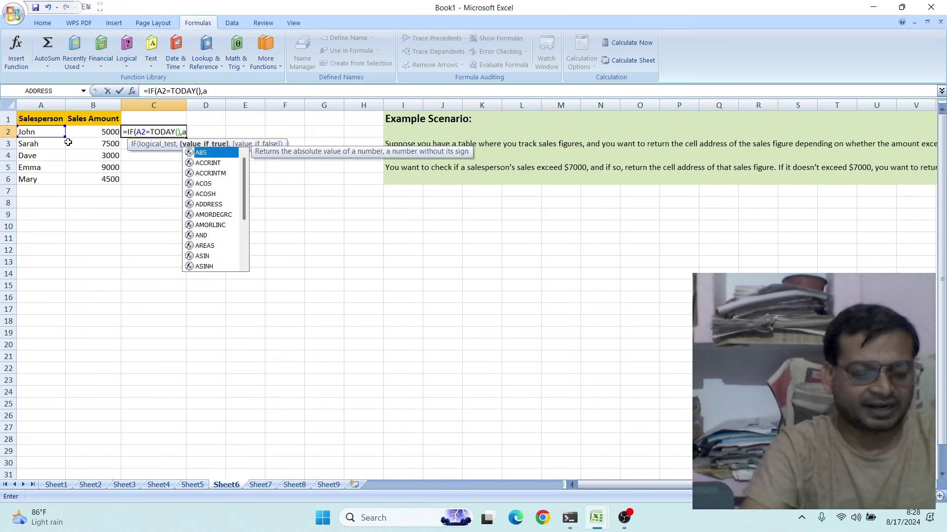
text(d)
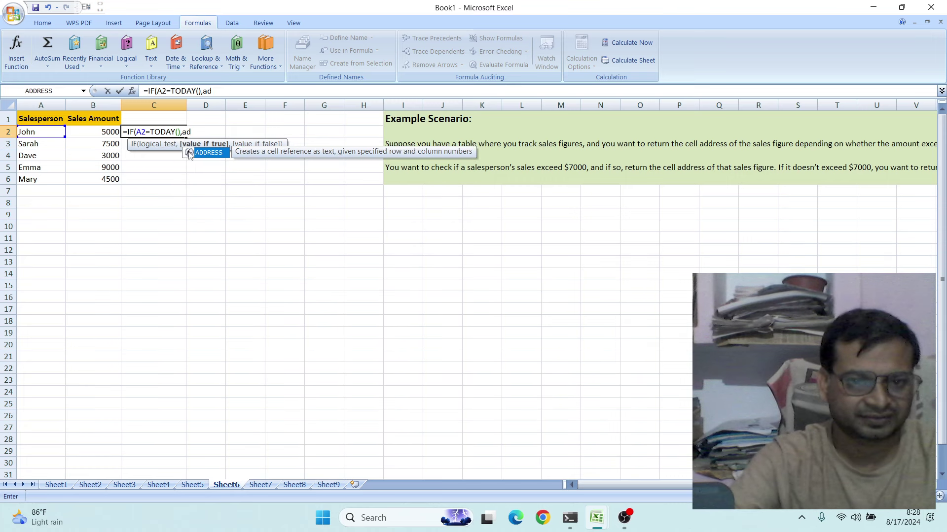
double_click(209, 153)
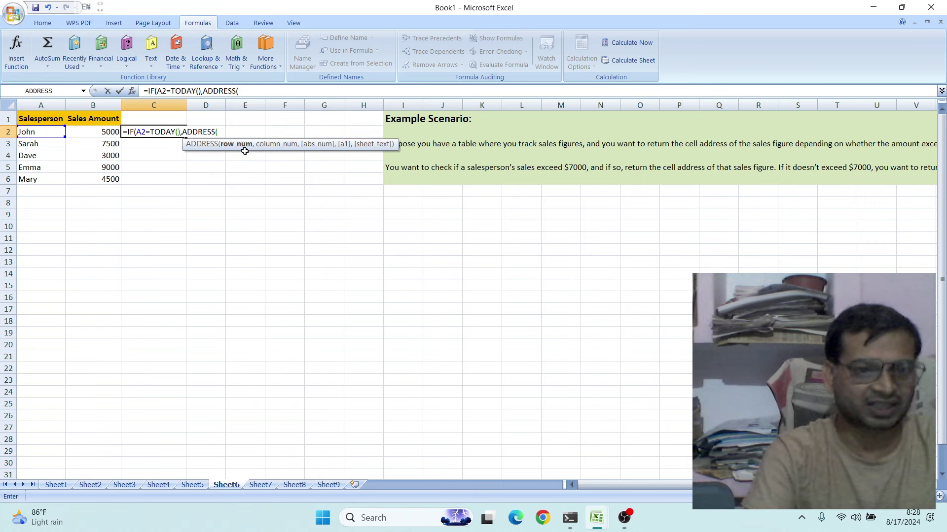
text(ro)
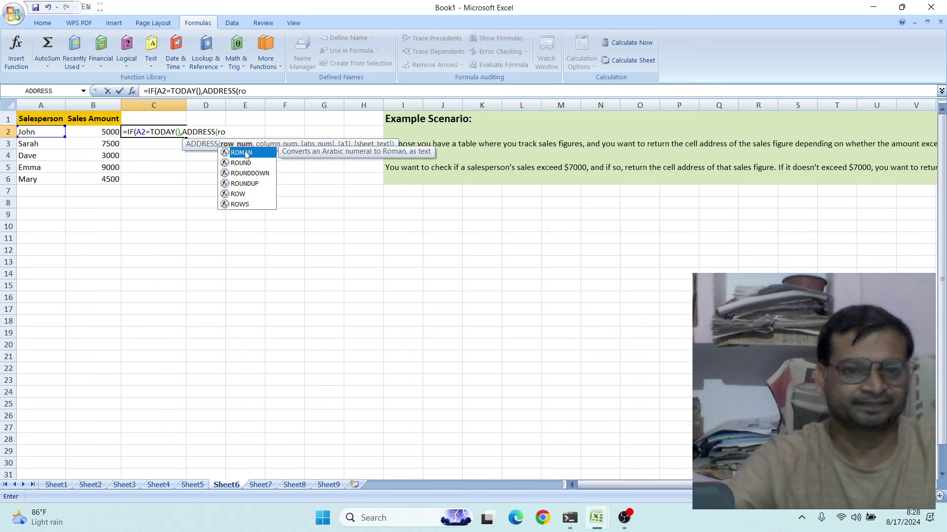
double_click(244, 195)
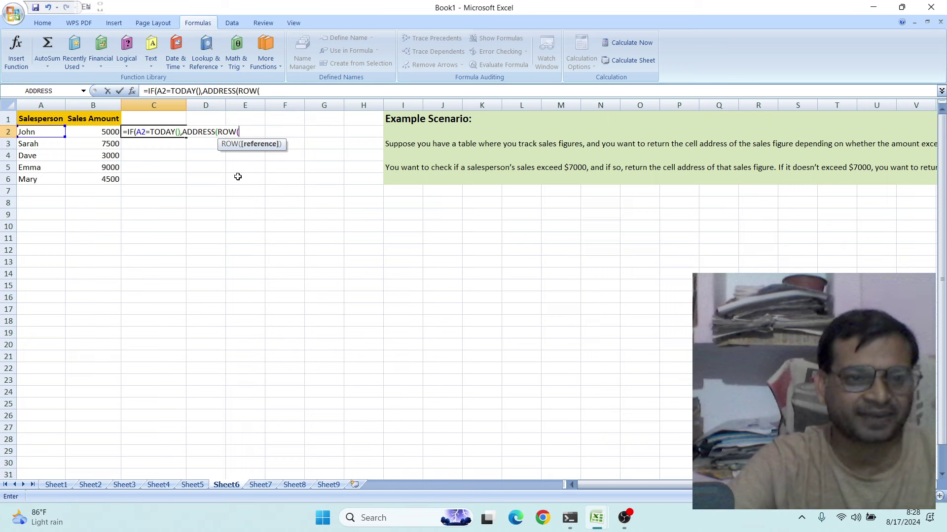
click(107, 133)
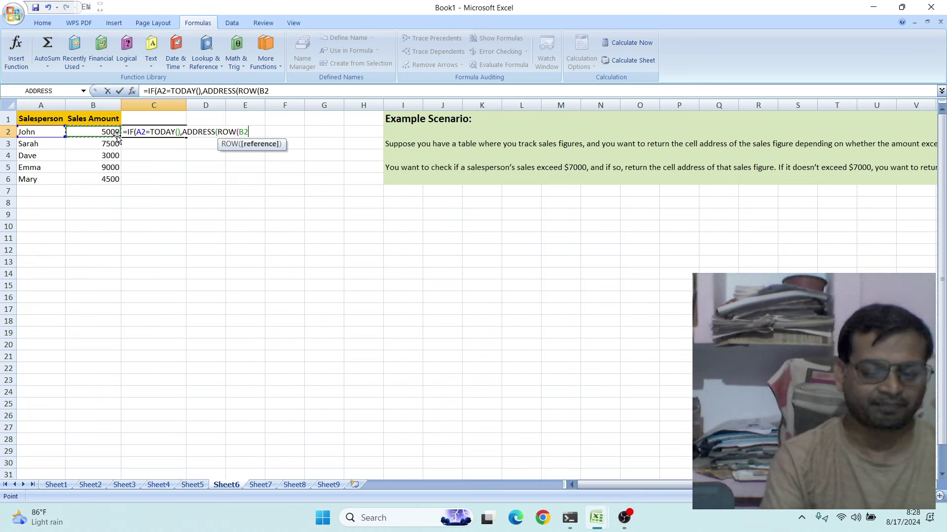
text())
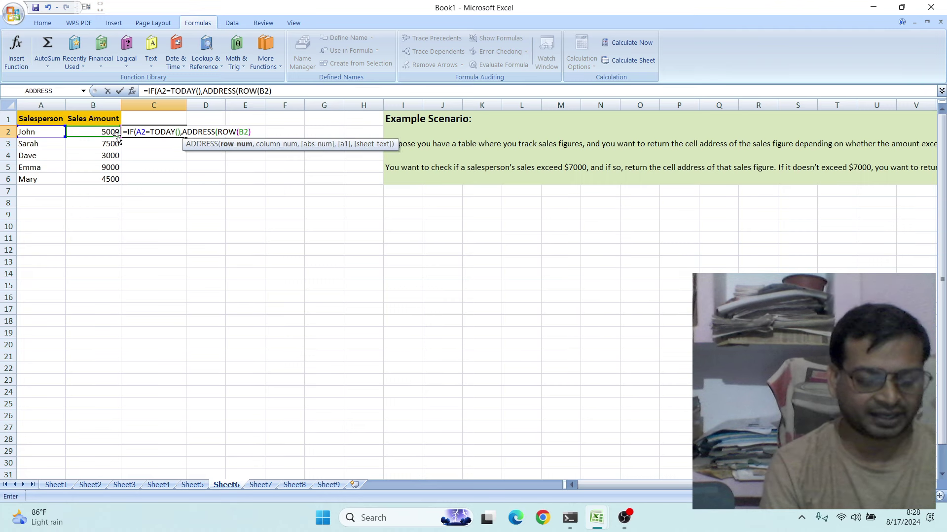
text(,)
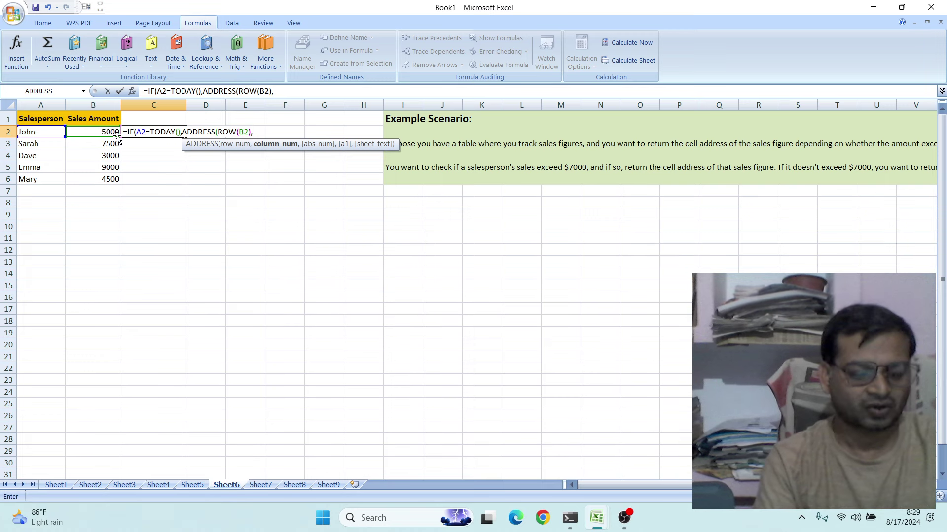
text(col)
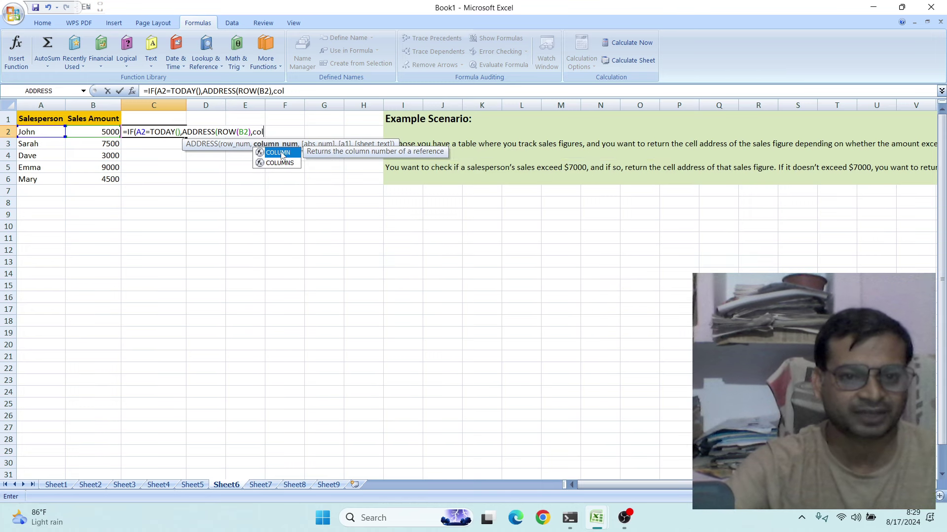
double_click(284, 155)
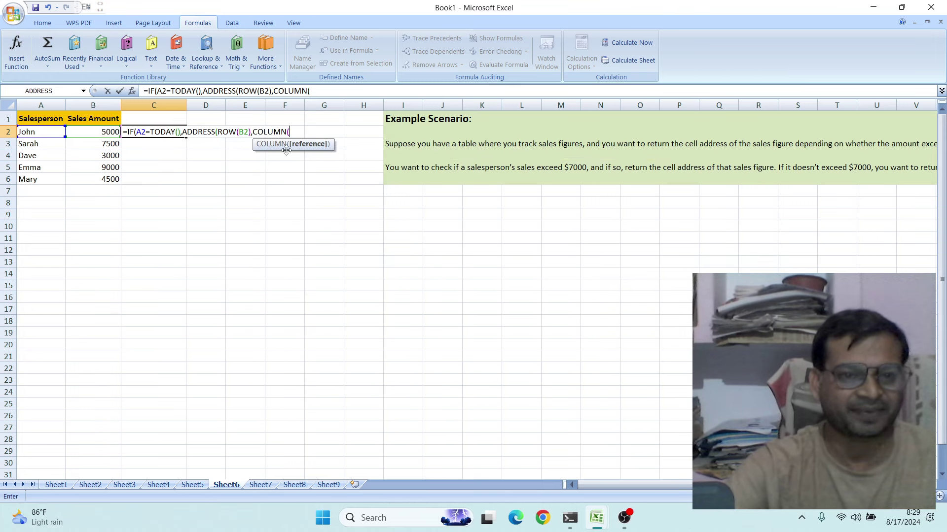
click(114, 131)
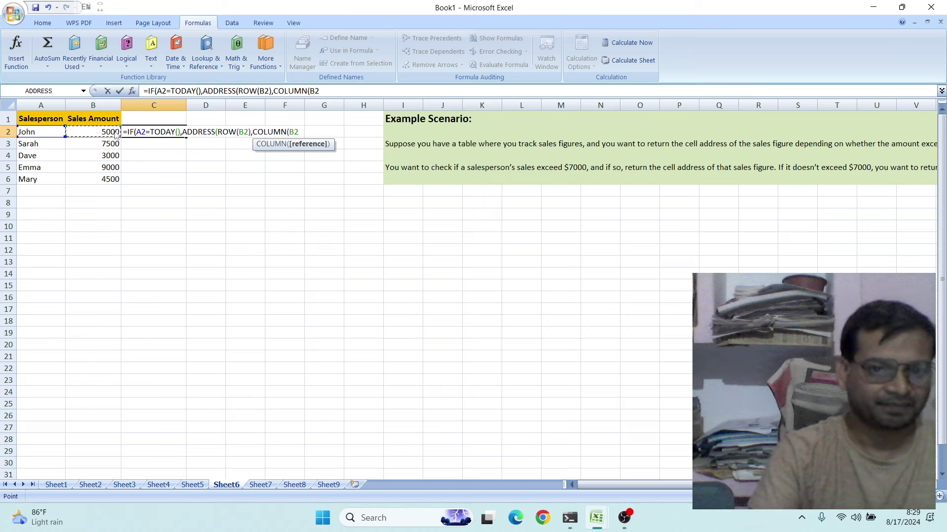
text())
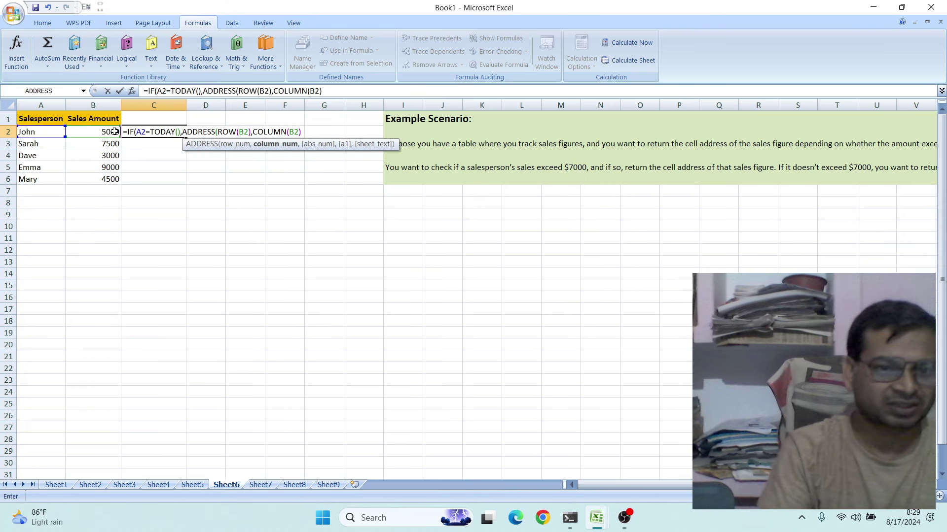
text())
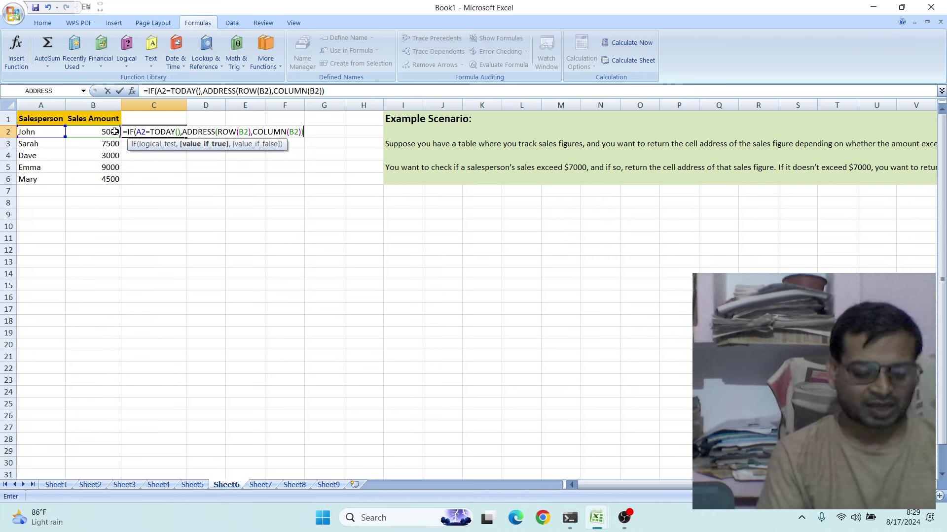
text(,)
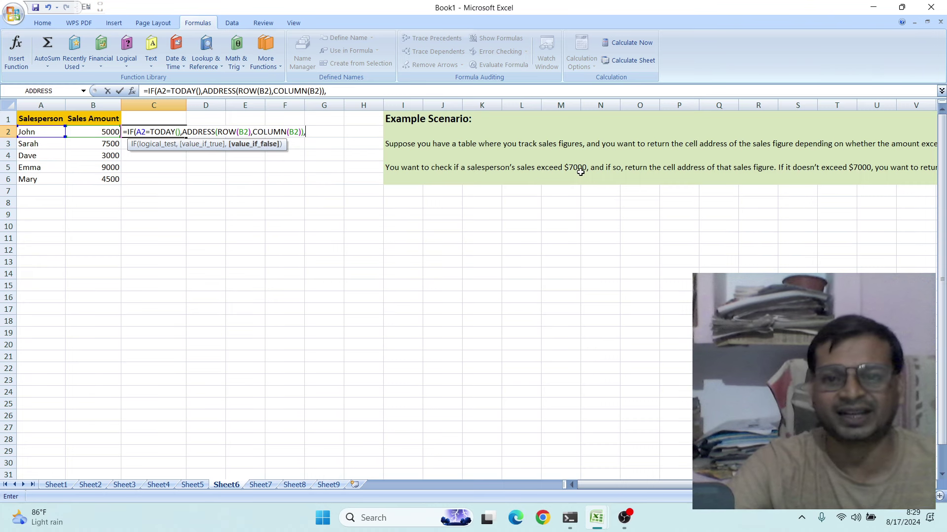
click(151, 131)
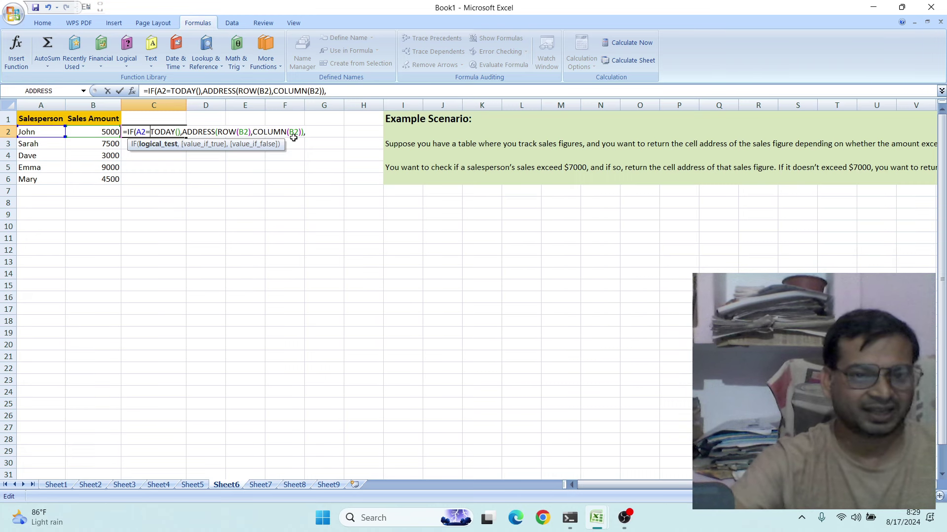
Step: Erase the C2 formula back toward its start
click(311, 133)
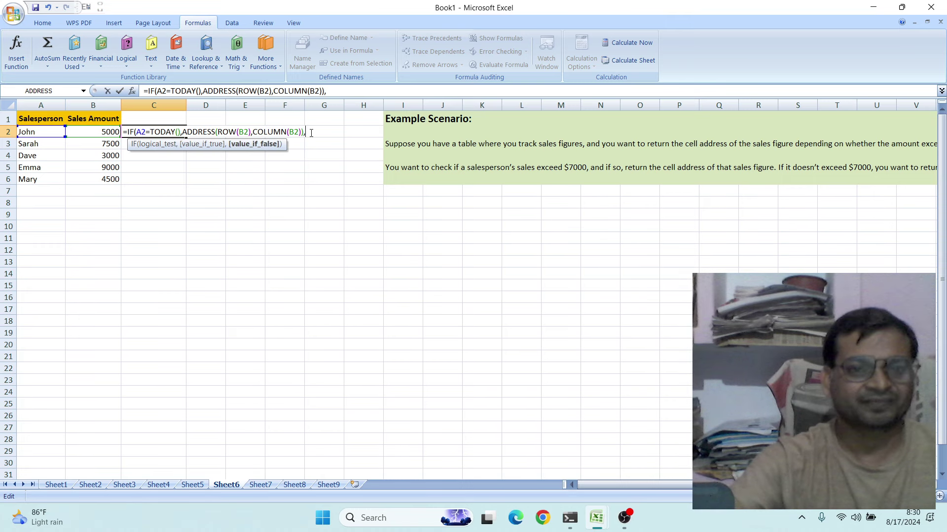
key(BackSpace)
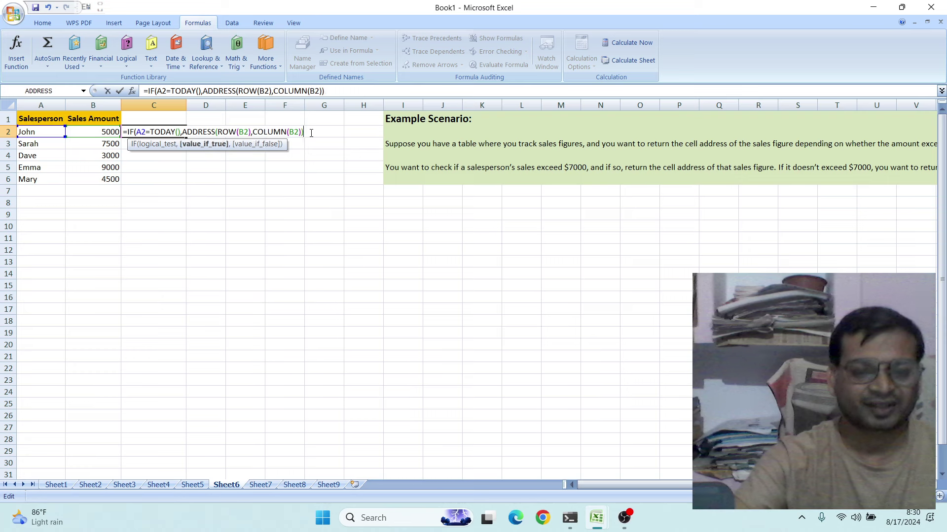
key(BackSpace)
key(BackSpace)
key(BackSpace)
key(BackSpace)
key(BackSpace)
key(BackSpace)
key(BackSpace)
key(BackSpace)
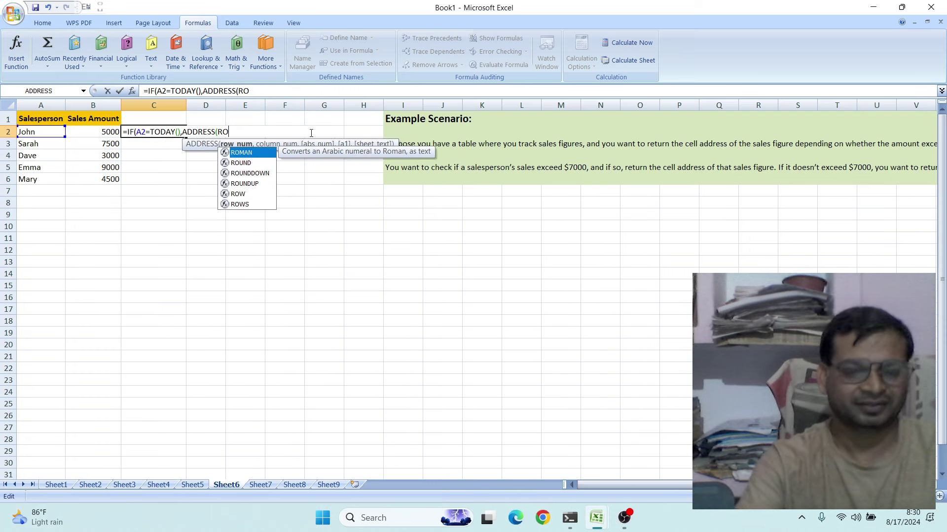
key(BackSpace)
key(BackSpace)
key(BackSpace)
key(BackSpace)
key(BackSpace)
key(BackSpace)
key(BackSpace)
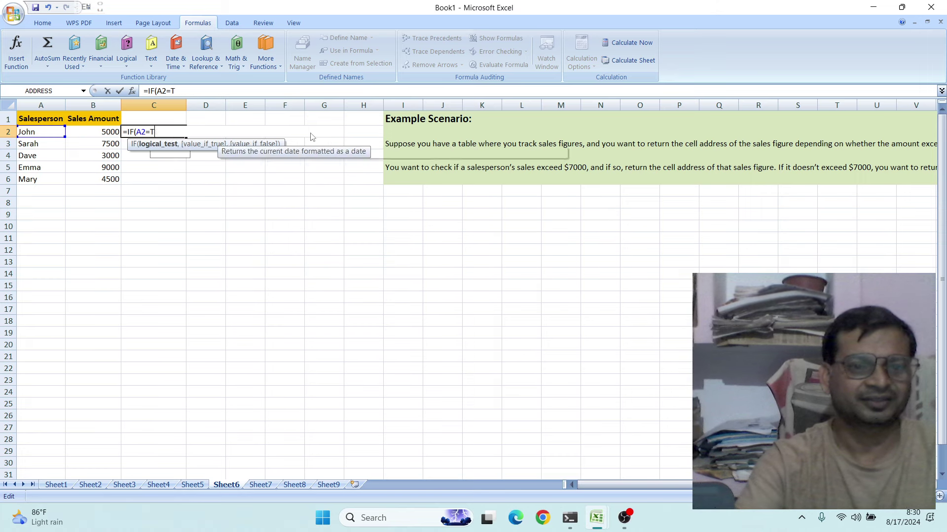
key(BackSpace)
key(BackSpace)
key(BackSpace)
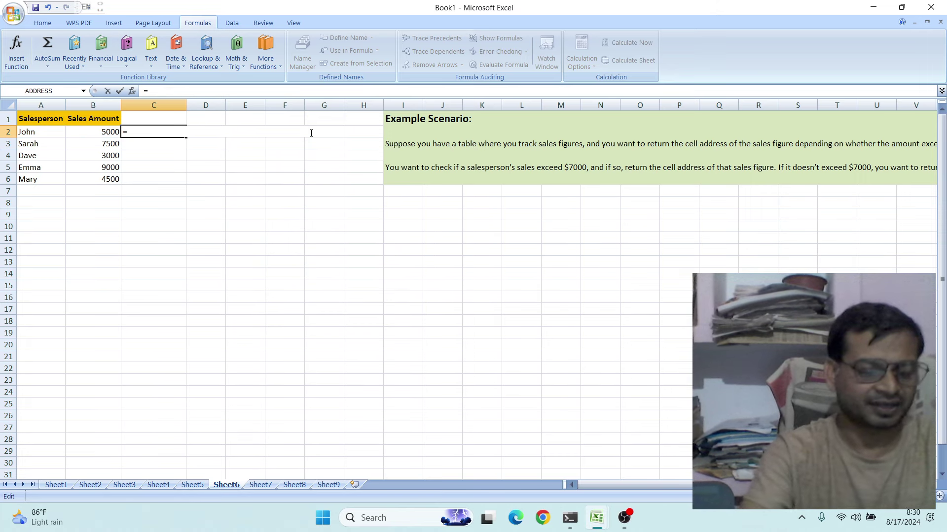
Step: Rewrite the condition as =IF(B2>7000, and begin the ADDRESS true value
text(if)
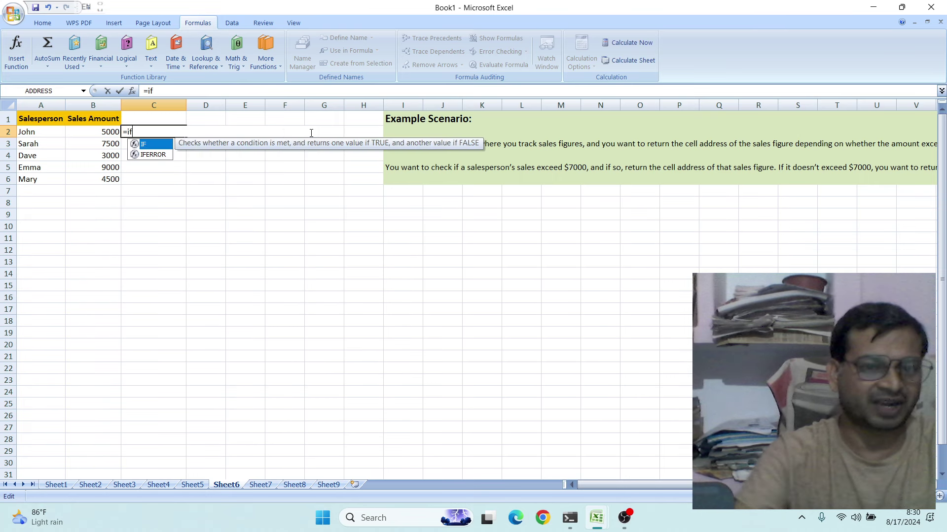
double_click(156, 145)
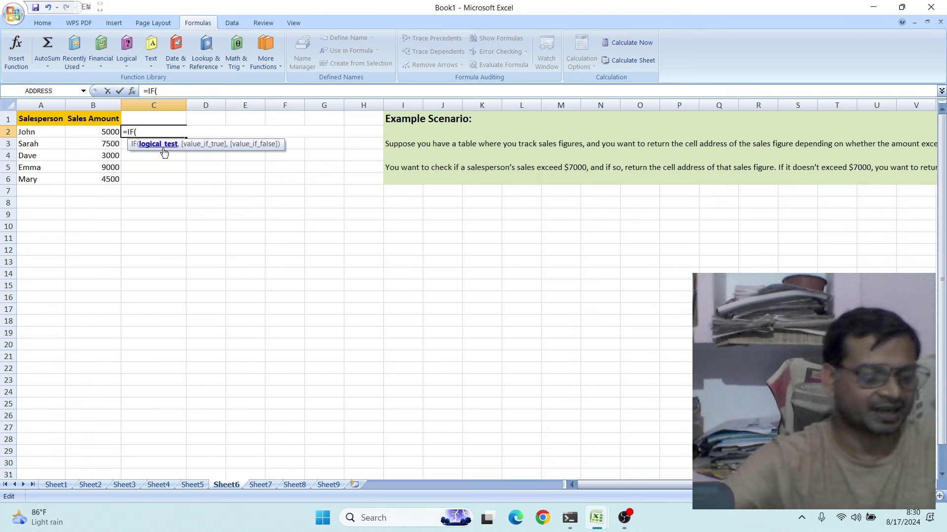
click(106, 132)
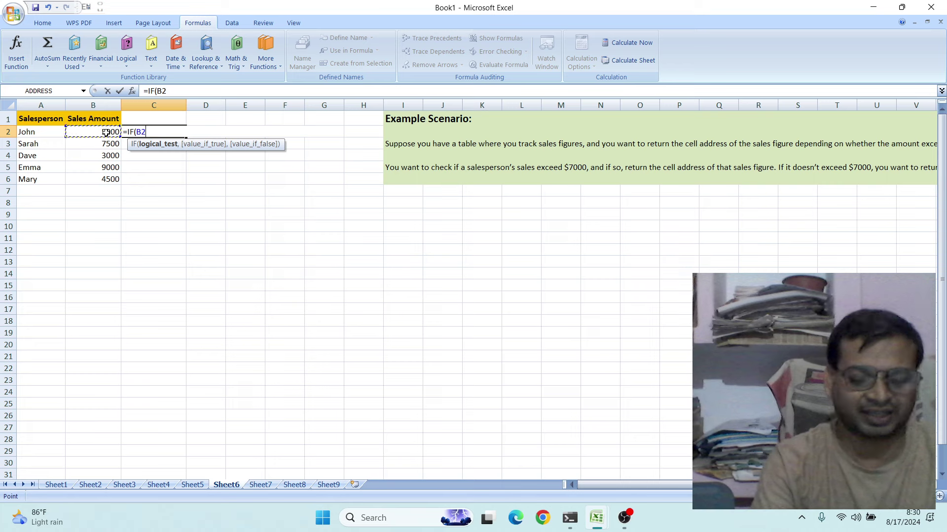
text(>7)
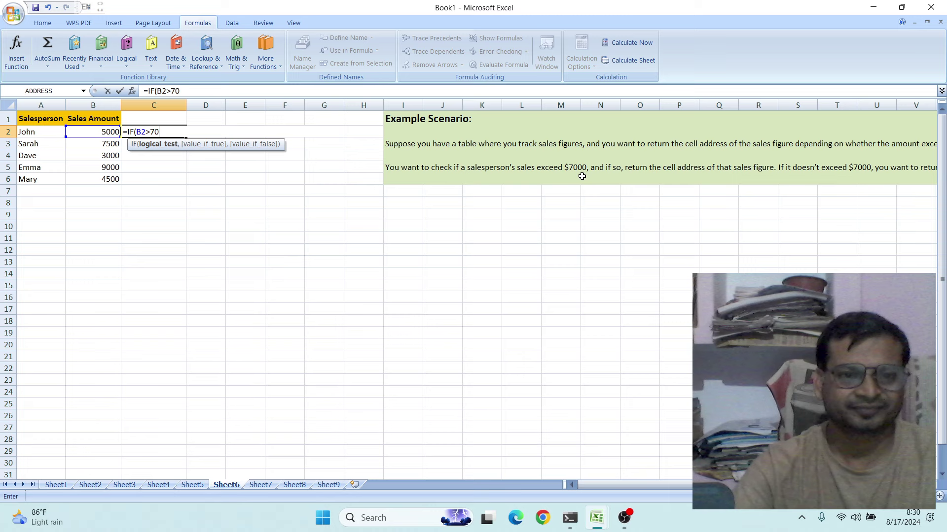
text(00)
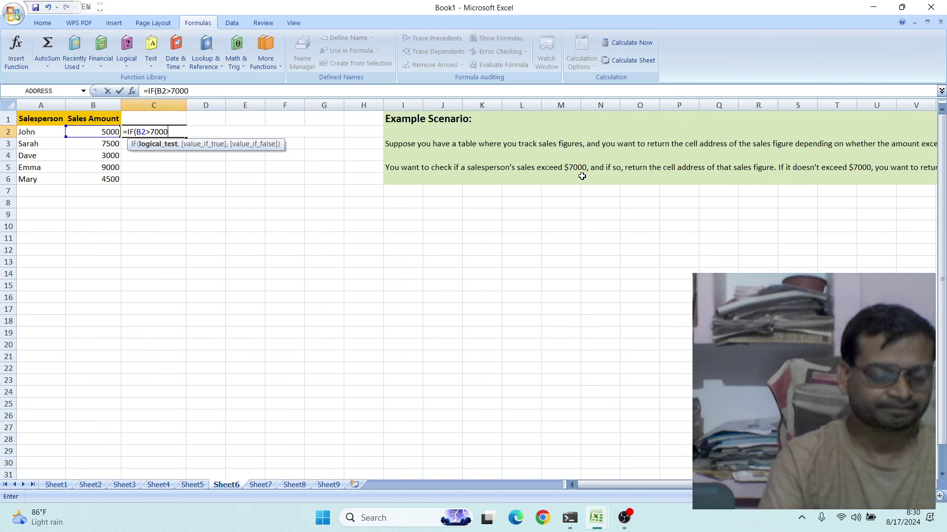
text(,)
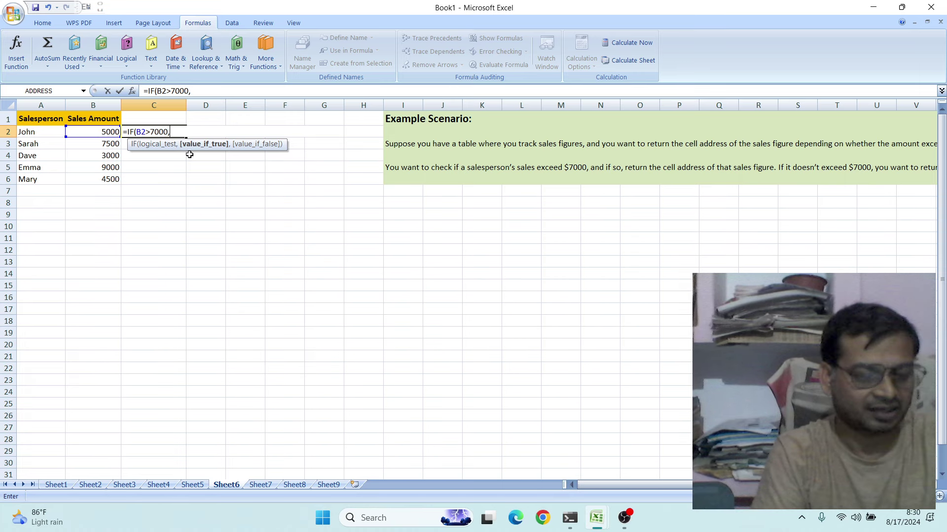
text(ad)
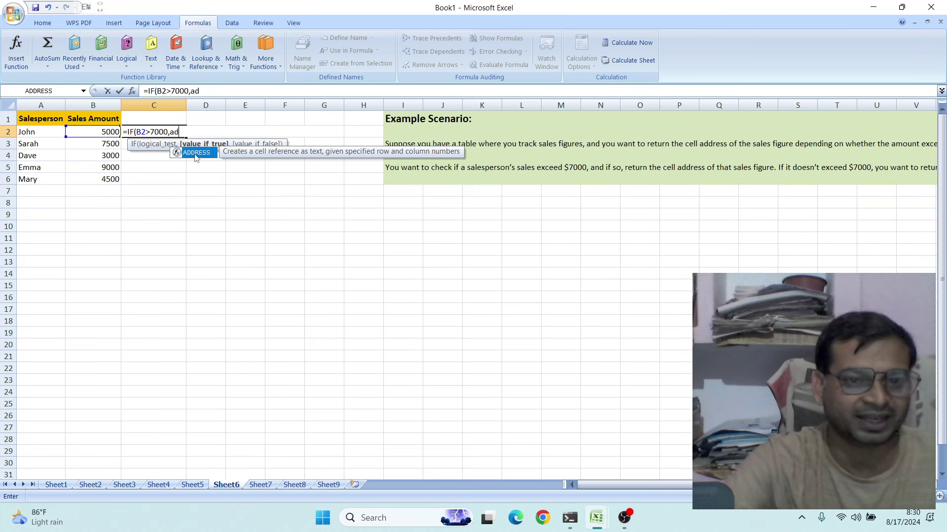
Step: Build the true value ADDRESS(ROW(B2),COLUMN(B2)) and add the comma for the false argument
double_click(195, 154)
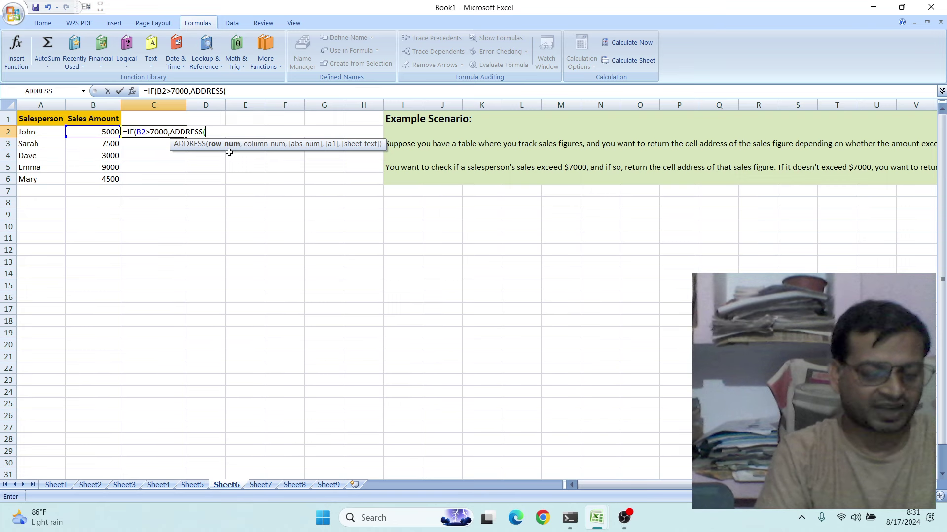
text(ro)
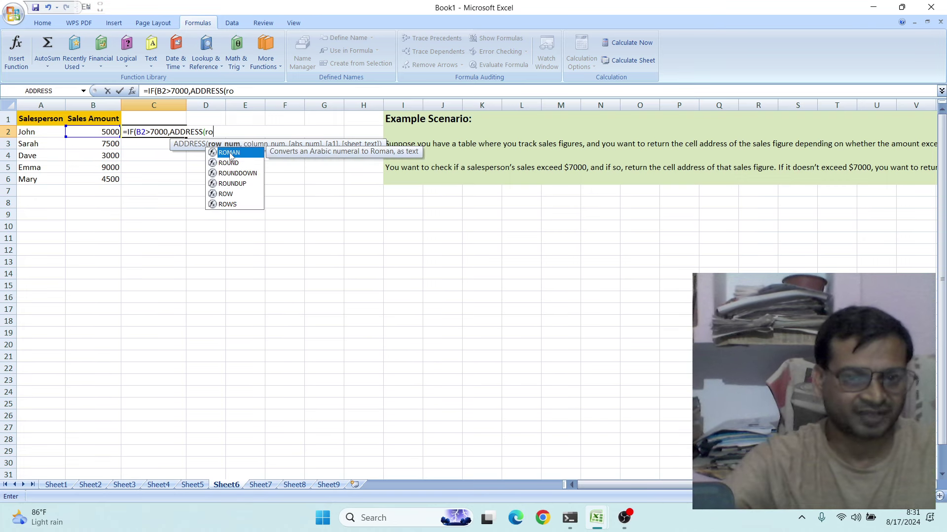
double_click(225, 194)
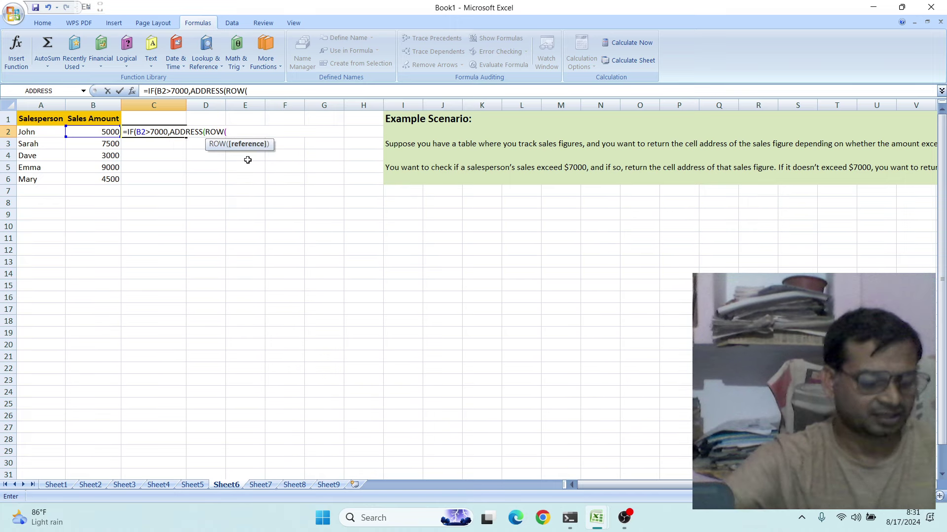
click(109, 131)
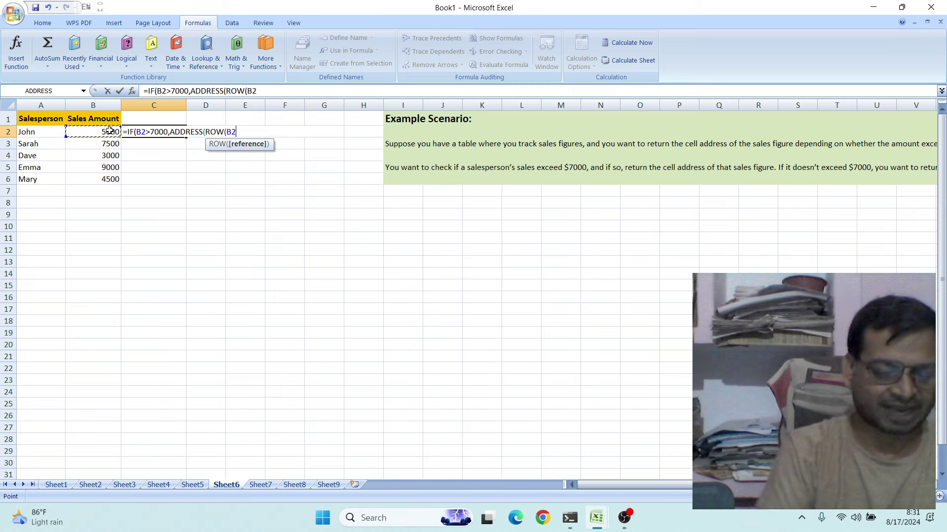
text())
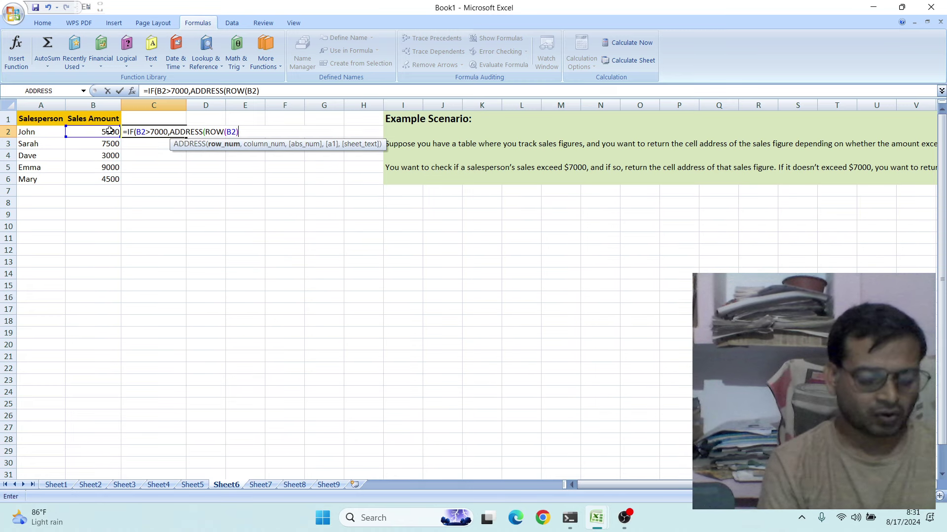
text(,)
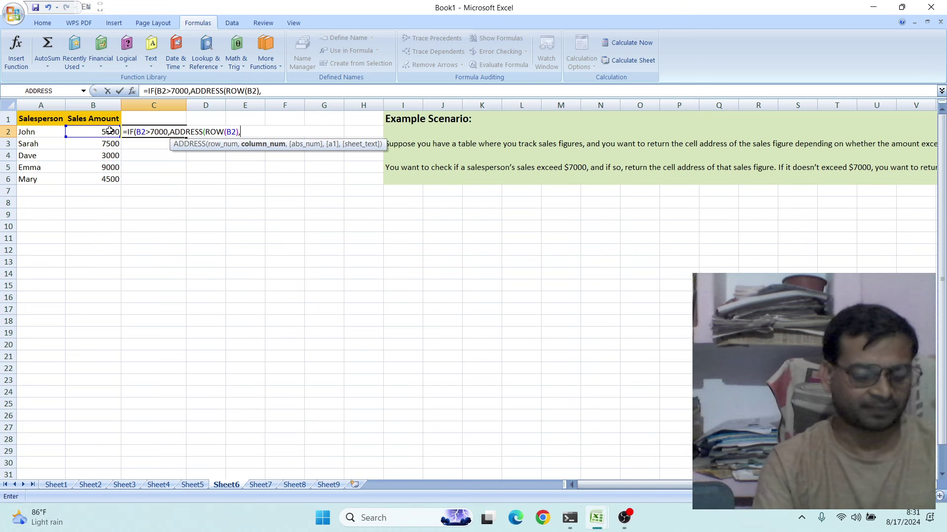
text(col)
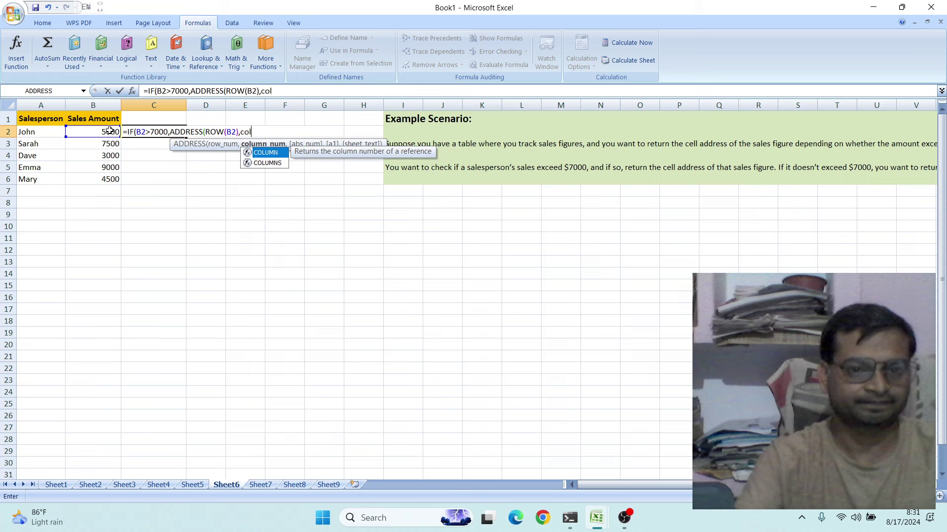
double_click(270, 153)
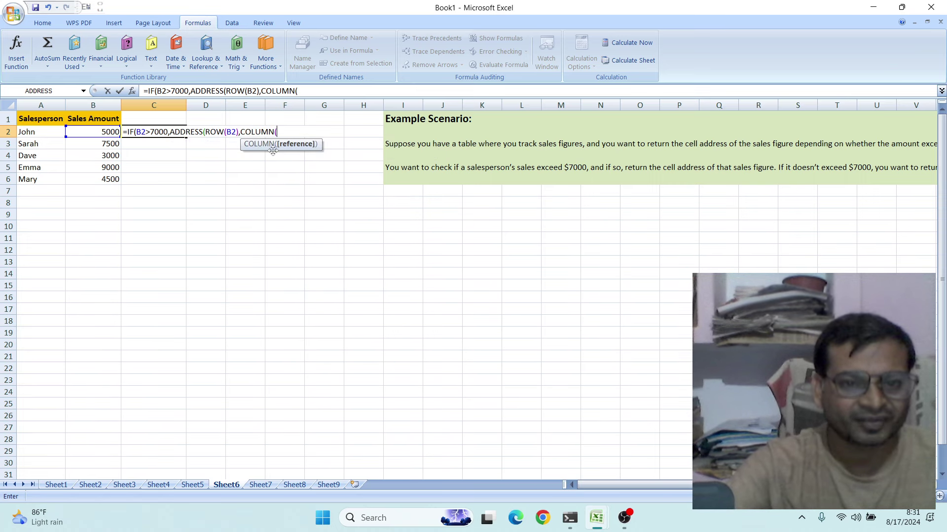
click(109, 133)
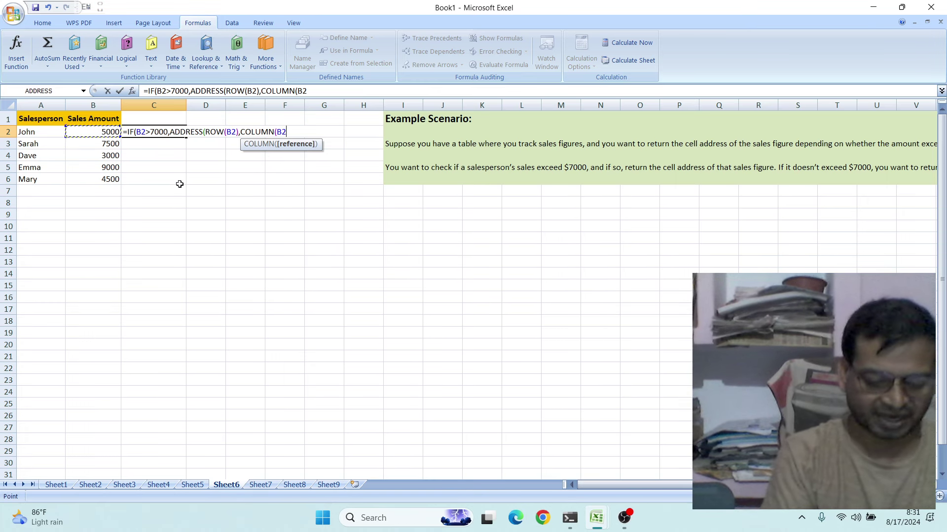
text())
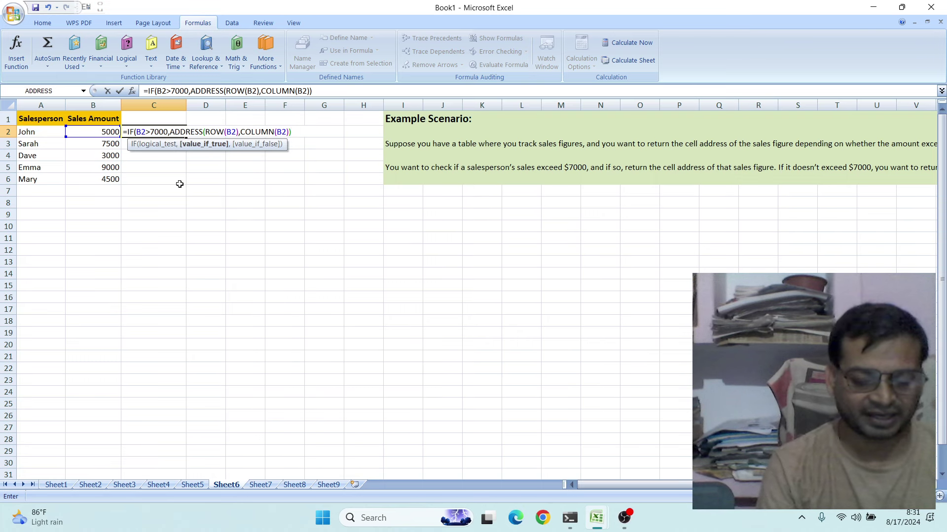
text(,)
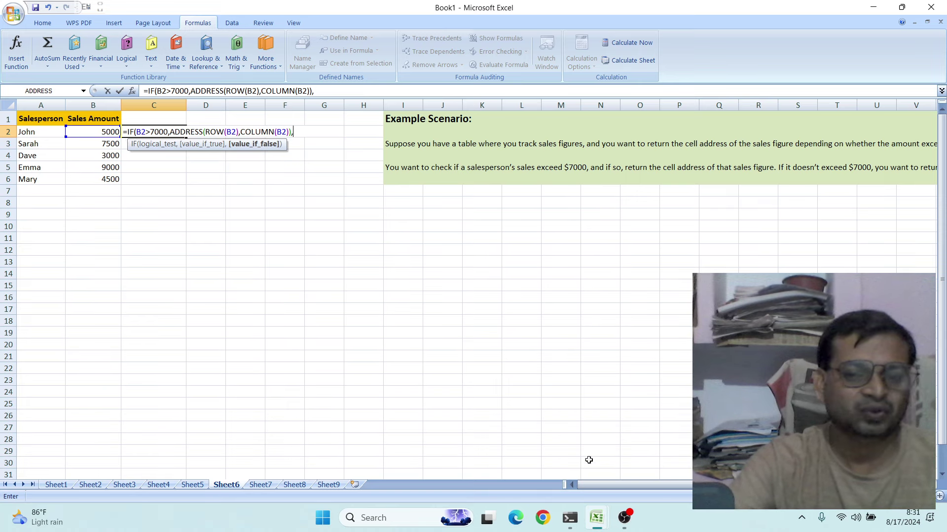
Step: Close the IF formula with the false value "Below Threshoold"
drag(621, 485, 661, 485)
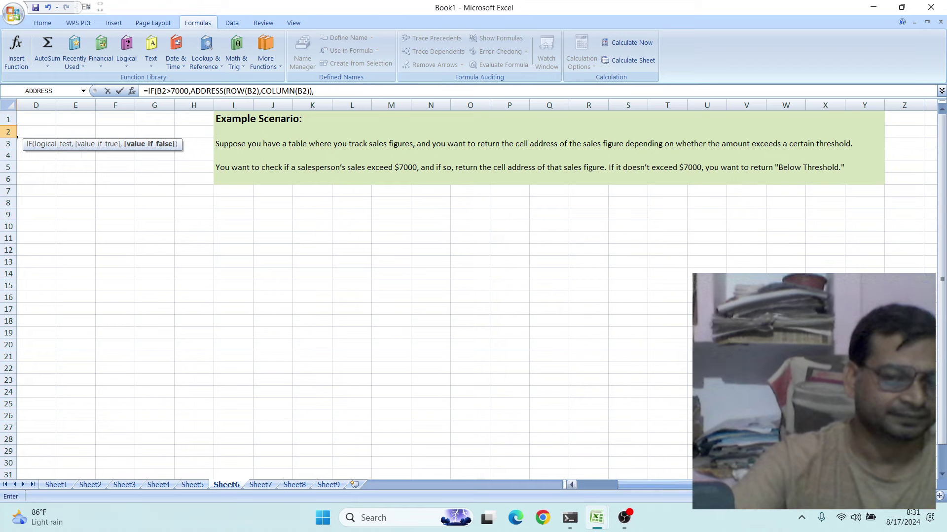
drag(651, 485, 612, 485)
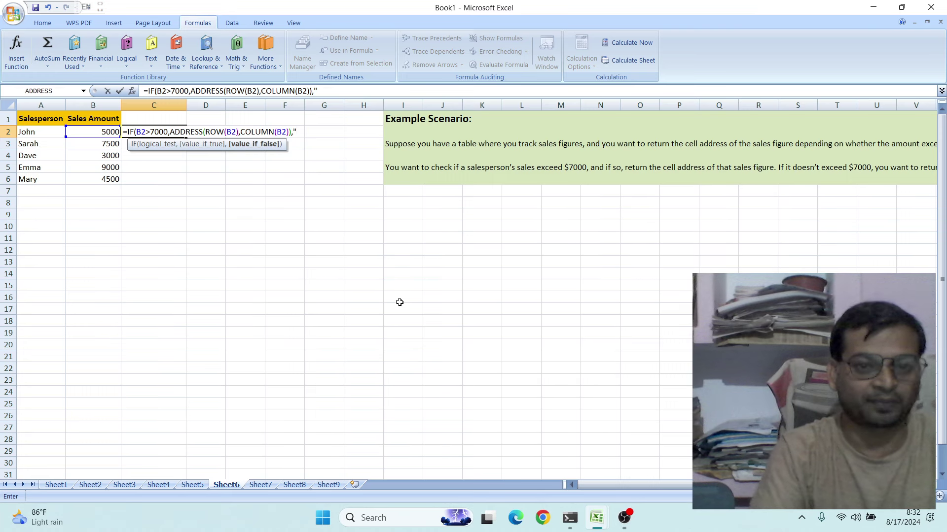
text("Be)
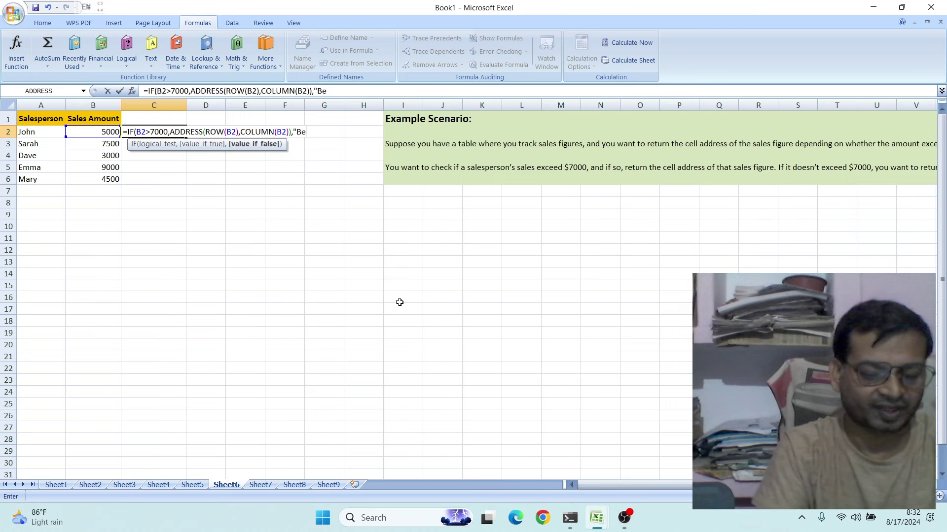
text(low)
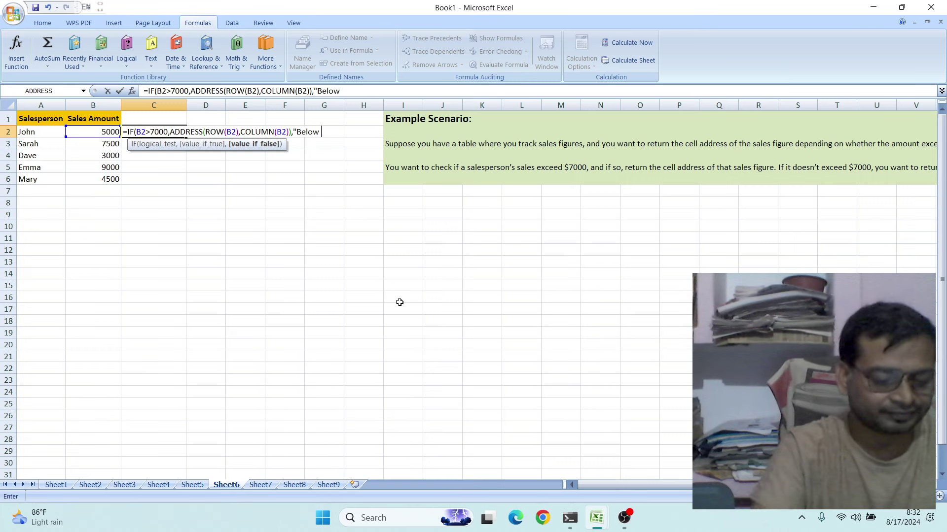
text( Th)
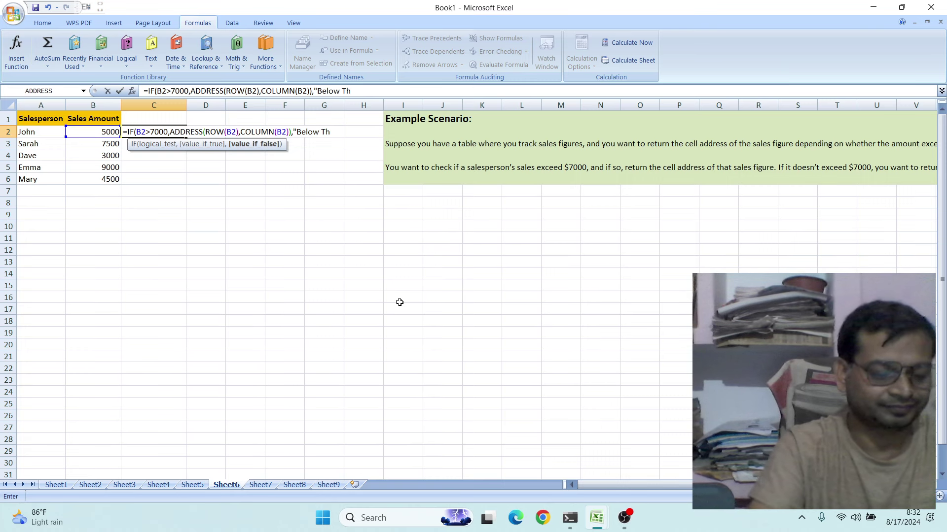
text(resh)
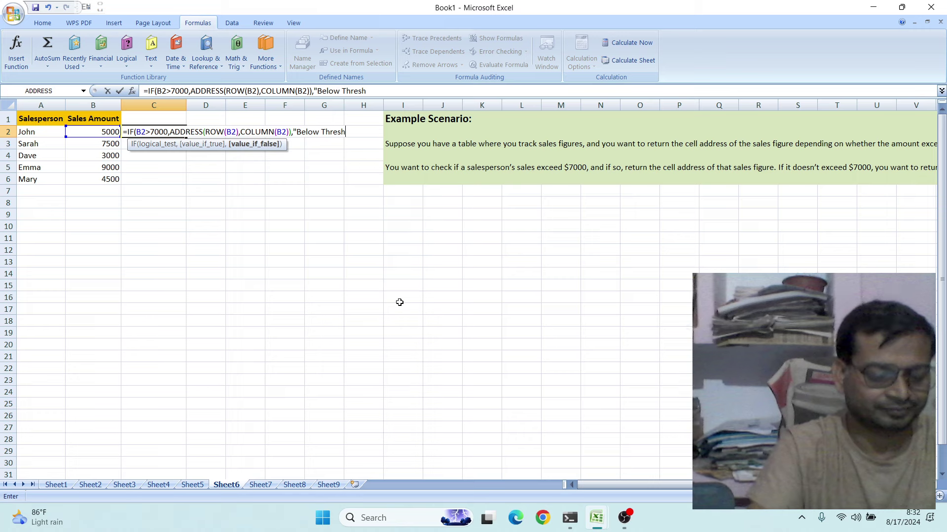
text(oold)
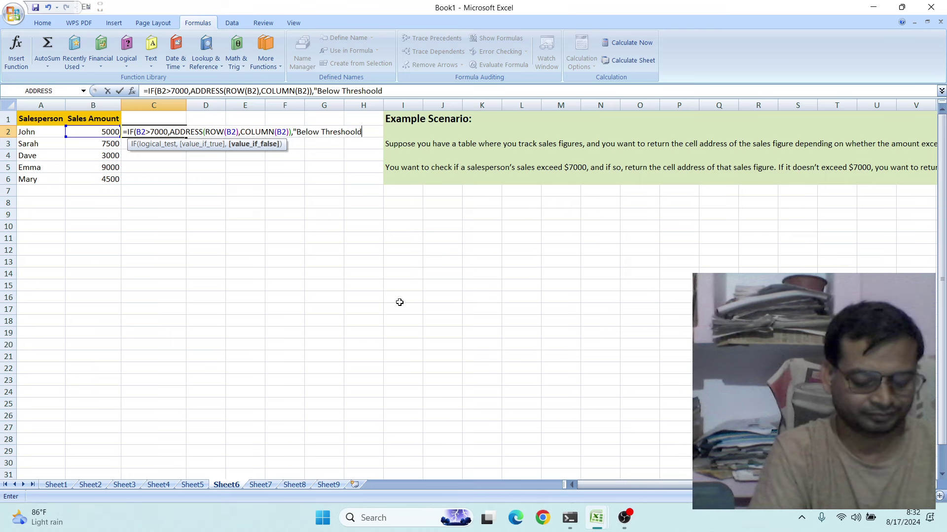
text(")
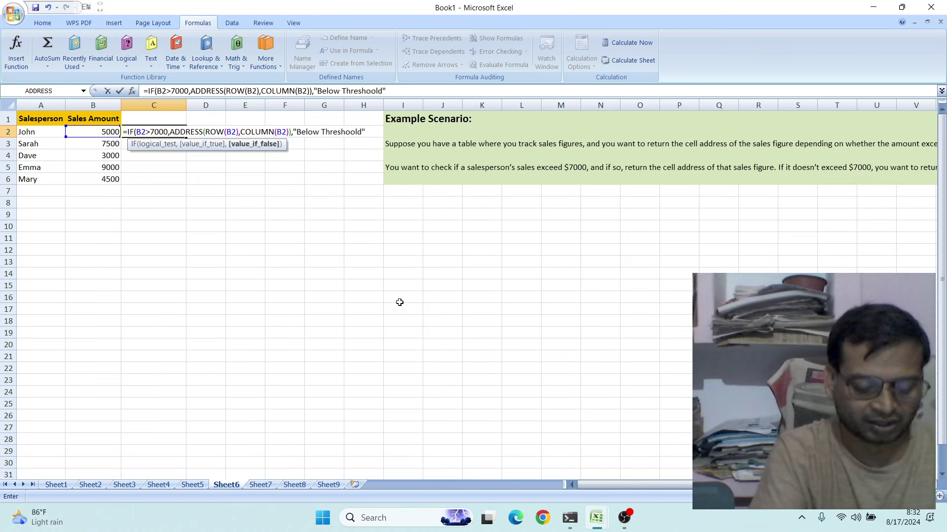
text())
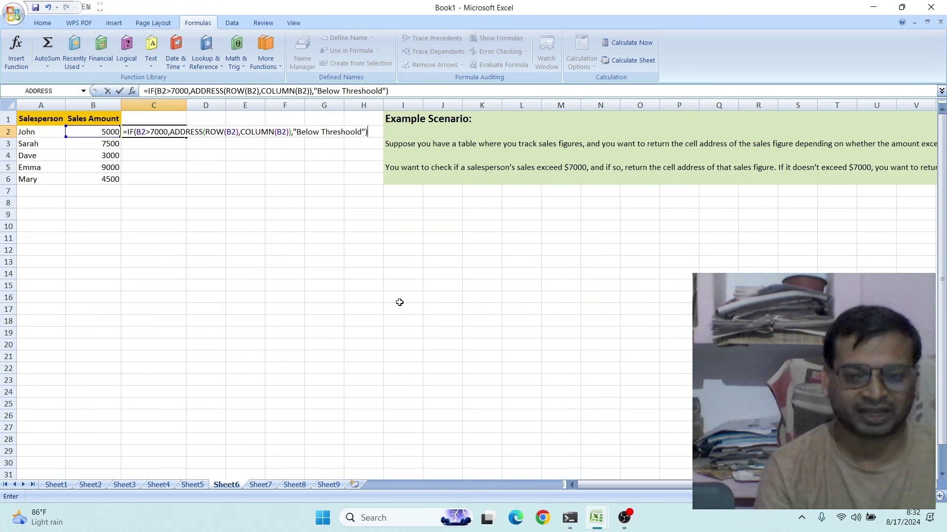
Step: Commit the C2 IF formula, autofit column C, and fill the formula down to C6
key(Return)
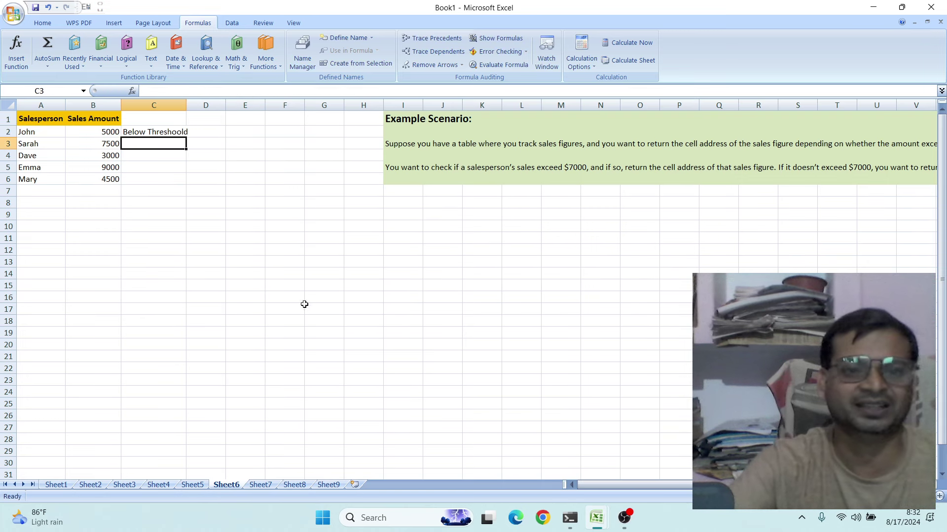
click(153, 134)
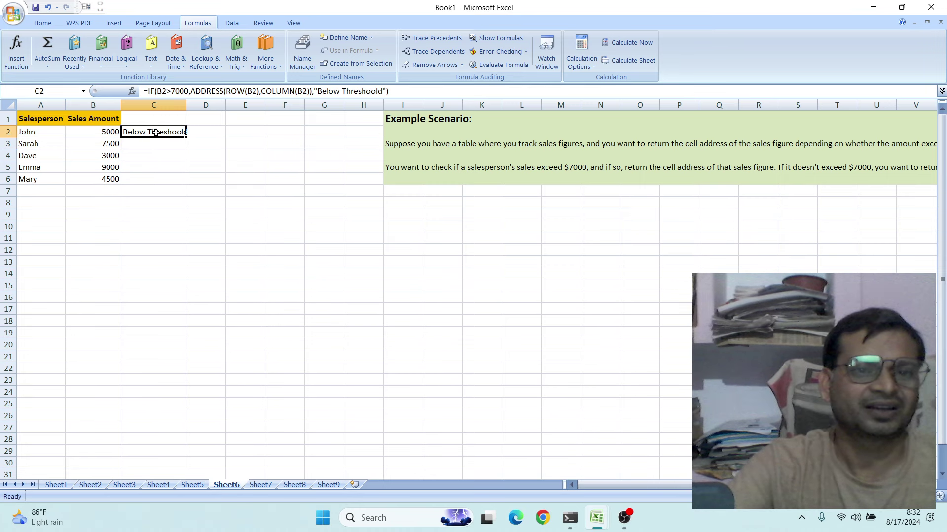
double_click(186, 103)
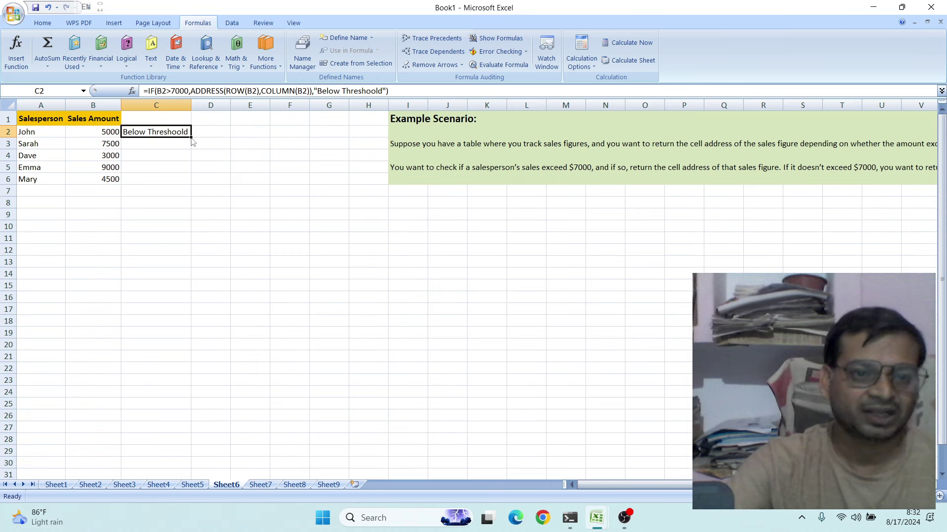
drag(191, 138, 193, 184)
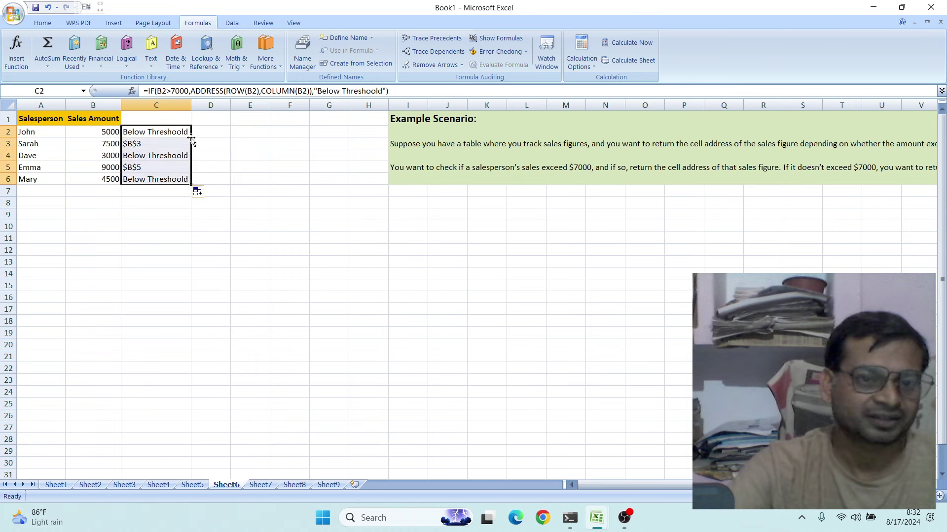
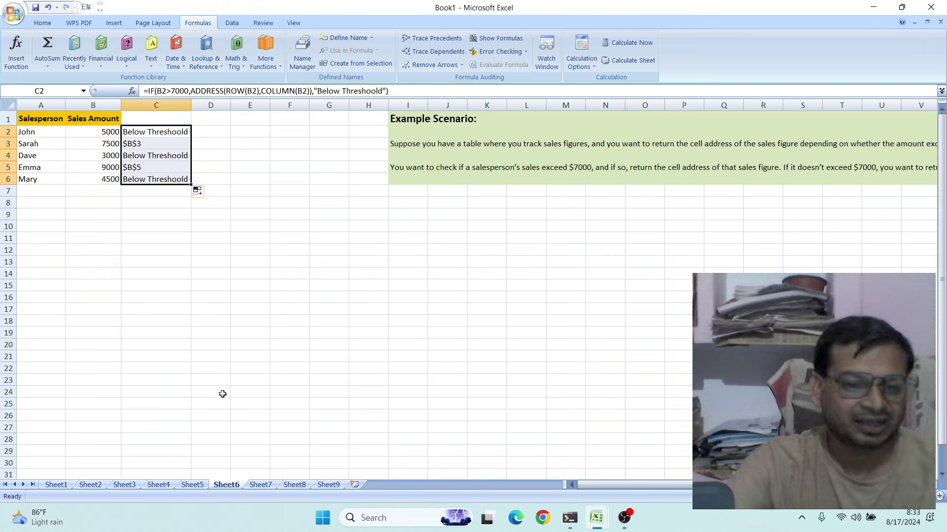
Step: Switch to Sheet7's daily sales table and select the empty Address cell C2
click(260, 485)
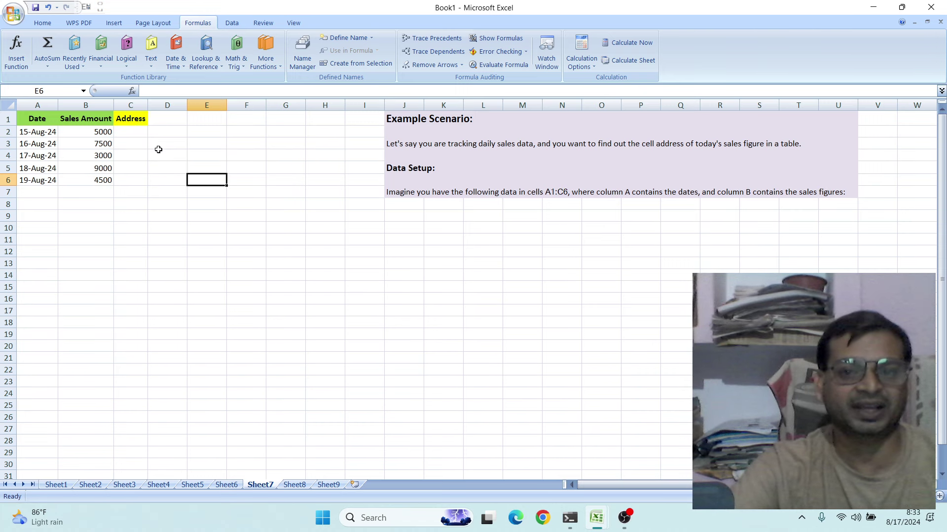
click(131, 131)
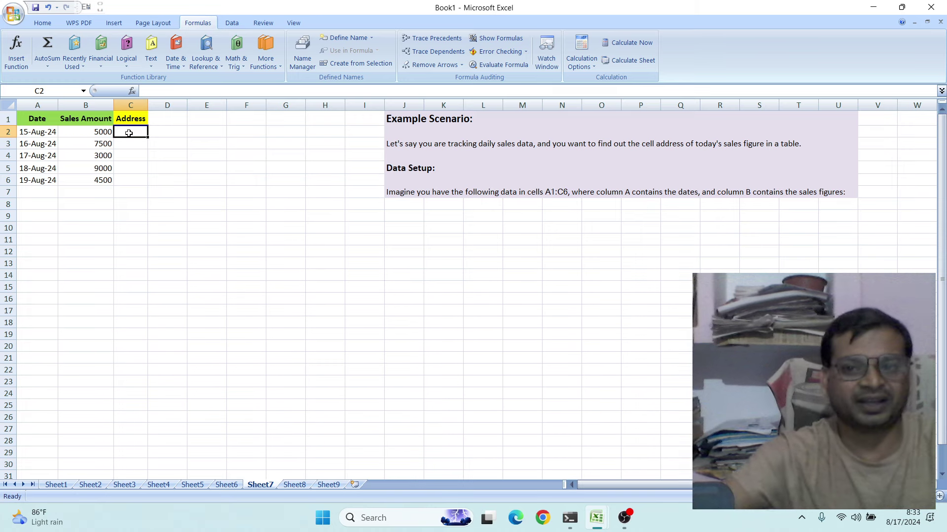
Step: Begin C2 with =IF(A2=TODAY(), as the condition testing for today's date
text(=)
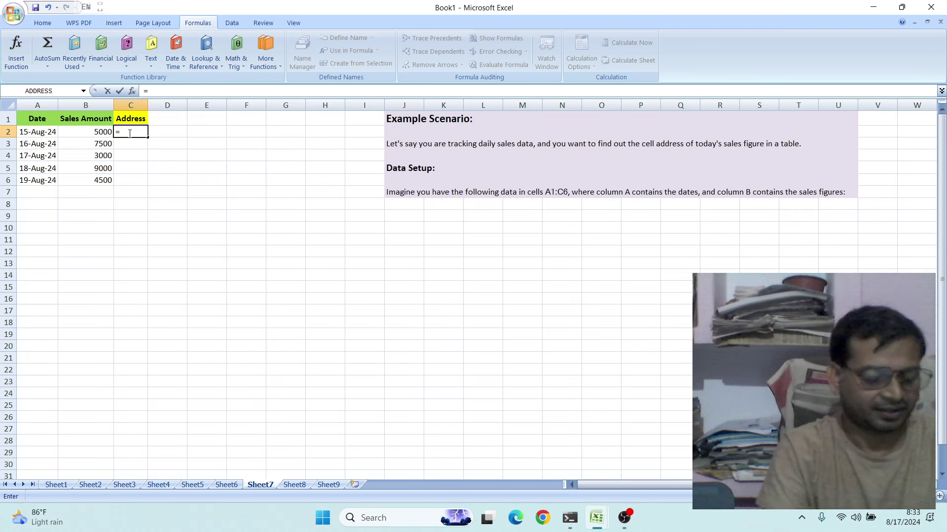
text(i)
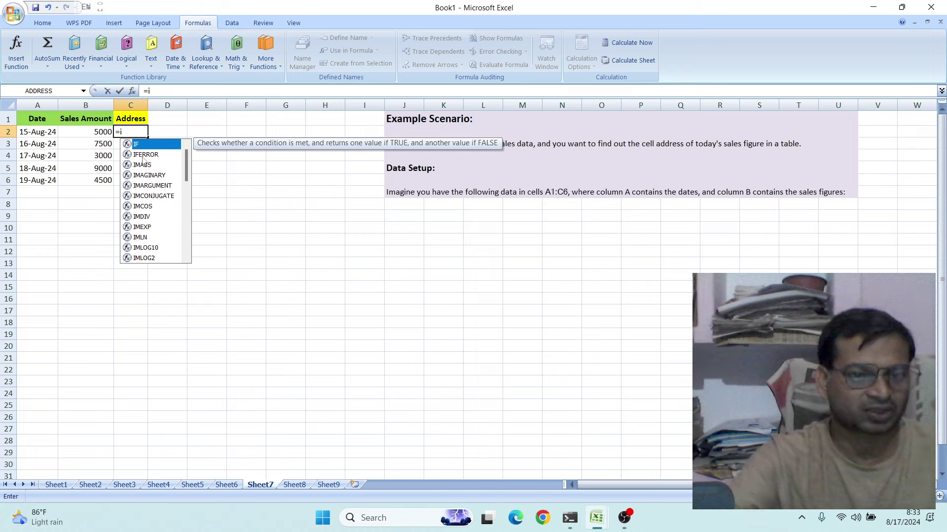
key(Tab)
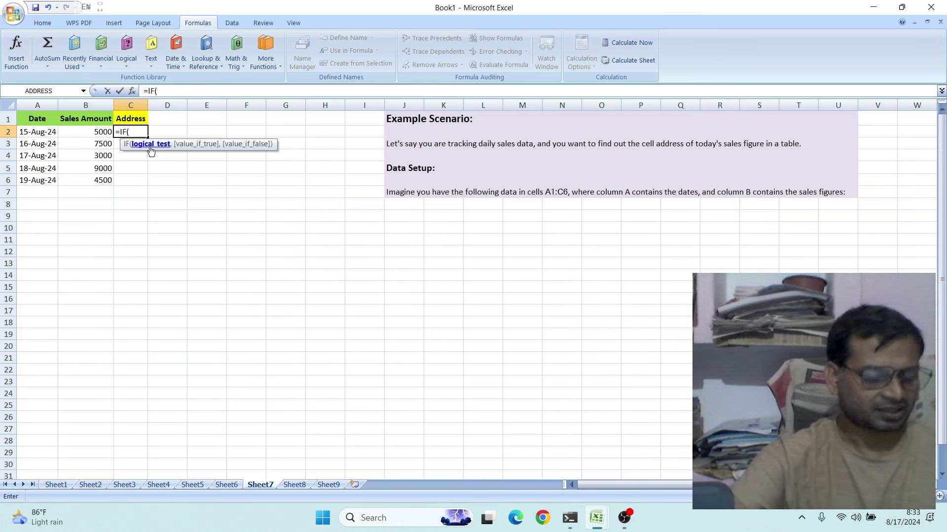
click(37, 132)
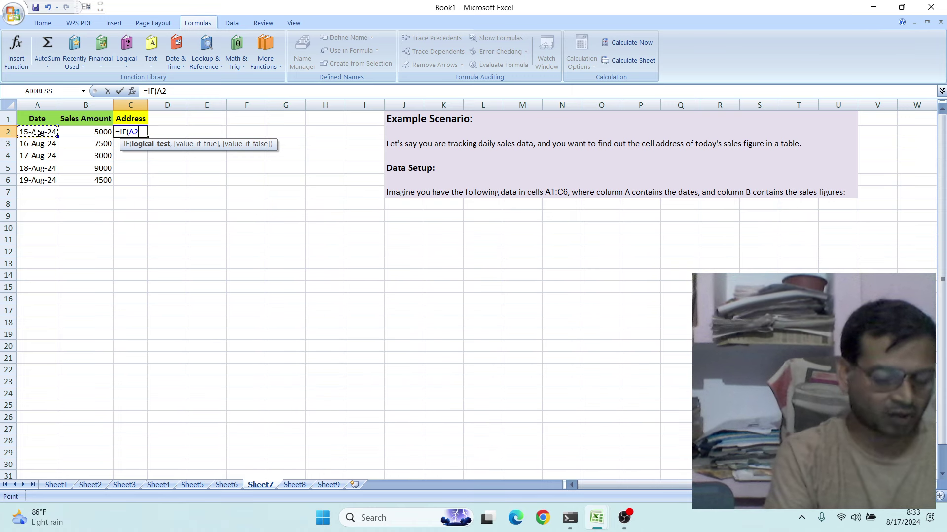
text(=)
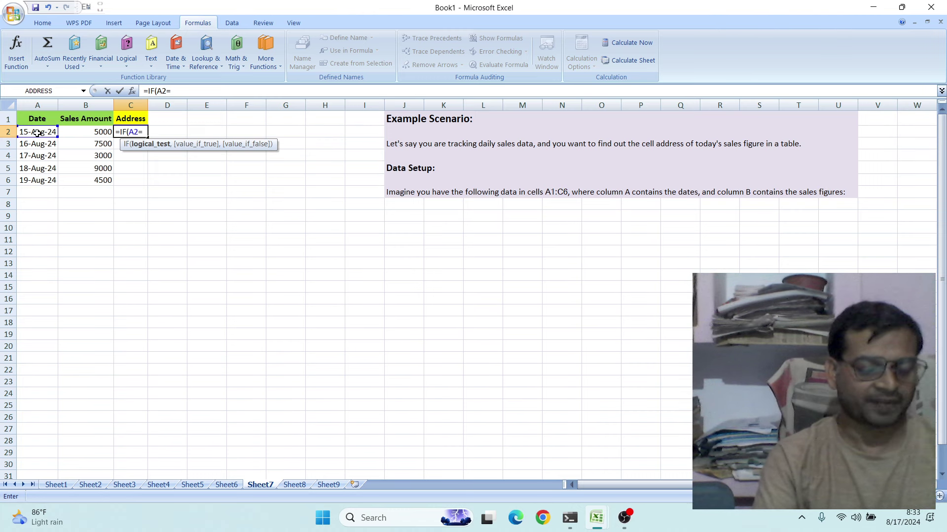
text(to)
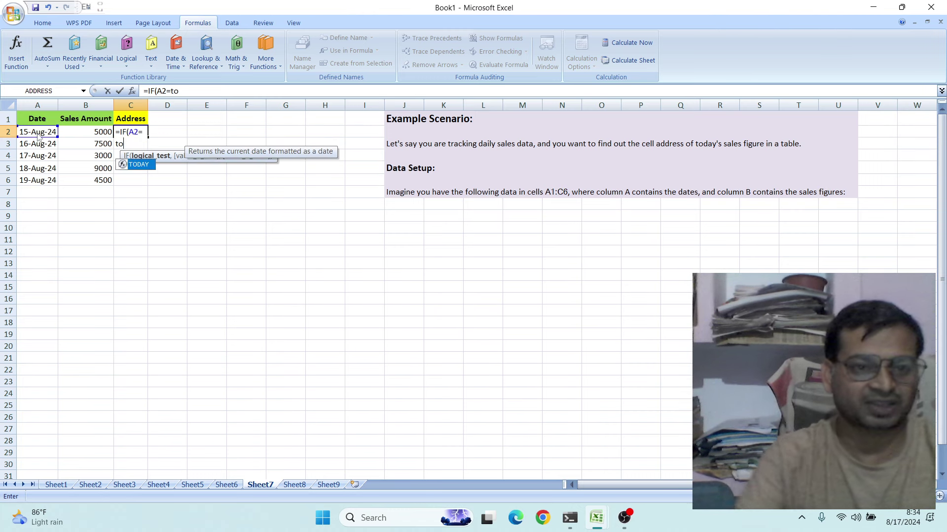
double_click(140, 165)
text())
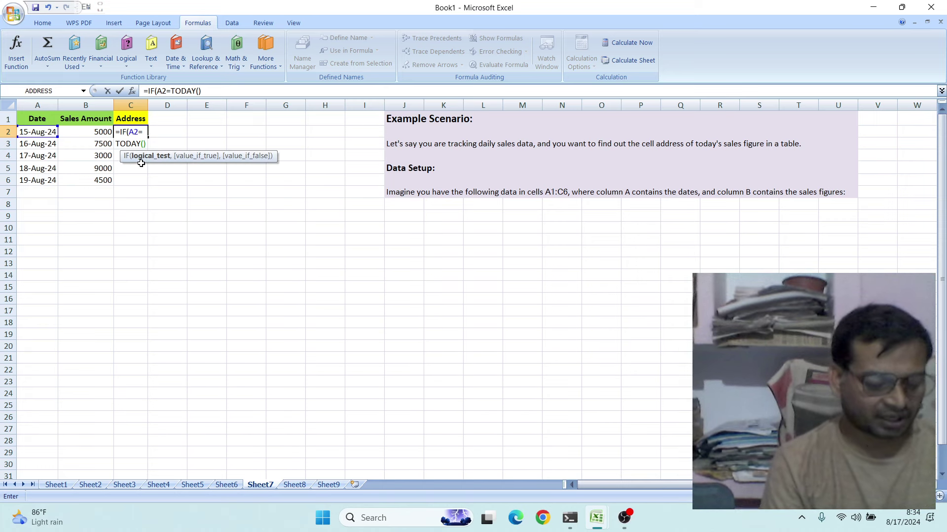
text(,)
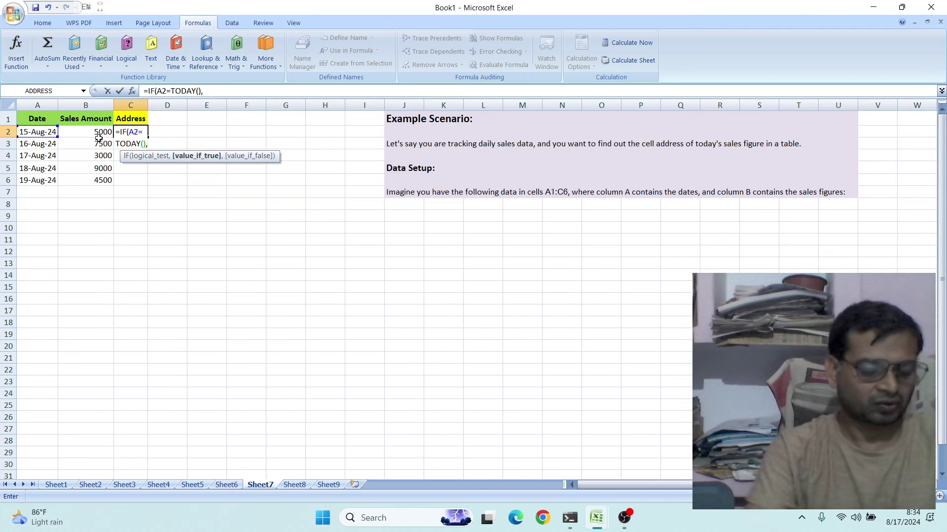
Step: Add ADDRESS(ROW(B2),COLUMN(B2)) as the true result and "" as the false result
text(ad)
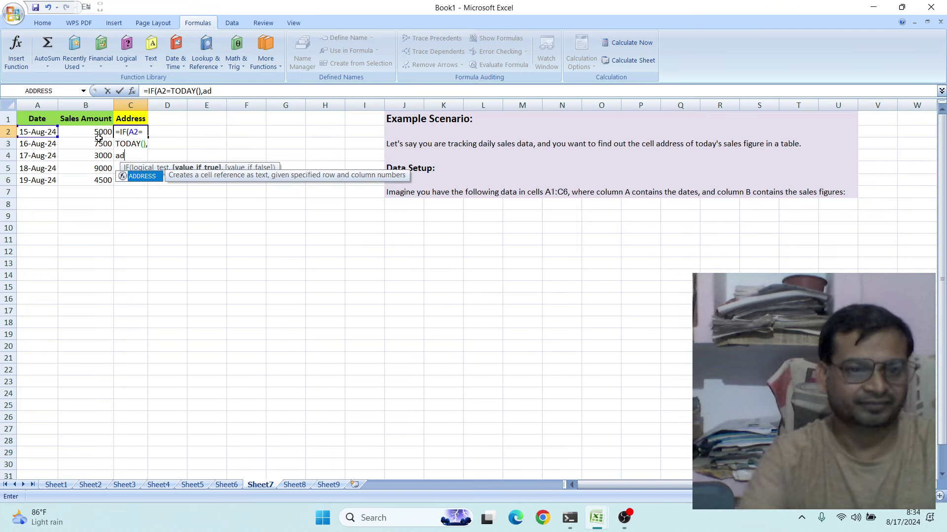
double_click(150, 177)
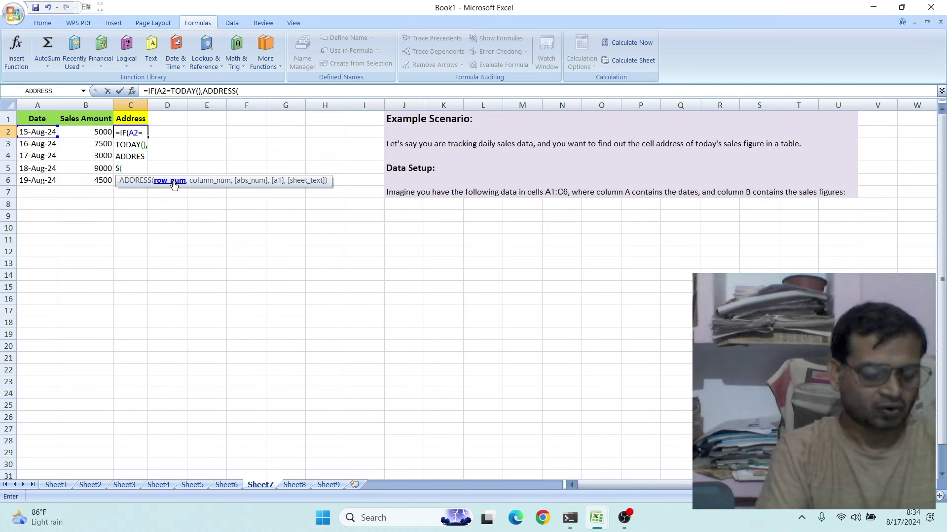
text(ro)
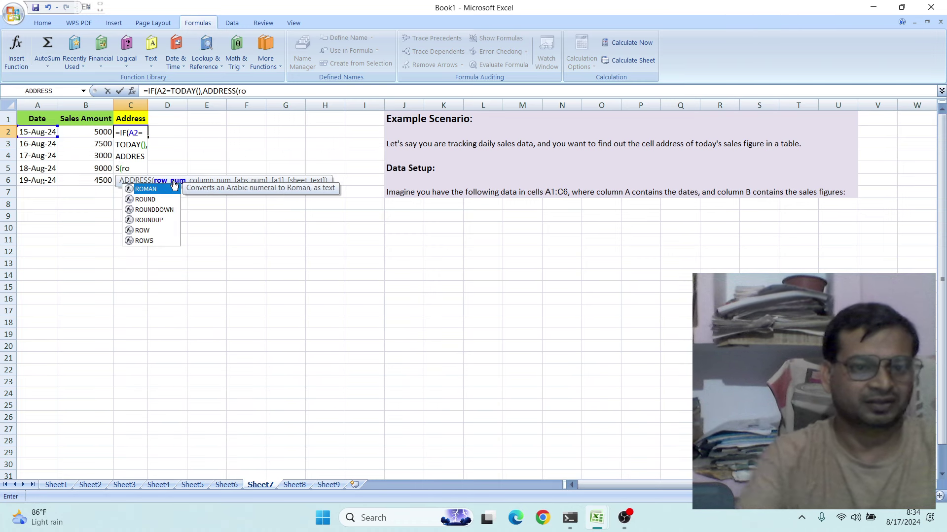
double_click(145, 232)
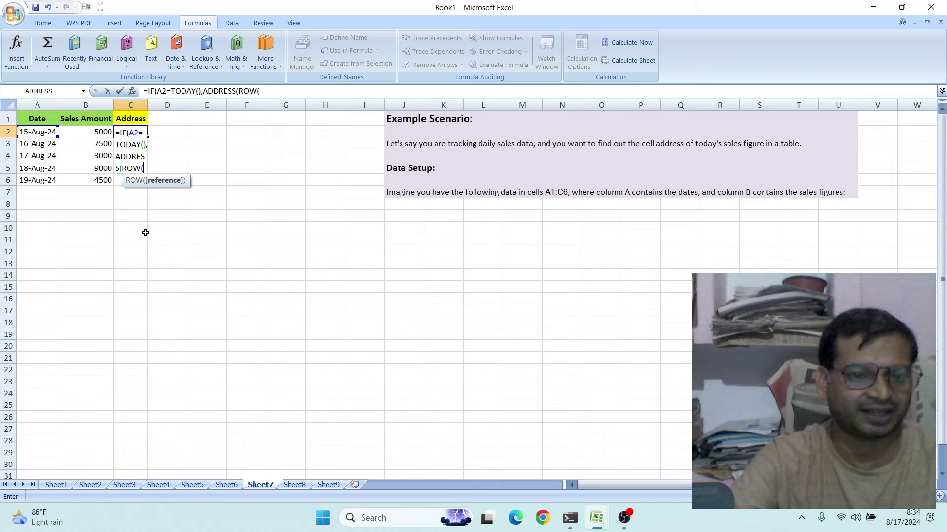
click(100, 133)
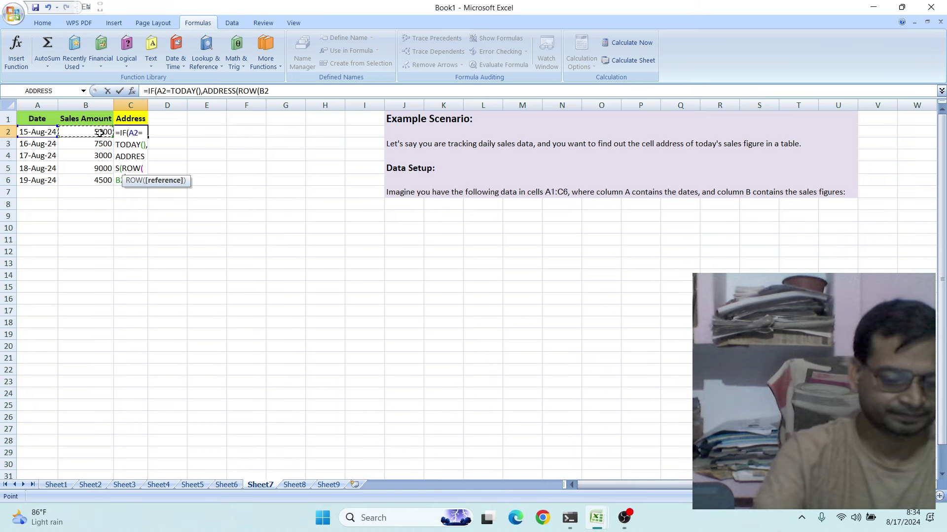
text())
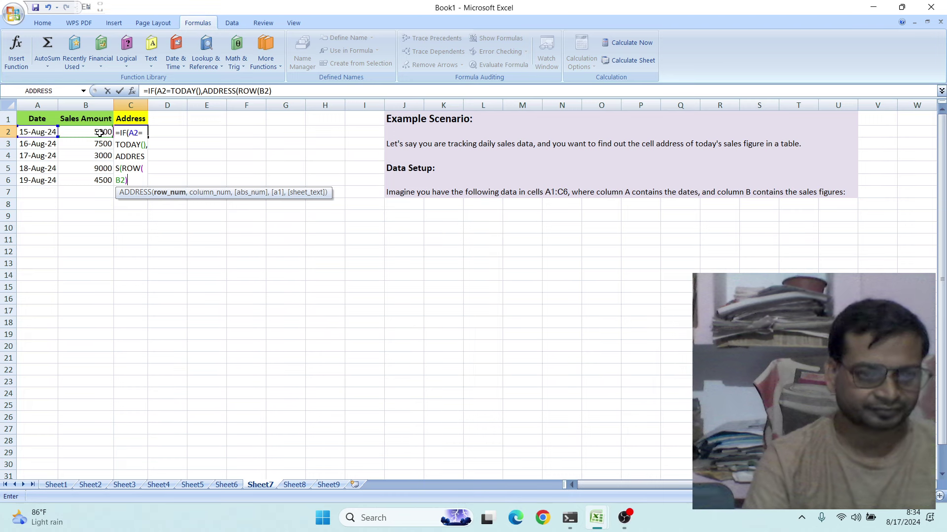
text(,)
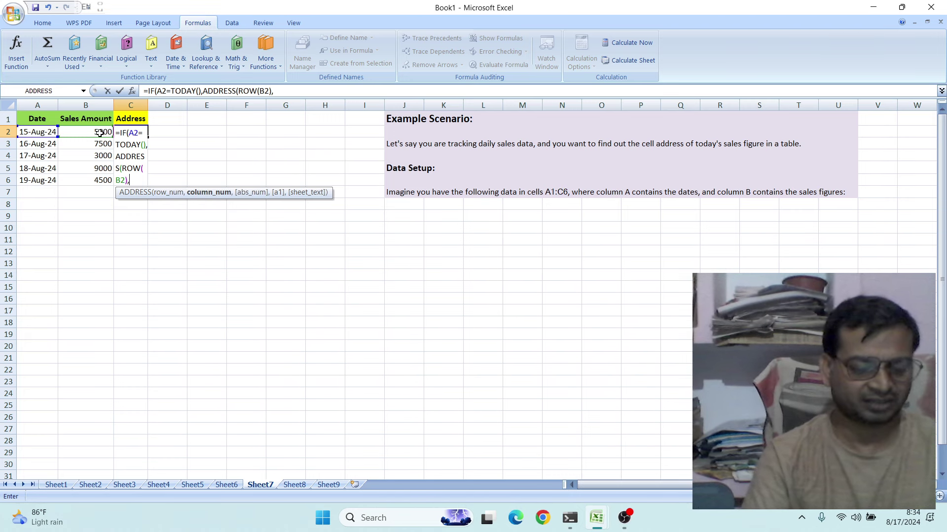
text(col)
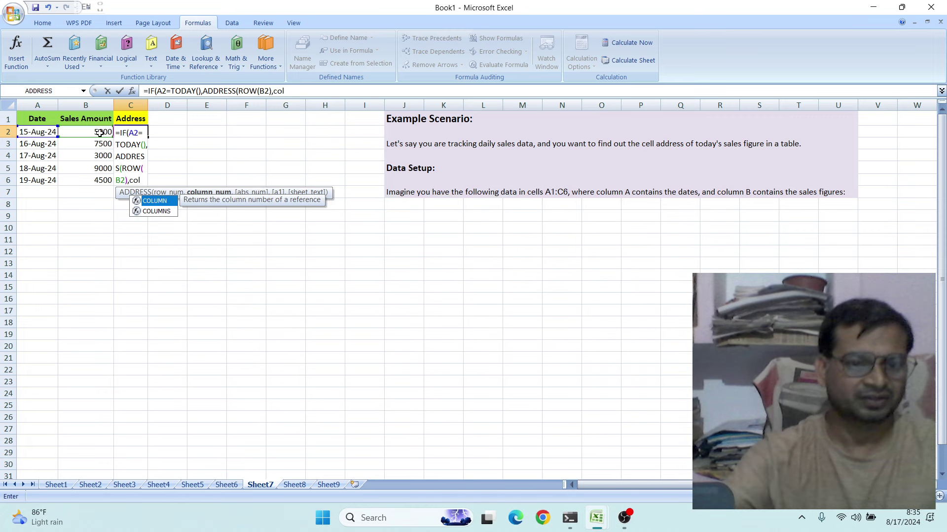
double_click(159, 202)
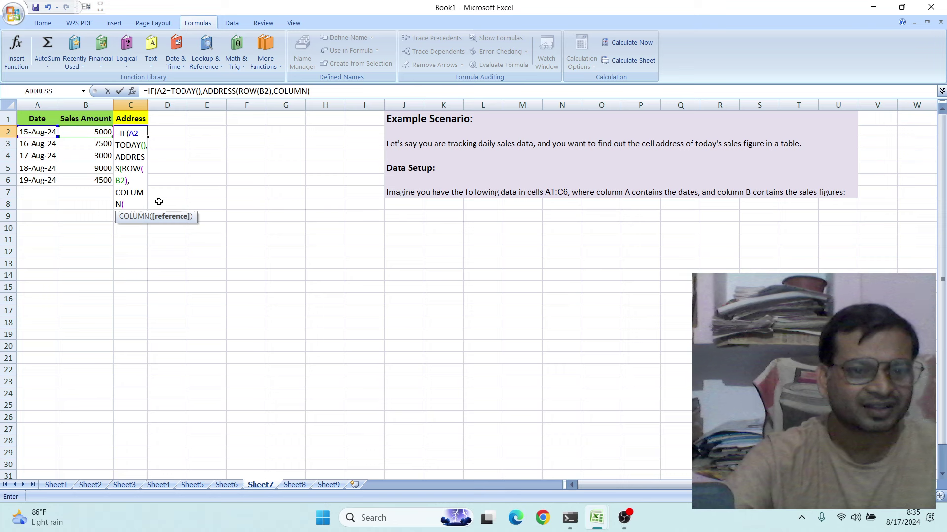
click(100, 133)
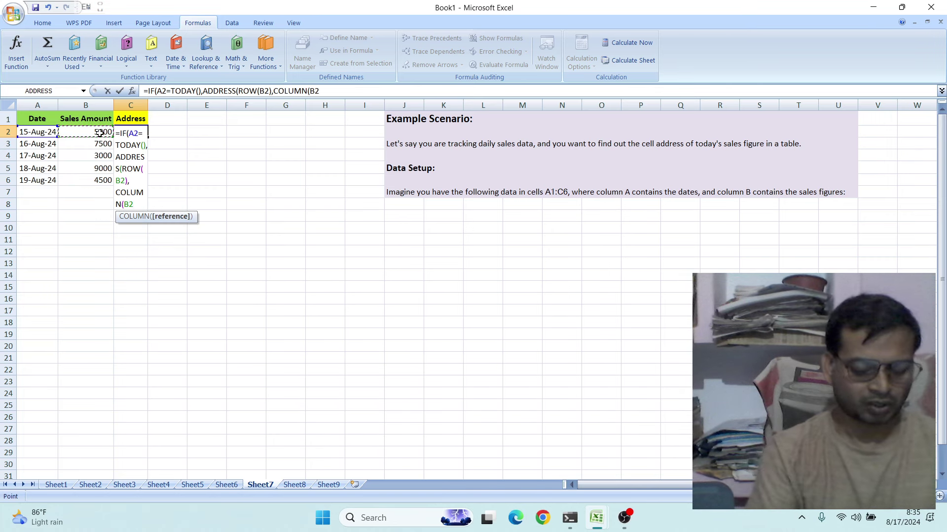
text())
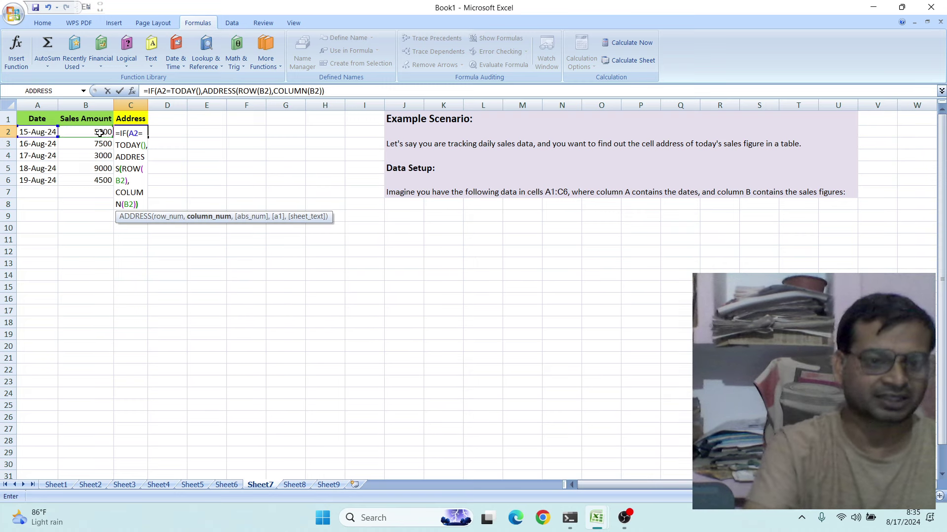
text())
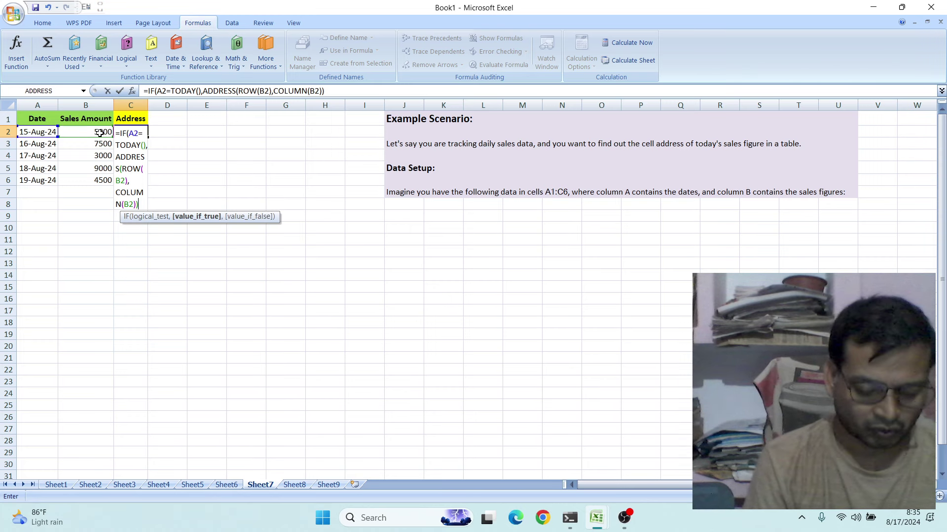
text(,)
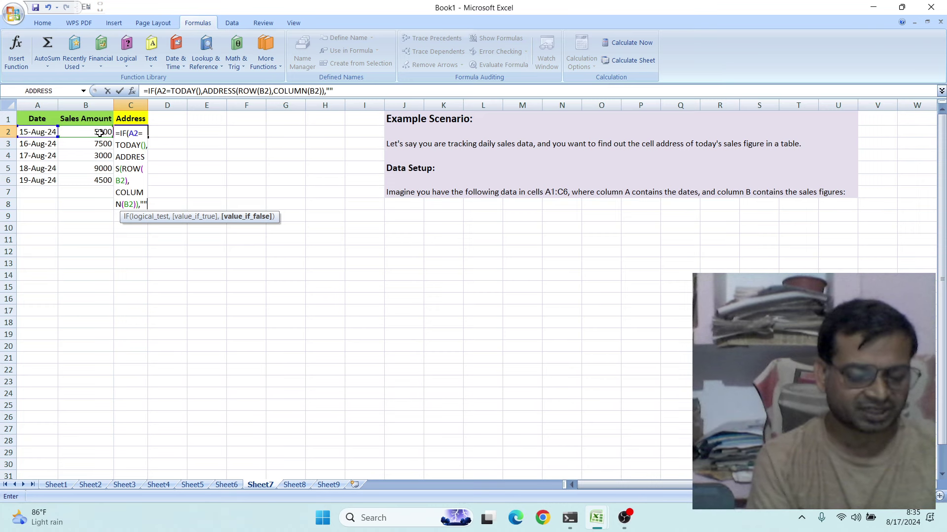
text())
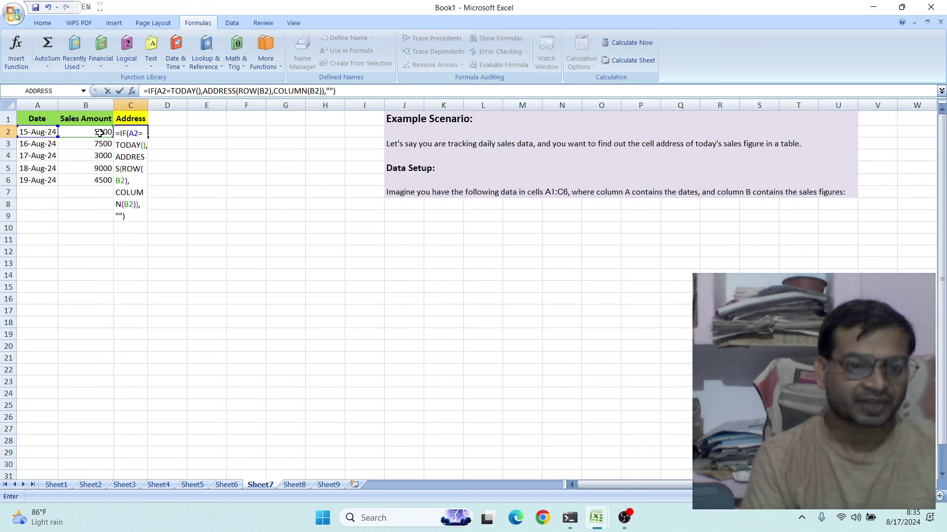
Step: Enter the C2 formula and fill it down to C6, leaving $B$4 in C4
key(Return)
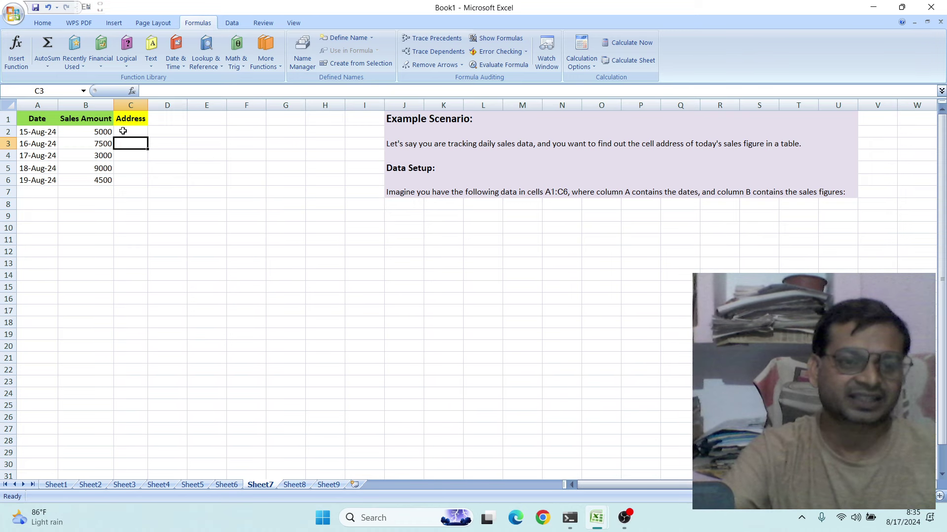
click(129, 129)
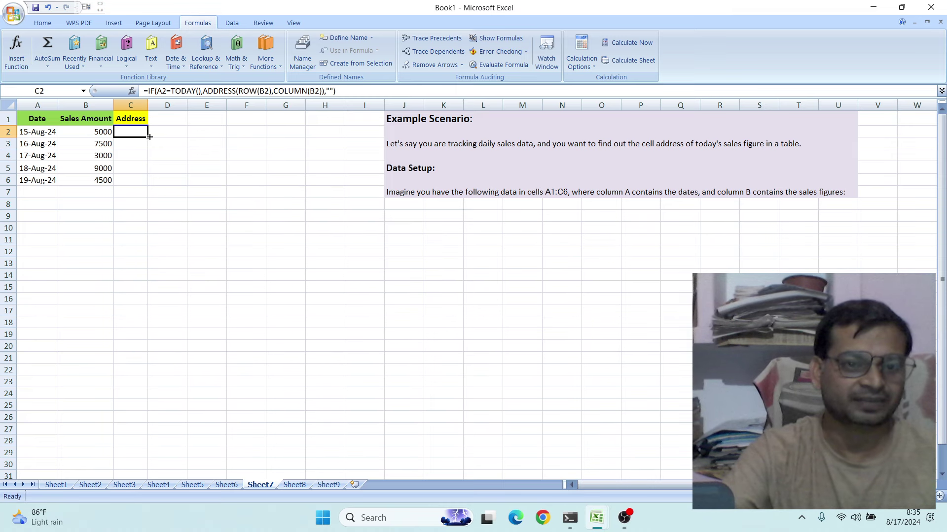
double_click(147, 136)
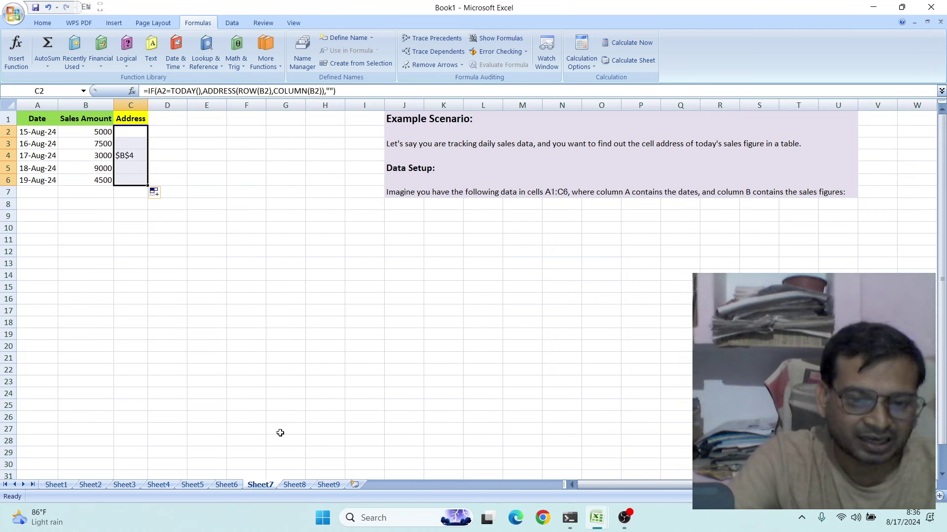
Step: Switch to Sheet8's activity time log and start a formula in cell C2
click(295, 486)
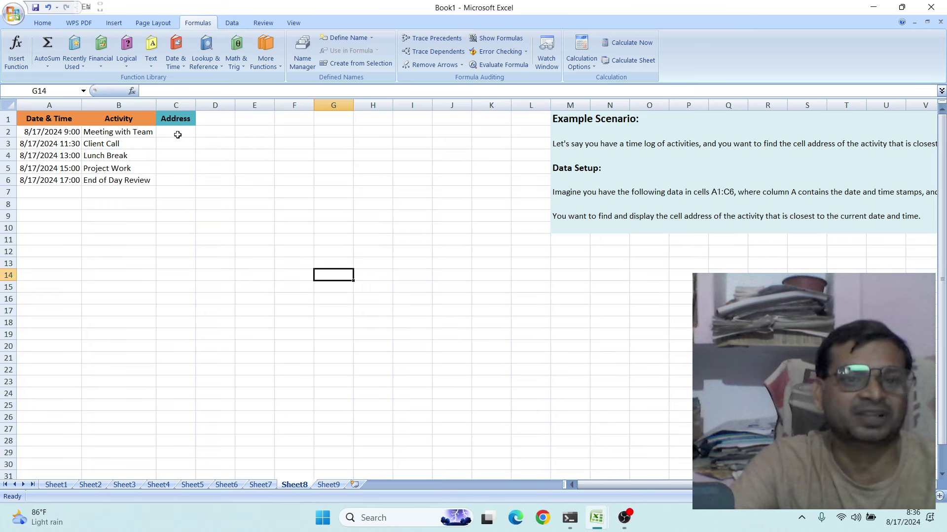
click(177, 135)
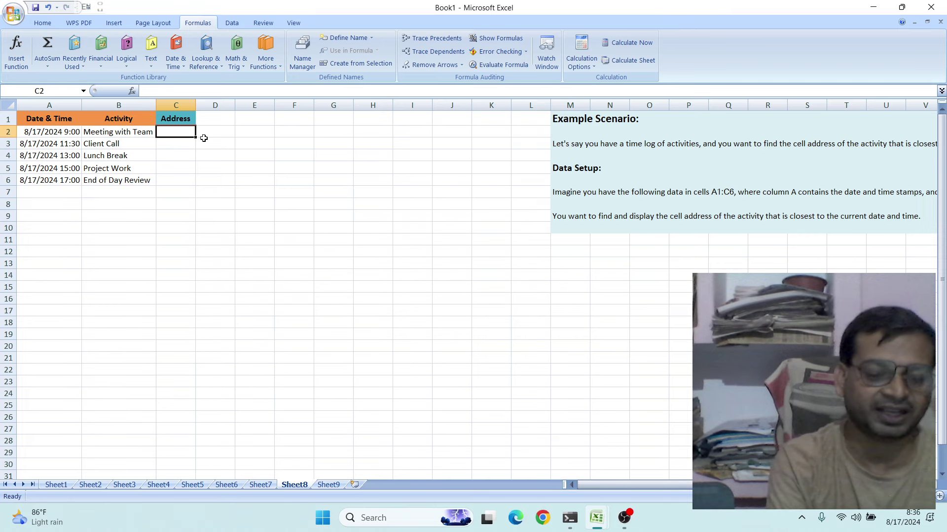
text(=)
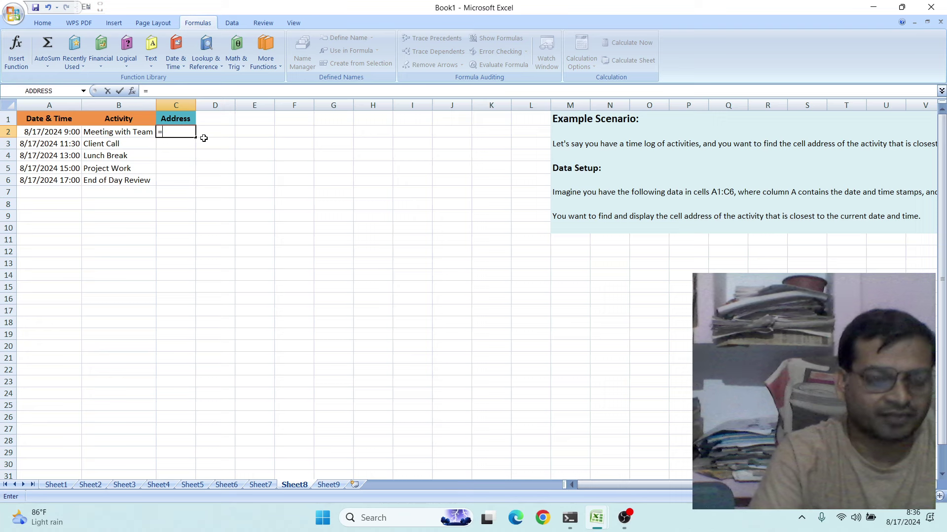
Step: Begin C2 with =IF(ABS(A2-NOW()) to measure A2's distance from now
text(i)
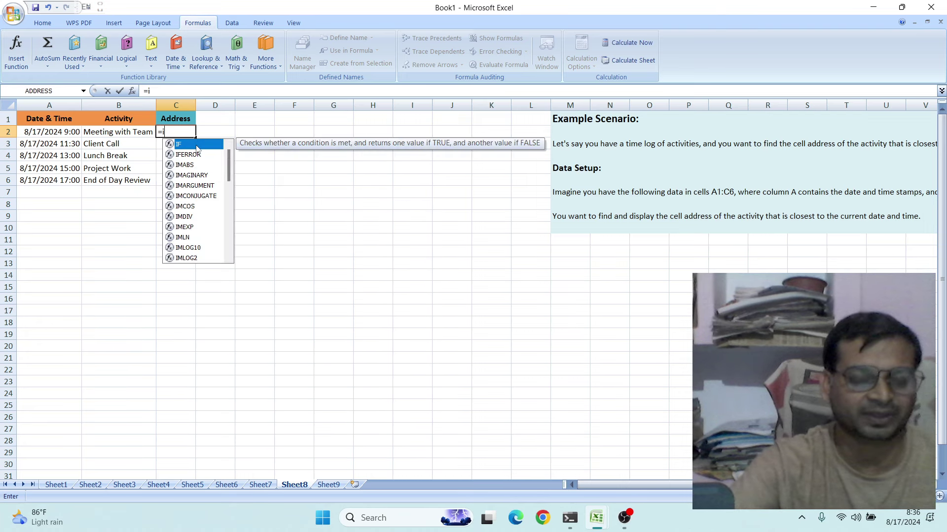
double_click(197, 144)
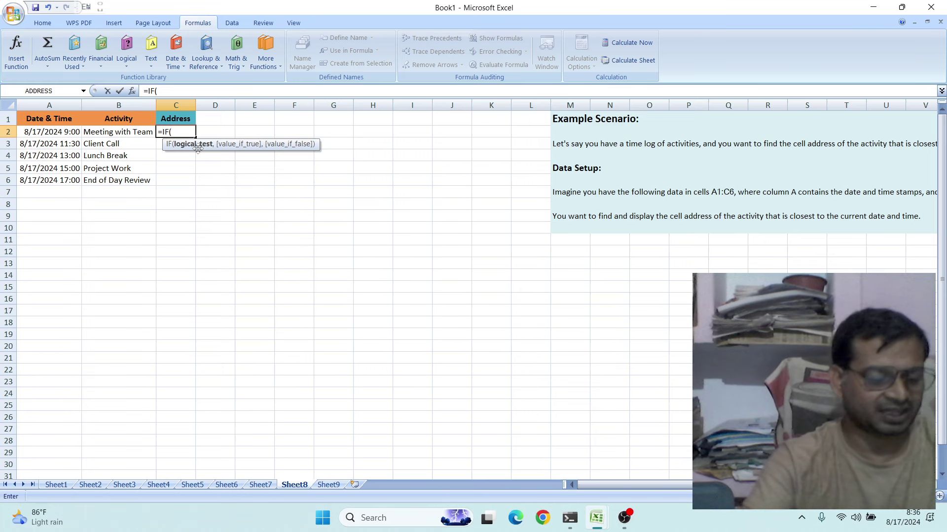
text(ab)
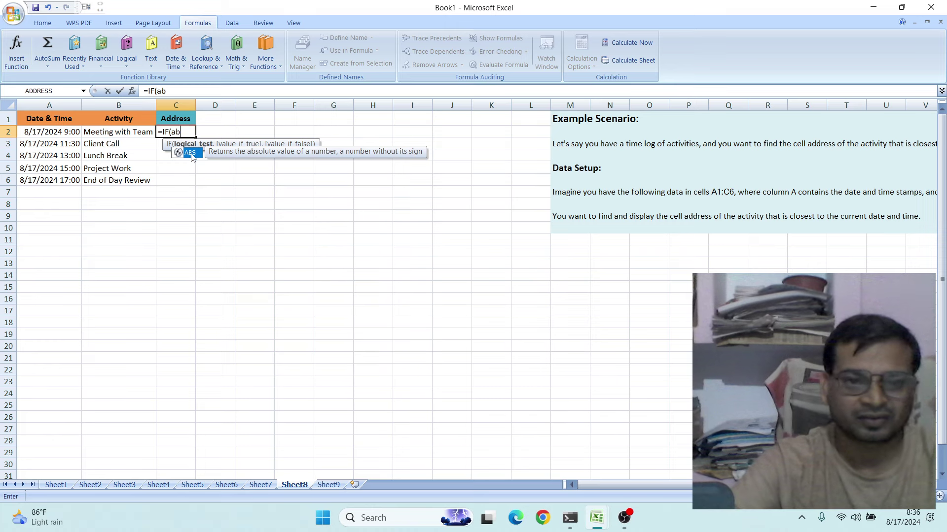
double_click(190, 153)
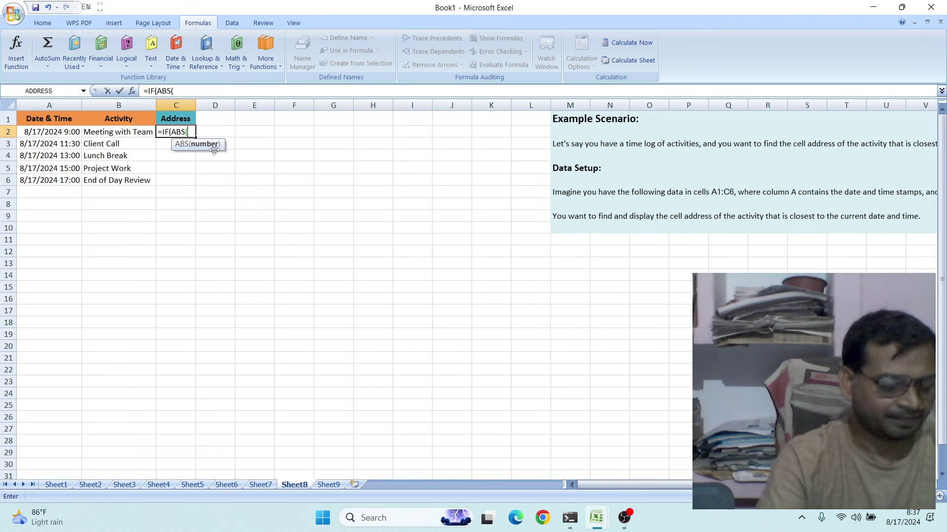
click(49, 132)
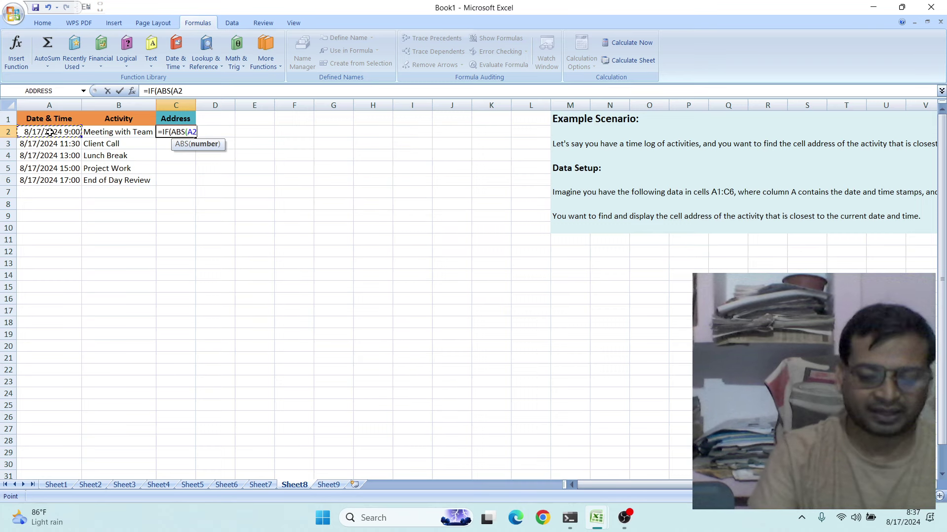
text(-)
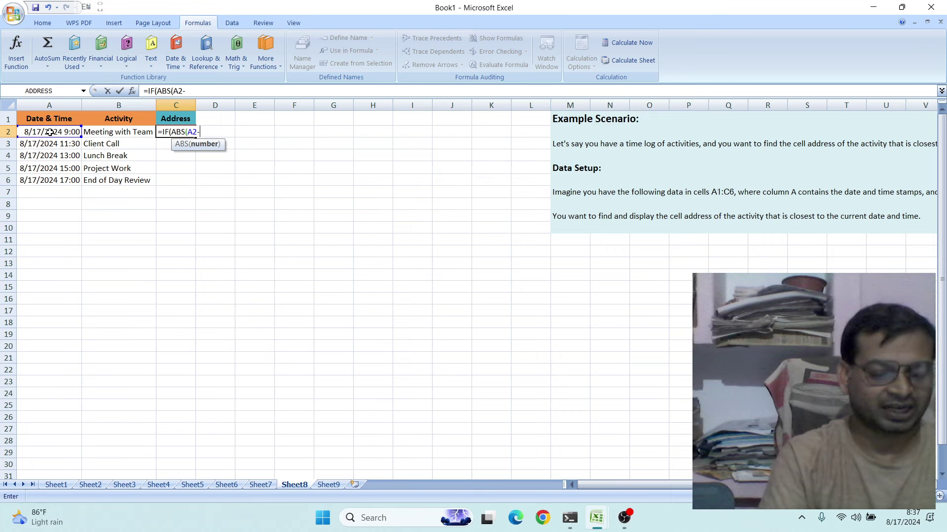
text(n)
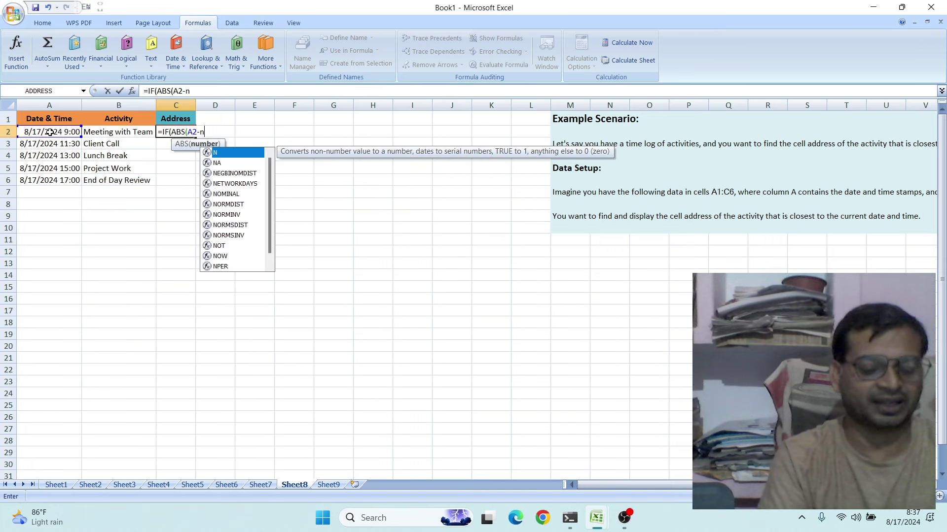
text(ow)
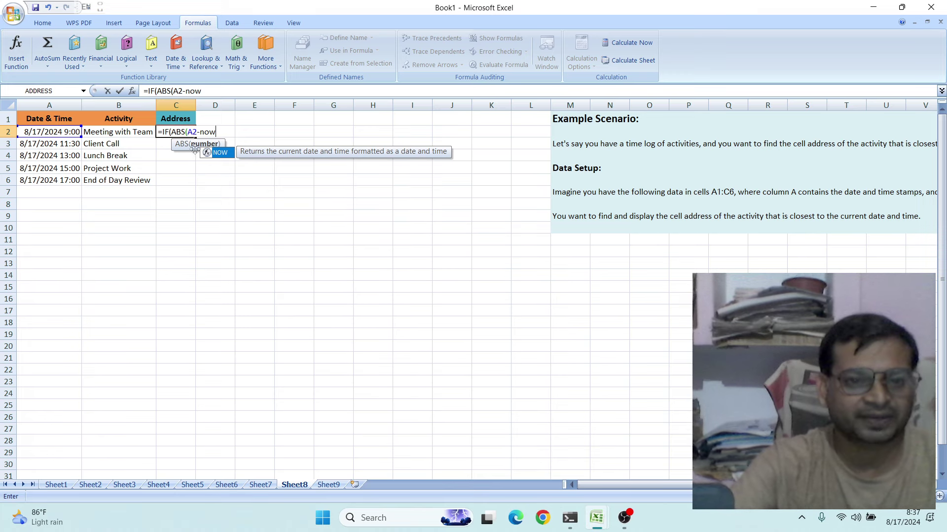
double_click(217, 154)
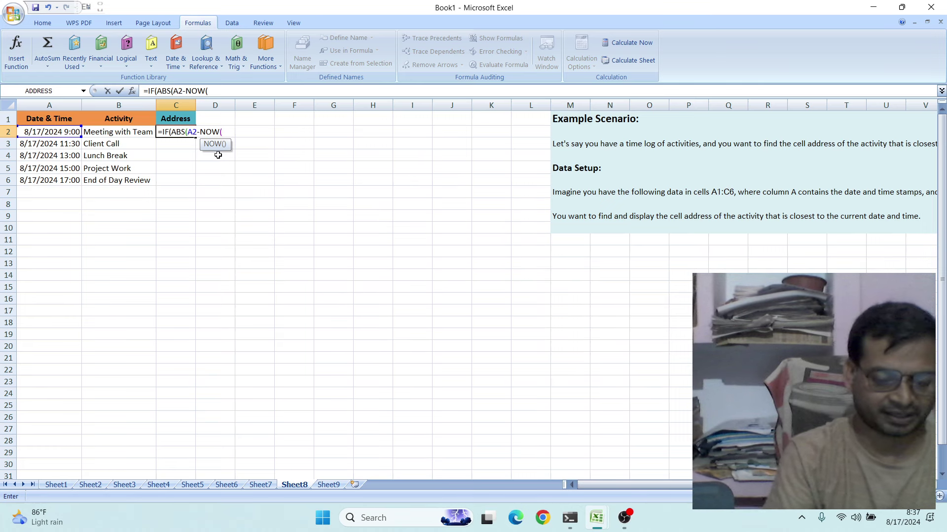
text())
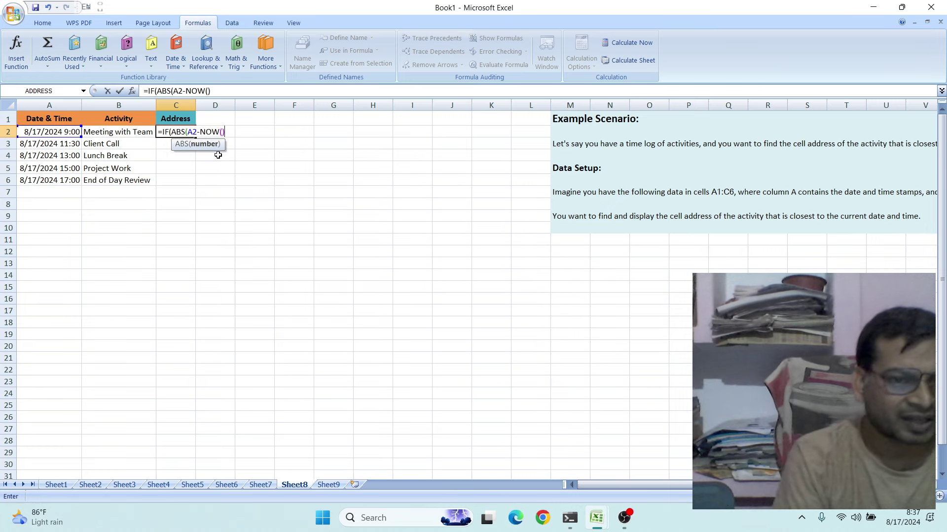
text()=)
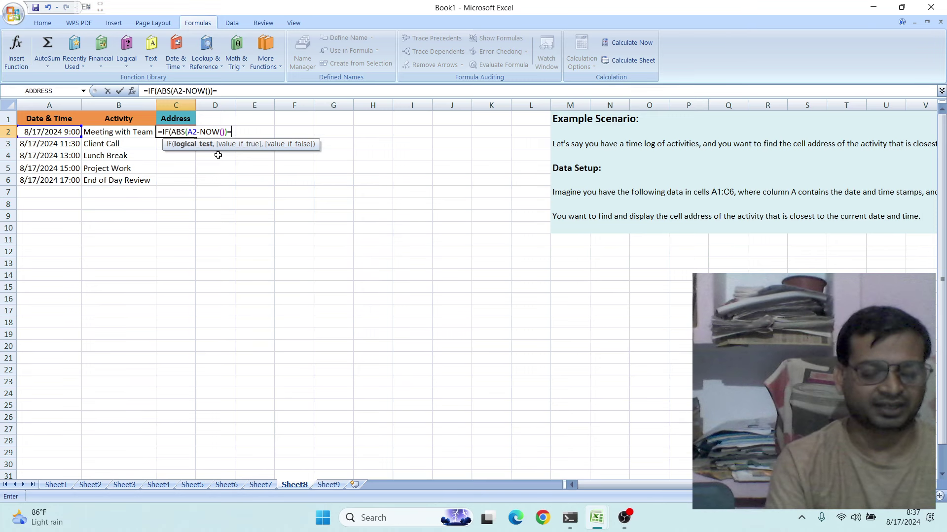
Step: Compare it against MIN(ABS( of the timestamps
text(mi)
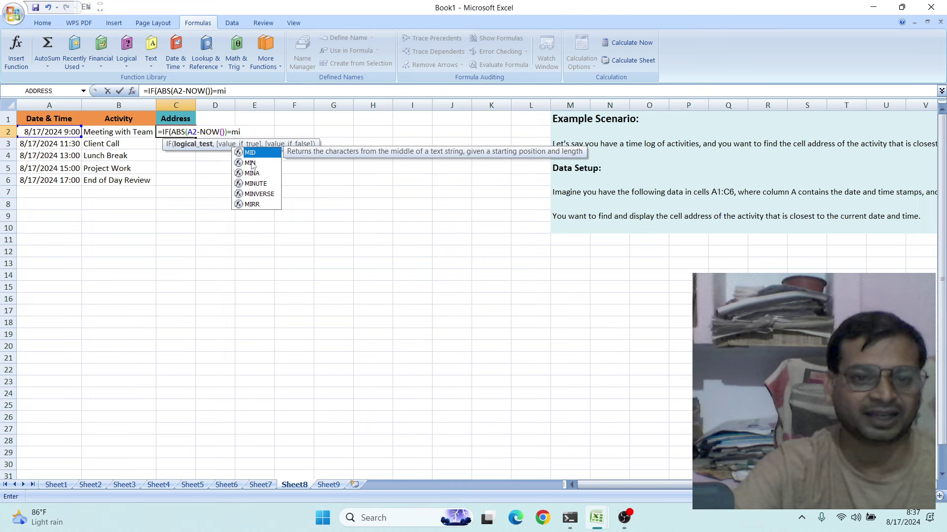
double_click(251, 163)
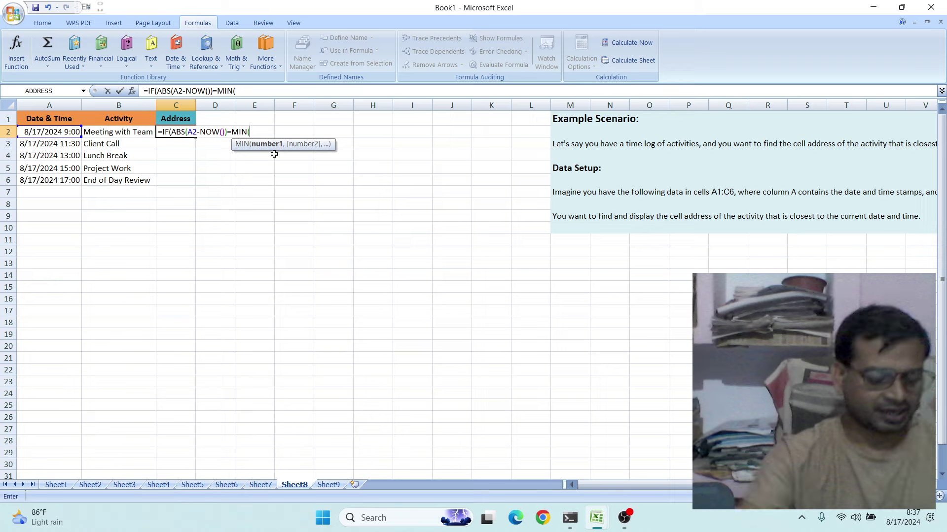
text(ab)
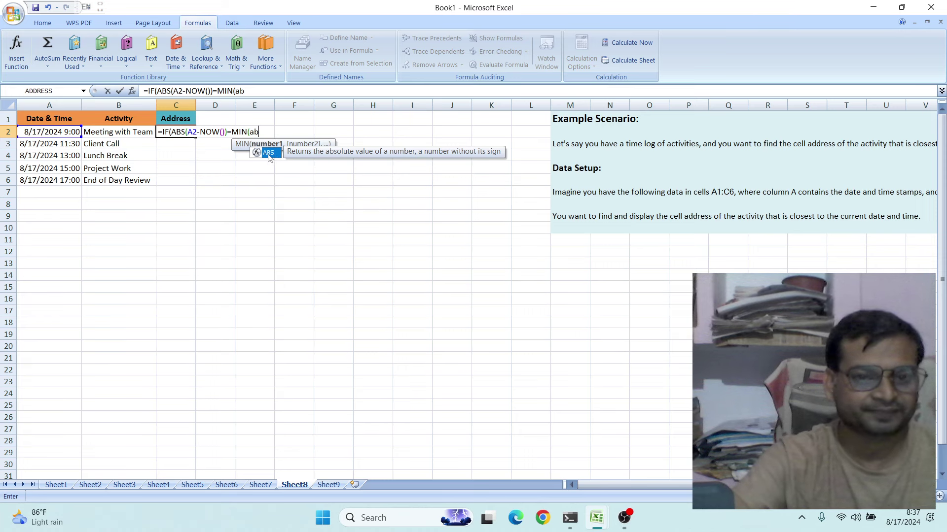
double_click(268, 154)
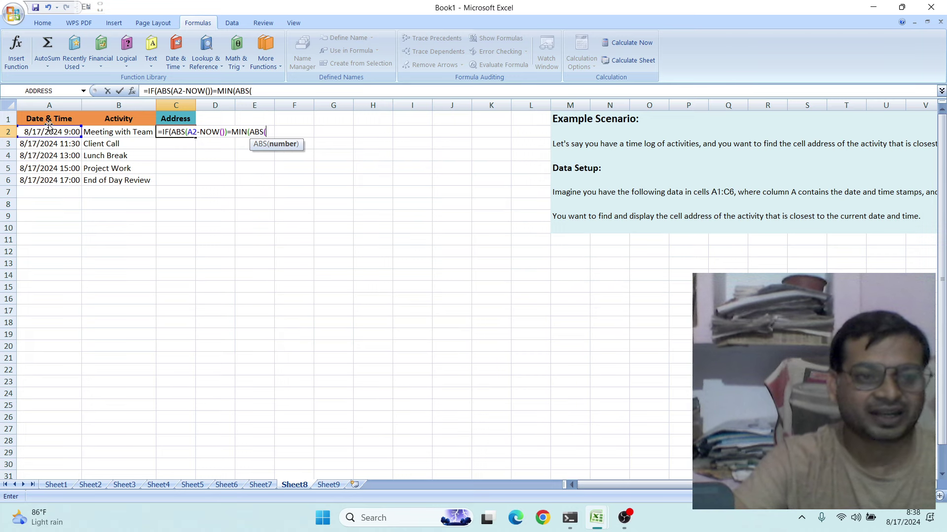
Step: Fill the MIN's ABS with the absolute range $A$2:$A$6 minus NOW(), then close it
drag(47, 134, 50, 177)
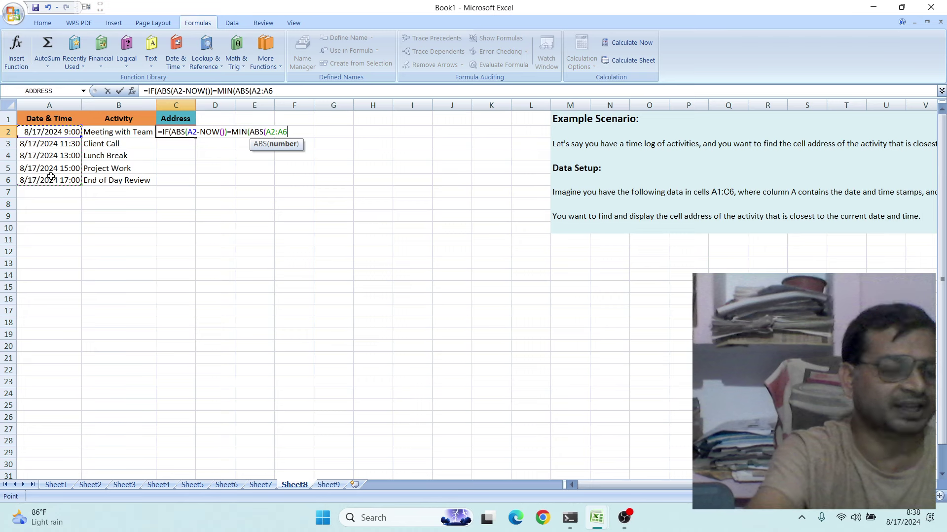
key(F4)
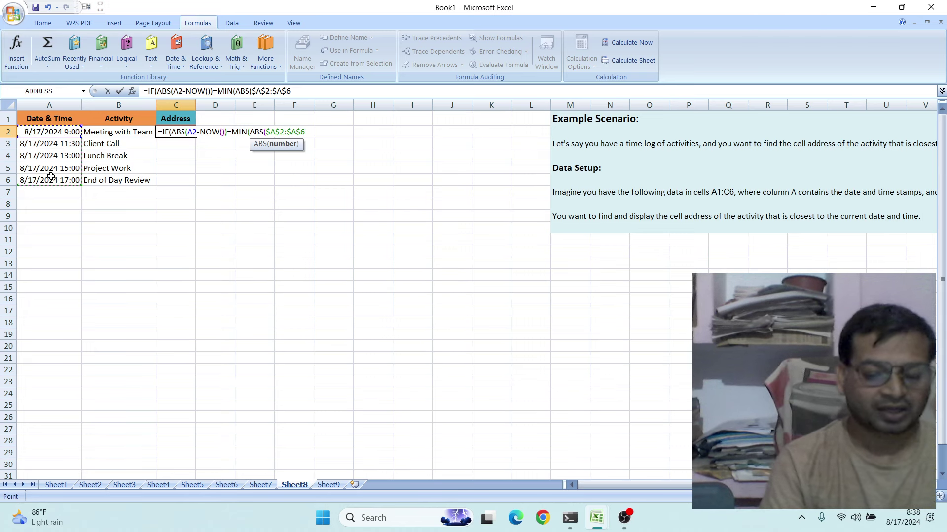
text(,-)
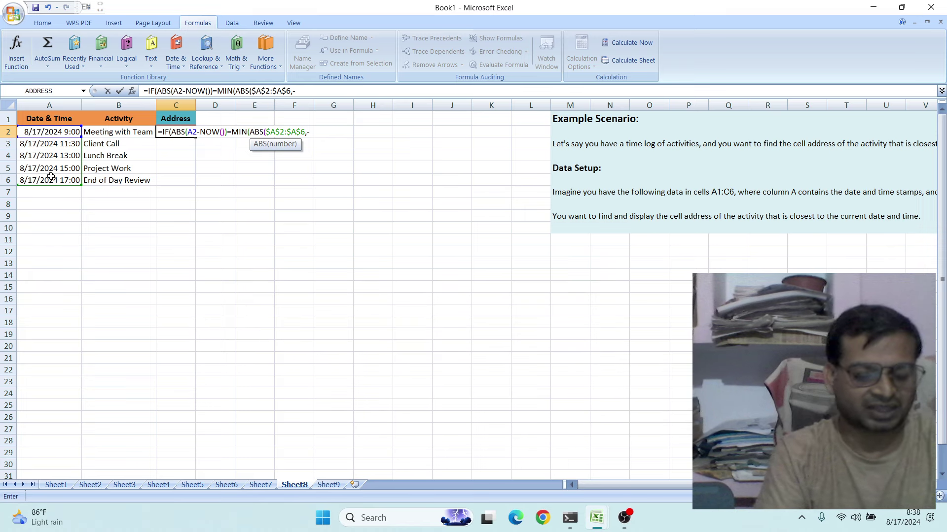
text(no)
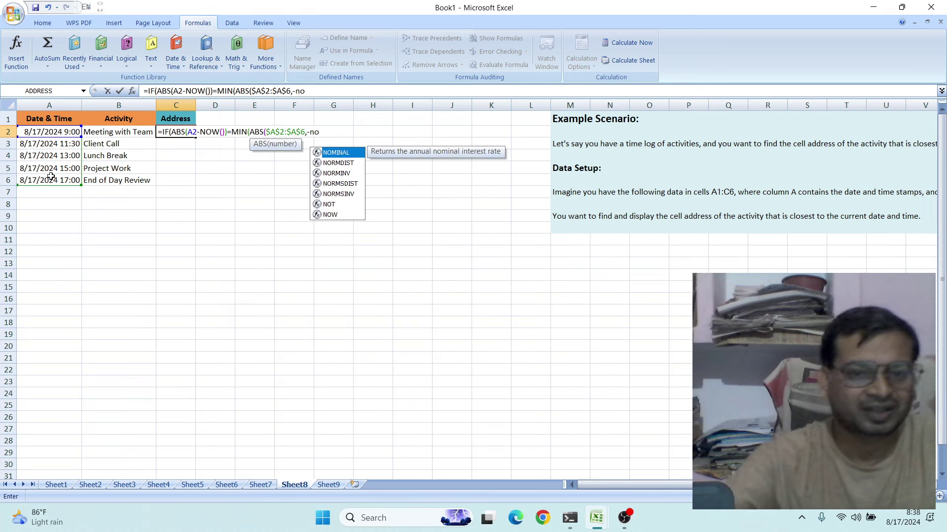
double_click(330, 215)
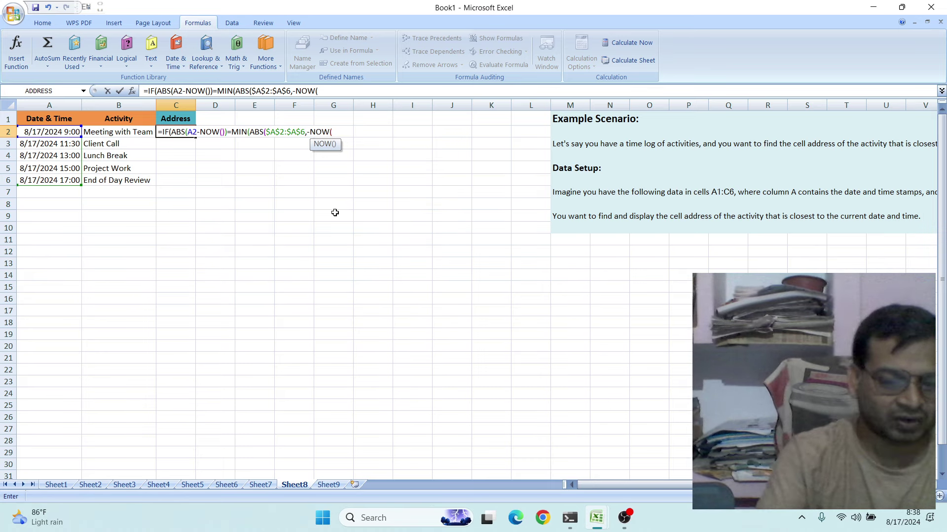
text())
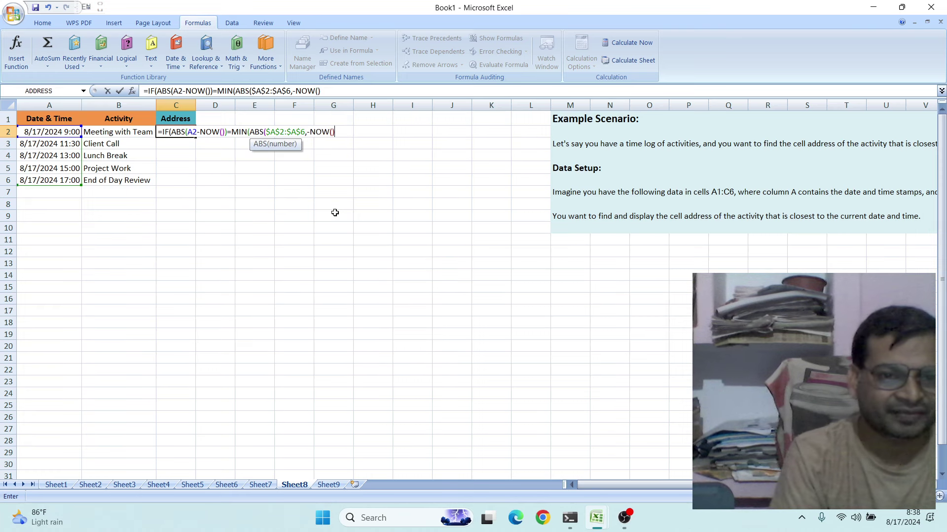
text())
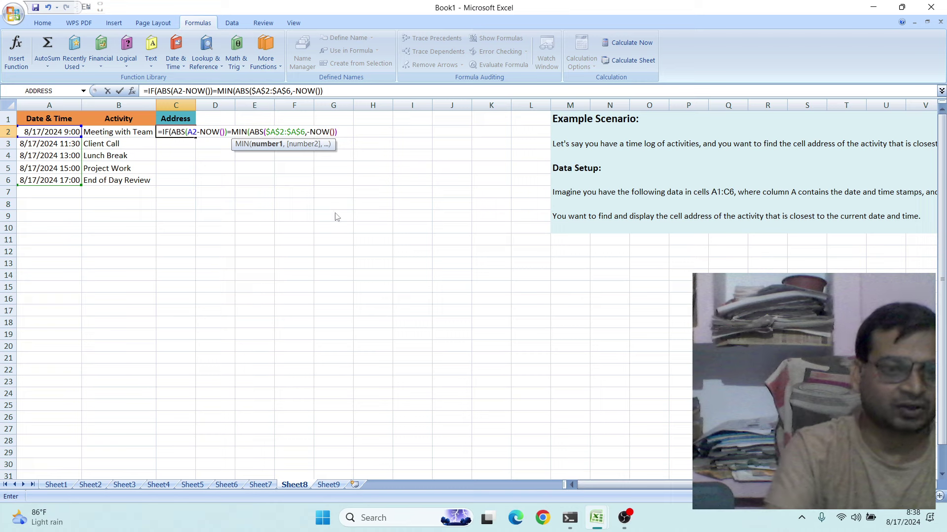
text())
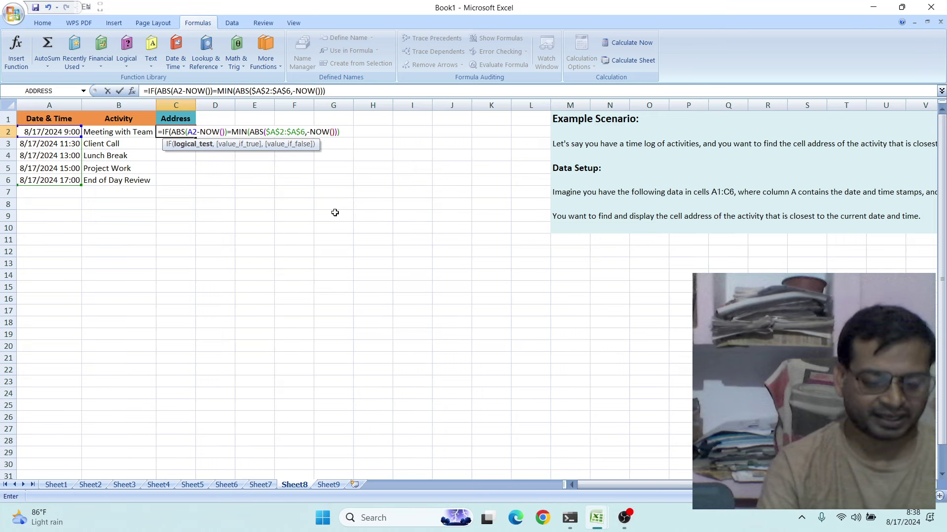
text(,)
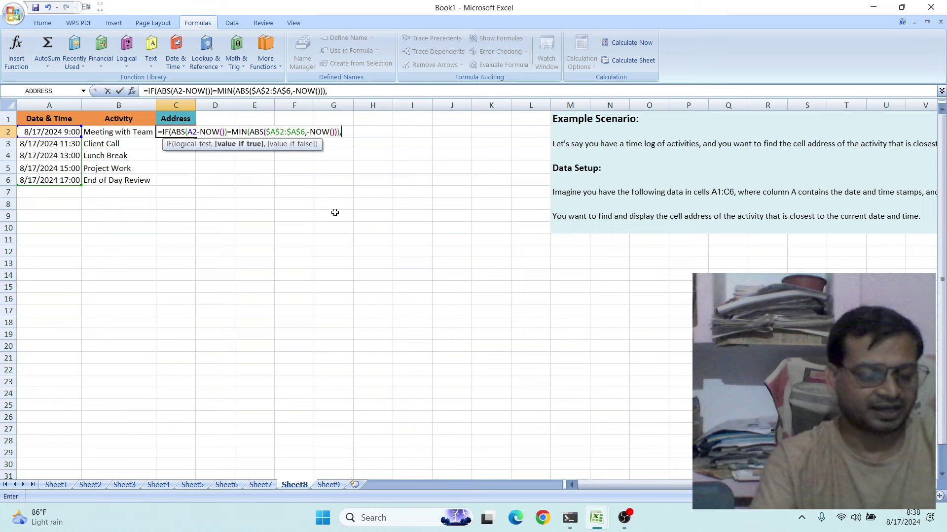
text(ad)
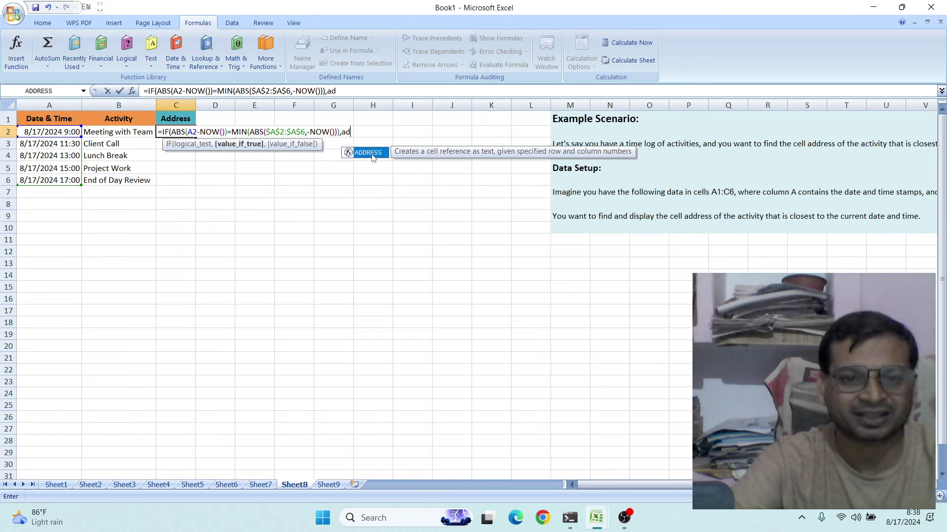
Step: Finish C2 with ADDRESS(ROW(B2),COLUMN(B2)) as the true result and "" otherwise
double_click(372, 154)
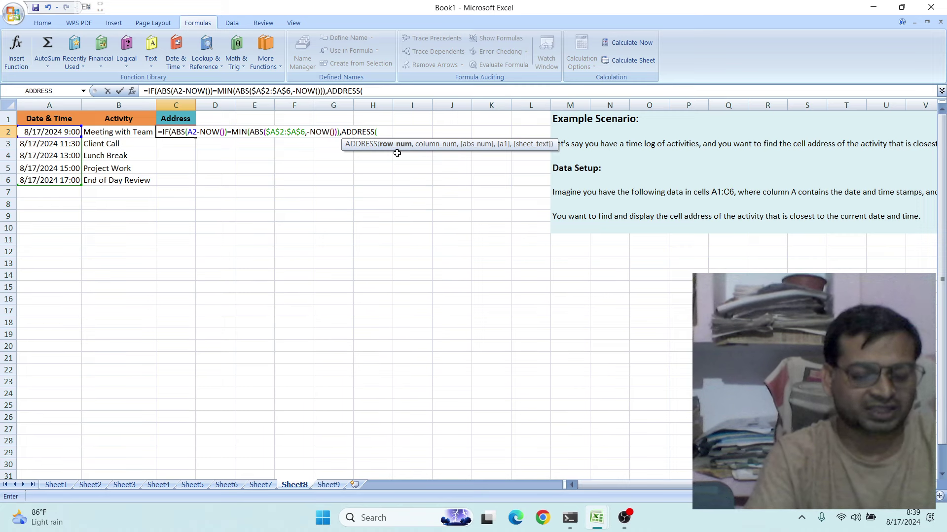
text(ro)
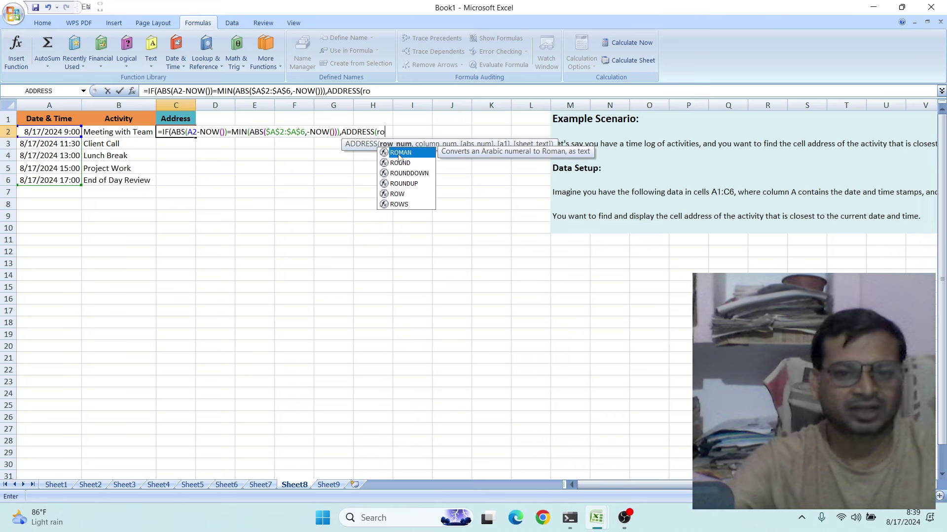
double_click(403, 194)
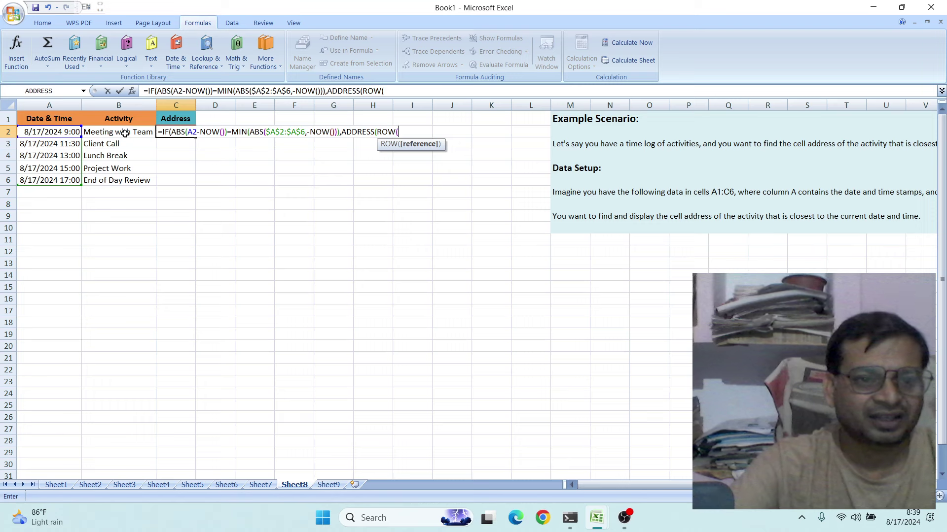
click(125, 132)
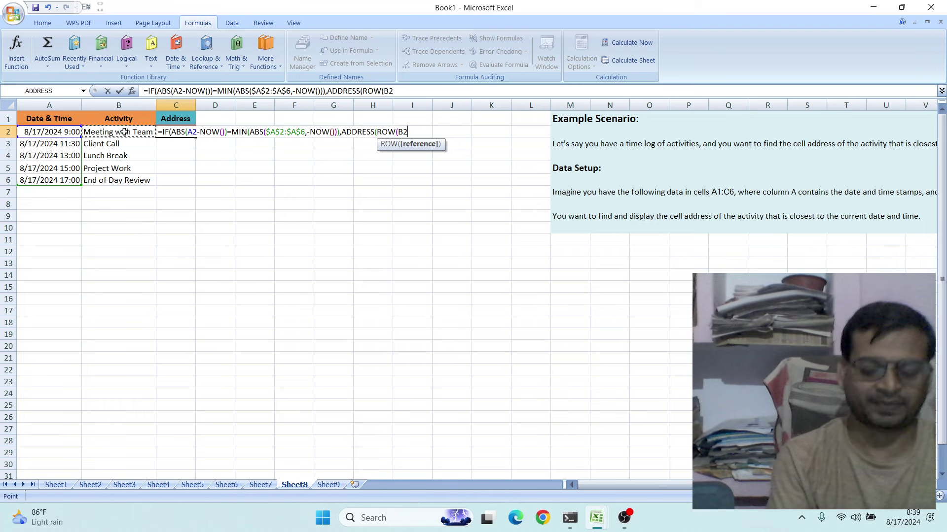
text())
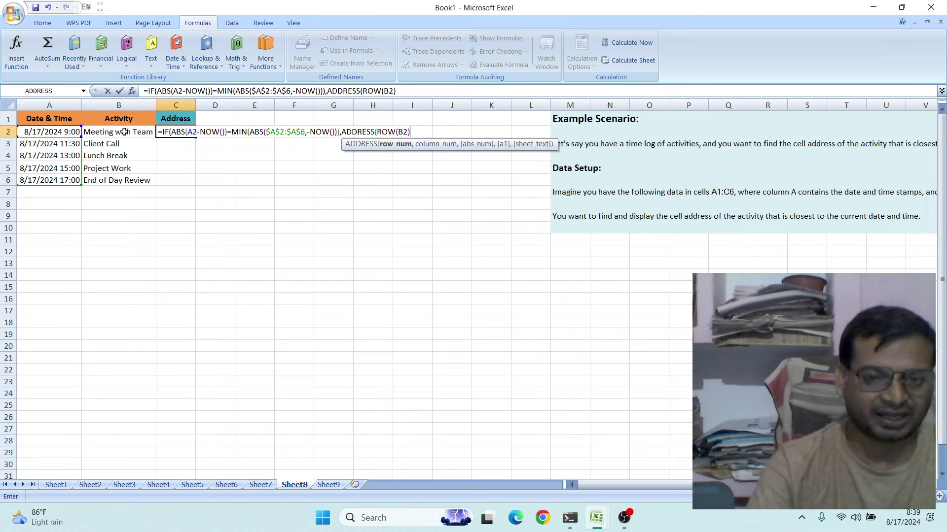
text(,)
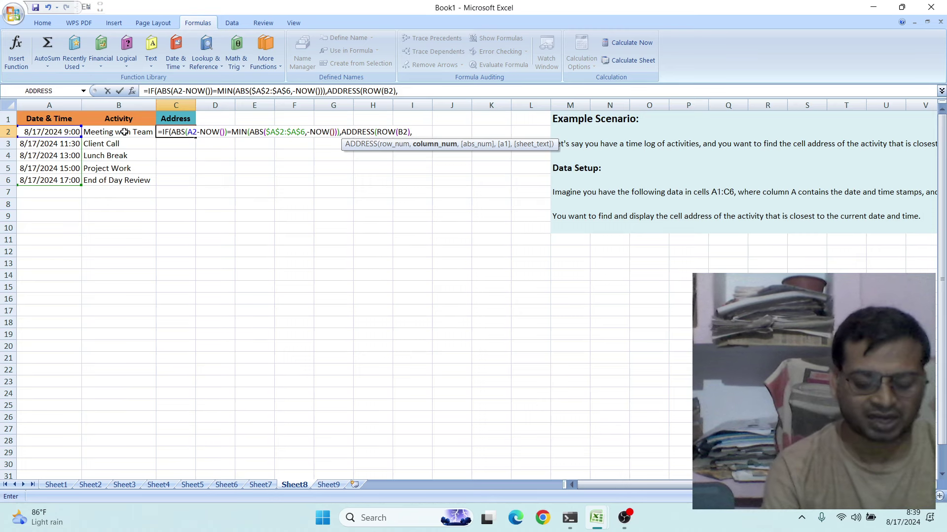
text(co)
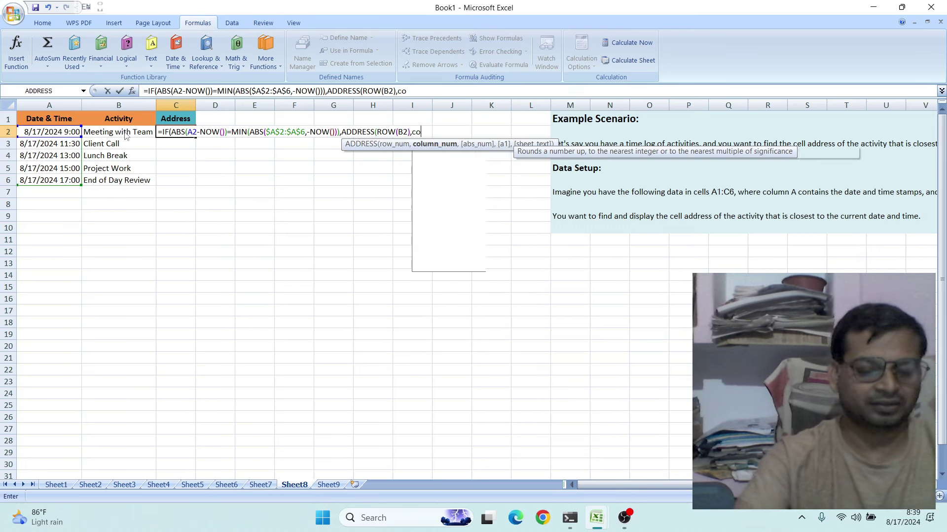
text(l)
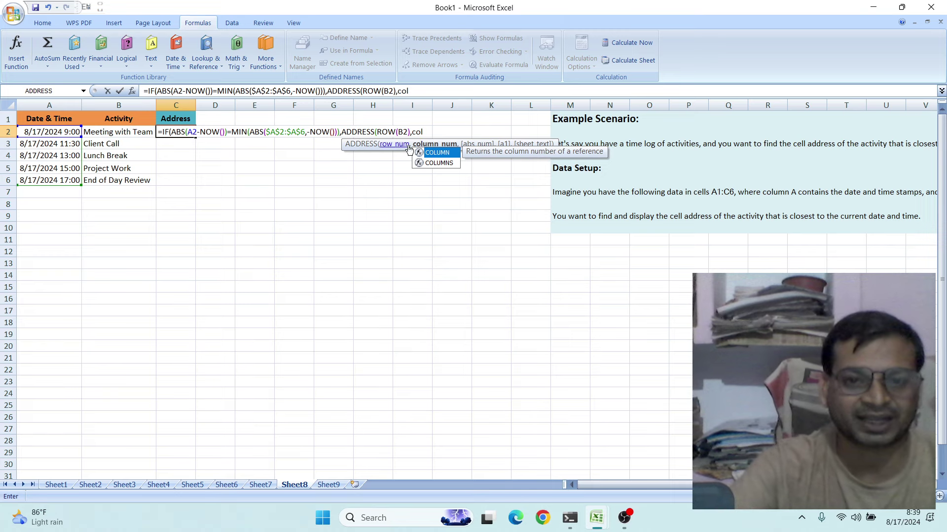
click(440, 156)
double_click(440, 157)
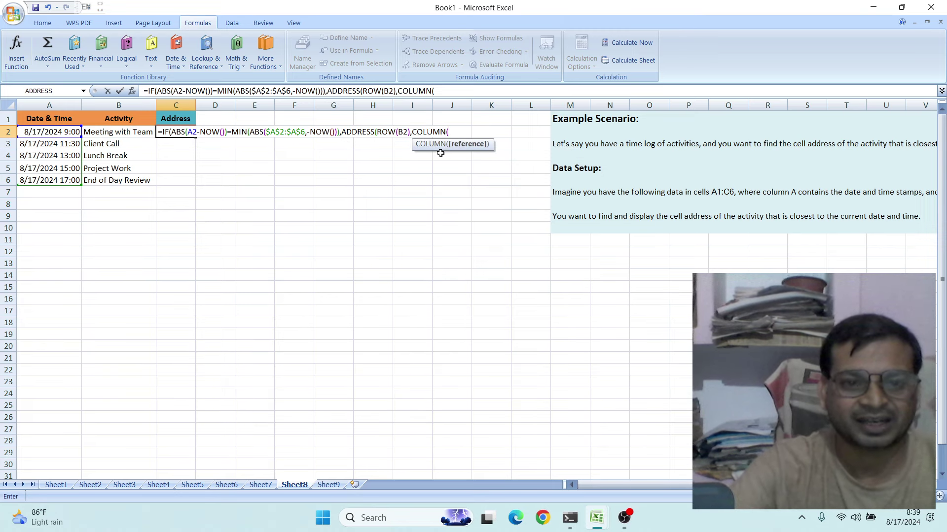
click(127, 134)
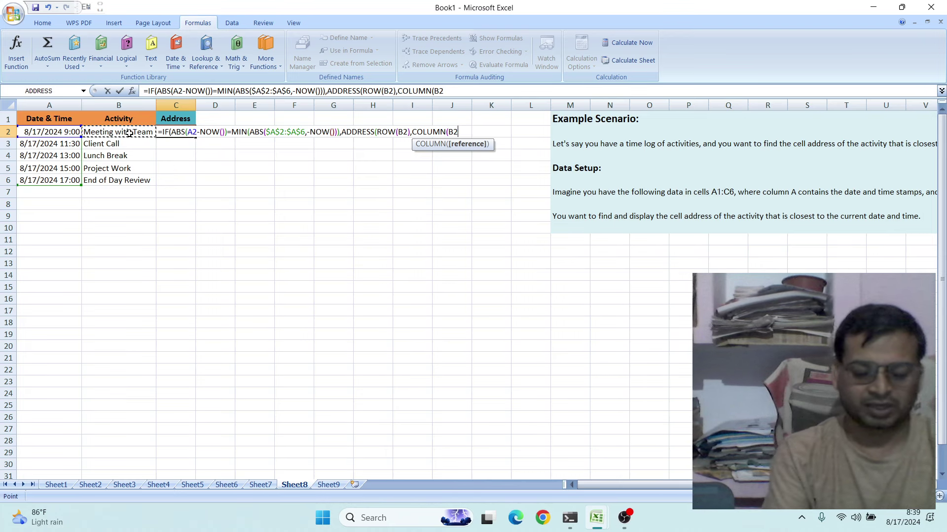
text())
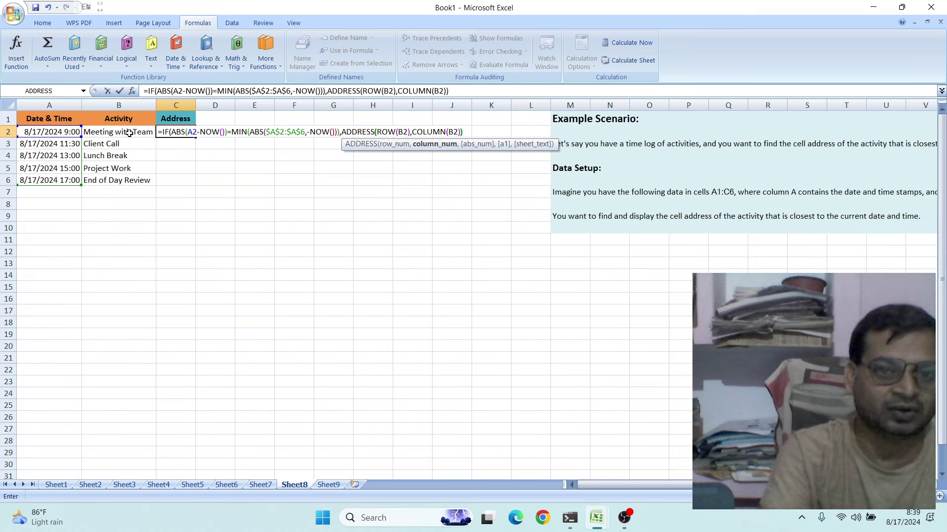
text())
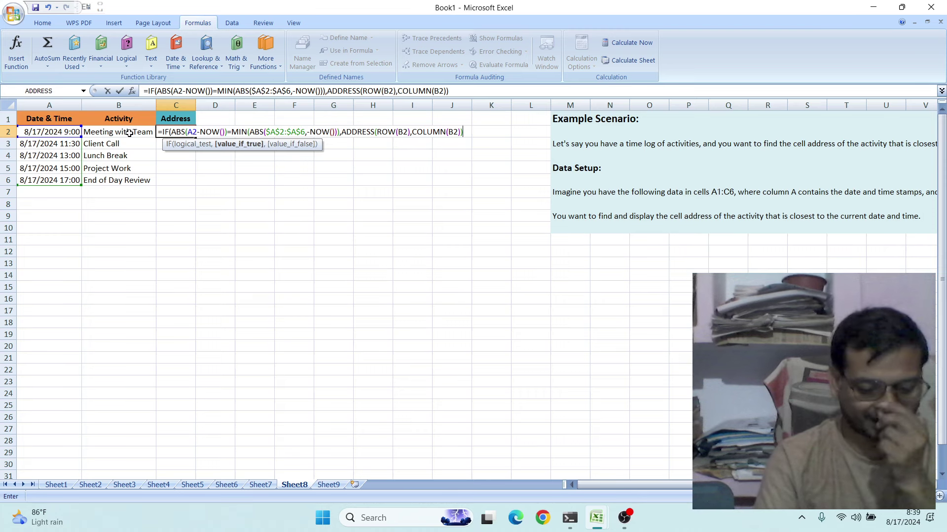
text(,)
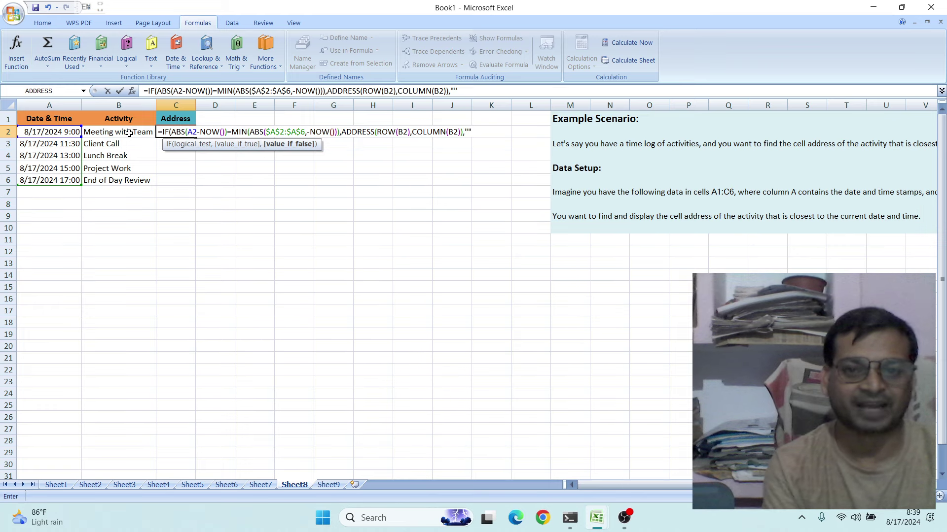
text())
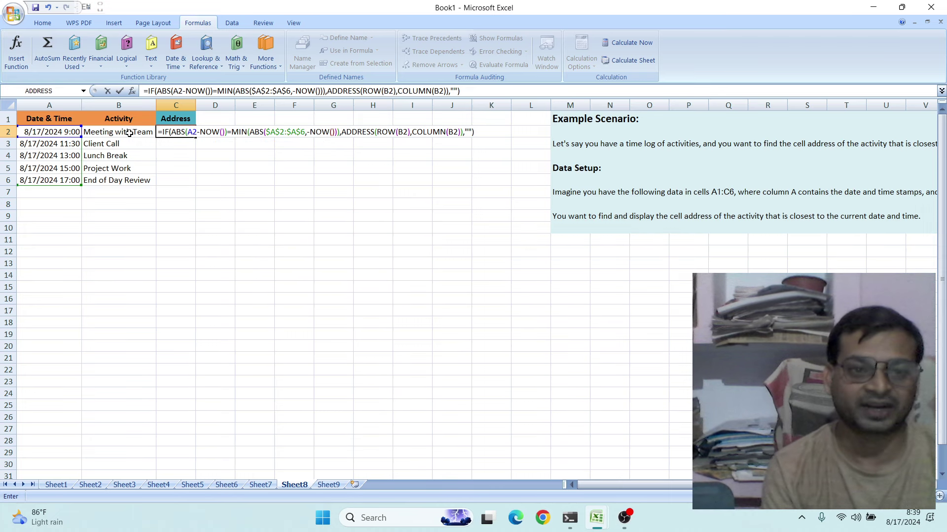
key(Return)
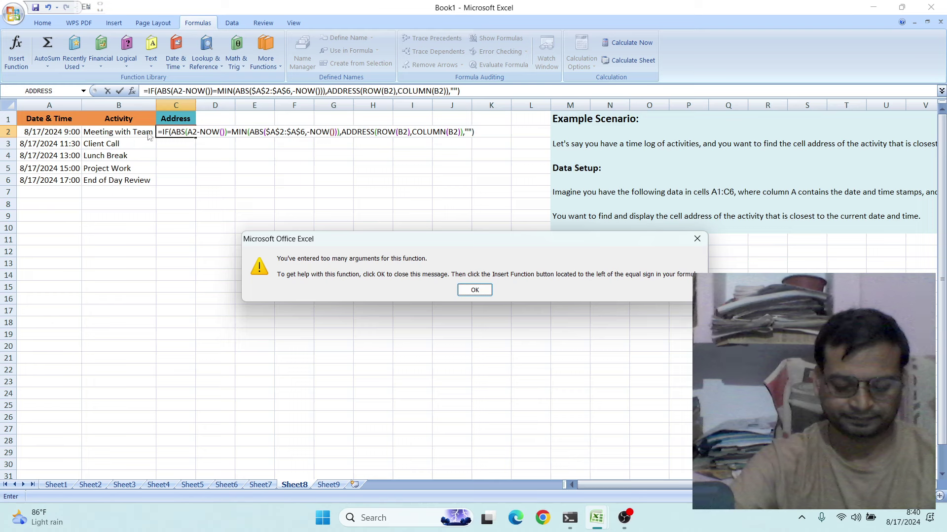
click(473, 291)
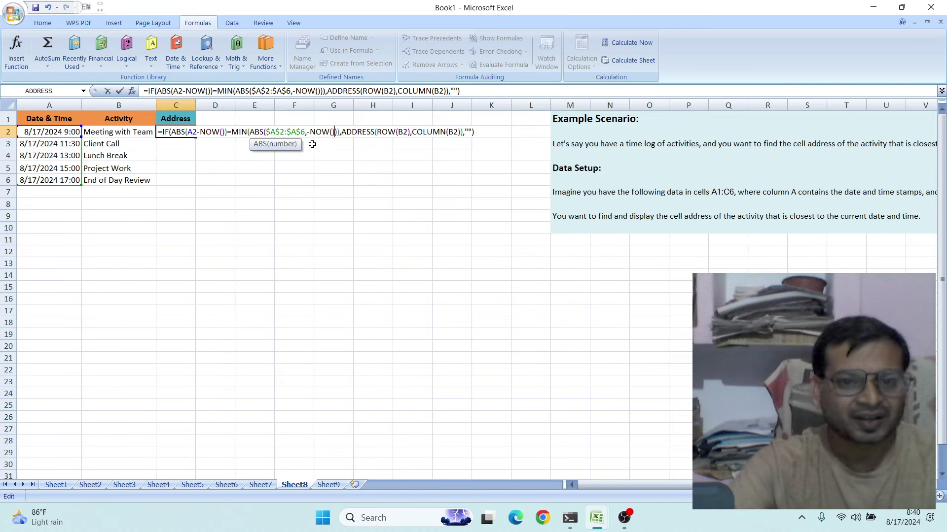
Step: Try entering the C2 formula and dismiss the too-many-arguments error
click(339, 133)
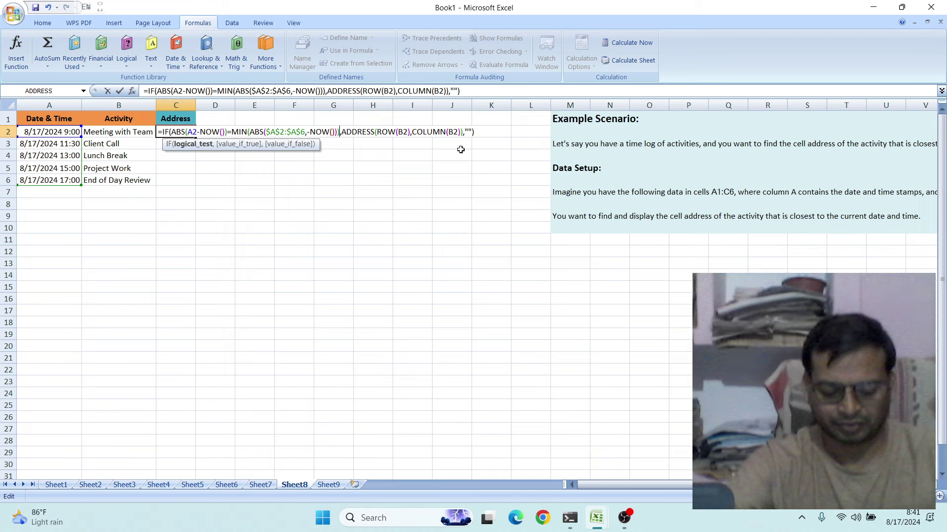
click(483, 134)
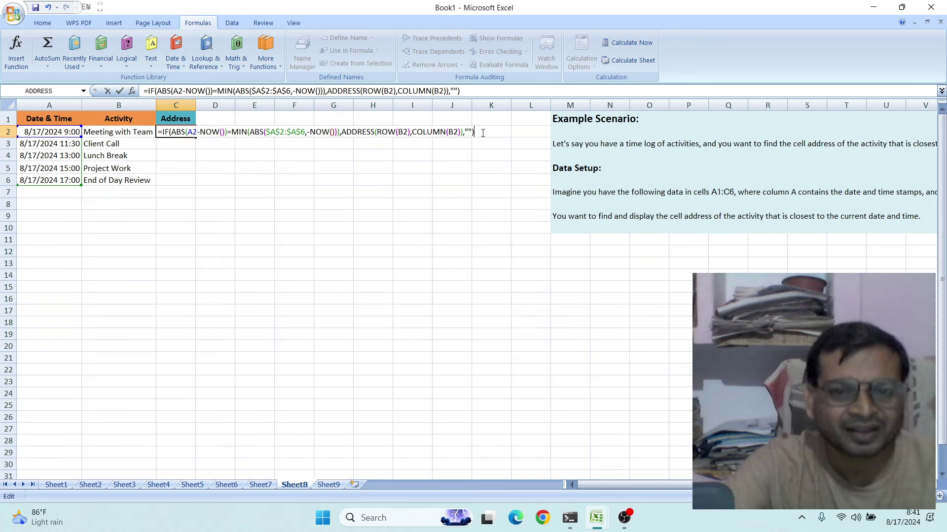
key(Return)
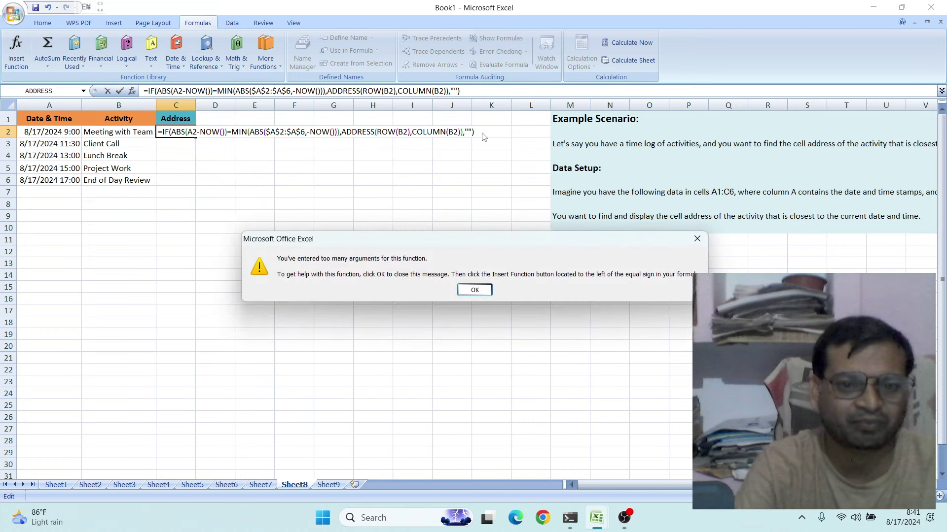
click(474, 291)
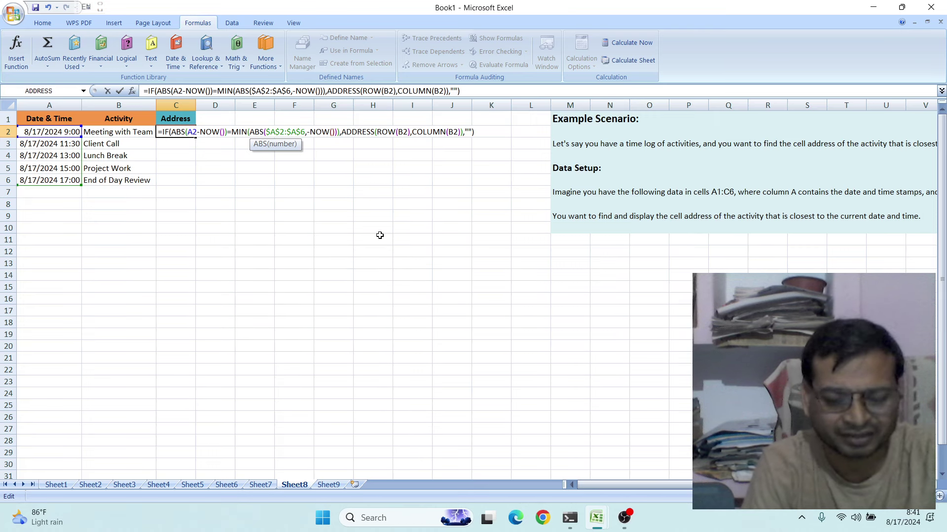
Step: Remove the extra closing parenthesis after -NOW() and retry entering the formula
key(BackSpace)
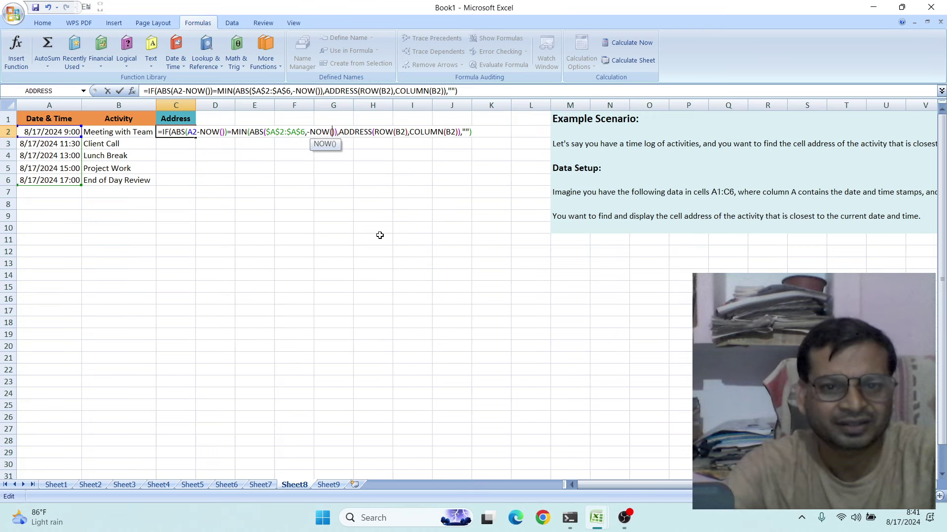
click(335, 131)
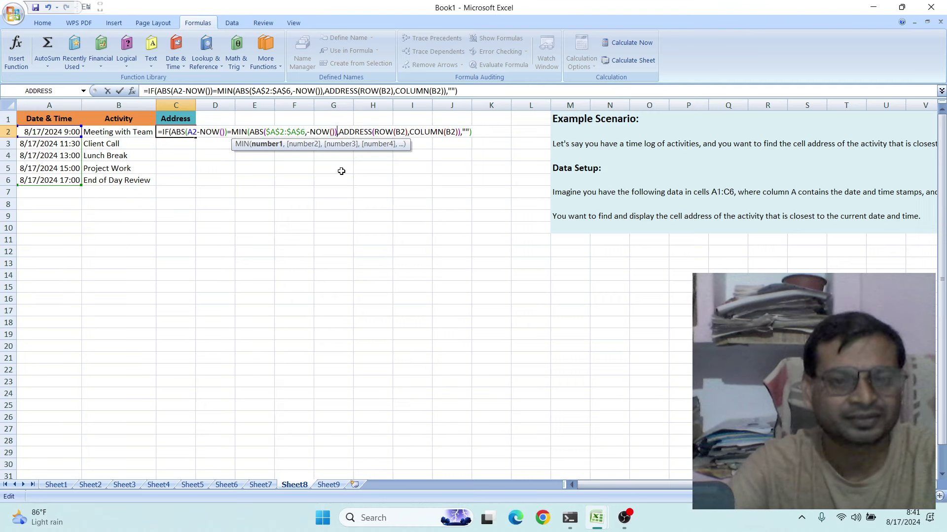
text())
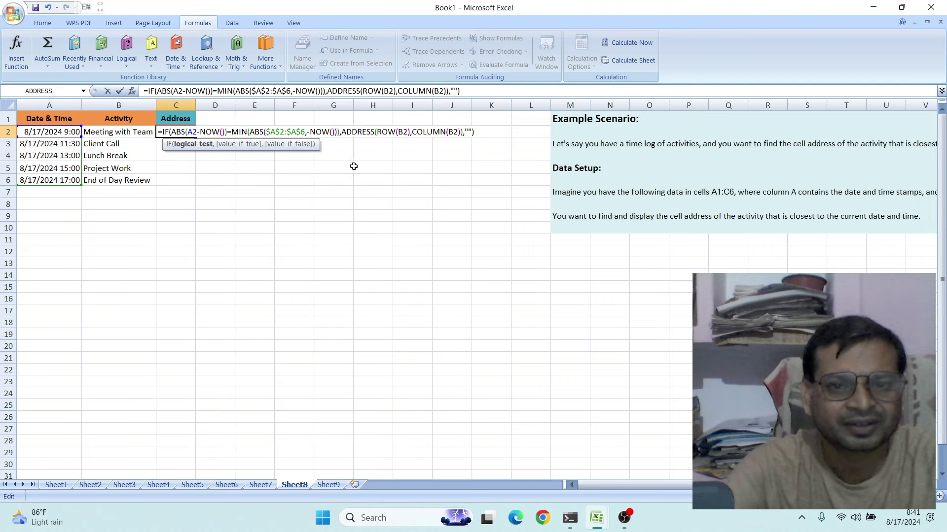
key(Return)
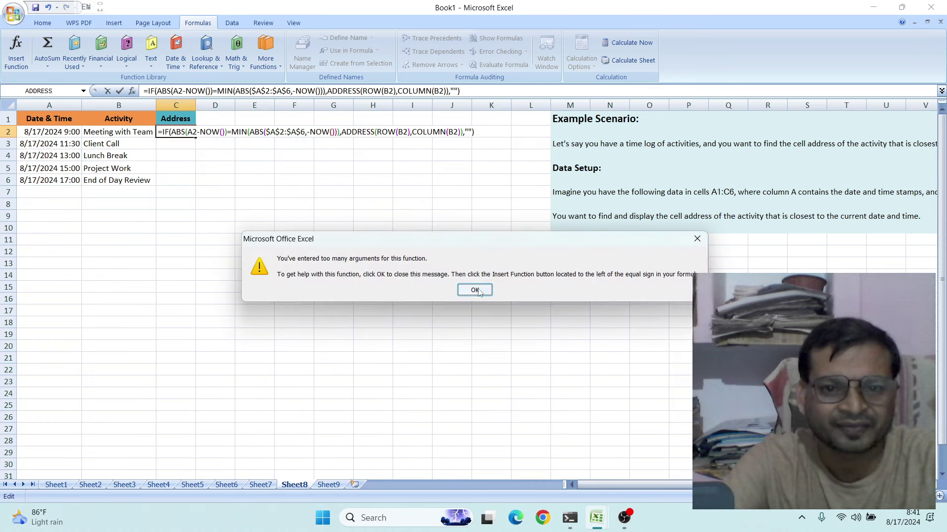
click(476, 288)
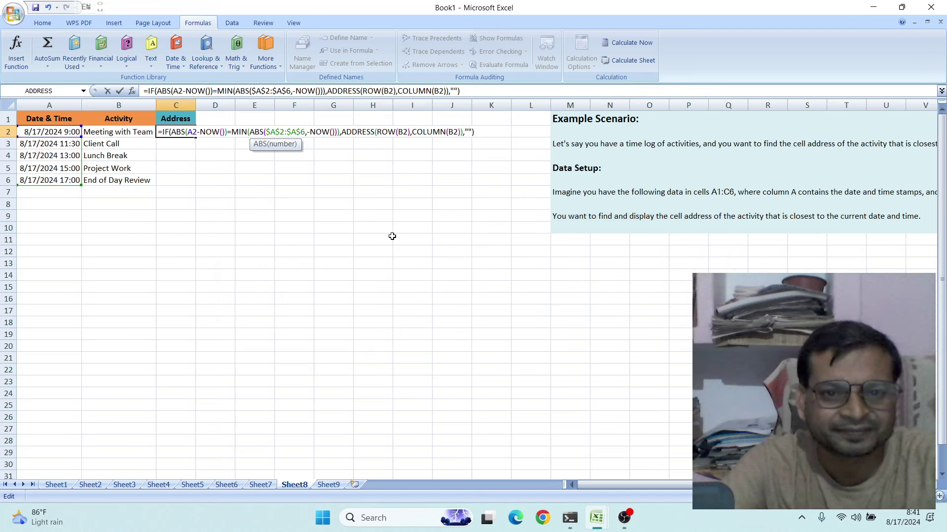
key(BackSpace)
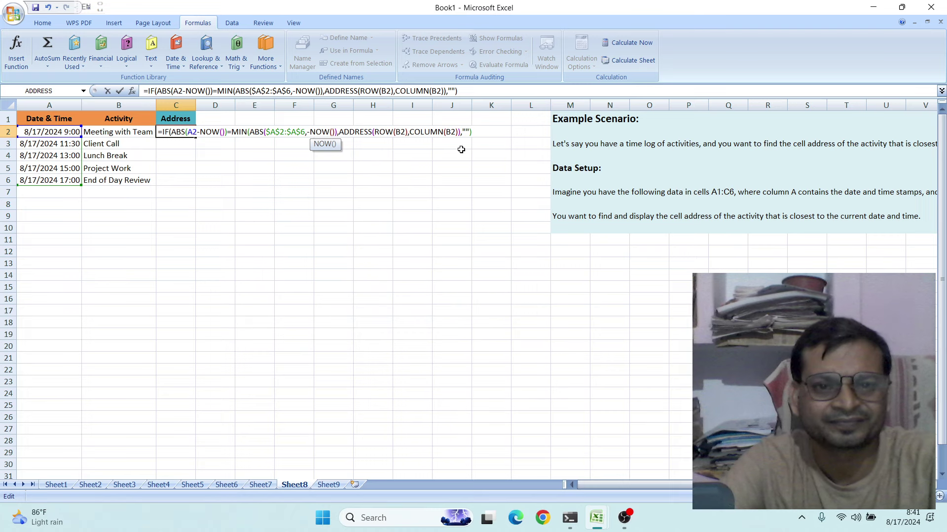
click(485, 133)
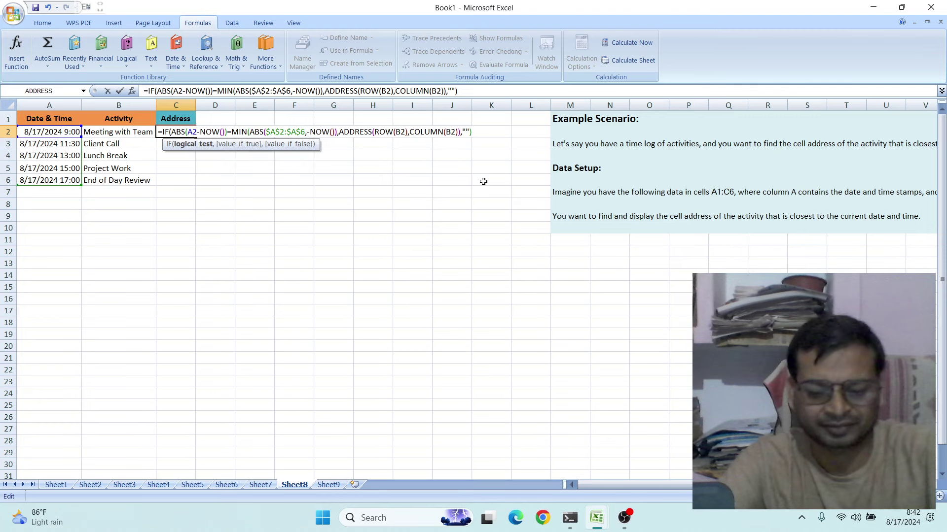
key(Return)
key(Return)
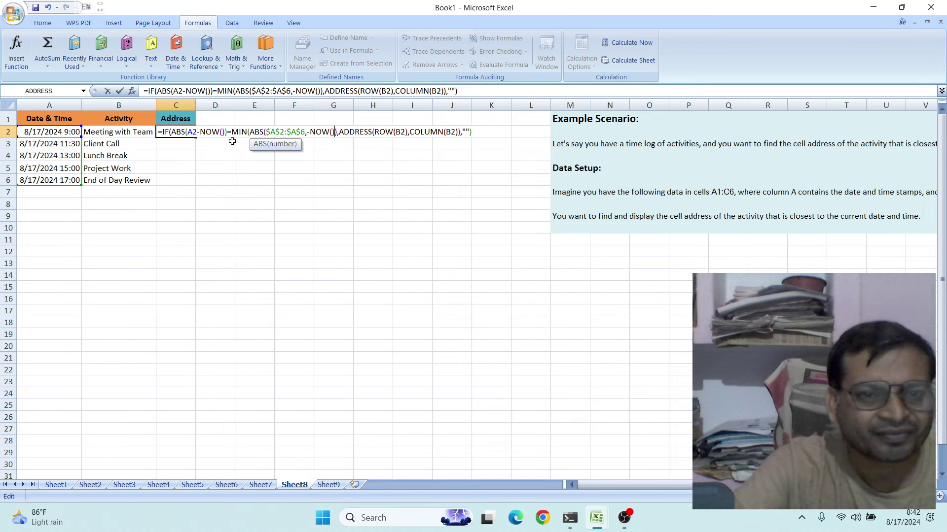
Step: Erase the faulty C2 formula to start over
click(485, 132)
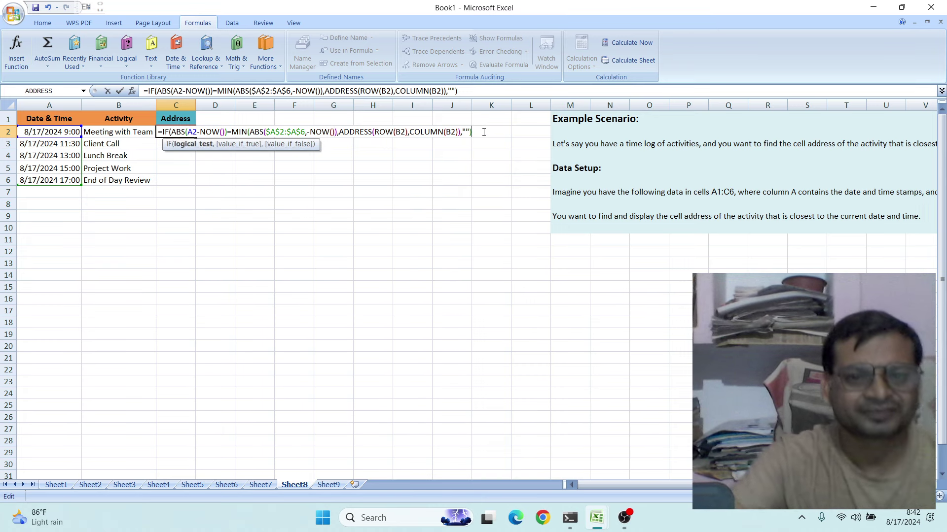
key(BackSpace)
key(BackSpace)
key(BackSpace)
key(BackSpace)
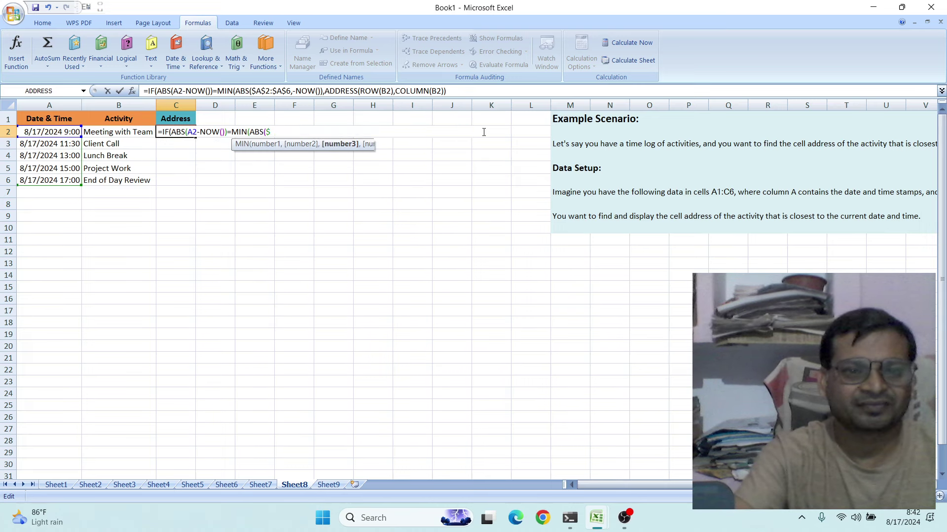
key(BackSpace)
key(BackSpace)
key(BackSpace)
key(BackSpace)
key(BackSpace)
key(BackSpace)
key(BackSpace)
key(BackSpace)
key(BackSpace)
key(BackSpace)
key(BackSpace)
key(BackSpace)
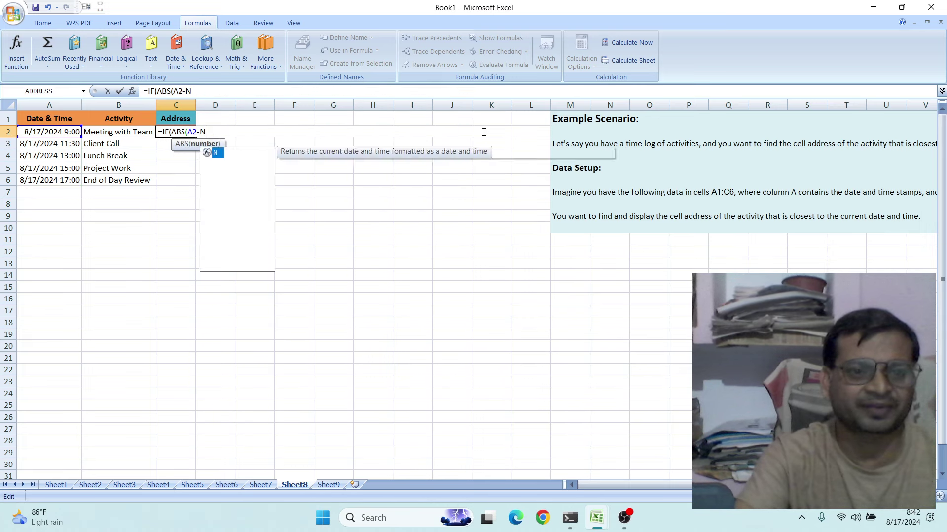
key(BackSpace)
key(BackSpace)
key(BackSpace)
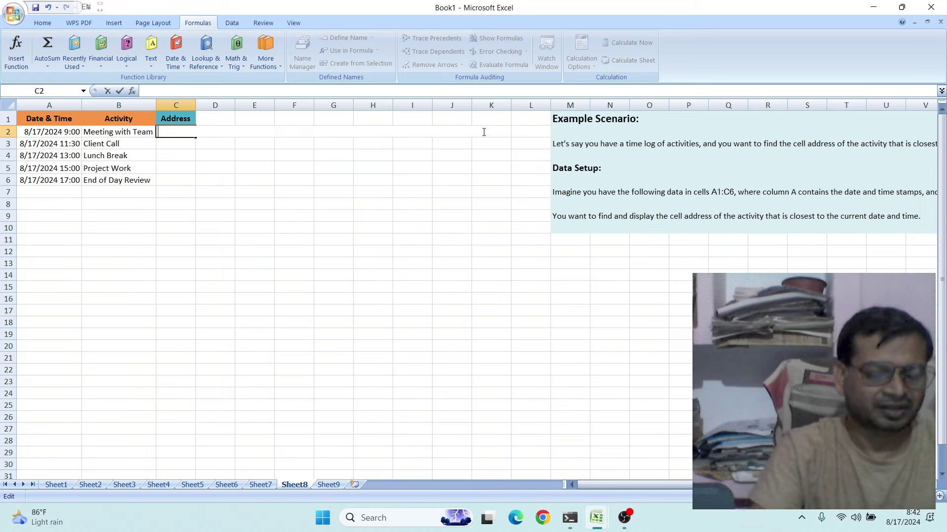
Step: Retype C2's opening condition as =IF(ABS(A2-NOW())
text(=)
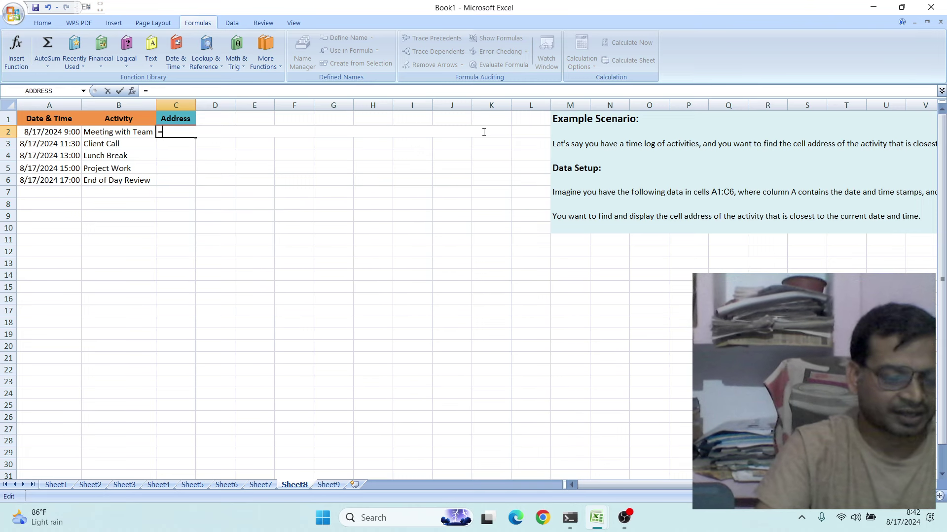
text(if)
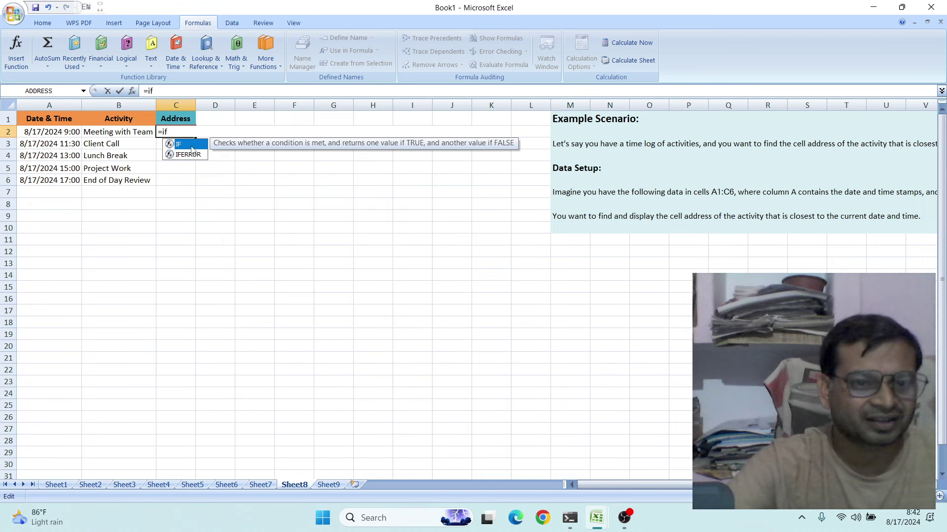
double_click(192, 147)
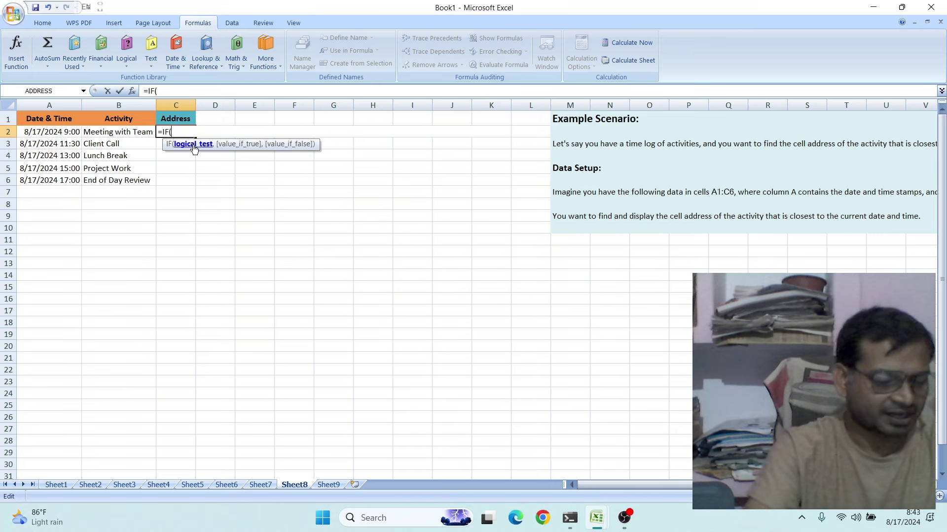
text(ab)
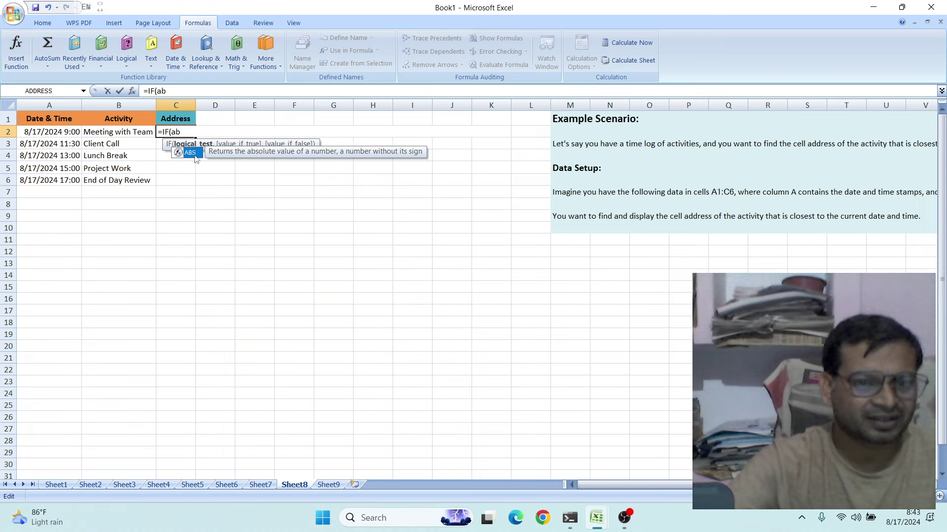
double_click(192, 153)
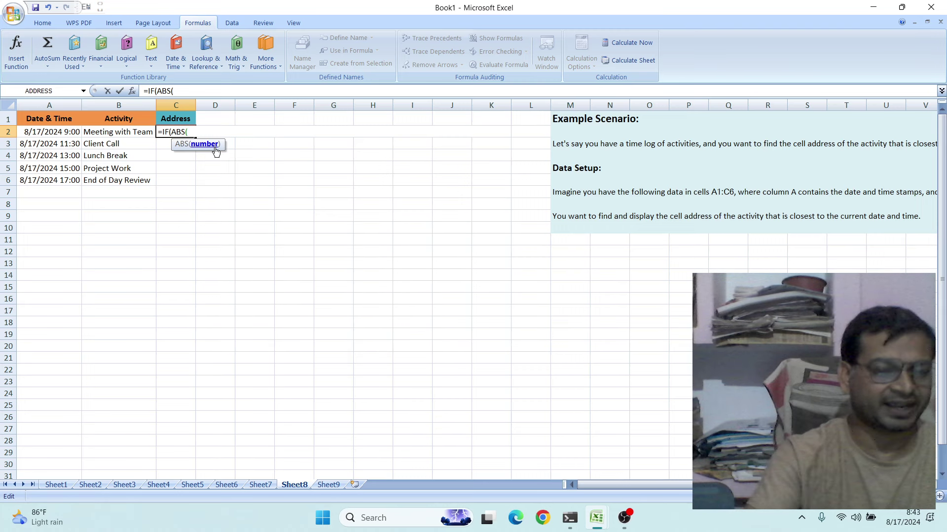
click(58, 134)
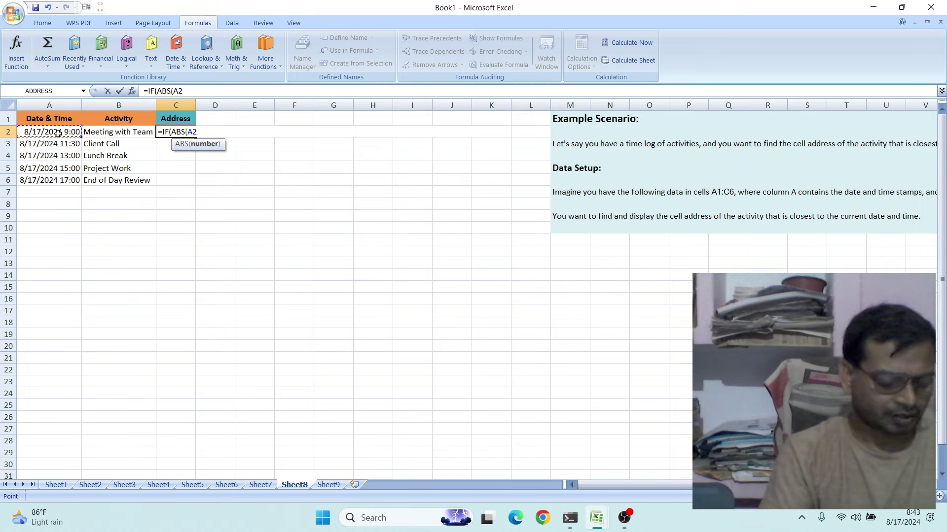
text(-)
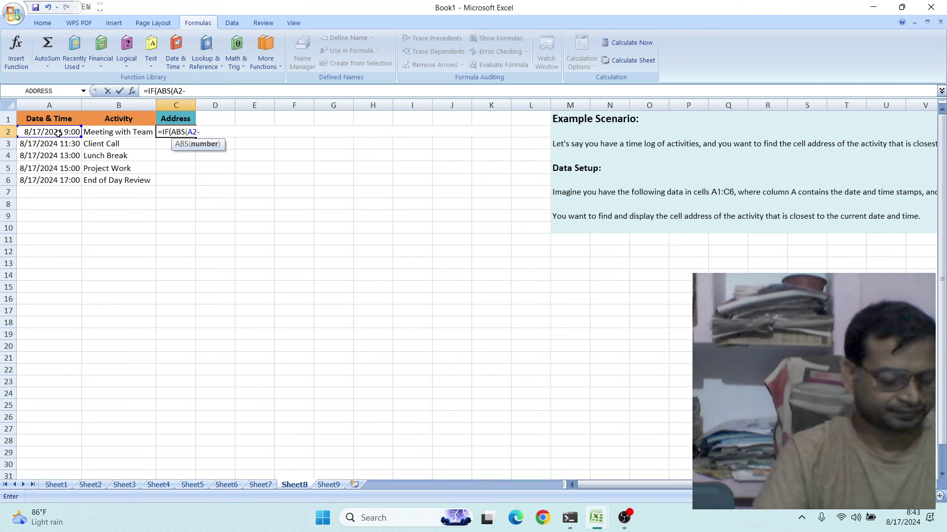
text(n)
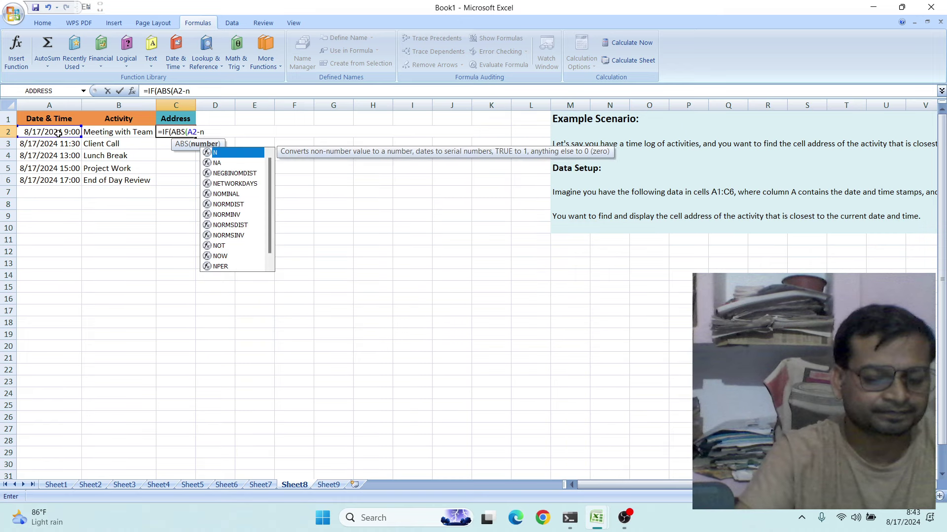
text(o)
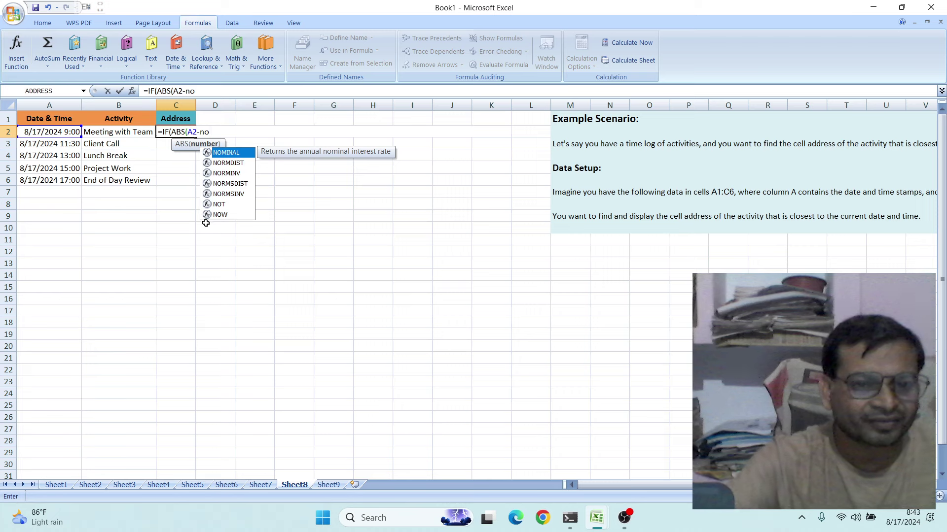
double_click(228, 215)
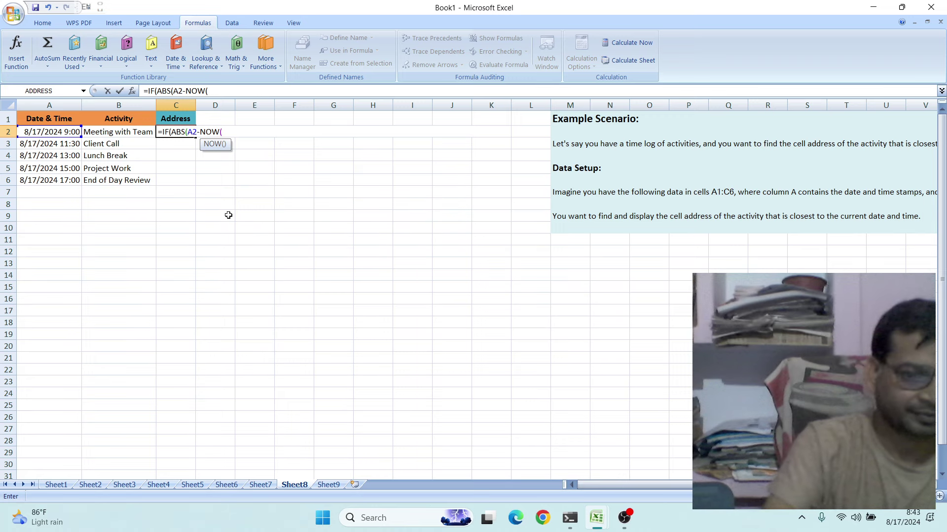
text())
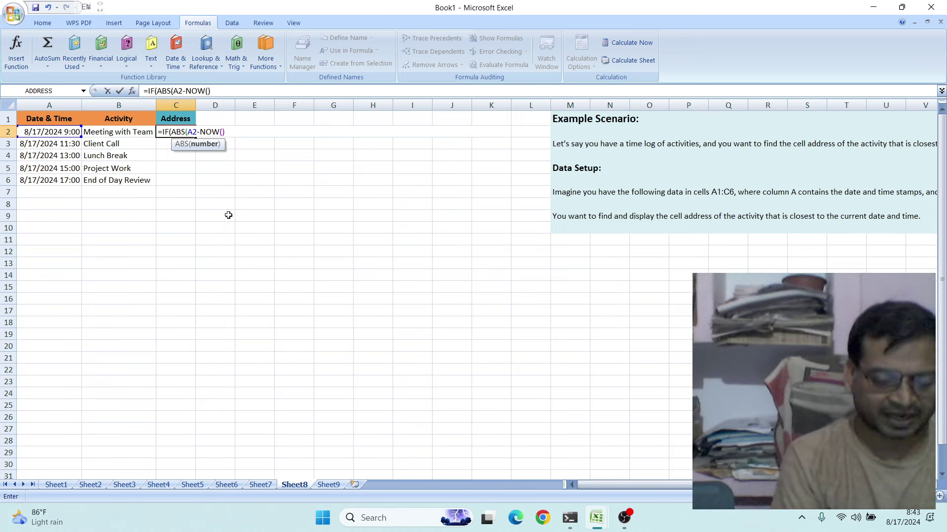
text()=)
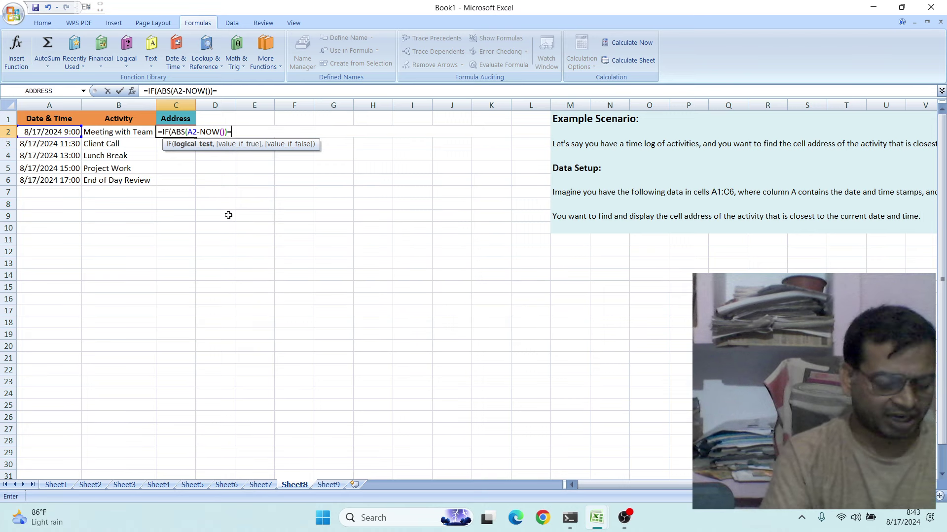
Step: Build the IF test comparing each difference against MIN(ABS(A2:A6-NOW()))
text(mi)
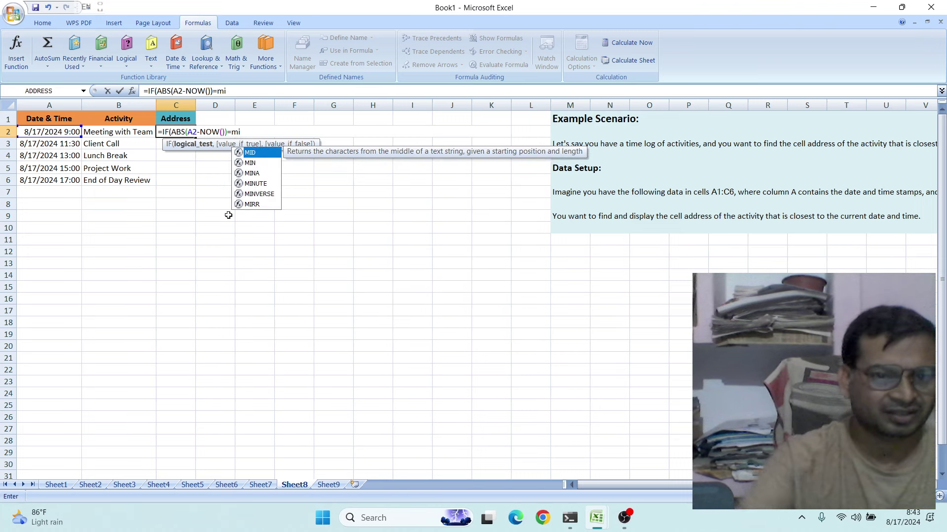
double_click(251, 163)
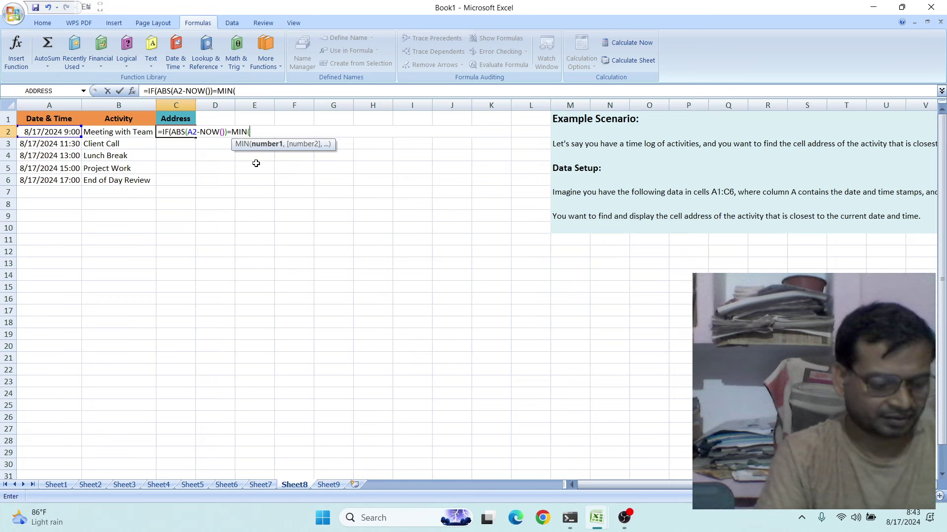
text(ab)
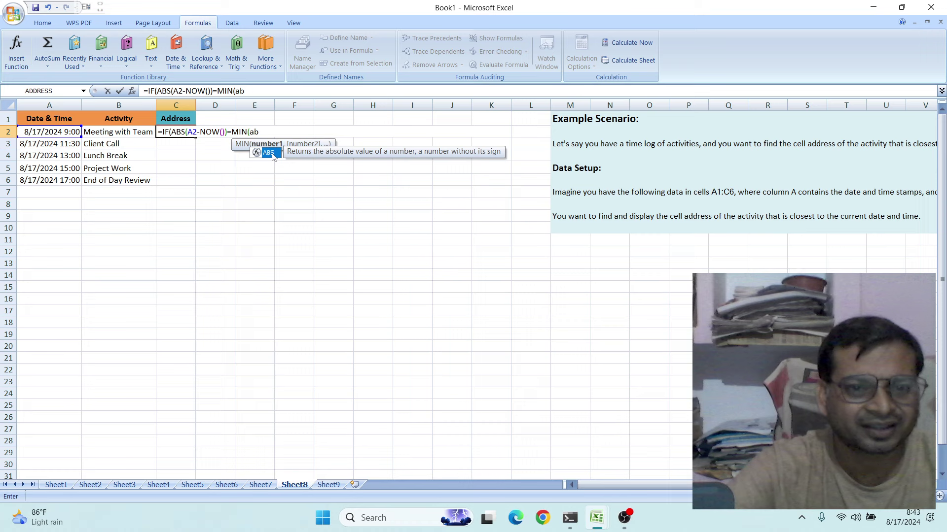
double_click(269, 152)
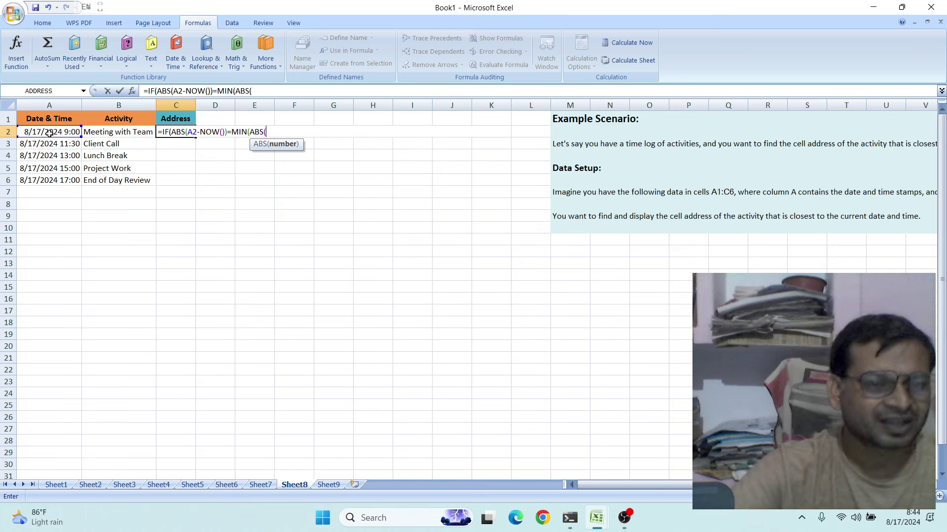
drag(49, 132, 54, 178)
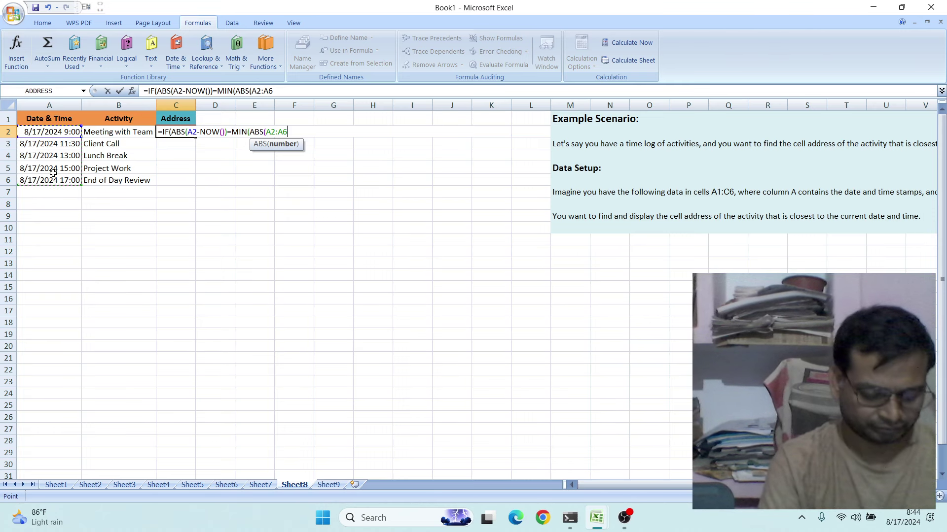
text(-)
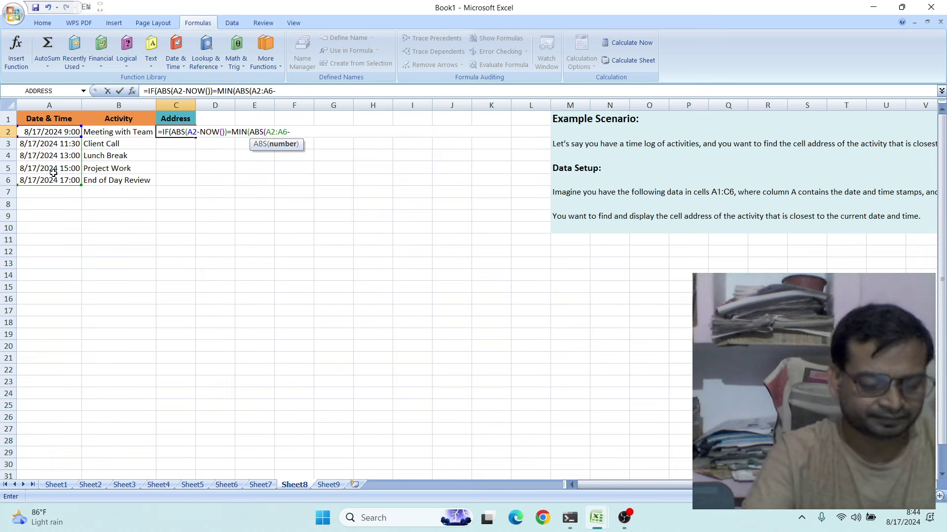
text(no)
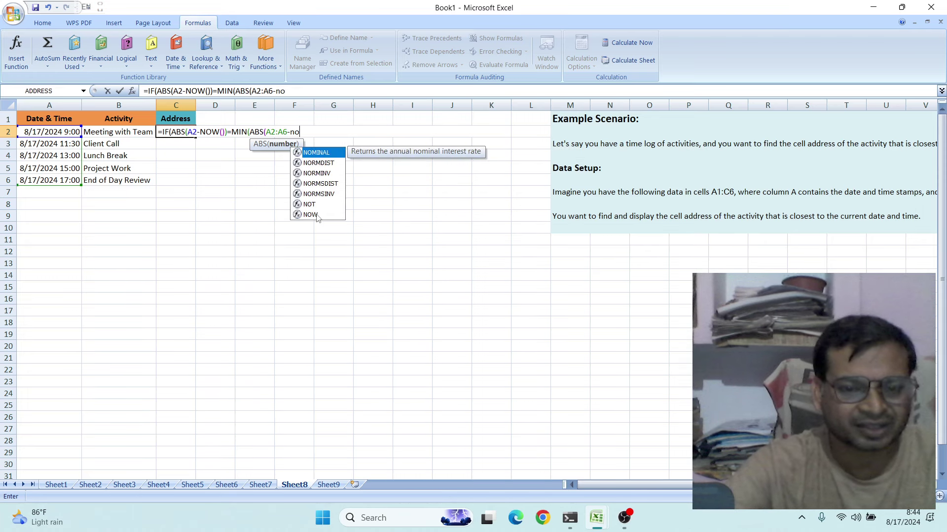
double_click(316, 215)
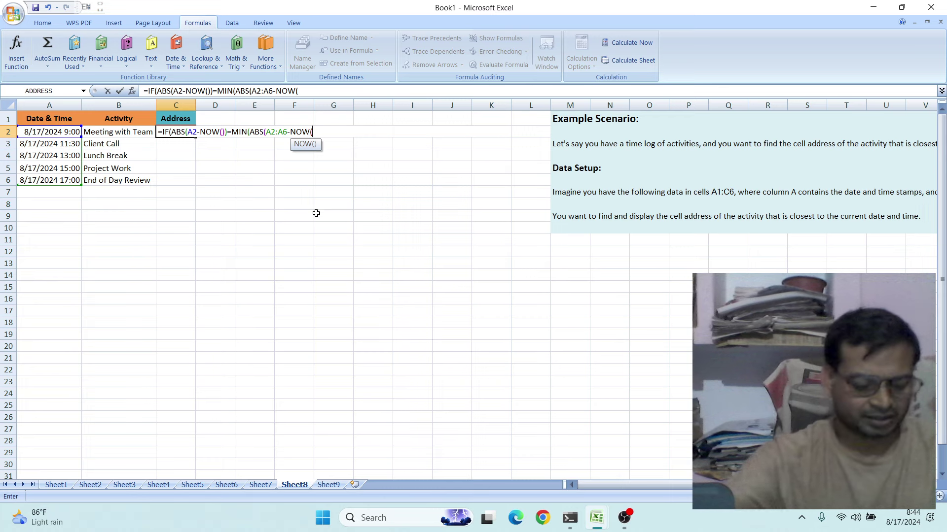
Step: Return ADDRESS(ROW(B2),COLUMN(B2)) with an empty-string fallback and enter it, showing $B$2
text())
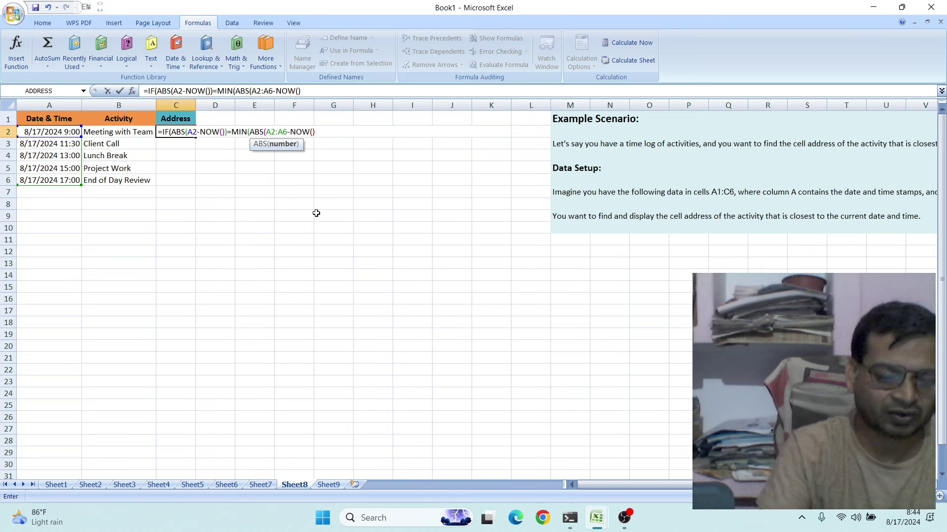
text())
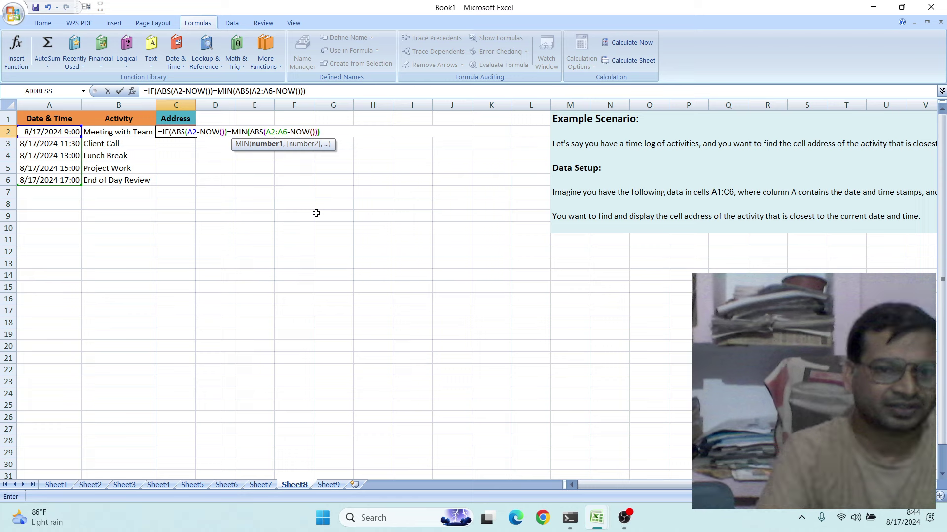
text())
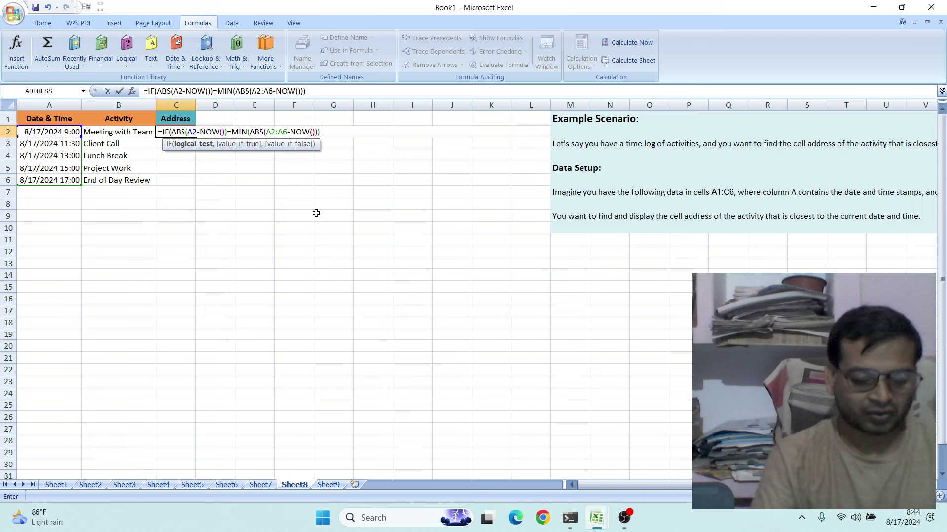
text(,)
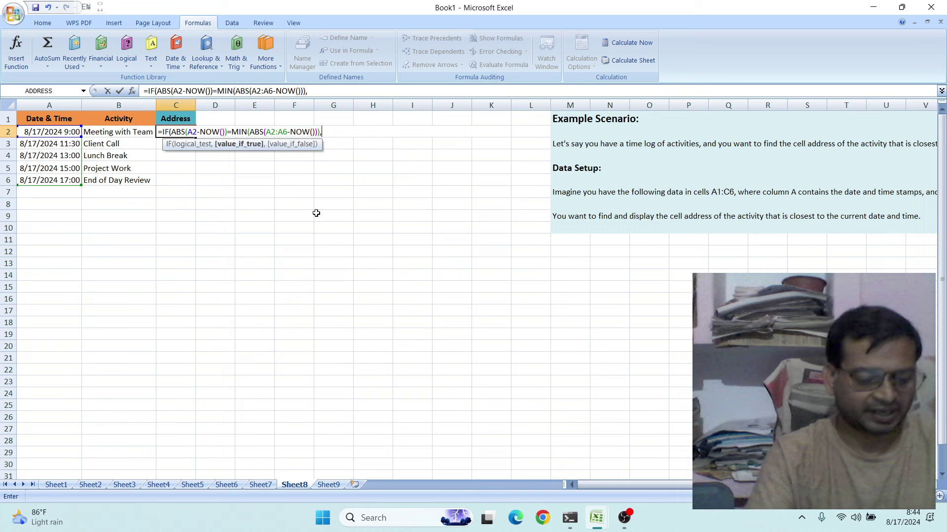
text(ad)
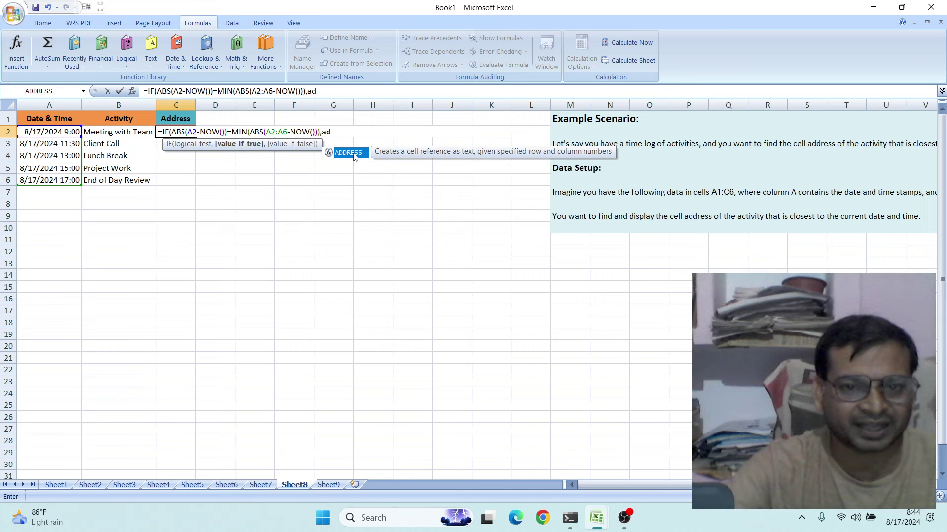
double_click(354, 154)
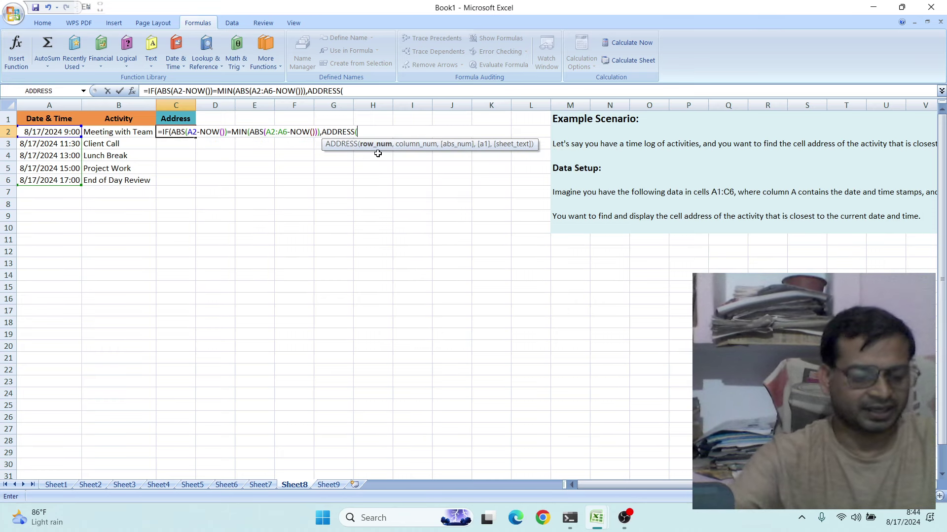
text(ro)
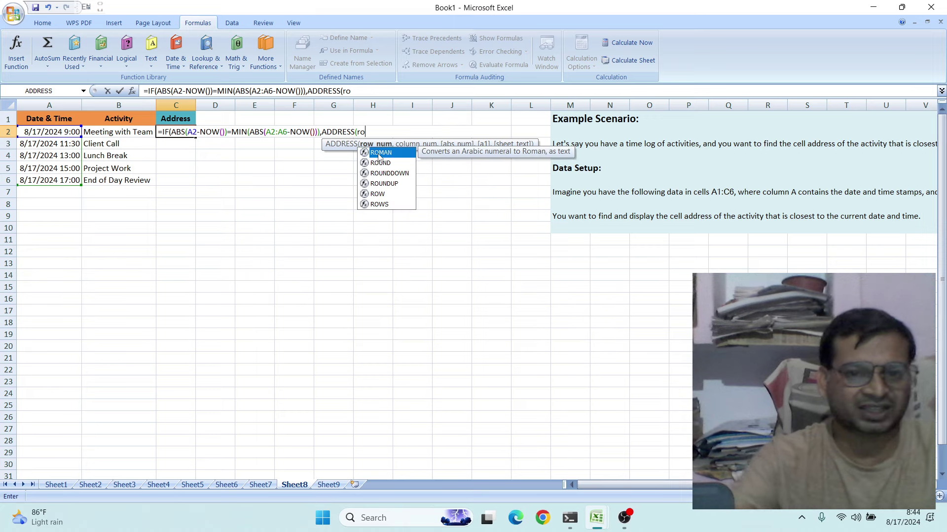
double_click(383, 195)
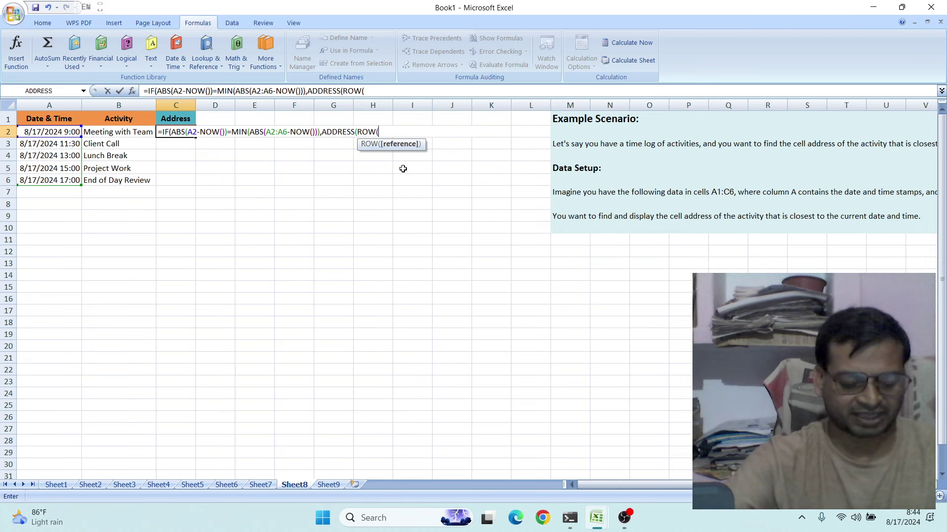
click(129, 134)
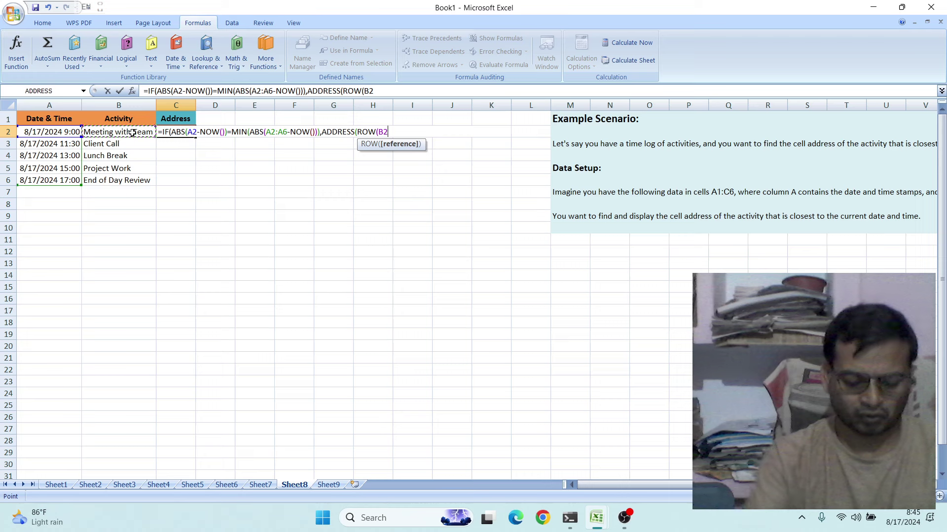
text())
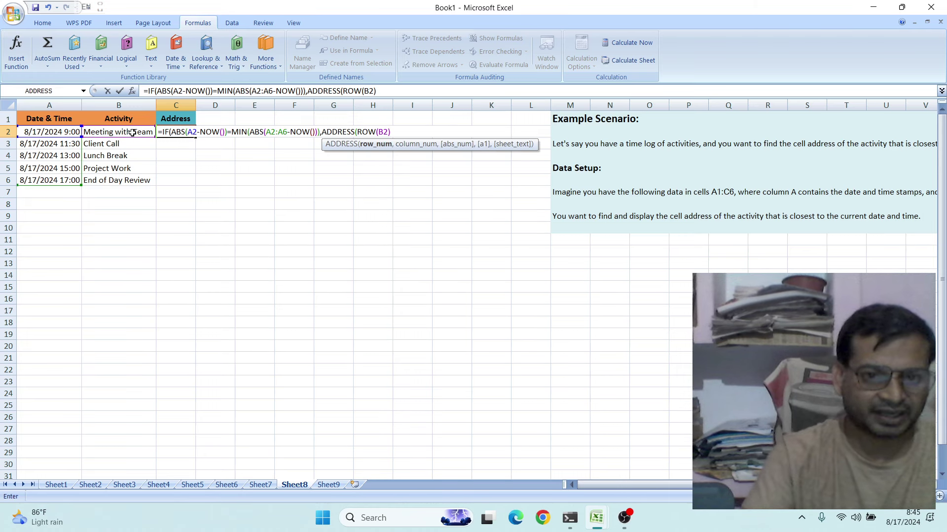
text(,)
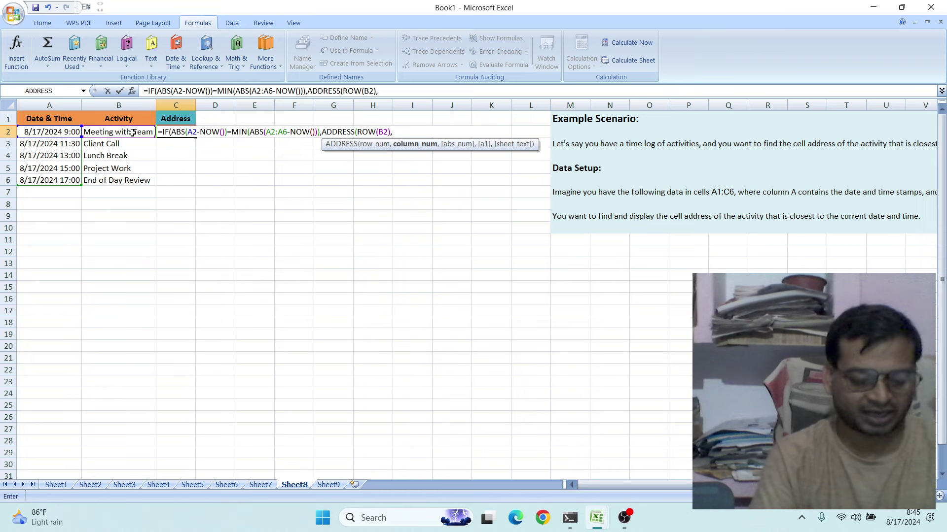
text(co)
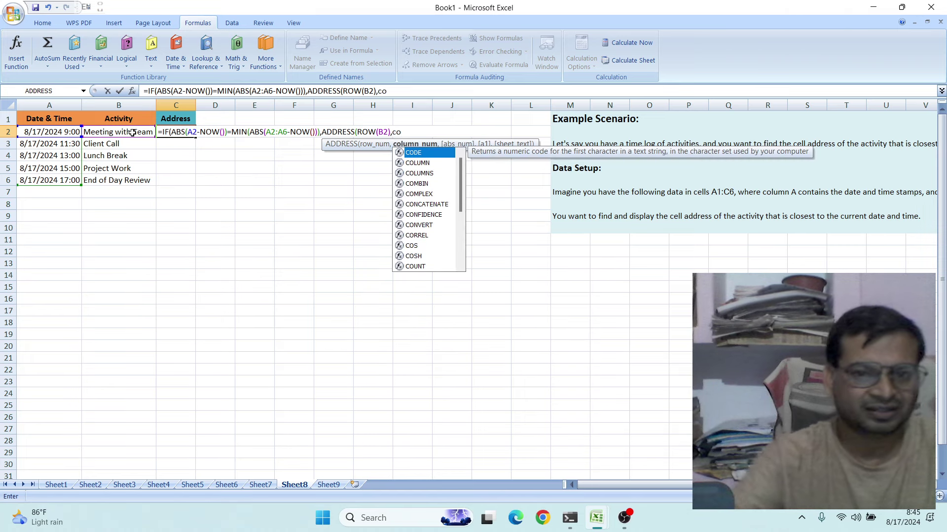
text(l)
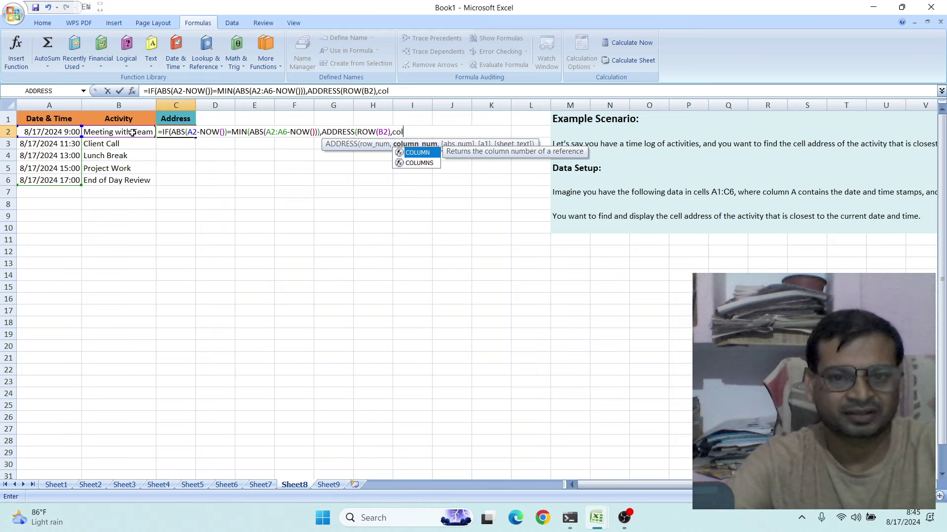
double_click(413, 154)
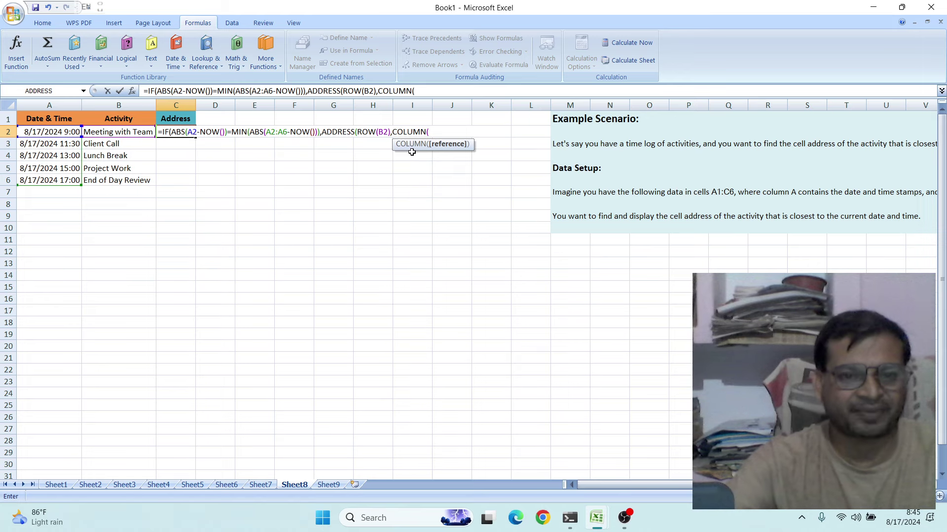
click(128, 132)
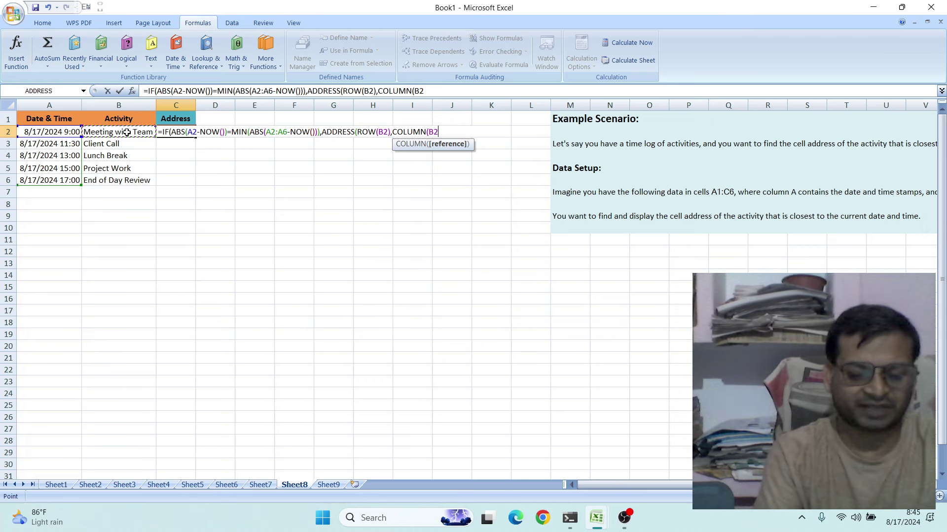
text())
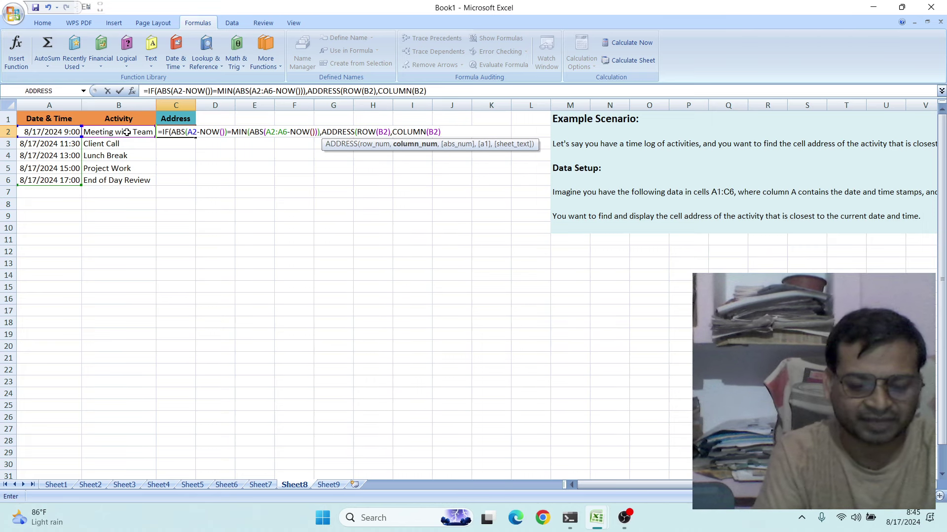
text())
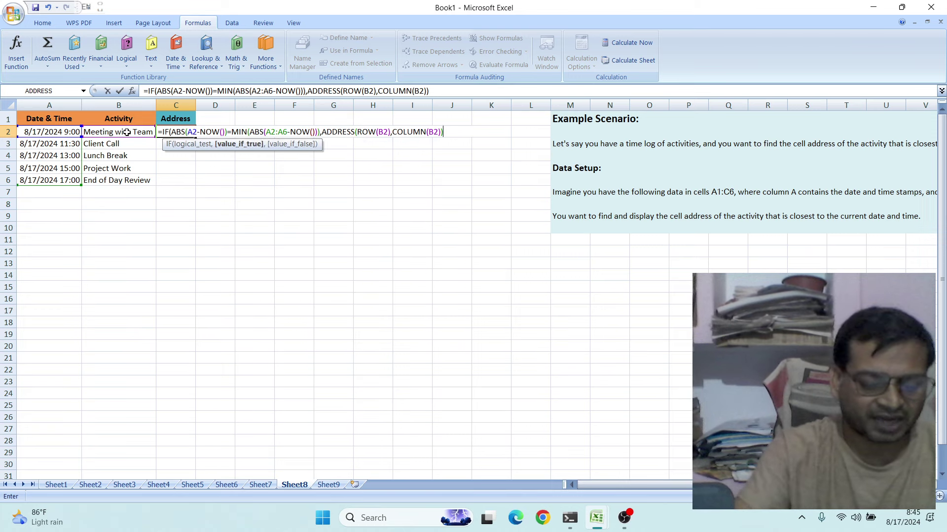
text(,)
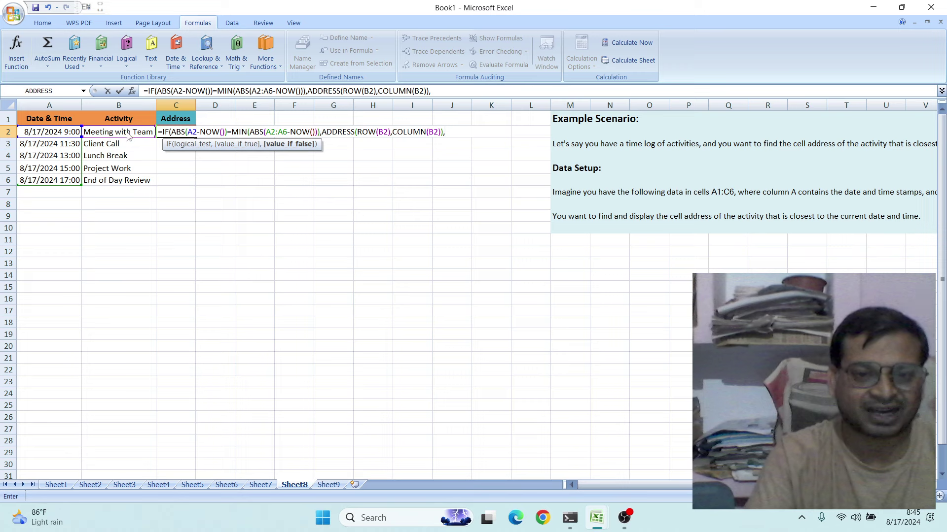
text("")
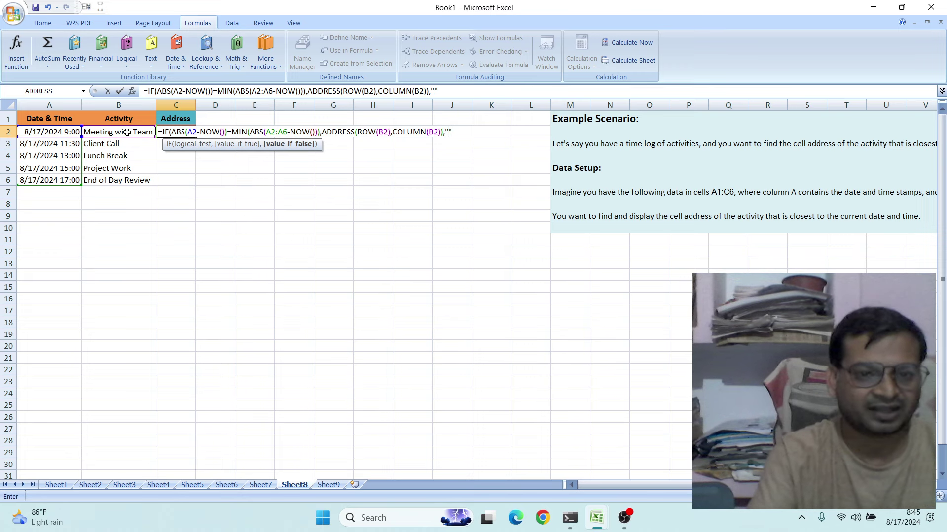
text())
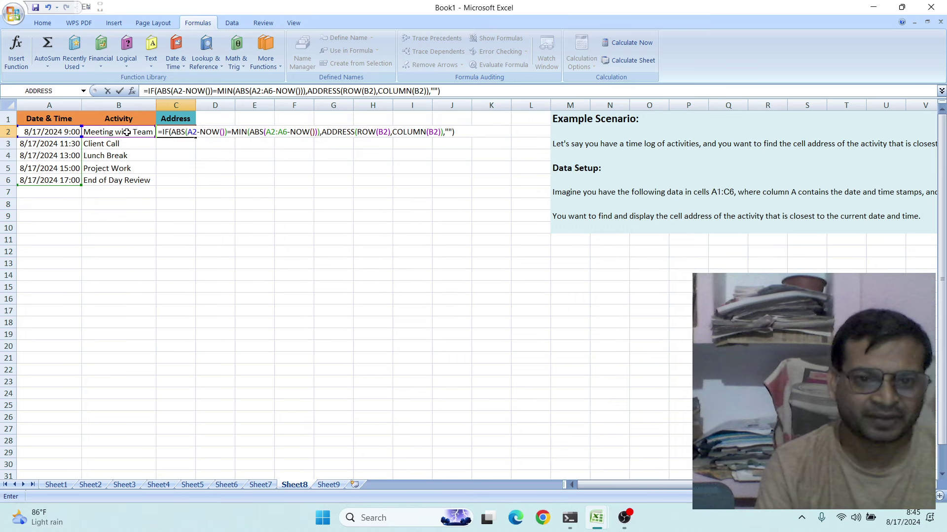
key(Return)
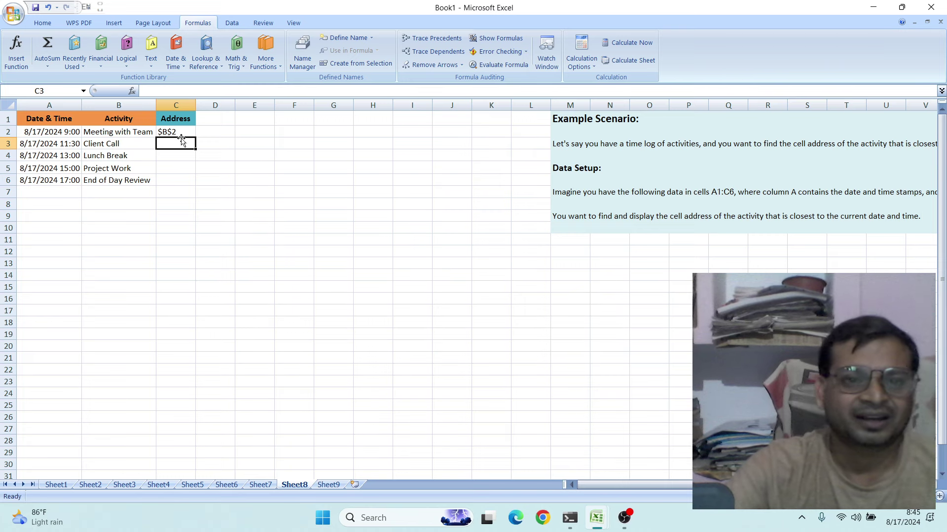
Step: Fill the C2 formula down through C6, then move to Sheet9
click(178, 131)
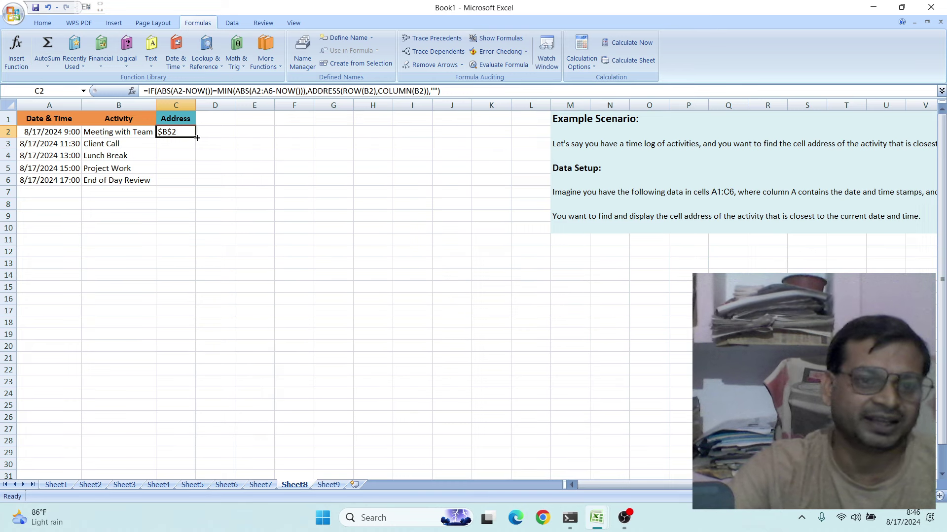
double_click(197, 138)
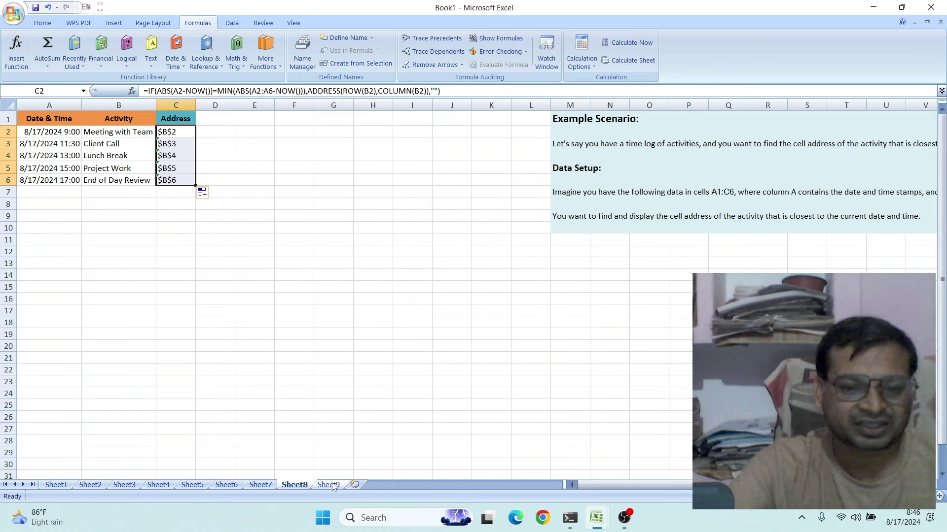
click(333, 486)
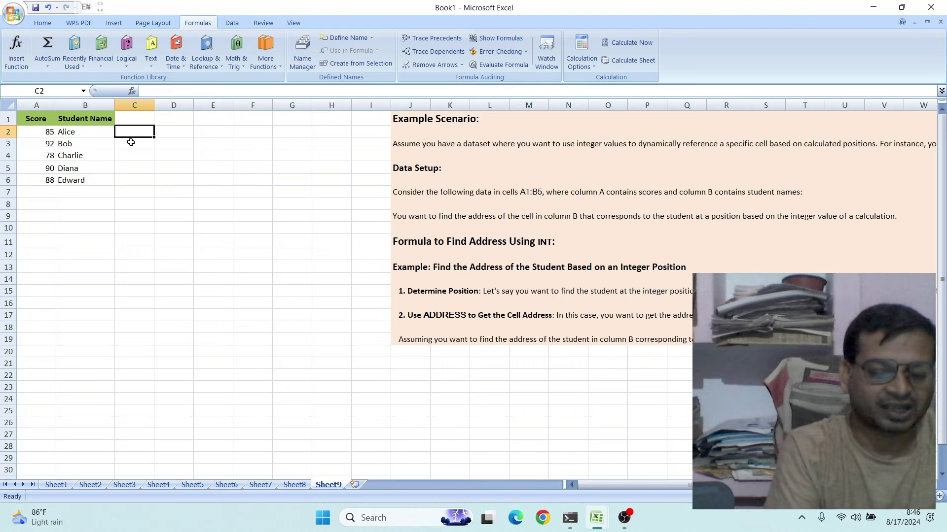
Step: Start a new formula in Sheet9 cell C2 with an equals sign
text(=)
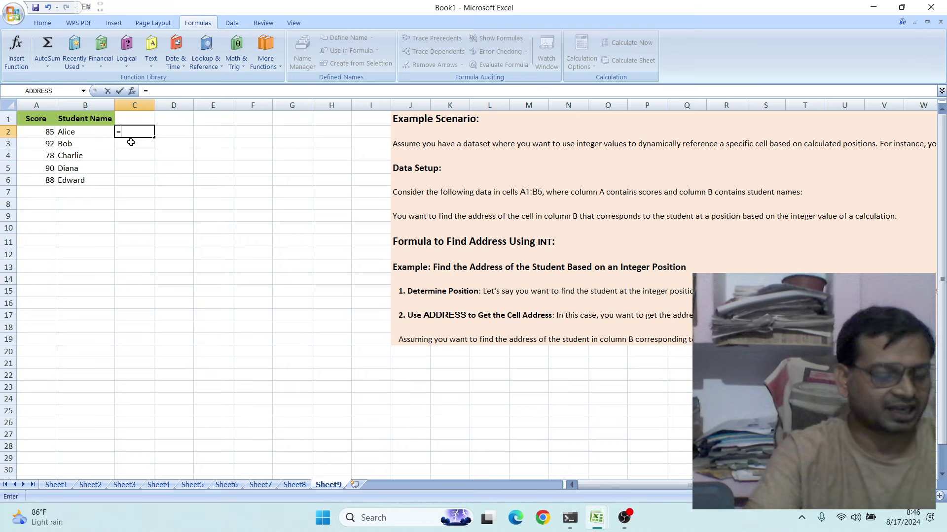
Step: Enter =ADDRESS(INT(3.7)+1,COLUMN(B2)) in C2 so it returns $B$4
text(ad)
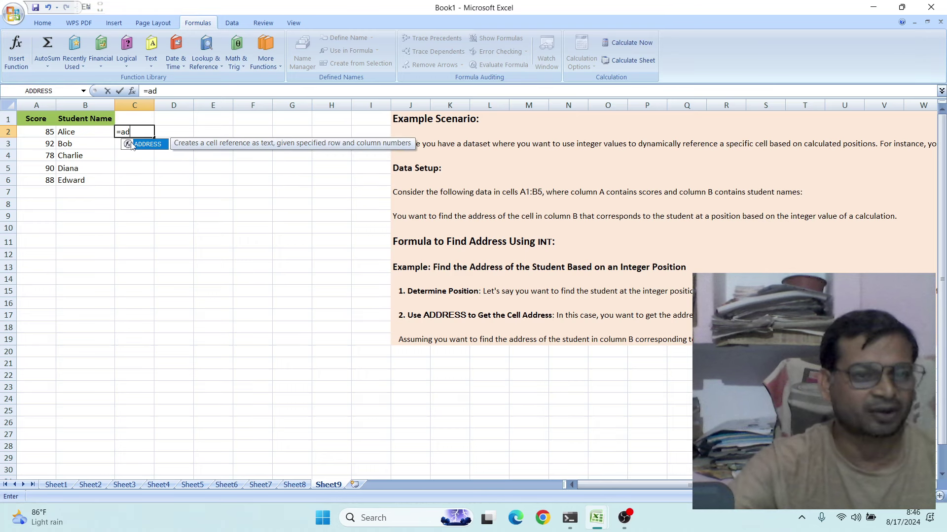
double_click(147, 144)
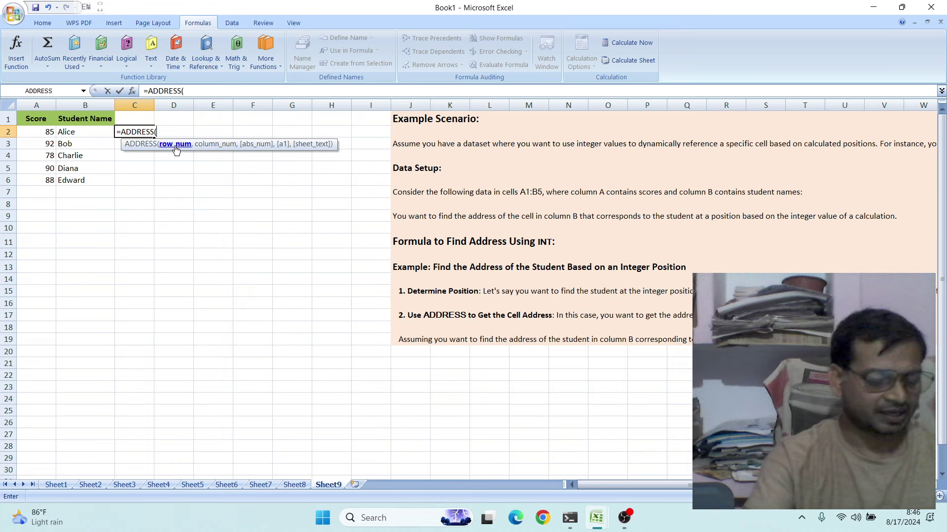
text(in)
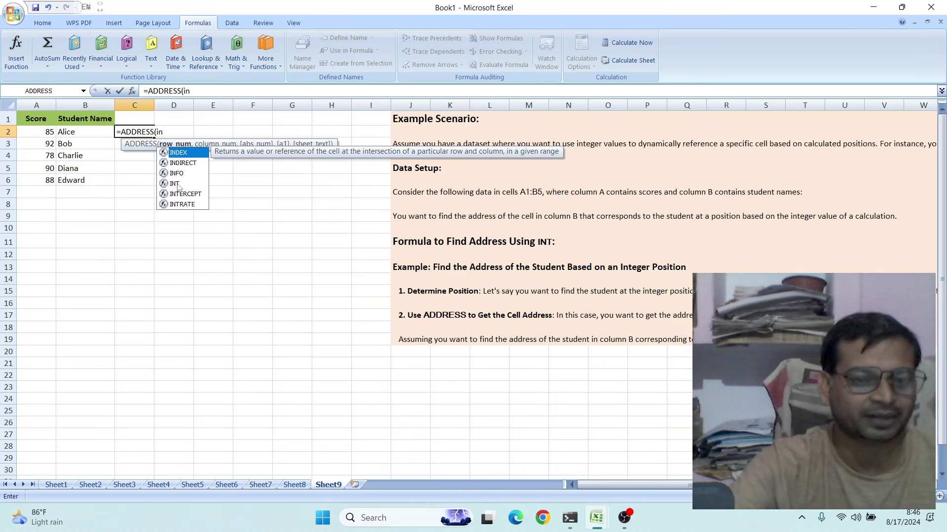
double_click(176, 184)
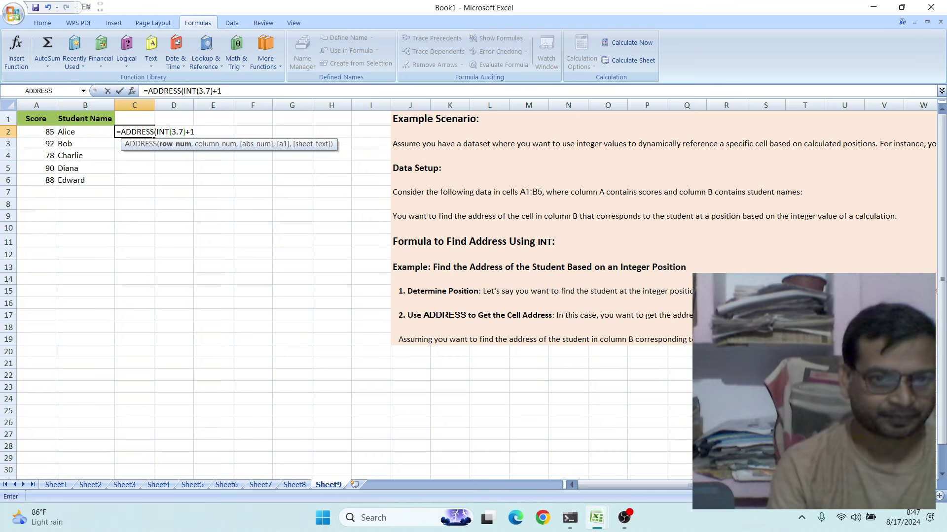
text(,)
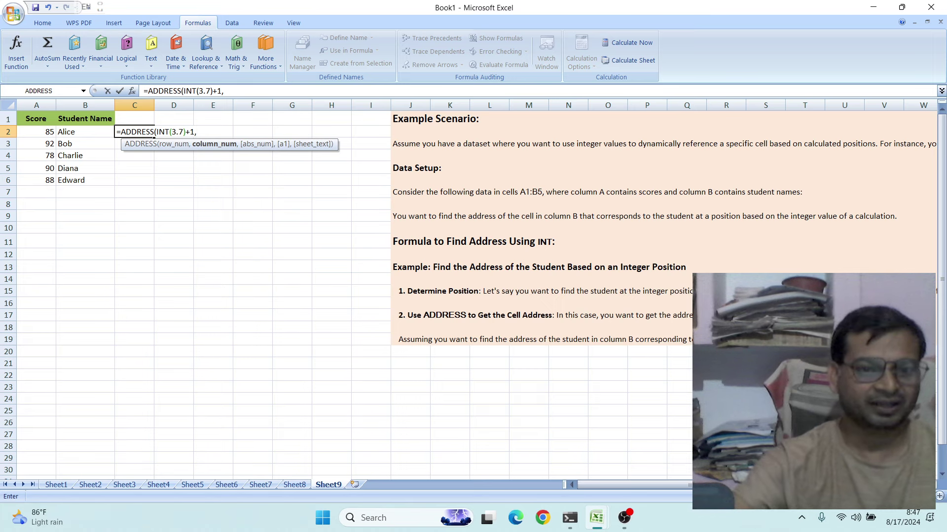
text(co)
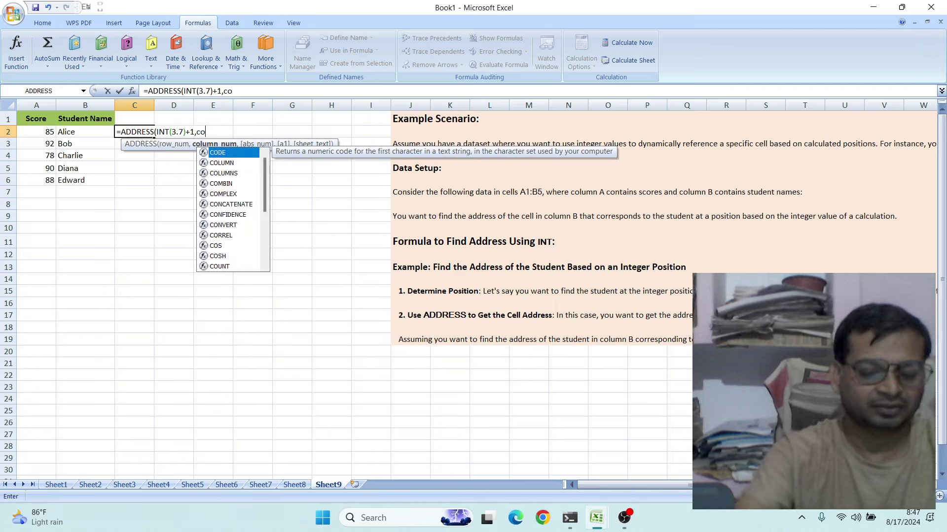
text(l)
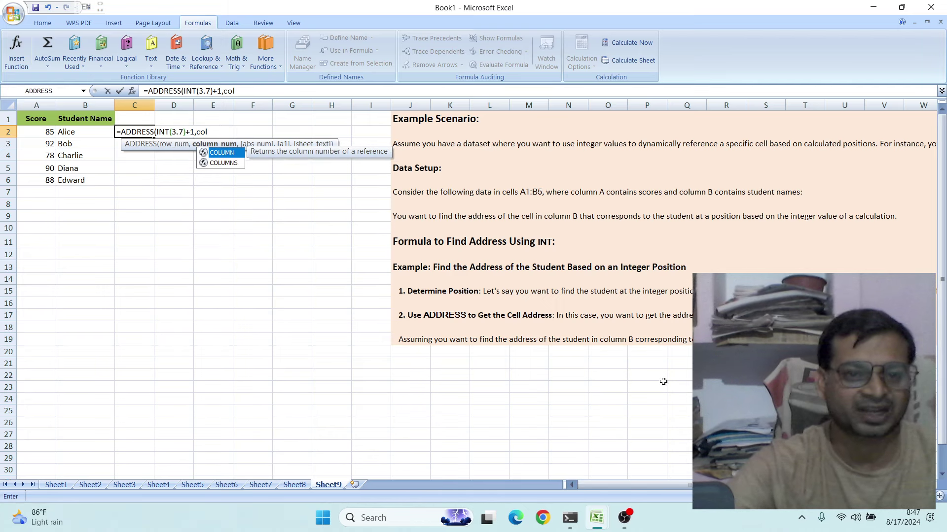
double_click(228, 153)
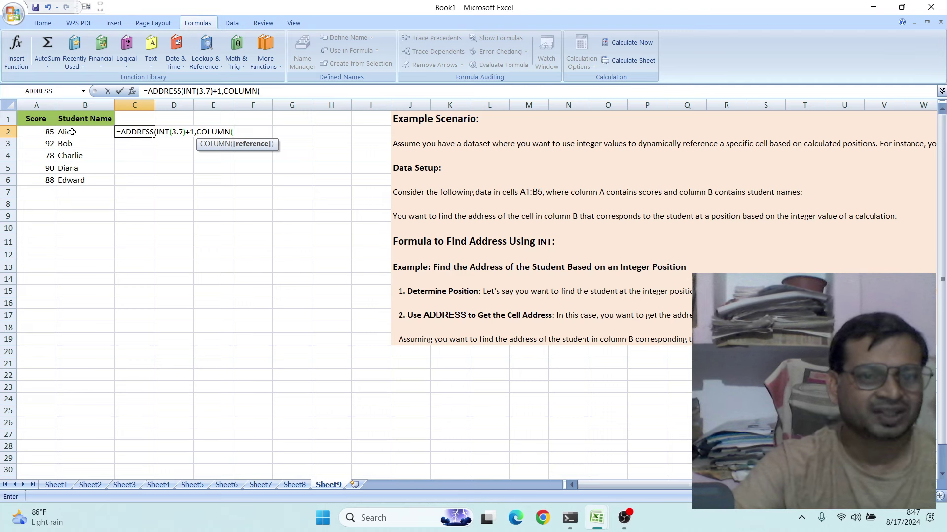
click(72, 131)
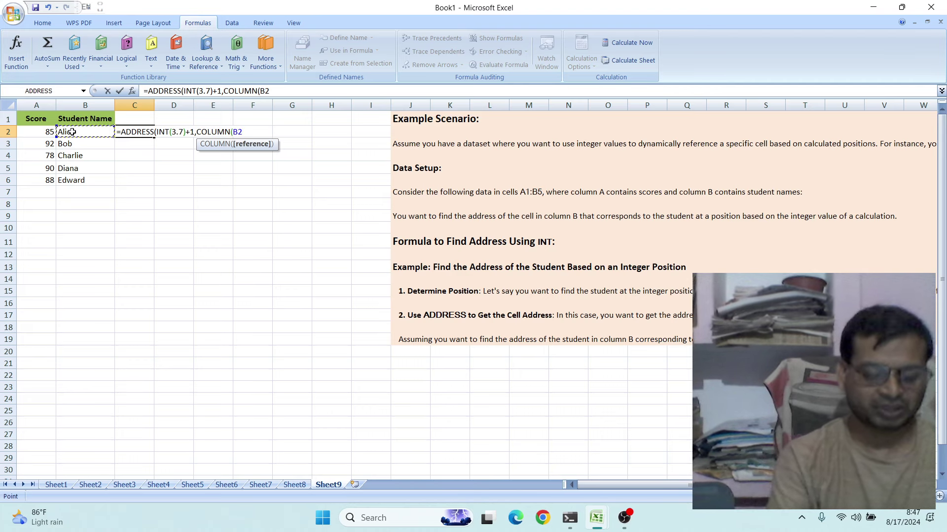
text())
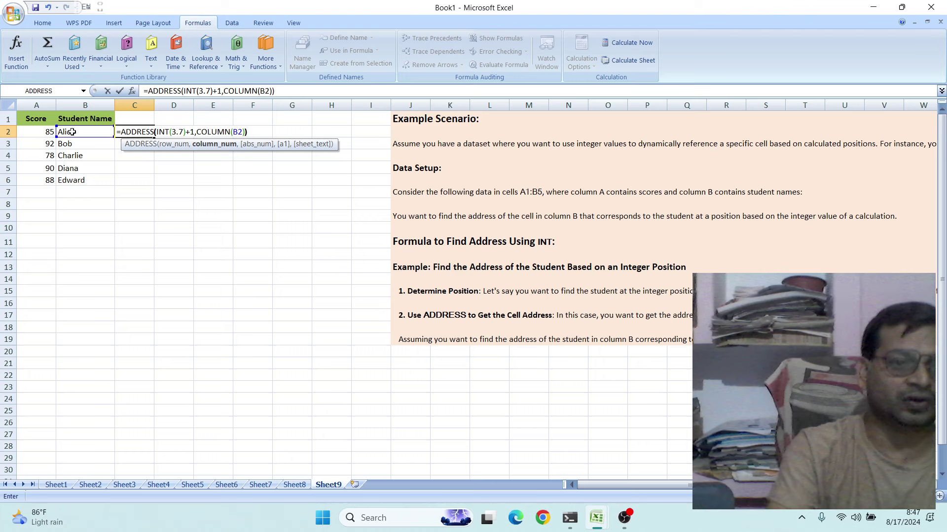
text())
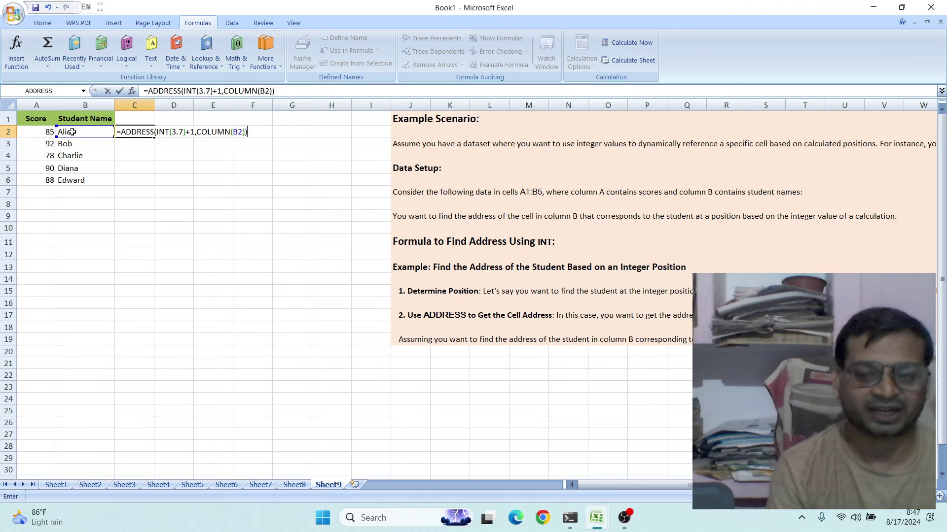
key(Return)
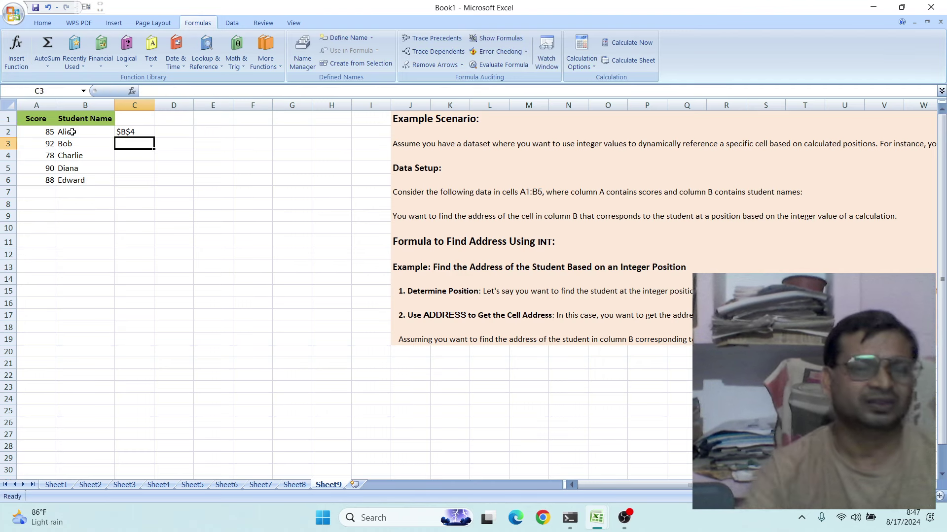
Step: Check the C2 formula, deselect it, and minimize the Excel window
click(136, 129)
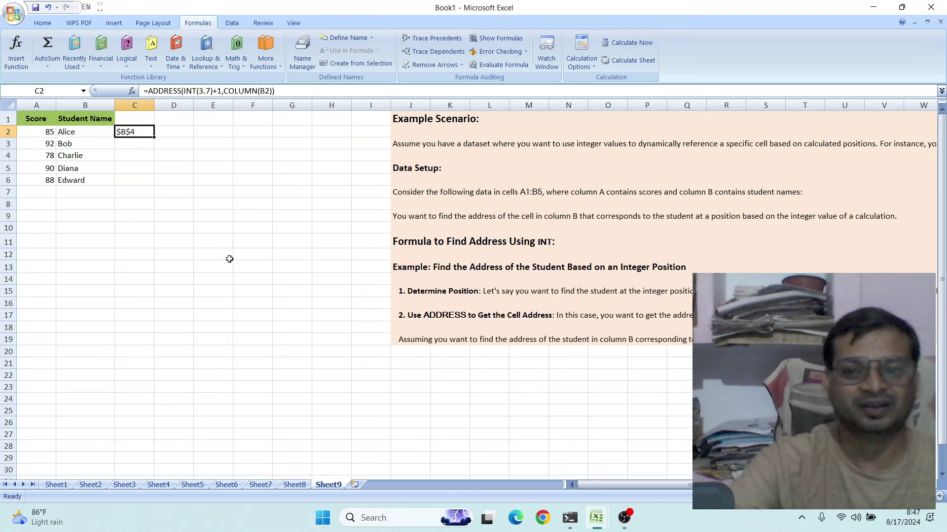
click(223, 326)
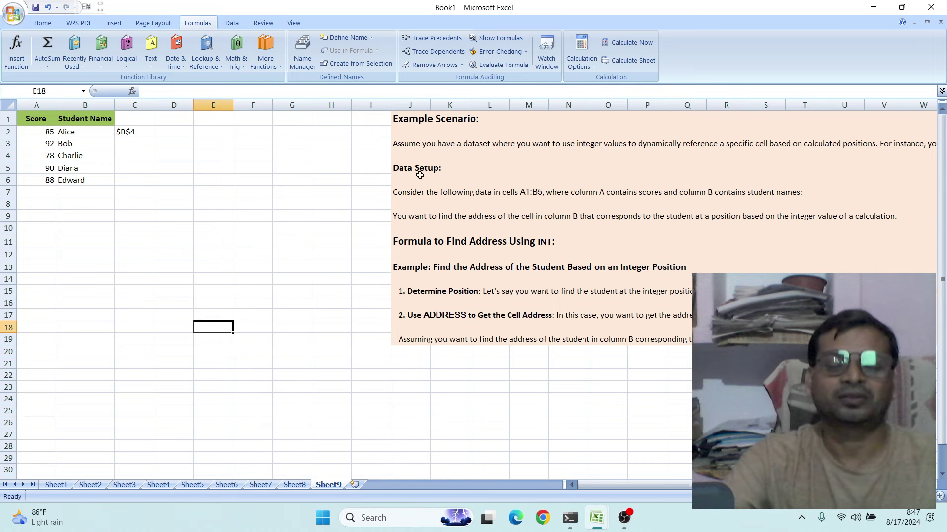
click(873, 9)
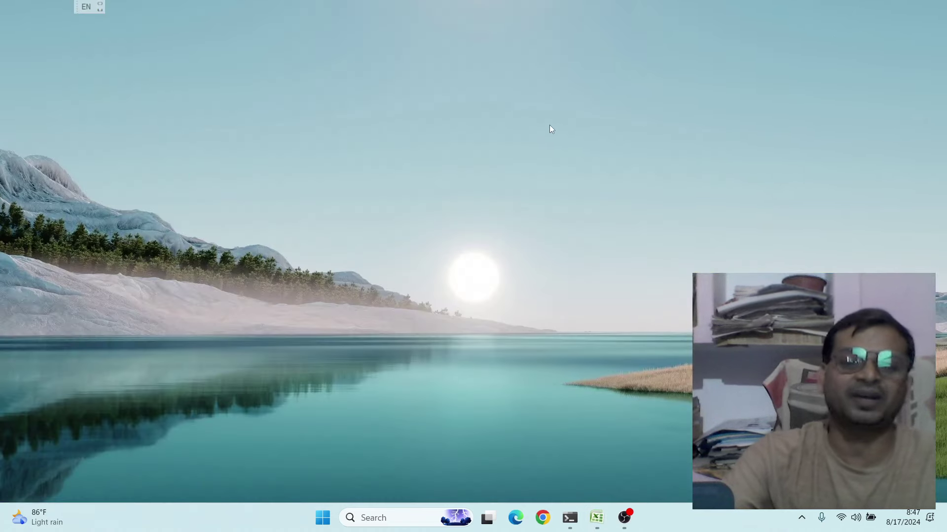